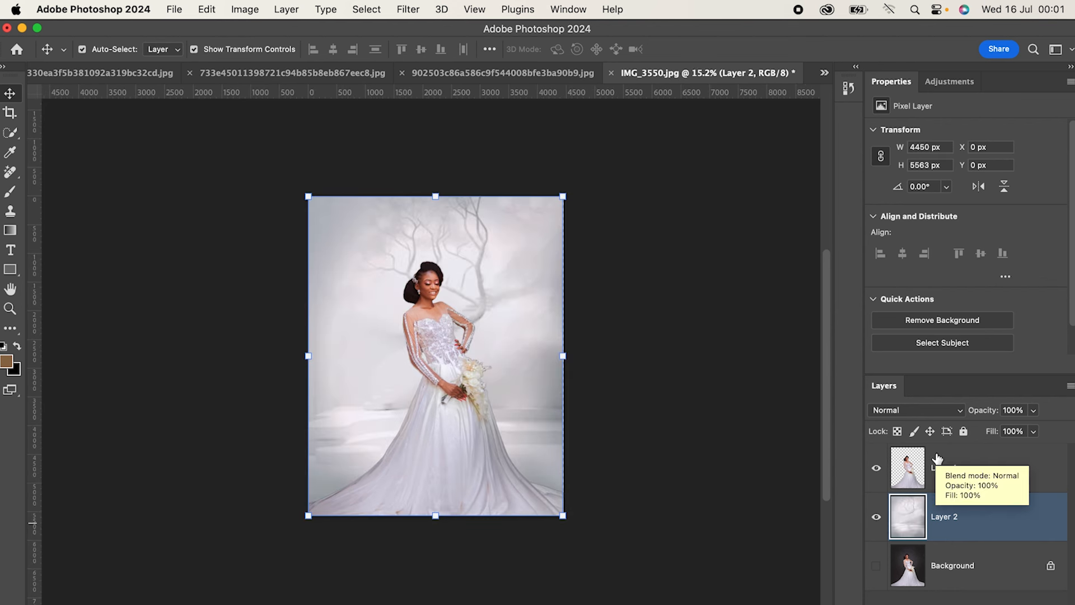
# Step: Try the Soft Light blend mode on Layer 2, the pale tree background behind the bride
pyautogui.click(885, 410)
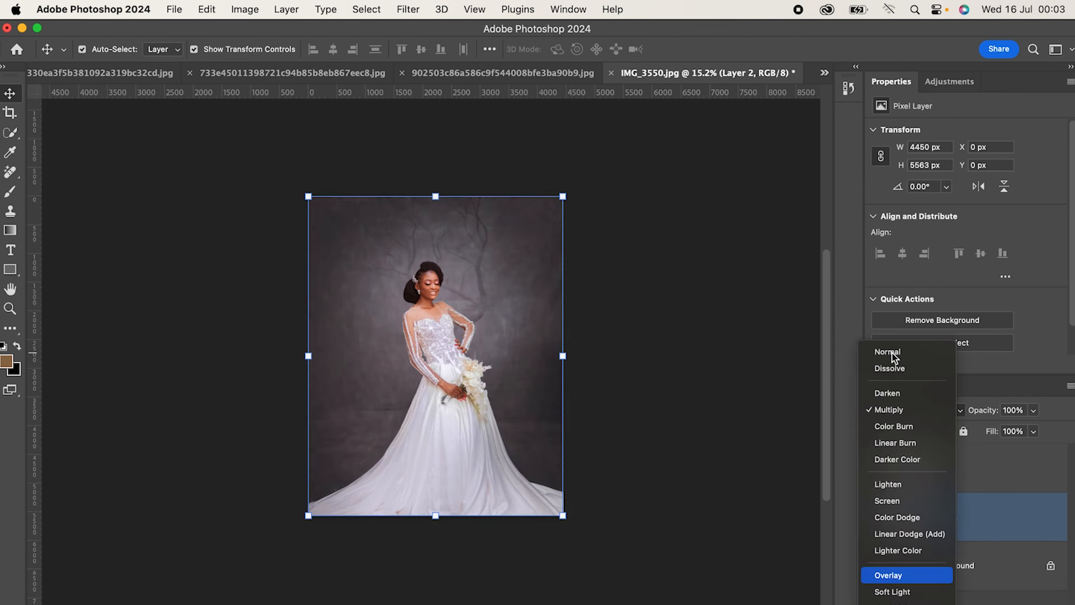
pyautogui.click(896, 594)
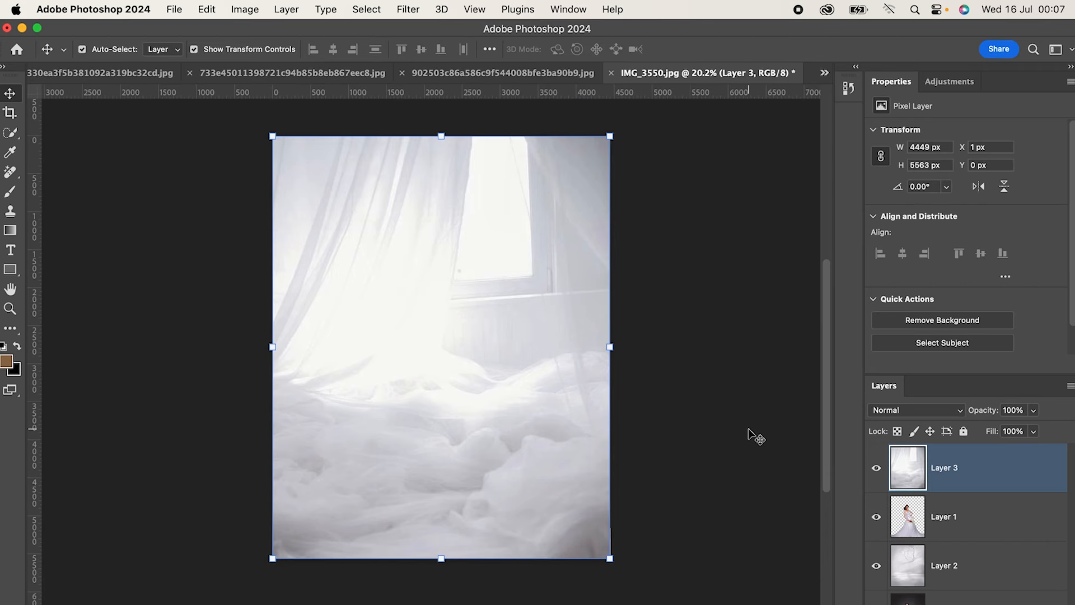
# Step: Paint black on Layer 3's mask to reveal the bride, setting the brush opacity to 30% and raising its flow
pyautogui.press('b')
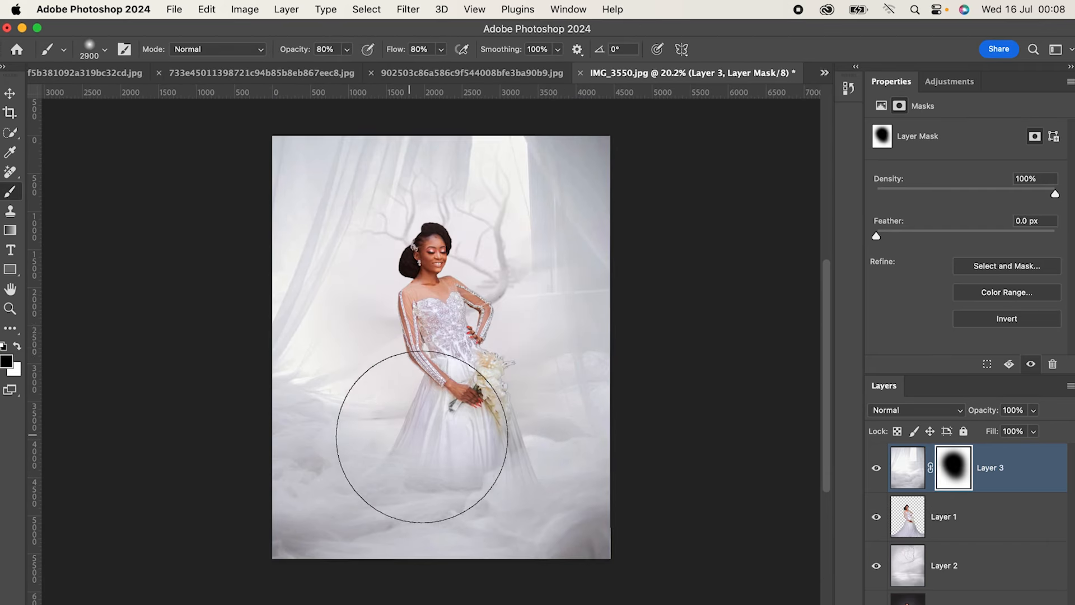
pyautogui.scroll(-2, 588, 527)
pyautogui.moveTo(346, 49); pyautogui.dragTo(312, 67)
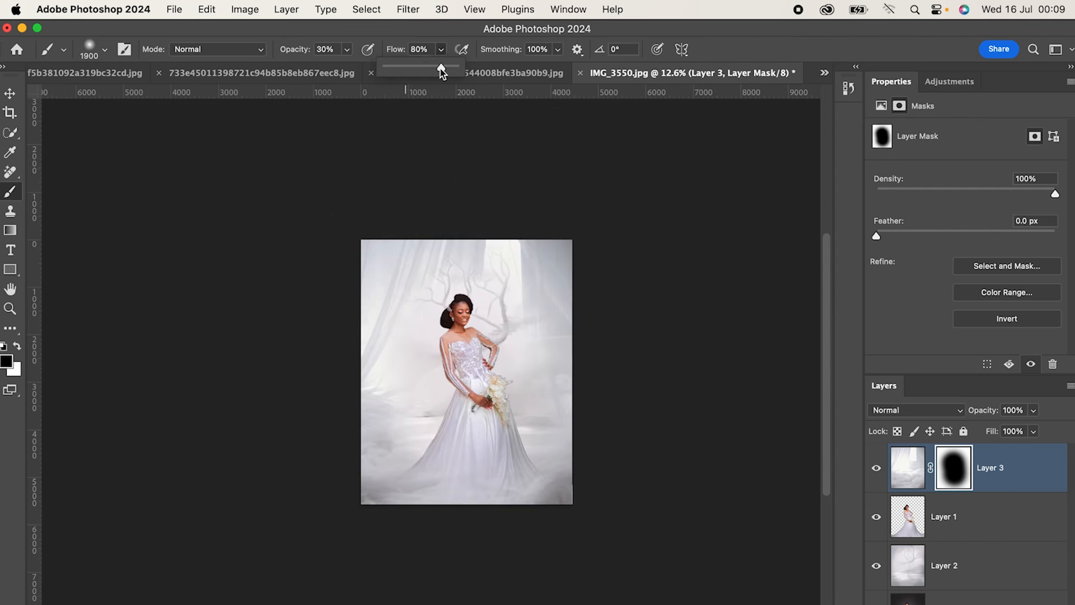
pyautogui.moveTo(441, 49); pyautogui.dragTo(456, 67)
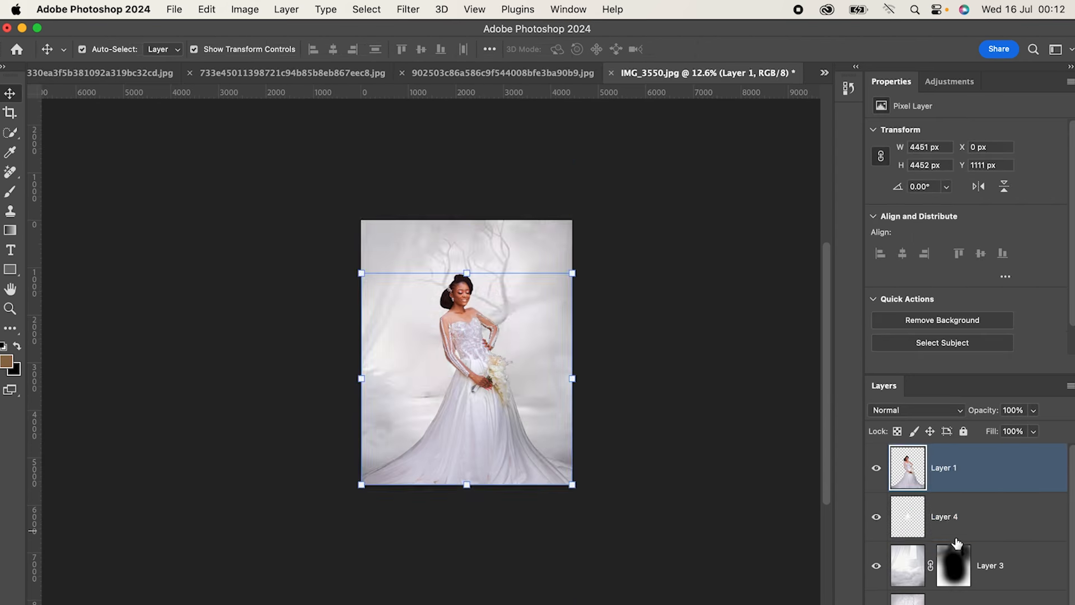
# Step: Select Layer 4, the faint background layer beneath the bride cutout
pyautogui.click(907, 516)
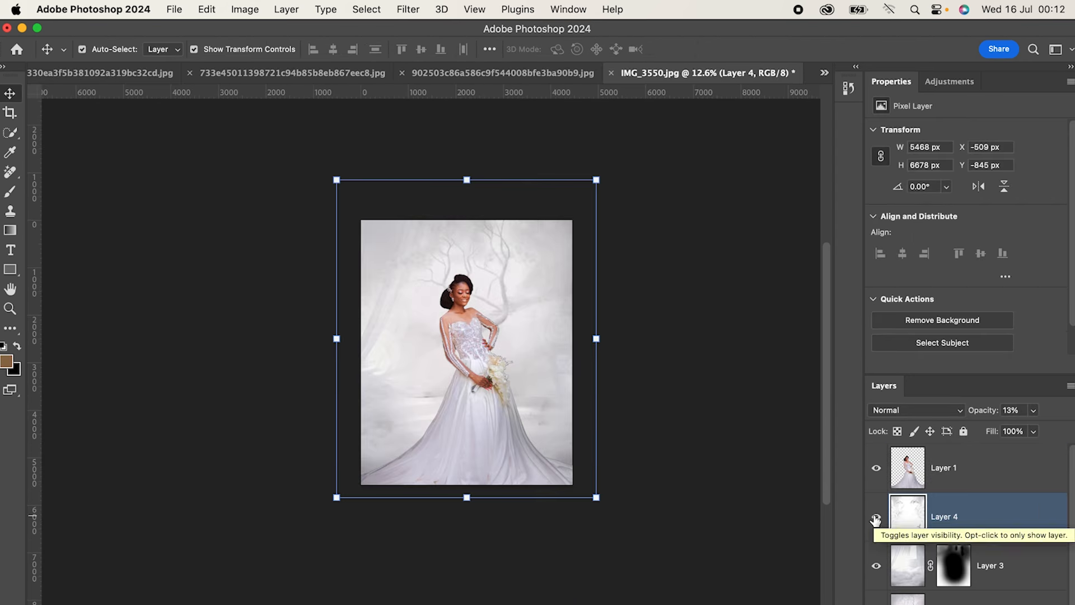
pyautogui.click(972, 515)
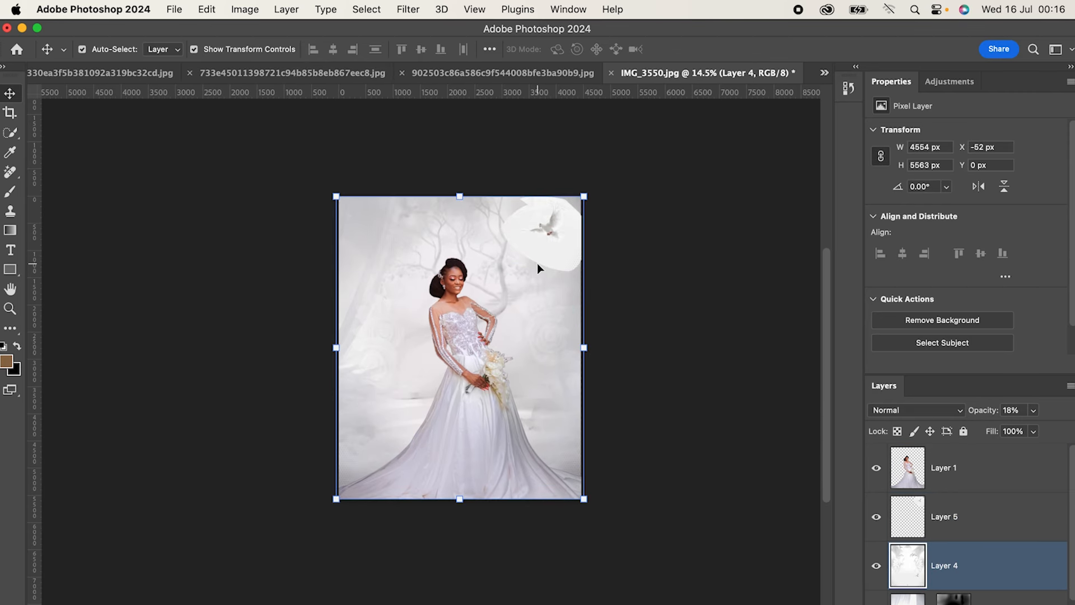
# Step: Blend the dove on Layer 5 with Darken mode and position the second dove, Layer 6, near the image's upper-left corner
pyautogui.click(536, 263)
pyautogui.click(915, 412)
pyautogui.press('Down')
pyautogui.press('Down')
pyautogui.press('Down')
pyautogui.press('Down')
pyautogui.press('Down')
pyautogui.press('Down')
pyautogui.press('Down')
pyautogui.press('Down')
pyautogui.press('Down')
pyautogui.press('Down')
pyautogui.press('Down')
pyautogui.press('Down')
pyautogui.press('Down')
pyautogui.press('Down')
pyautogui.press('Down')
pyautogui.press('Down')
pyautogui.press('Down')
pyautogui.press('Down')
pyautogui.press('Down')
pyautogui.press('Down')
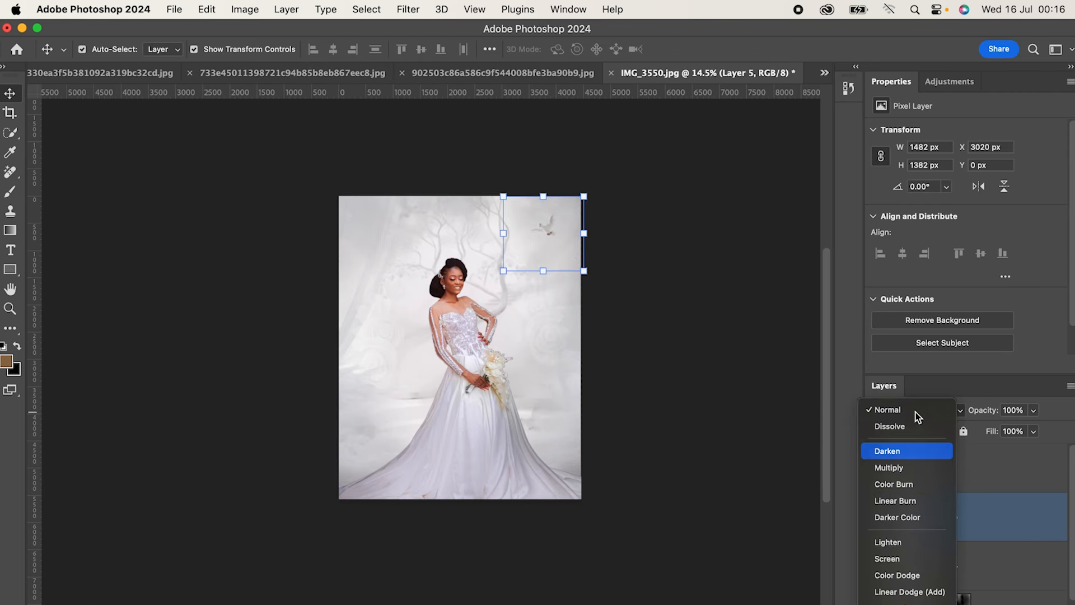
pyautogui.scroll(-2, 915, 314)
pyautogui.click(916, 411)
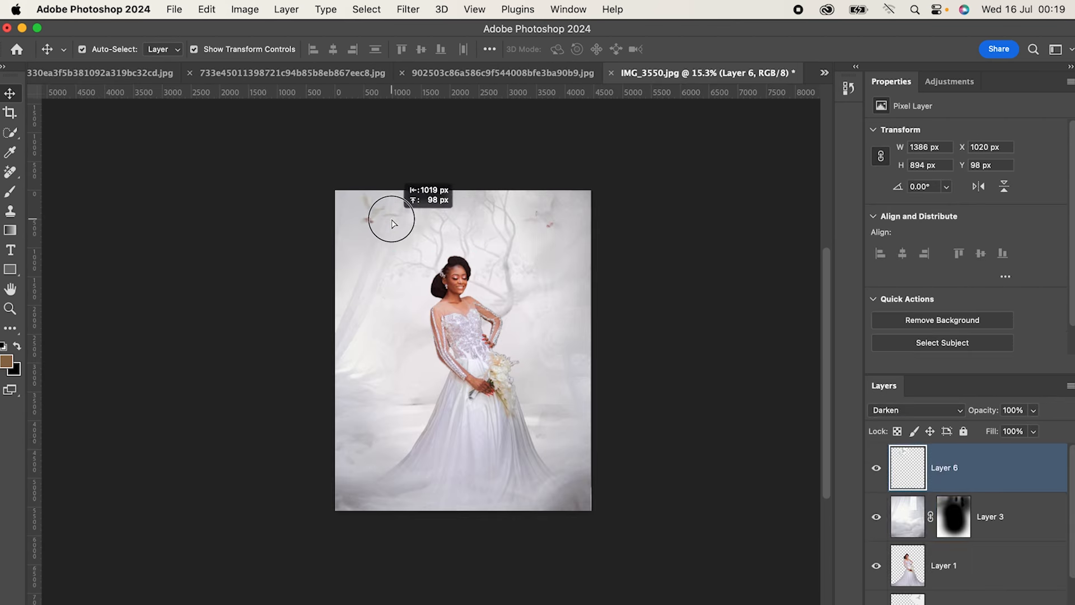
pyautogui.moveTo(386, 221); pyautogui.dragTo(368, 228)
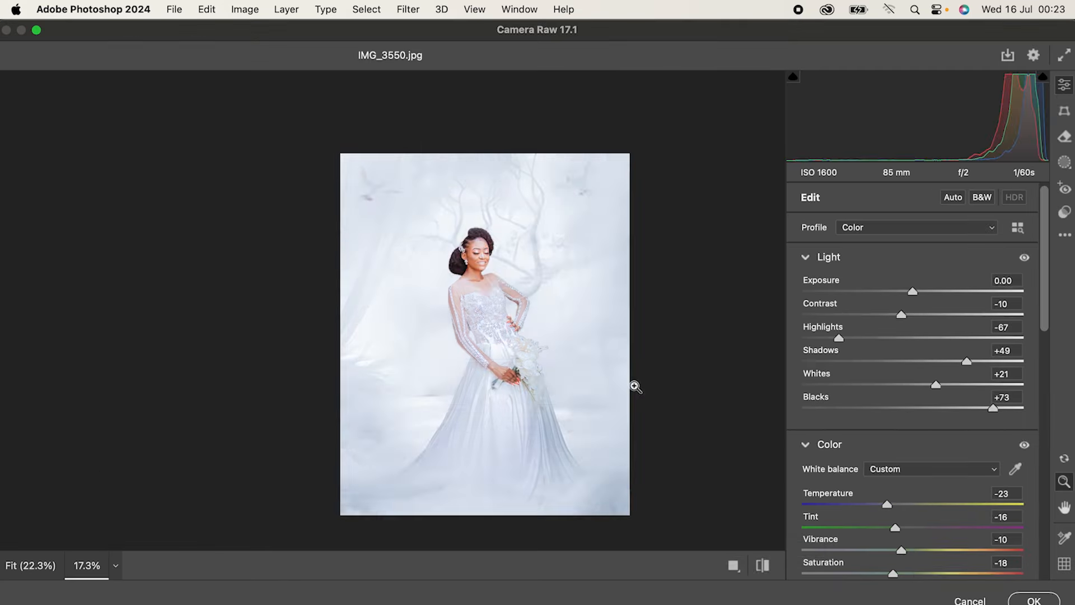
# Step: Compare the Camera Raw color grade before and after, and activate the Brush tool for Layer 7's mask
pyautogui.click(763, 565)
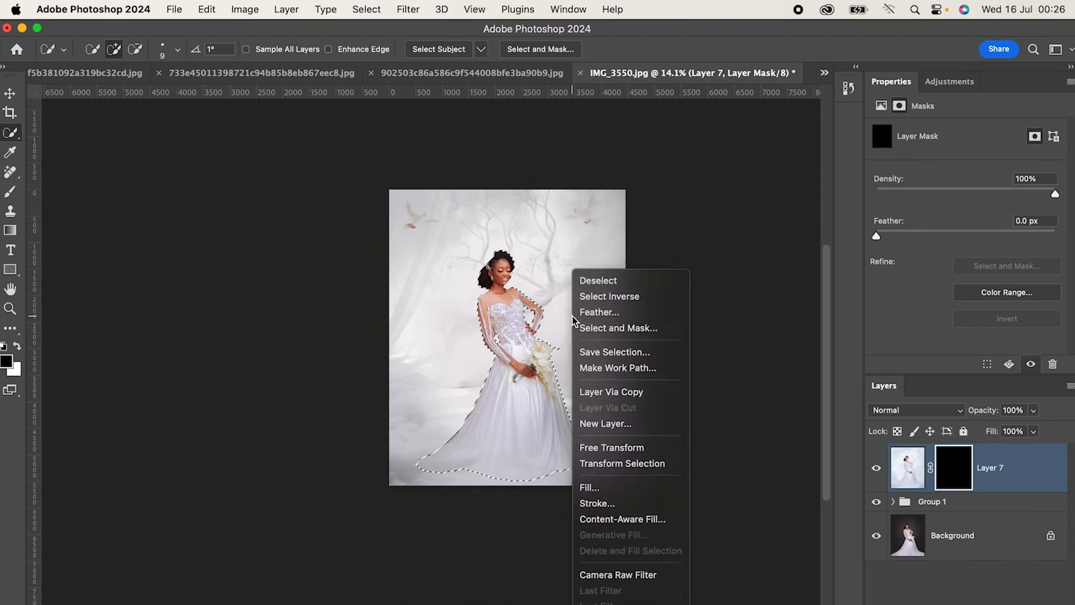
pyautogui.press('Escape')
pyautogui.press('b')
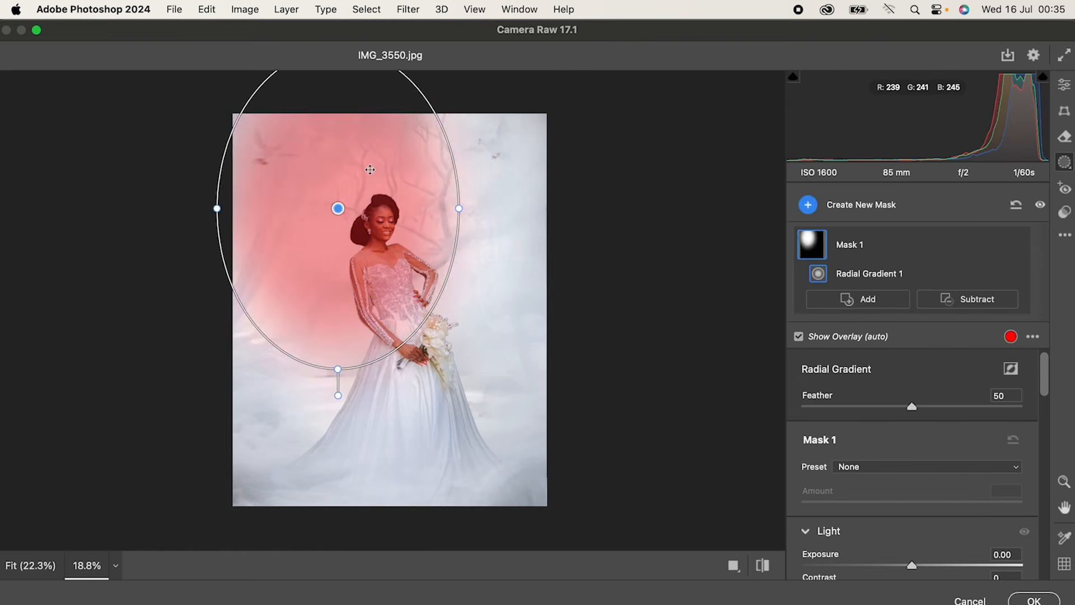
# Step: Invert the radial gradient mask around the bride in Camera Raw and adjust its exposure
pyautogui.click(1011, 368)
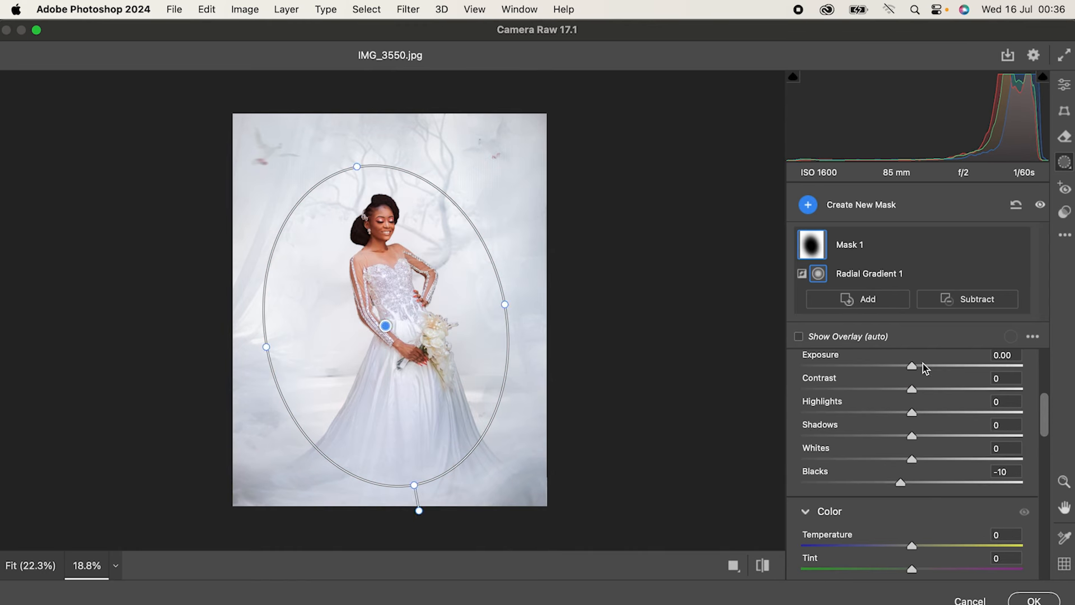
pyautogui.moveTo(924, 366); pyautogui.dragTo(909, 366)
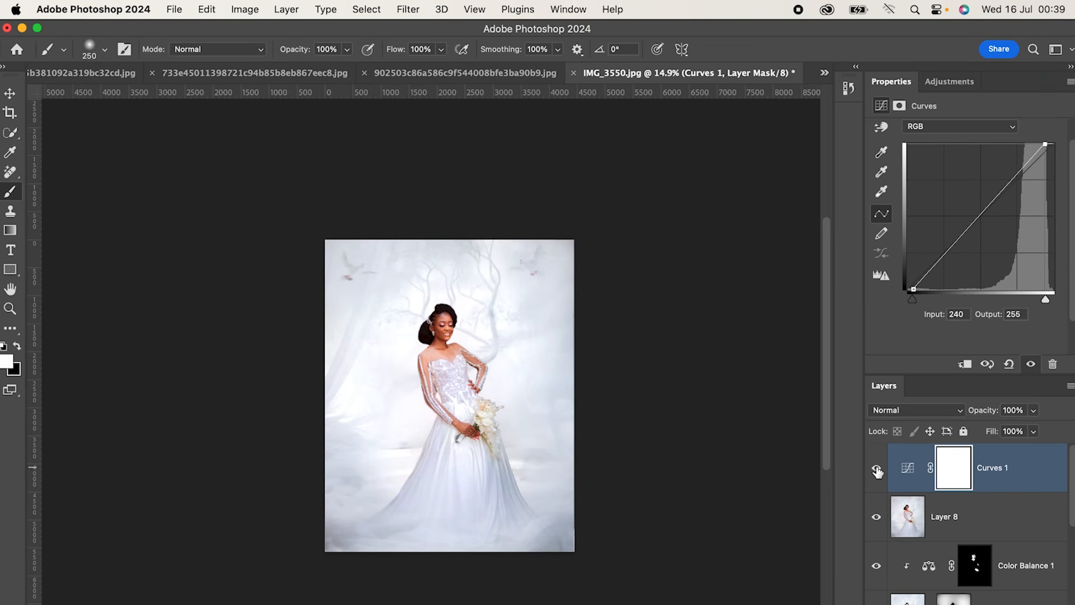
pyautogui.scroll(-2, 535, 480)
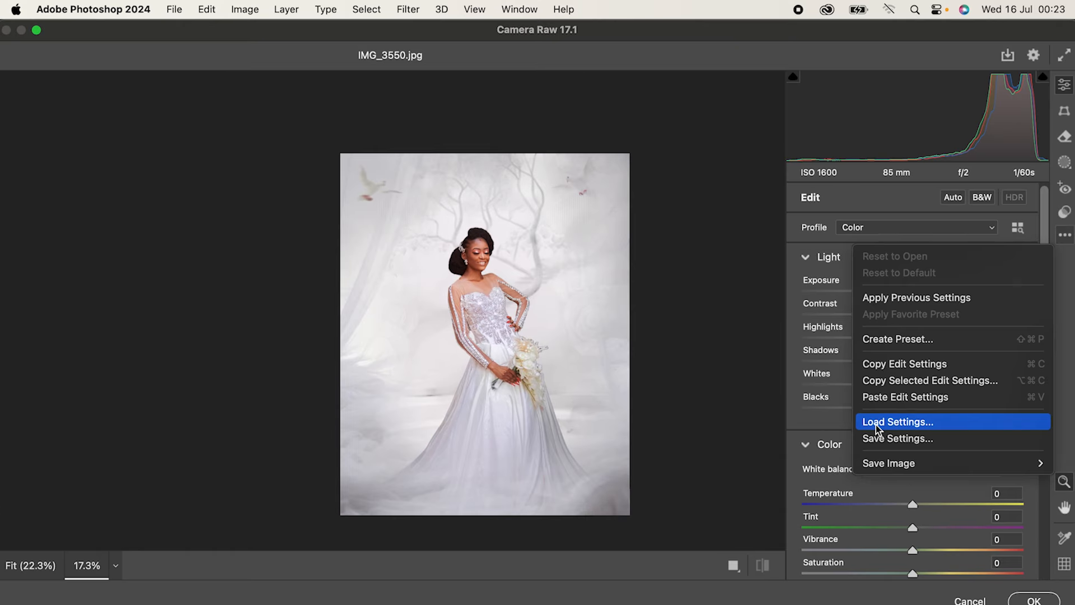
# Step: Load saved settings into Camera Raw, and shift the Color Balance 1 midtones slightly toward red
pyautogui.click(872, 423)
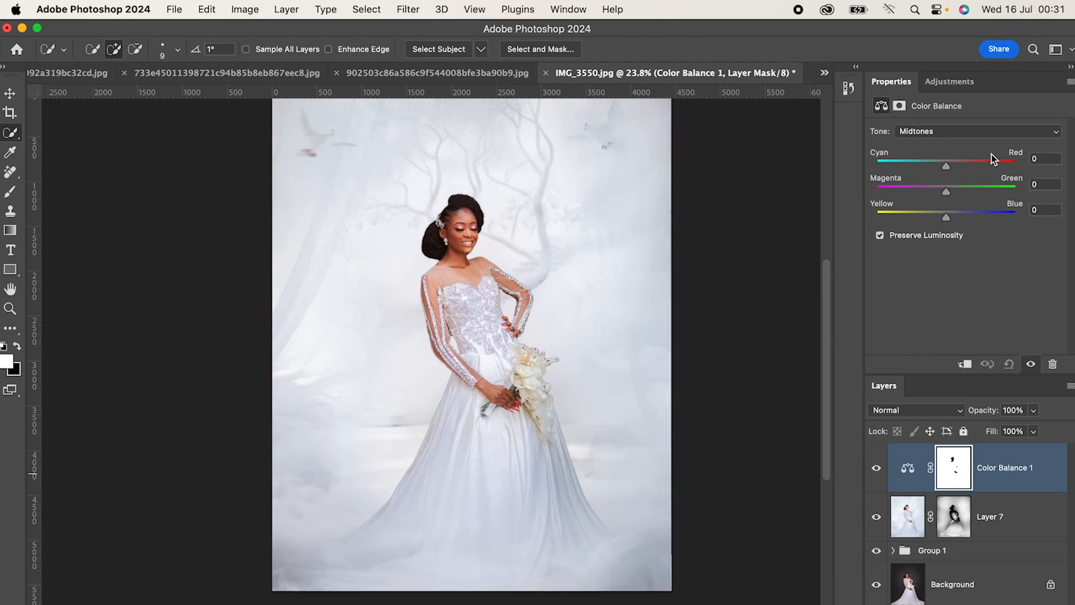
pyautogui.moveTo(946, 166); pyautogui.dragTo(949, 166)
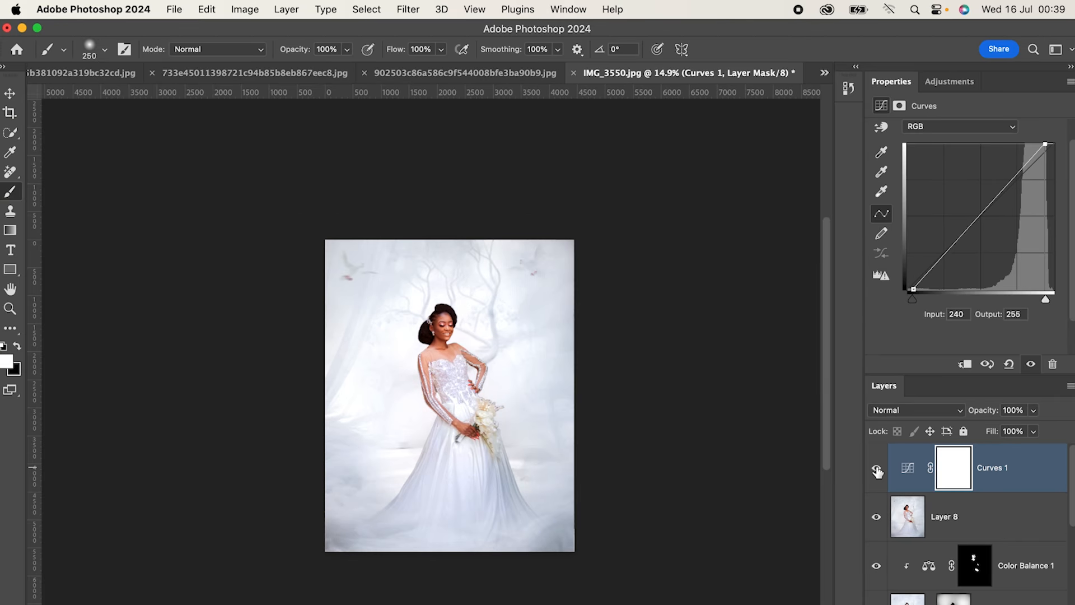
# Step: Toggle the visibility of the Curves 1 adjustment to compare its effect on the image
pyautogui.click(877, 469)
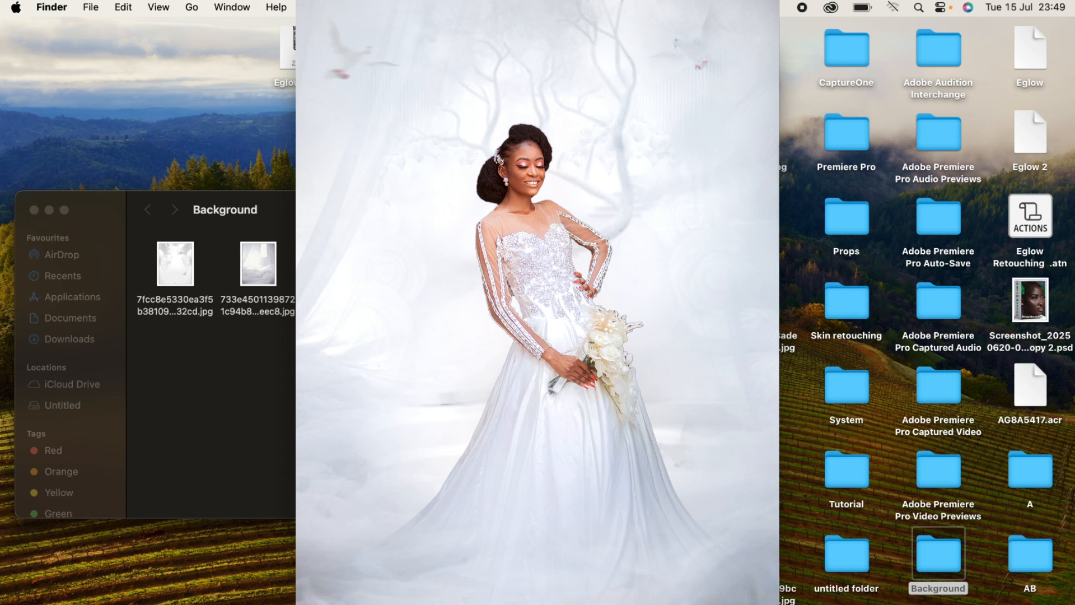
# Step: Preview the three white background images in Finder's Background folder one after another
pyautogui.press('space')
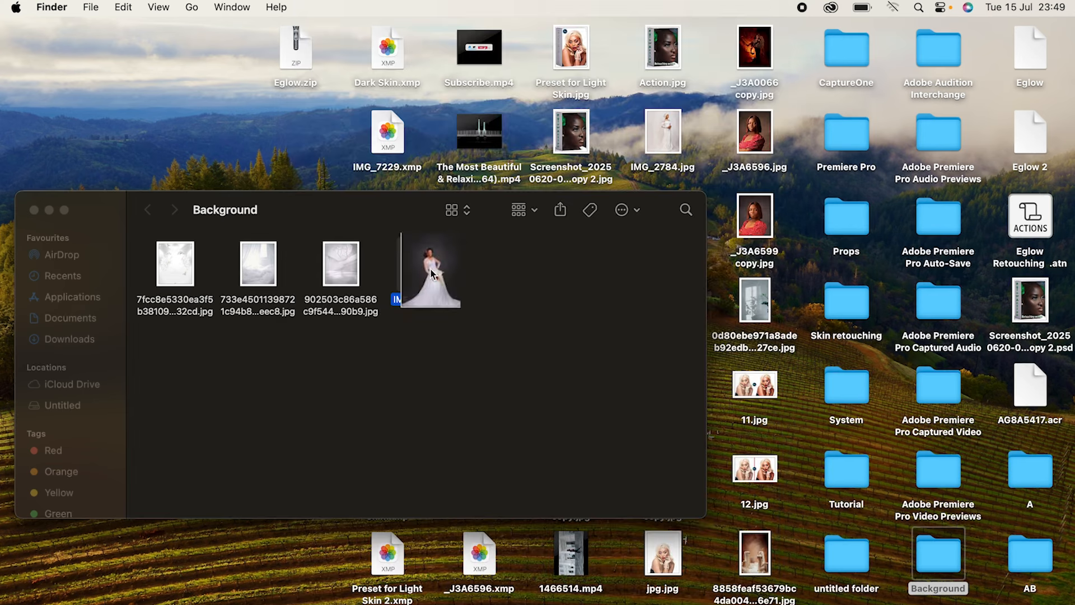
pyautogui.click(176, 282)
pyautogui.press('space')
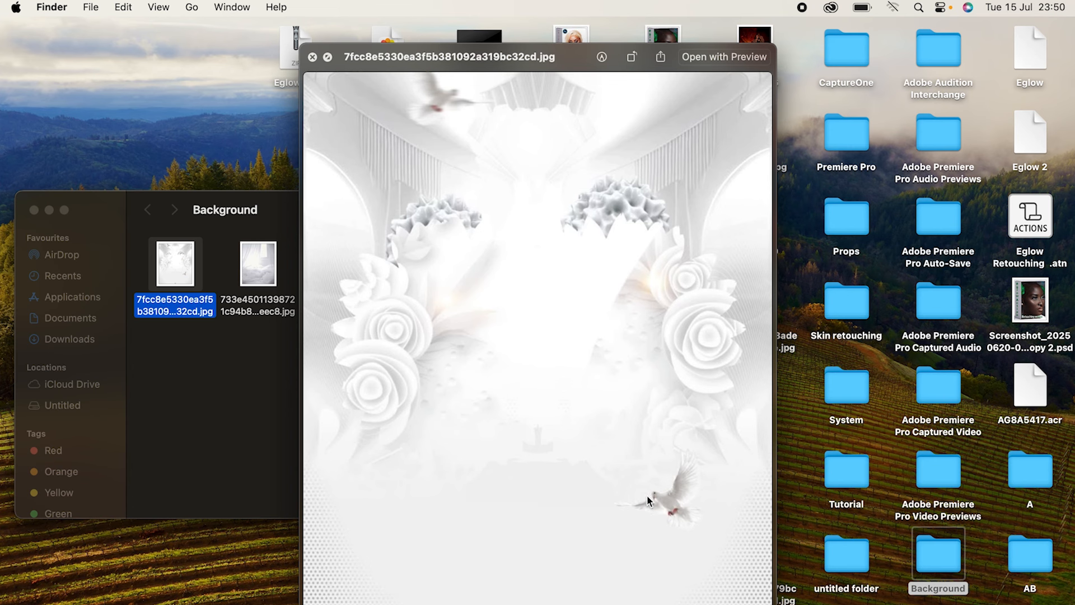
pyautogui.press('space')
pyautogui.click(274, 258)
pyautogui.press('space')
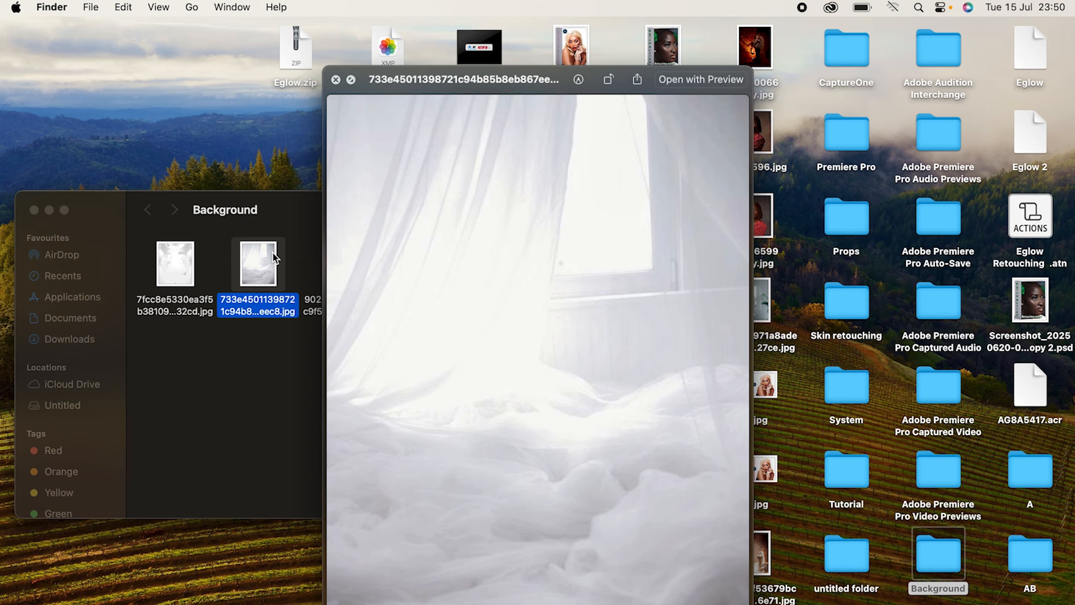
pyautogui.press('space')
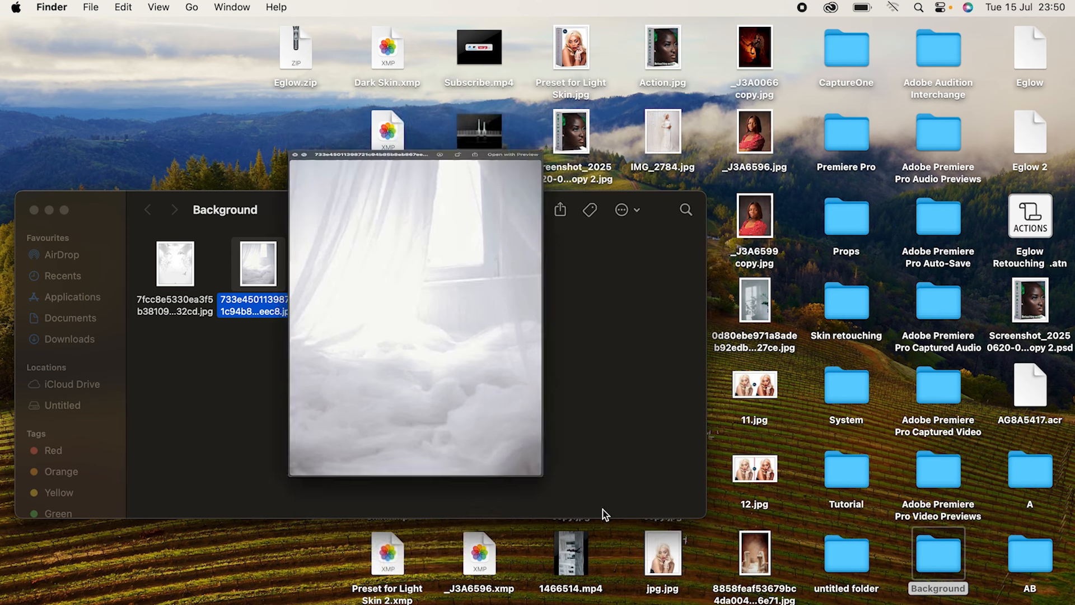
pyautogui.click(338, 259)
pyautogui.press('space')
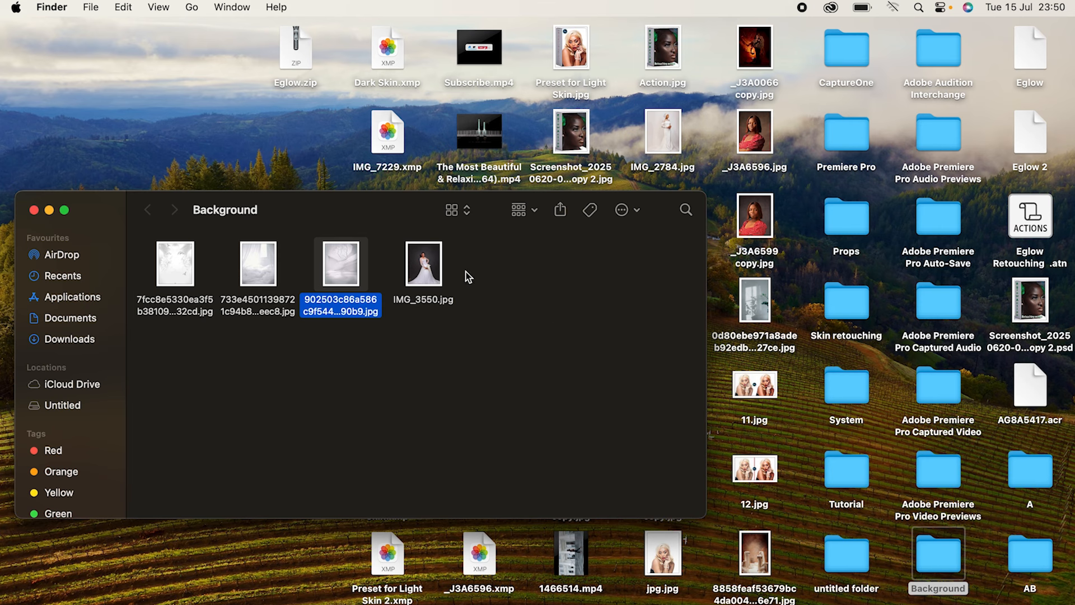
# Step: Open the three background images and IMG_3550.jpg from the Background folder together in Adobe Photoshop 2024
pyautogui.moveTo(462, 272); pyautogui.dragTo(163, 281)
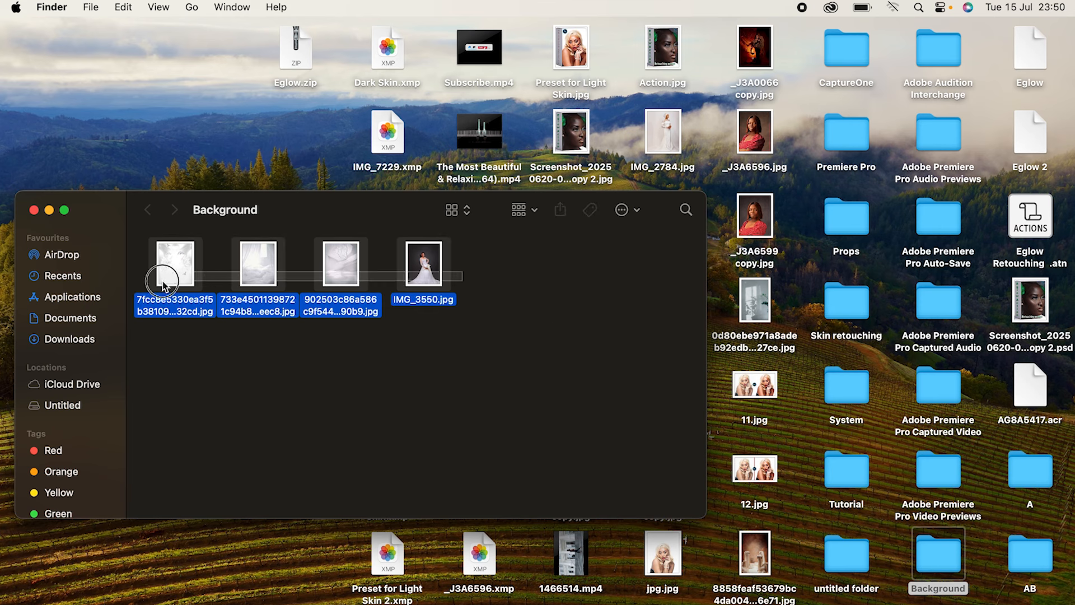
pyautogui.rightClick(261, 272)
pyautogui.moveTo(345, 314)
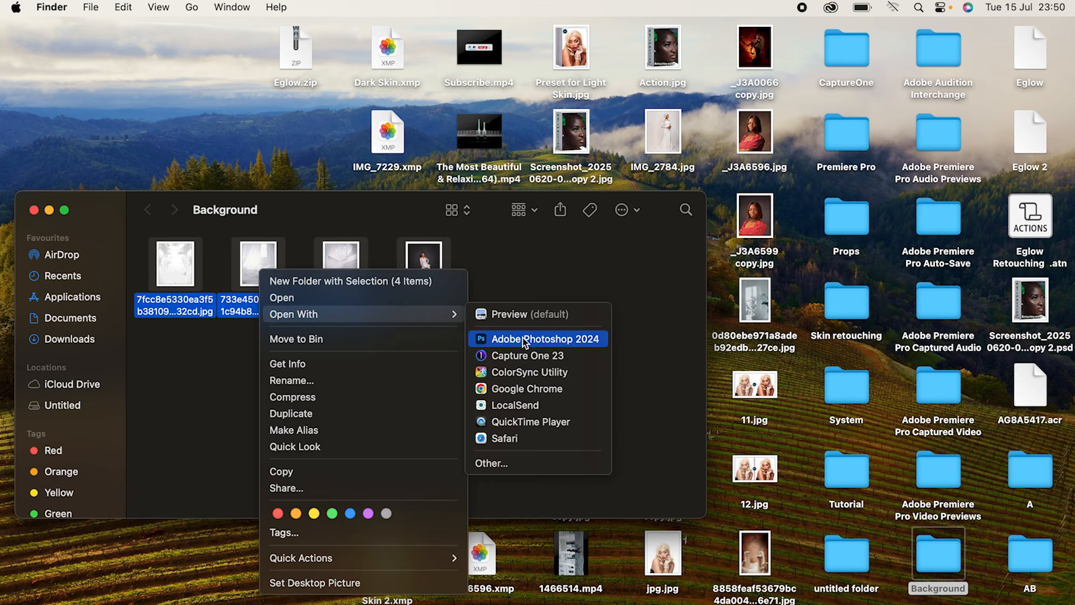
pyautogui.click(523, 339)
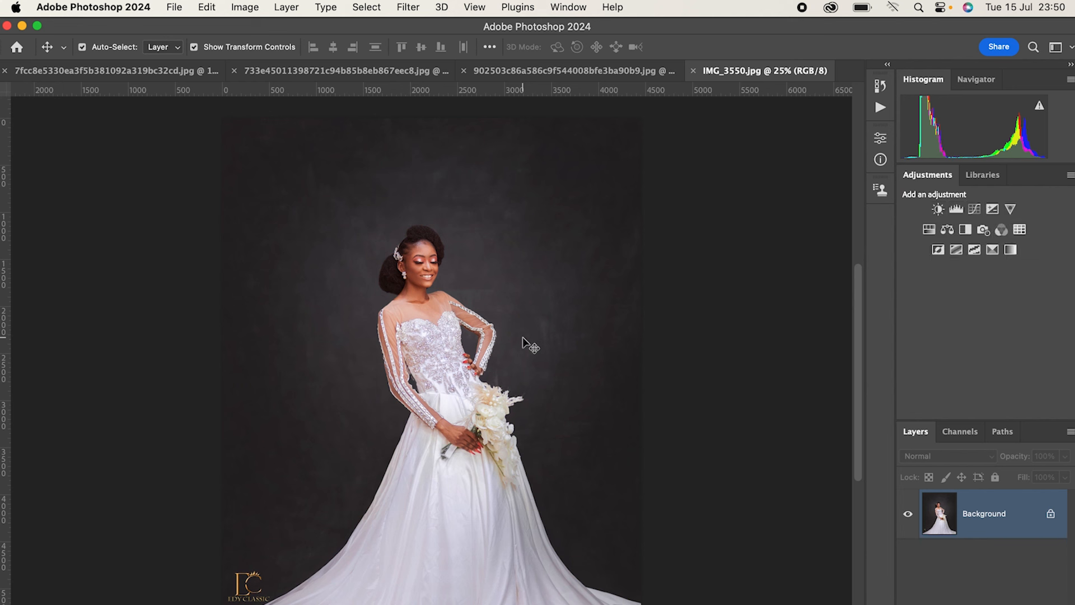
# Step: Remove the gold Edy Classic logo from the lower-left corner of the bride photo with the Patch tool
pyautogui.press('j')
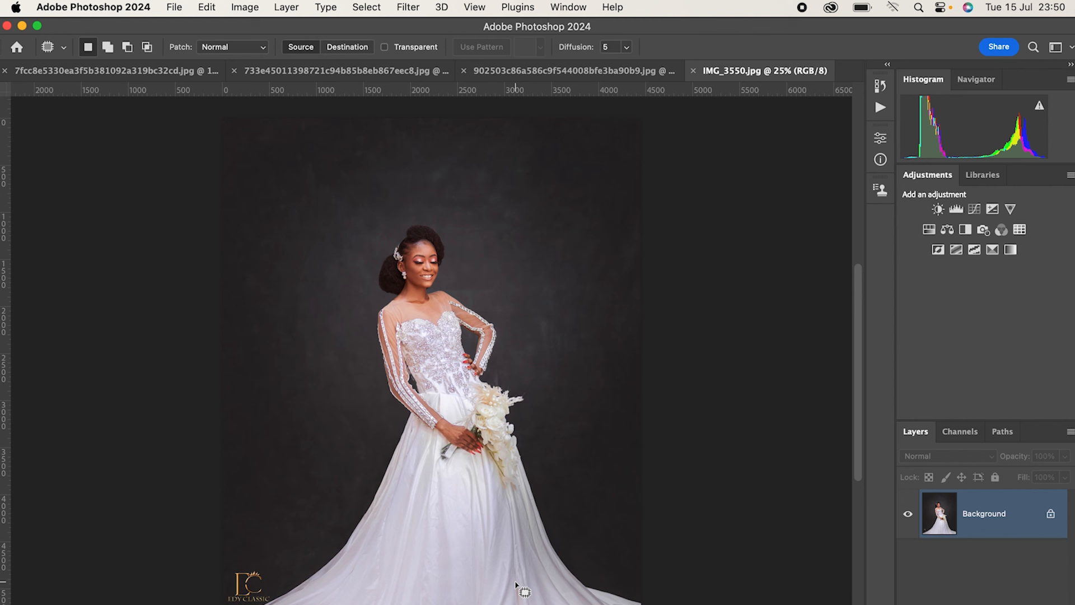
pyautogui.scroll(-5, 204, 597)
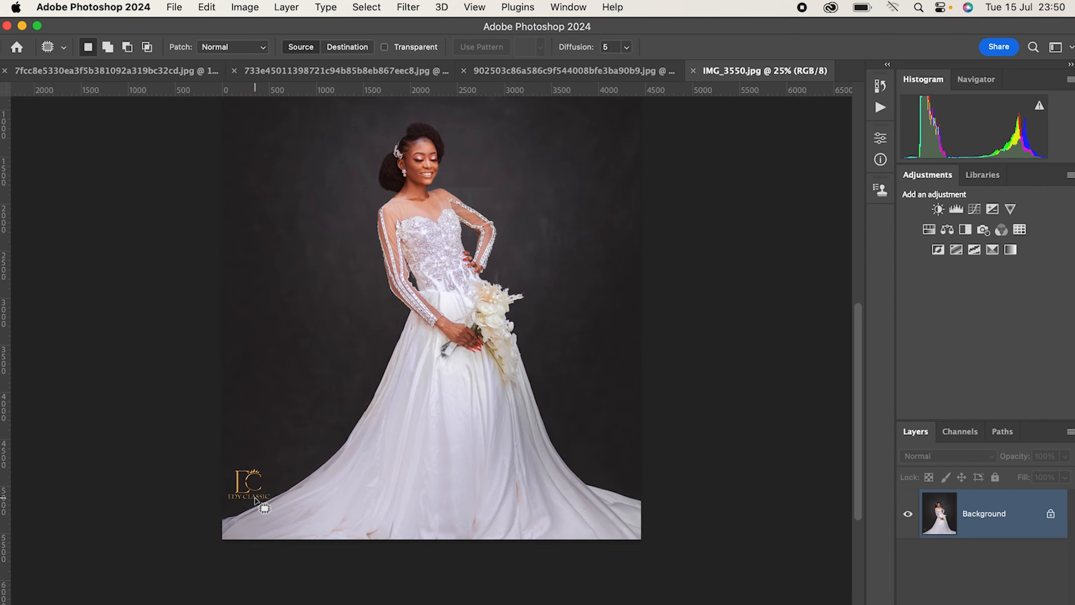
pyautogui.scroll(3, 255, 499)
pyautogui.scroll(3, 255, 499)
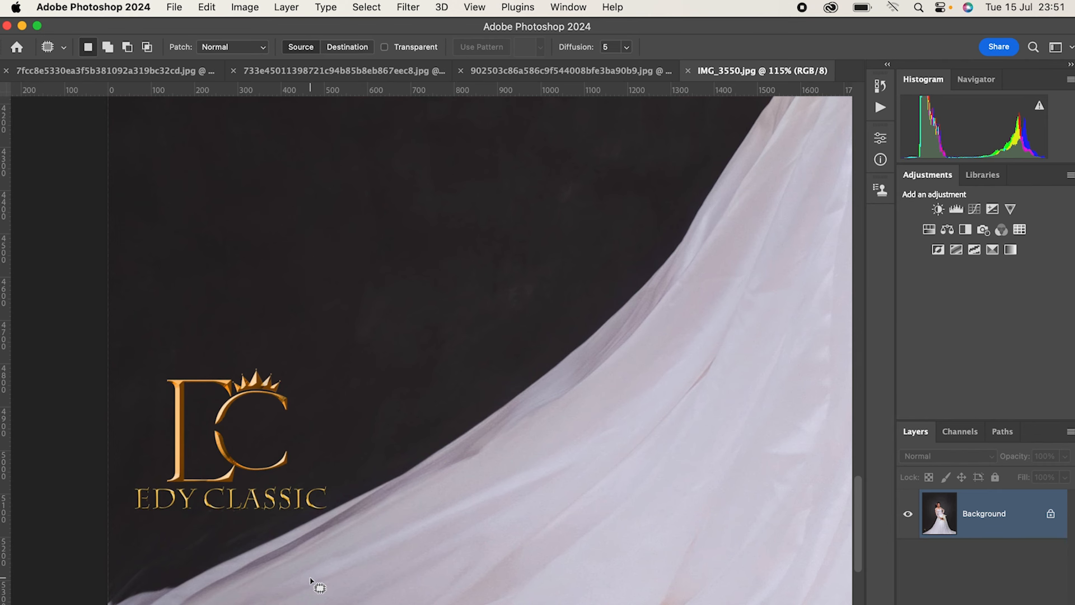
pyautogui.scroll(-5, 312, 576)
pyautogui.scroll(2, 324, 580)
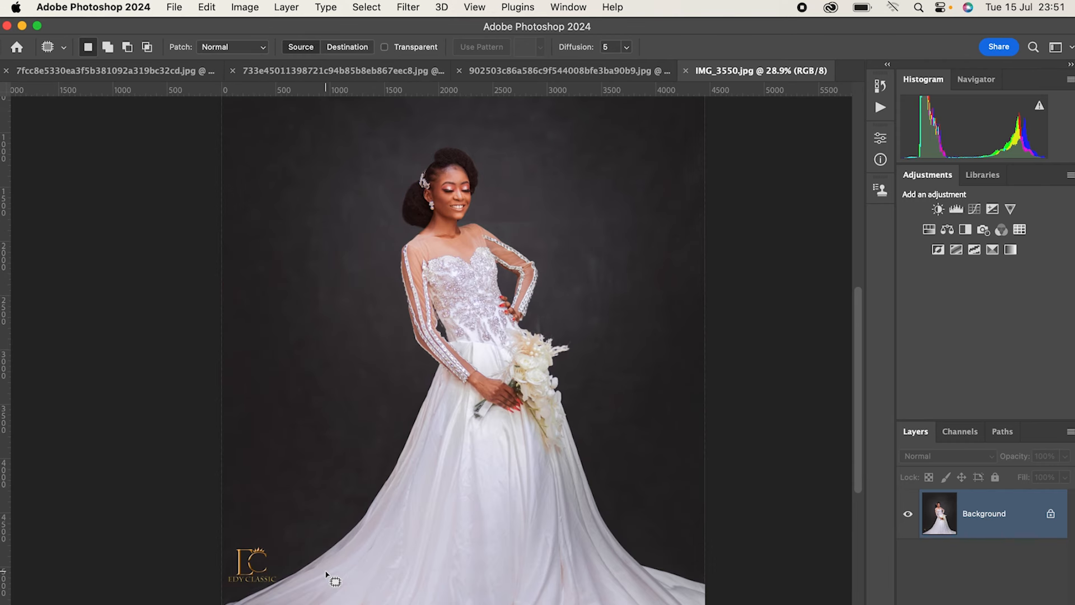
pyautogui.scroll(-2, 460, 579)
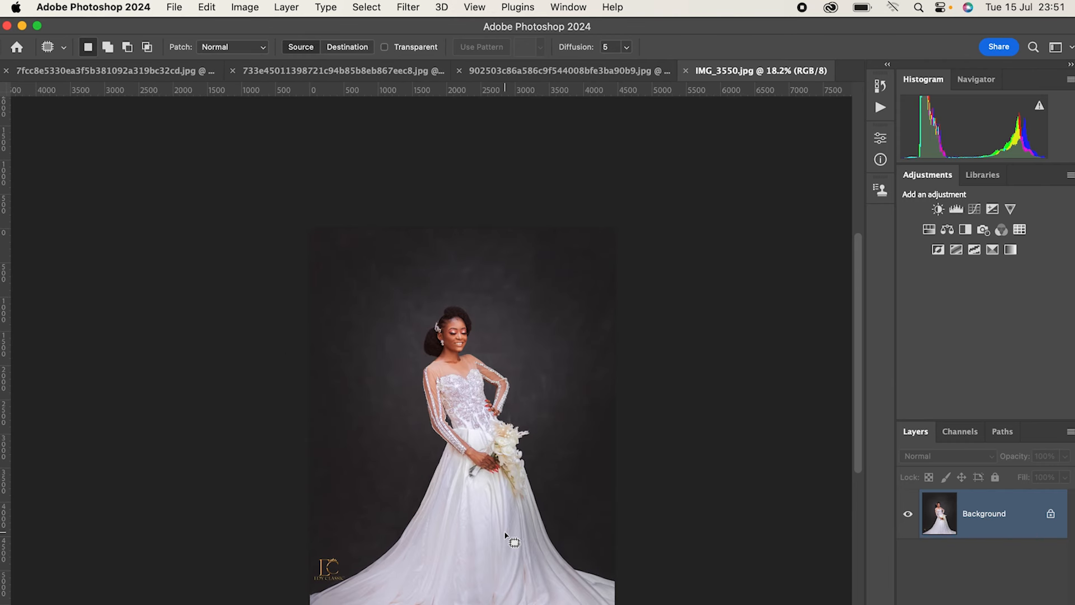
pyautogui.scroll(-2, 509, 521)
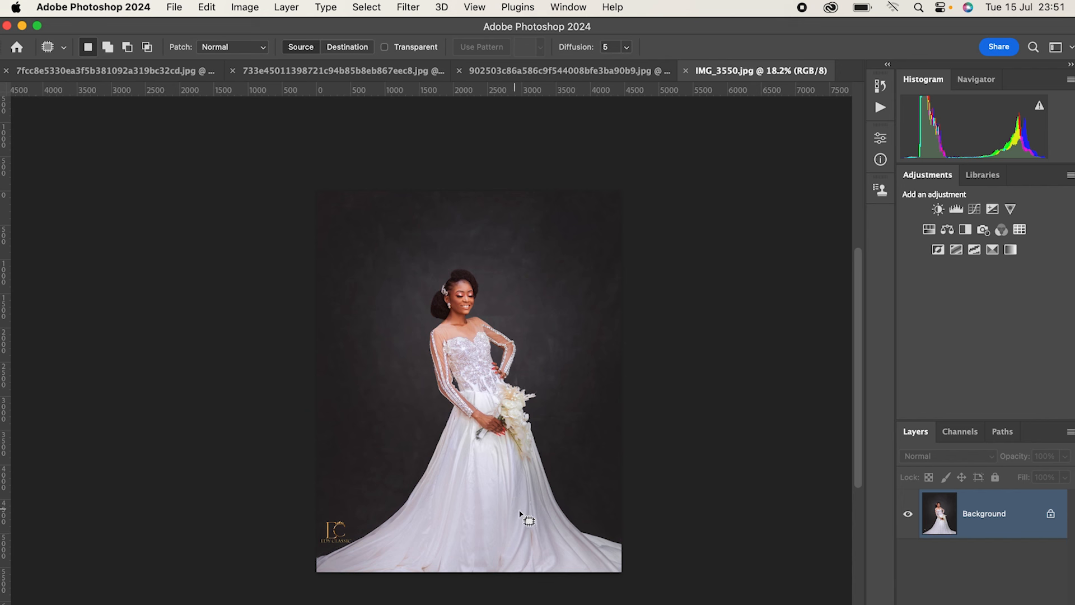
pyautogui.moveTo(322, 518)
pyautogui.mouseDown()
pyautogui.moveTo(324, 542)
pyautogui.moveTo(351, 543)
pyautogui.moveTo(342, 514)
pyautogui.moveTo(326, 517)
pyautogui.mouseUp()
pyautogui.moveTo(339, 533); pyautogui.dragTo(338, 486)
pyautogui.click(382, 459)
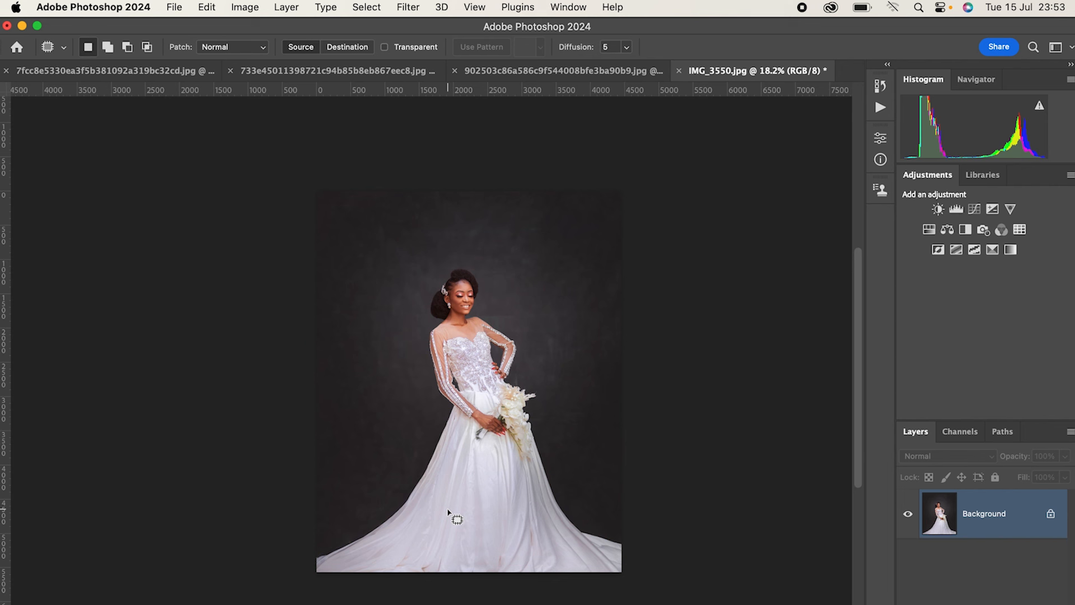
# Step: Select the bride automatically with Select Subject, using the Quick Selection tool
pyautogui.press('w')
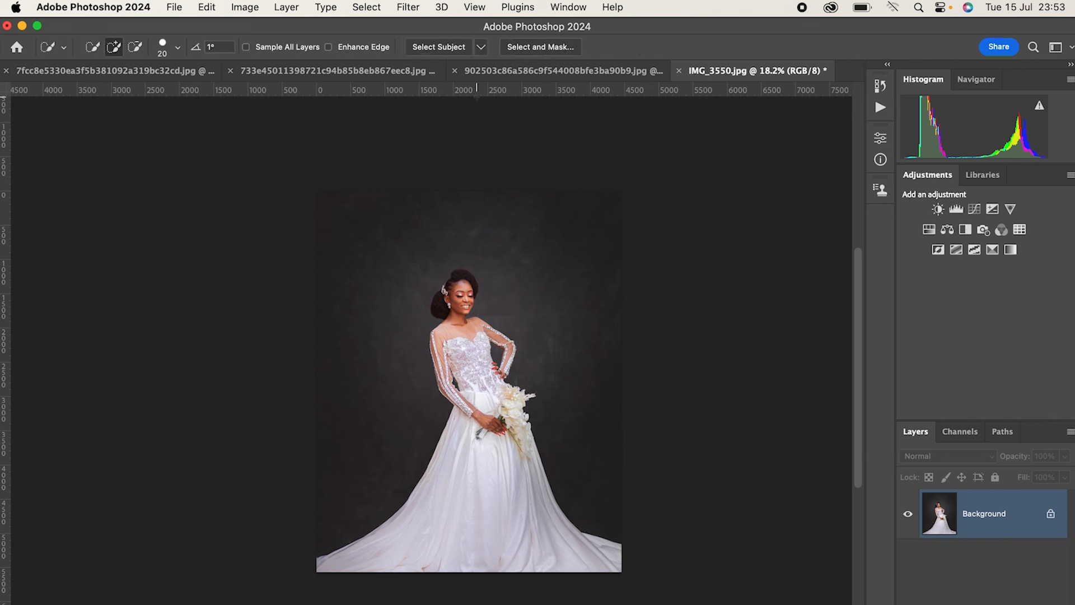
pyautogui.click(438, 47)
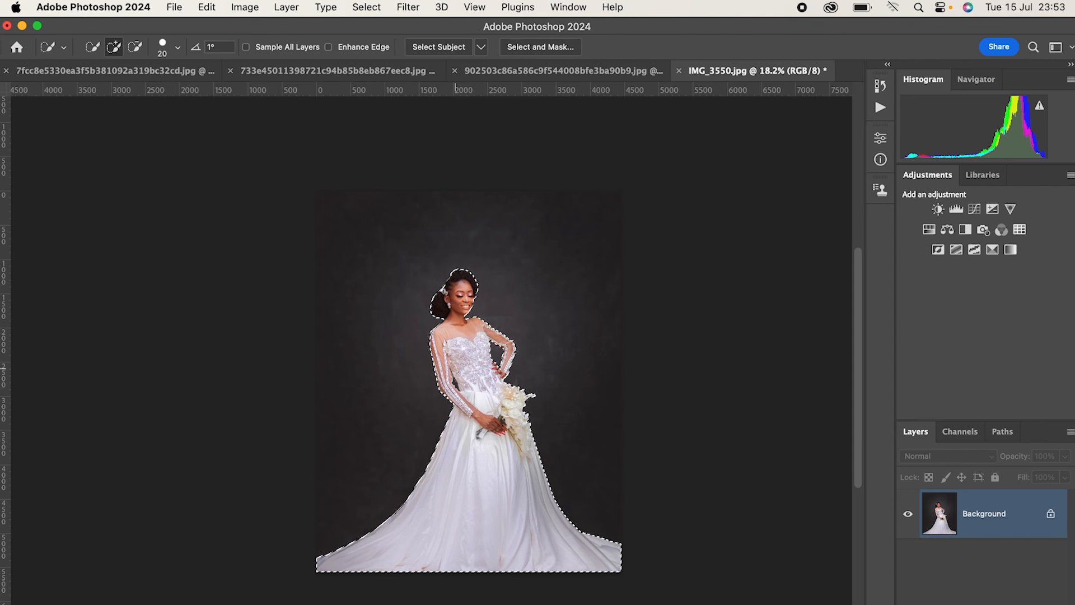
# Step: Refine the selection along the inner edge of the bent arm with a 9-pixel Quick Selection brush, including the missed skin and sleeve
pyautogui.scroll(3, 461, 380)
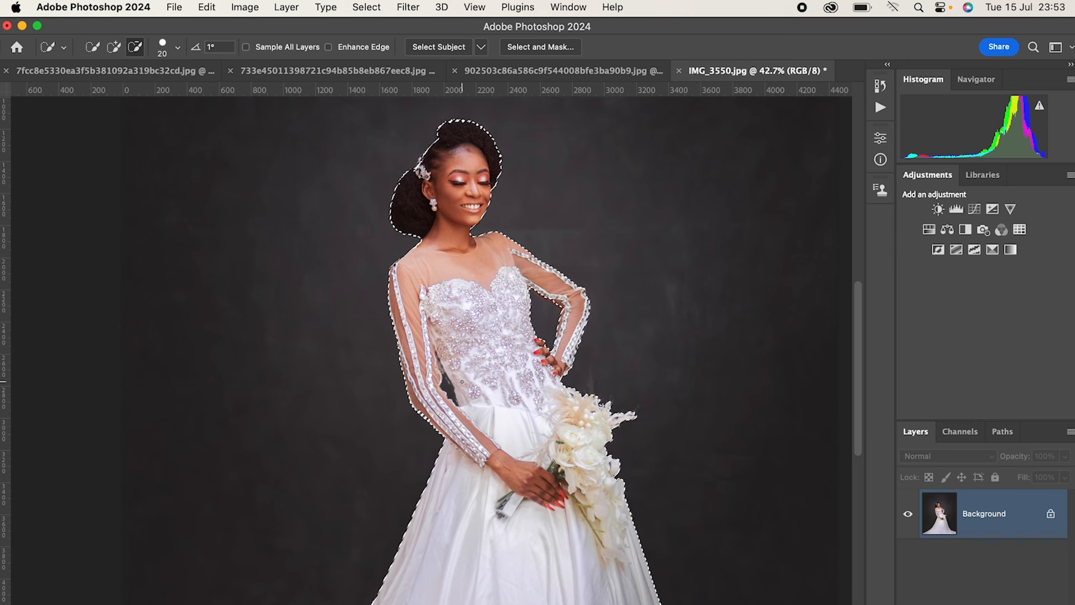
pyautogui.scroll(3, 460, 380)
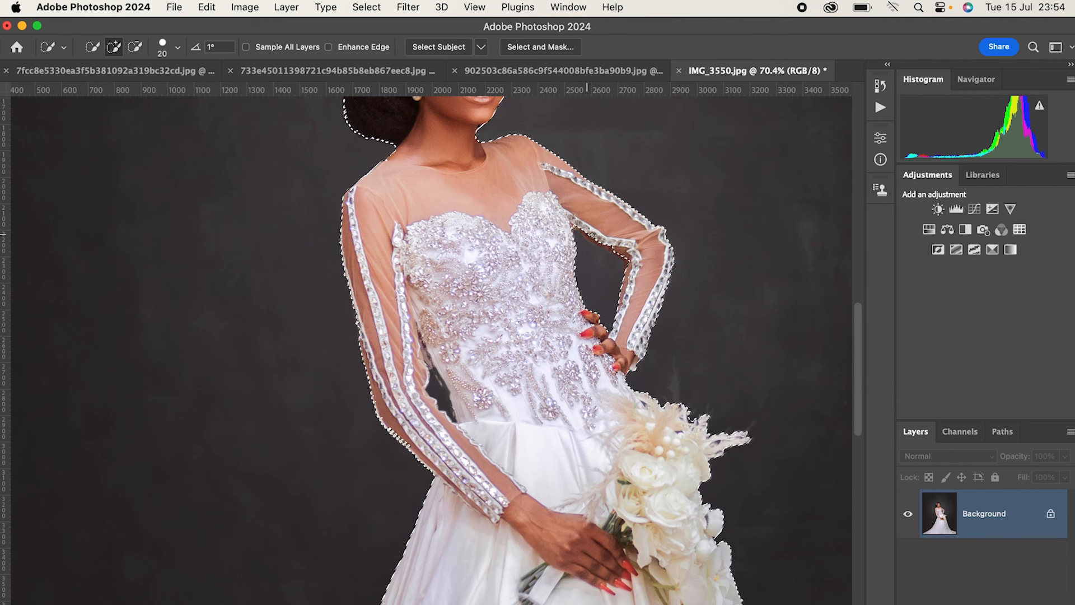
pyautogui.scroll(3, 620, 236)
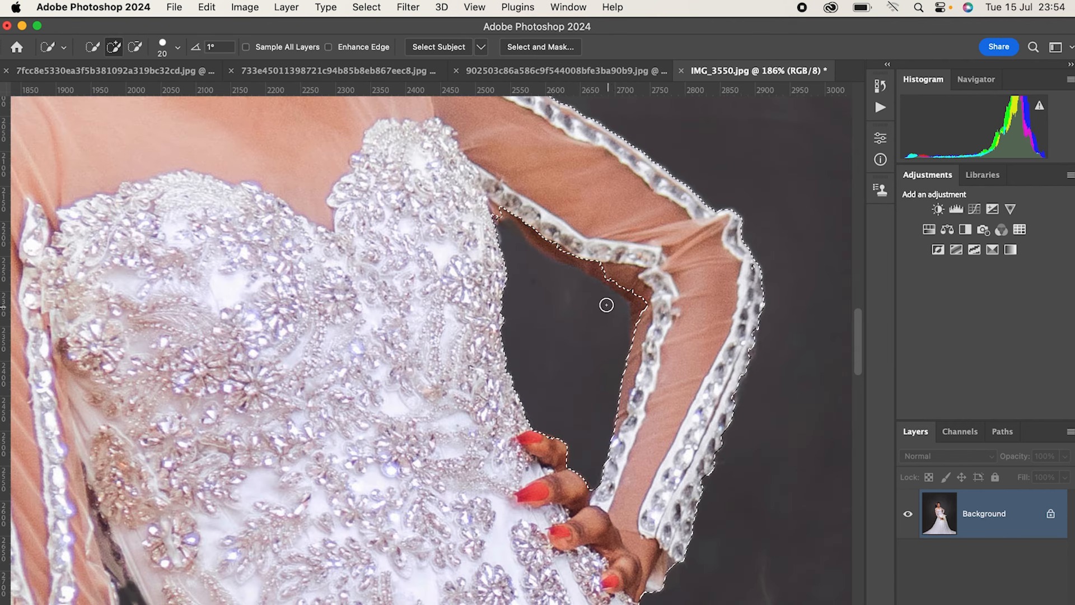
pyautogui.press('[')
pyautogui.press('[')
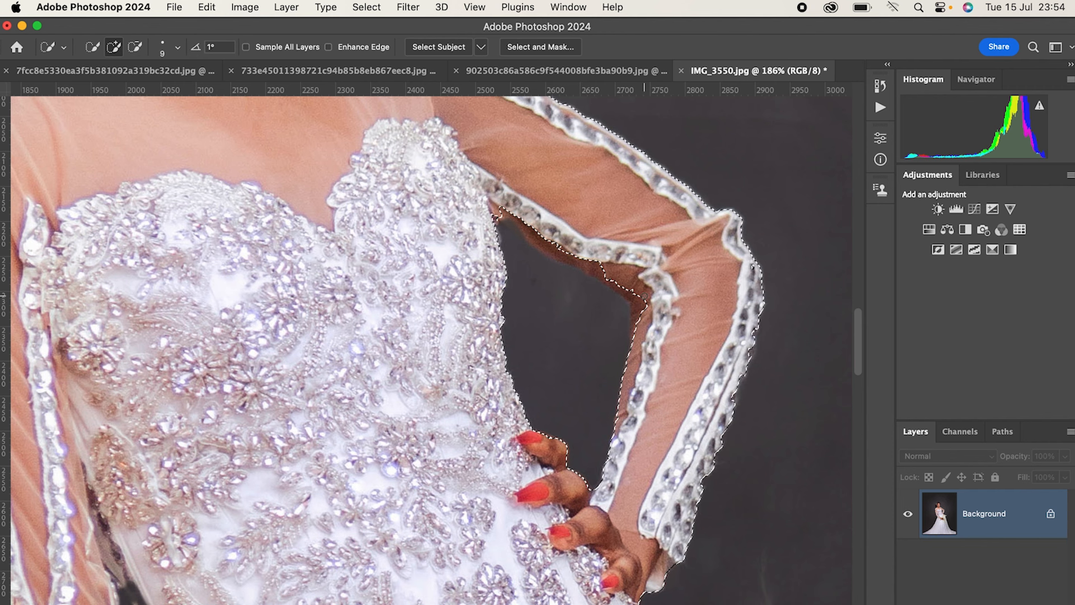
pyautogui.moveTo(638, 329)
pyautogui.mouseDown()
pyautogui.moveTo(642, 298)
pyautogui.moveTo(645, 322)
pyautogui.moveTo(645, 306)
pyautogui.moveTo(610, 273)
pyautogui.mouseUp()
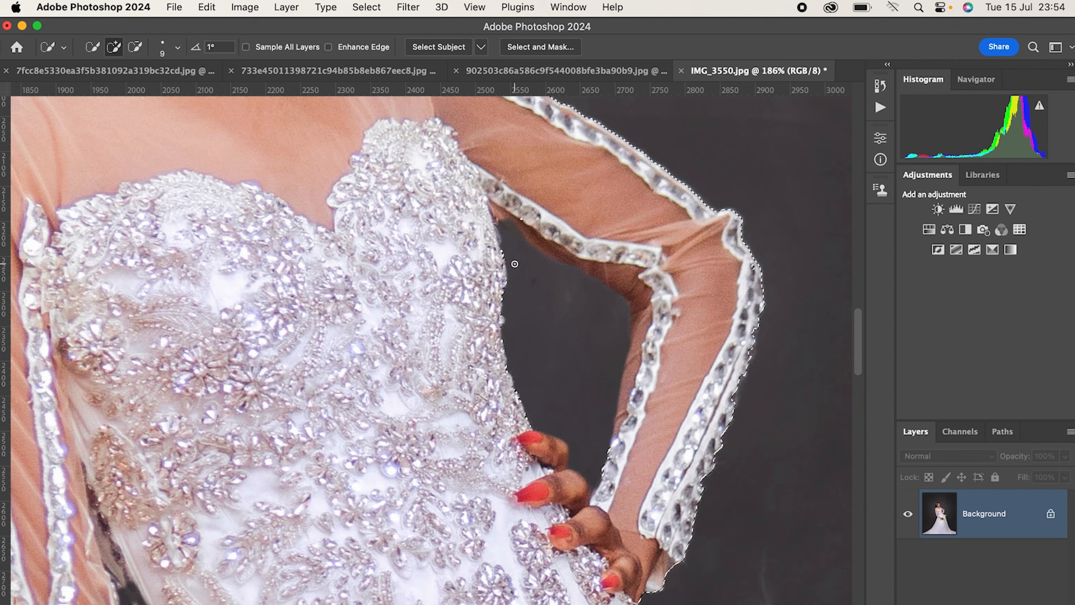
pyautogui.moveTo(548, 290); pyautogui.dragTo(549, 307)
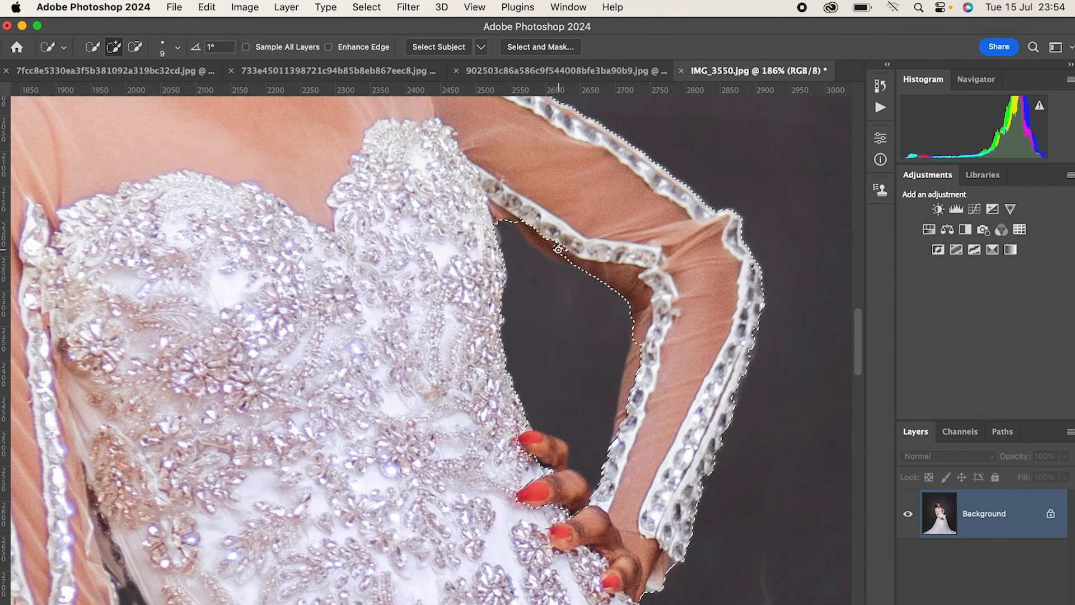
pyautogui.moveTo(556, 248)
pyautogui.mouseDown()
pyautogui.moveTo(519, 222)
pyautogui.moveTo(567, 259)
pyautogui.mouseUp()
pyautogui.moveTo(658, 332)
pyautogui.mouseDown()
pyautogui.moveTo(635, 339)
pyautogui.moveTo(634, 394)
pyautogui.mouseUp()
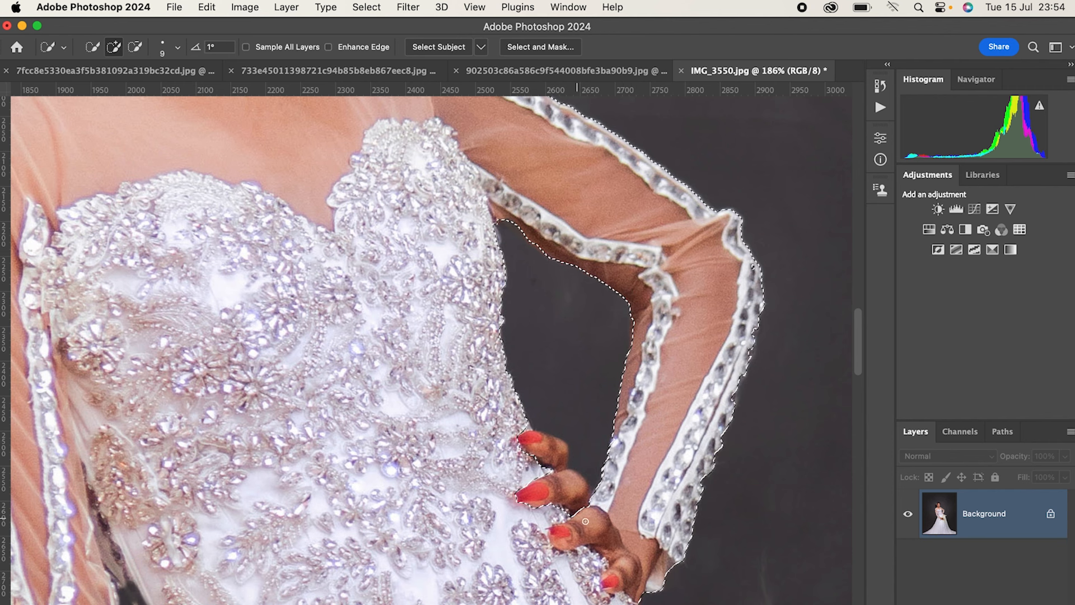
# Step: Clean up the selection edge around the bride's fingers resting on her waist so it follows them closely
pyautogui.moveTo(558, 472)
pyautogui.mouseDown()
pyautogui.moveTo(540, 459)
pyautogui.moveTo(558, 458)
pyautogui.moveTo(514, 434)
pyautogui.moveTo(534, 451)
pyautogui.mouseUp()
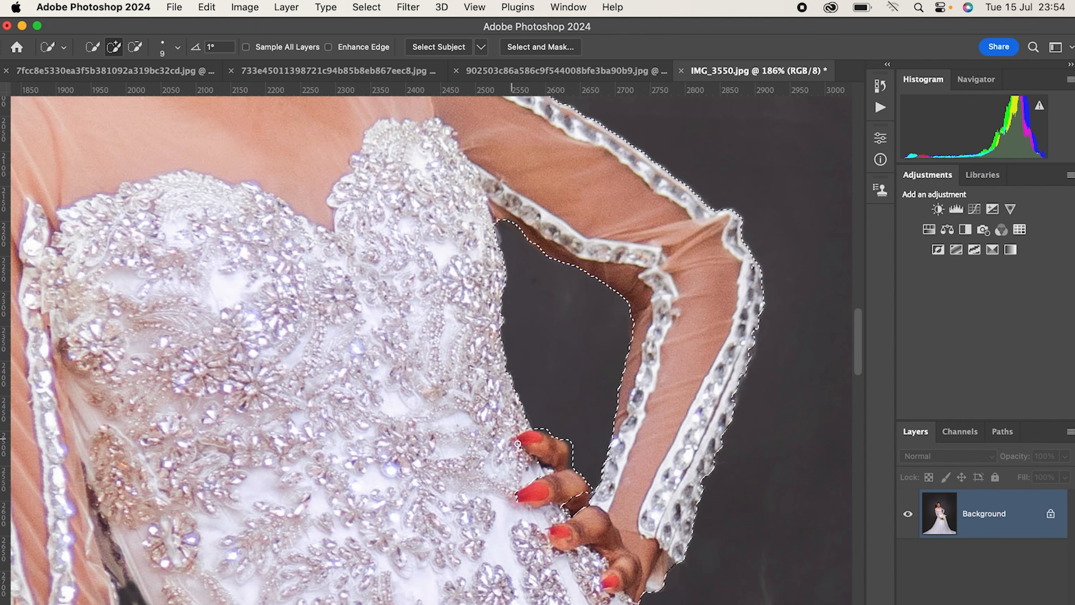
pyautogui.click(530, 437)
pyautogui.moveTo(530, 482); pyautogui.dragTo(519, 495)
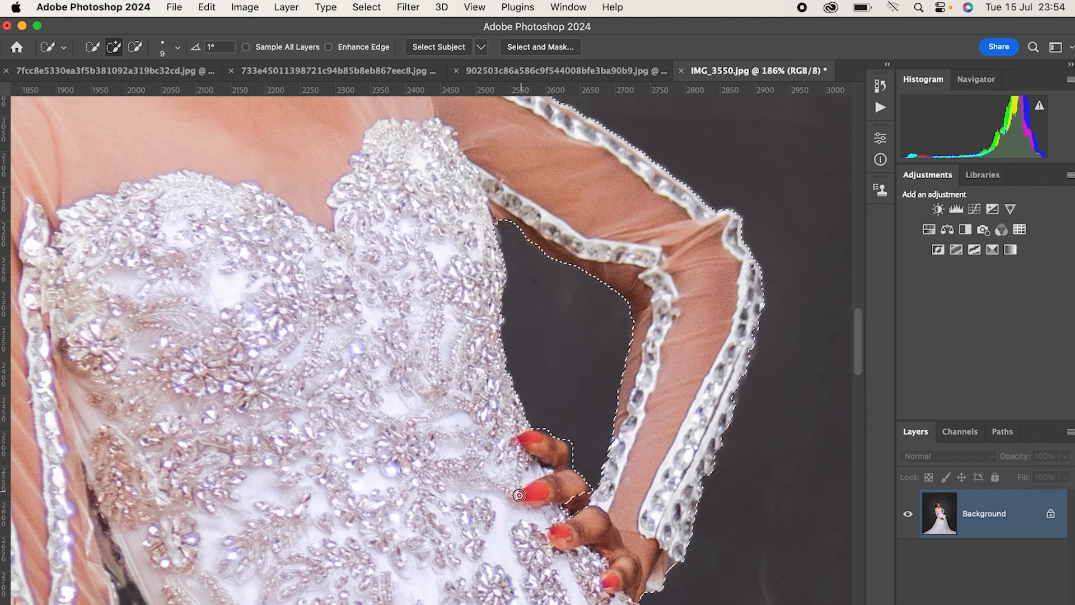
pyautogui.click(582, 507)
pyautogui.click(516, 500)
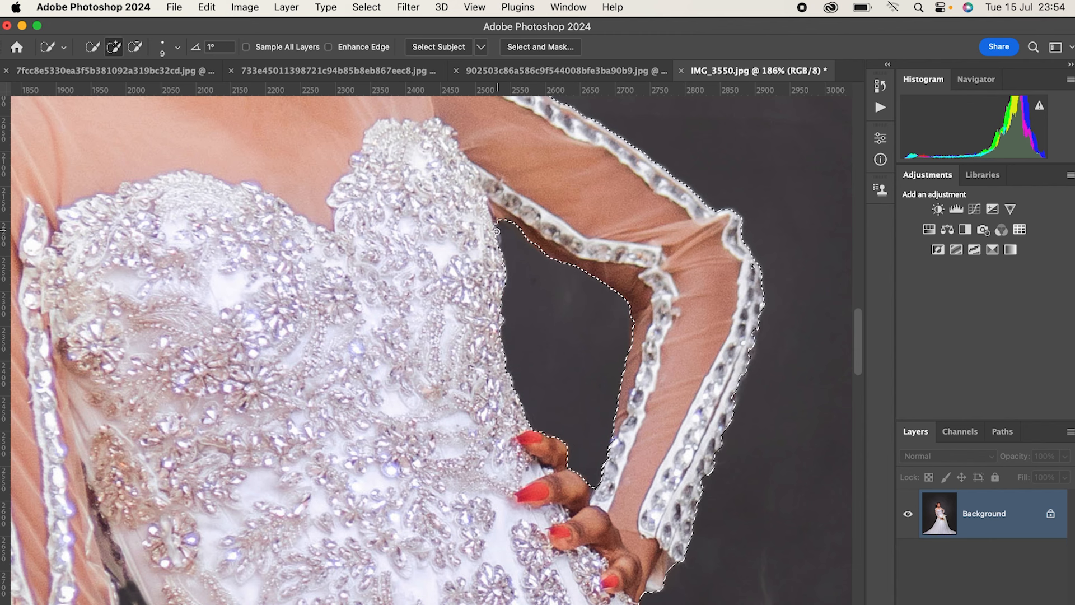
# Step: Subtract the dark background gap between the bride's straight arm and waist from the selection
pyautogui.scroll(-1, 494, 234)
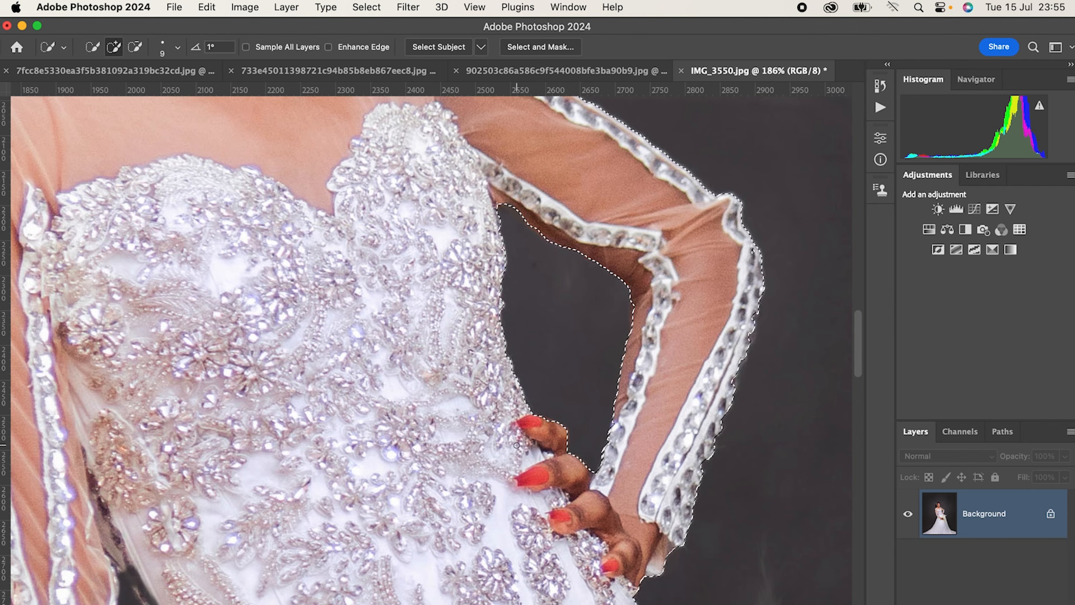
pyautogui.scroll(-5, 512, 451)
pyautogui.scroll(-2, 345, 514)
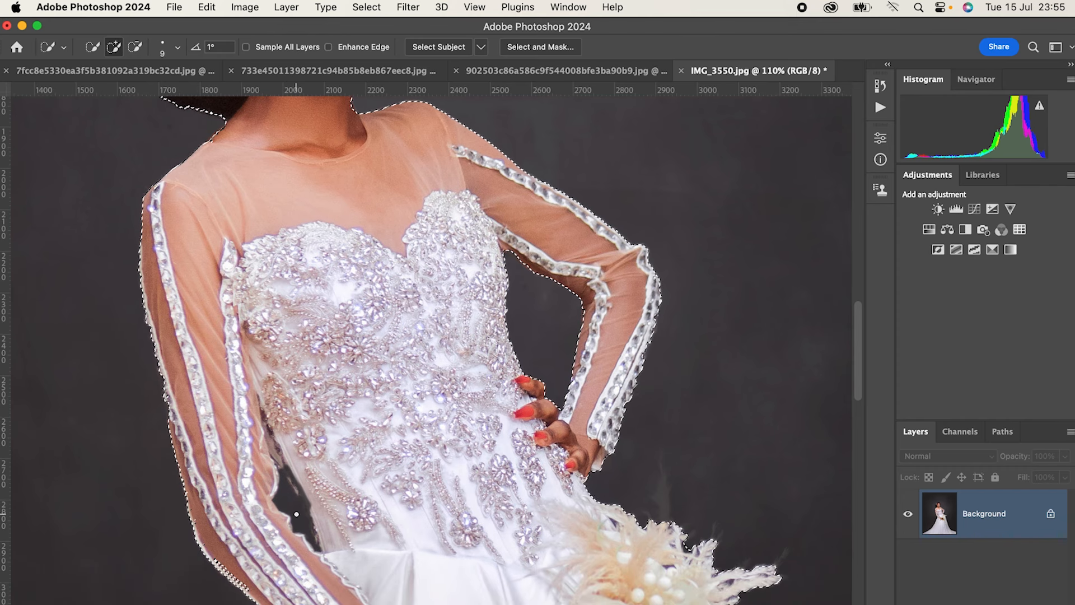
pyautogui.scroll(5, 295, 512)
pyautogui.moveTo(304, 526)
pyautogui.mouseDown()
pyautogui.moveTo(276, 472)
pyautogui.moveTo(275, 487)
pyautogui.moveTo(301, 391)
pyautogui.moveTo(285, 414)
pyautogui.mouseUp()
pyautogui.scroll(3, 285, 413)
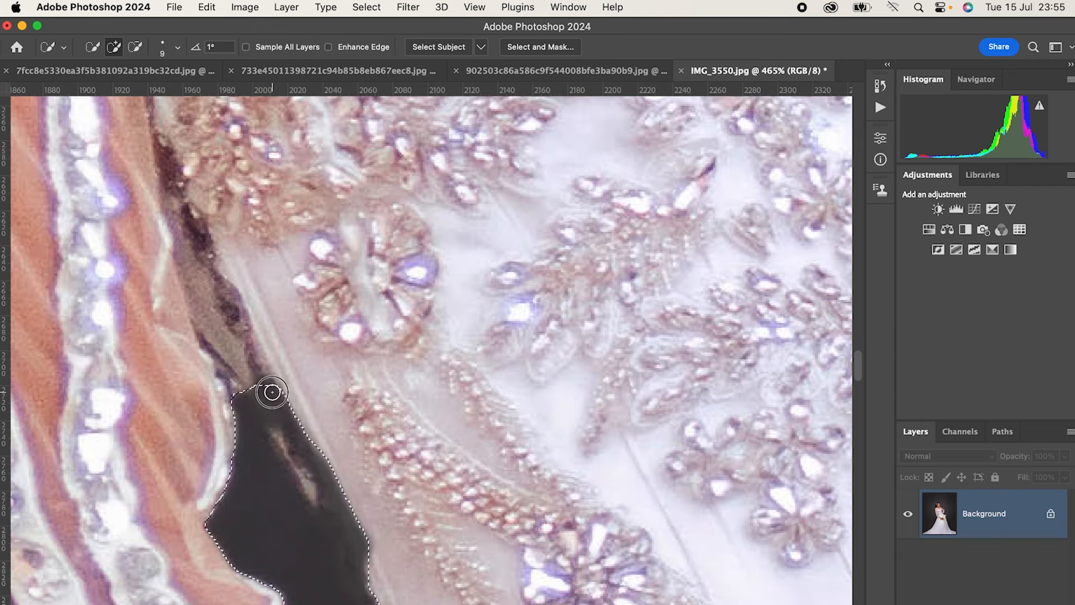
pyautogui.scroll(-3, 305, 450)
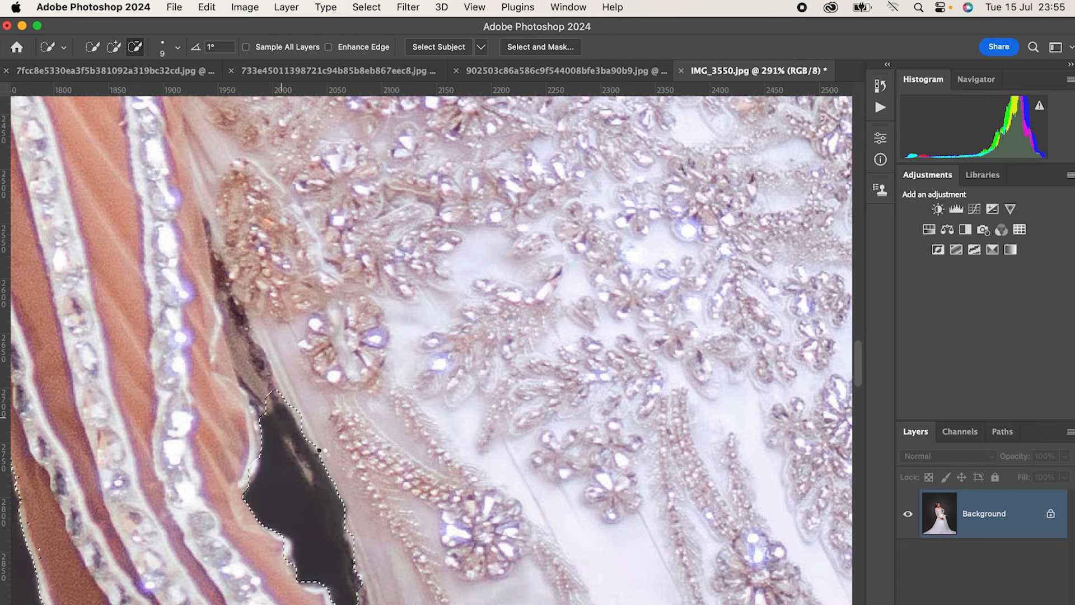
pyautogui.moveTo(319, 450); pyautogui.dragTo(323, 451)
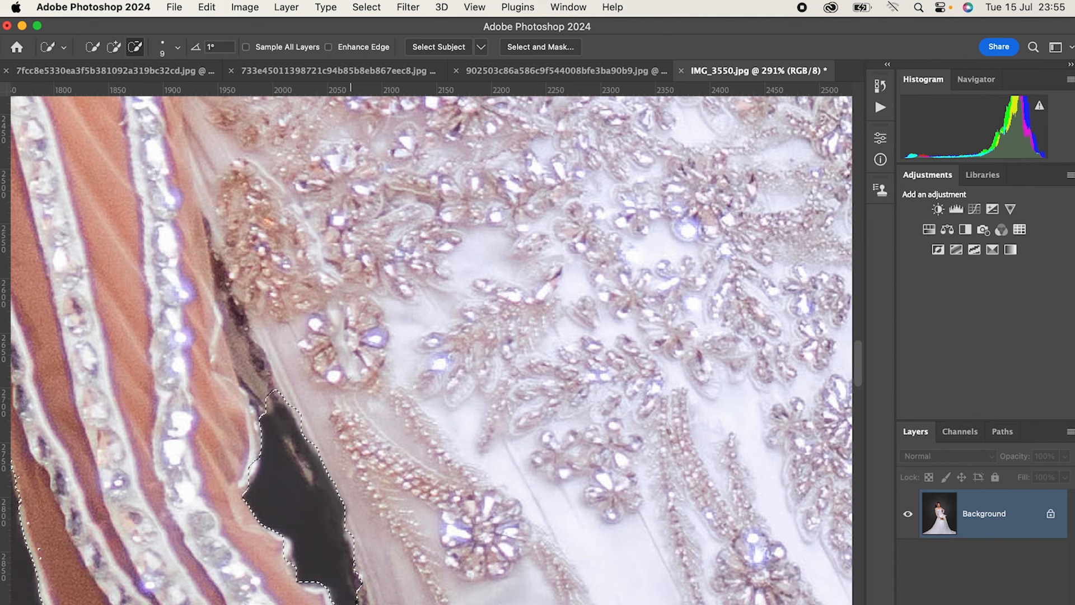
pyautogui.click(358, 598)
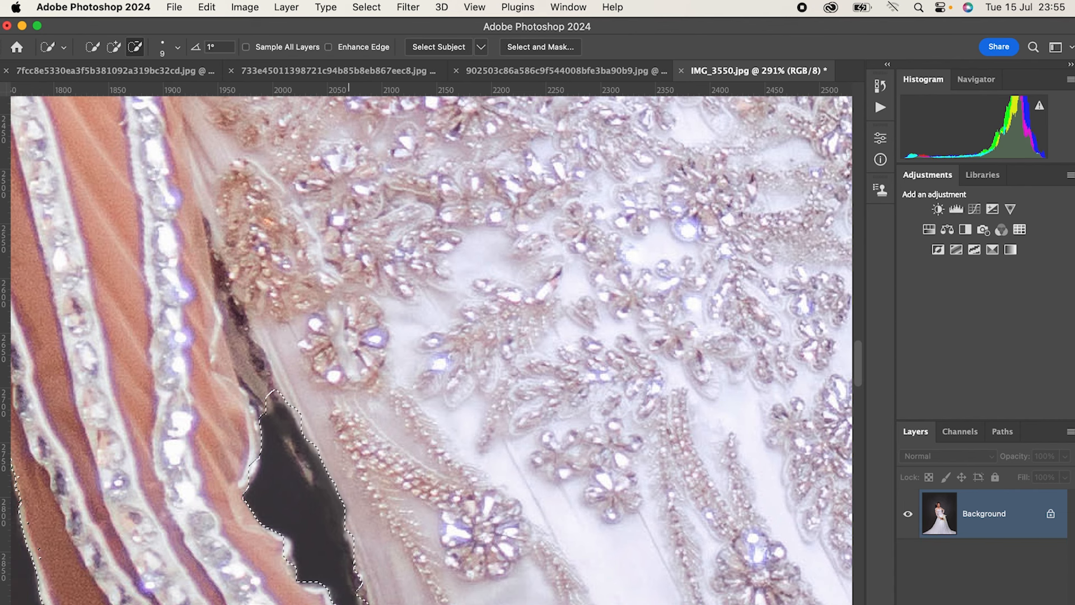
# Step: Refine the selection along the outer edge of the straight arm's lower sleeve
pyautogui.scroll(-3, 328, 574)
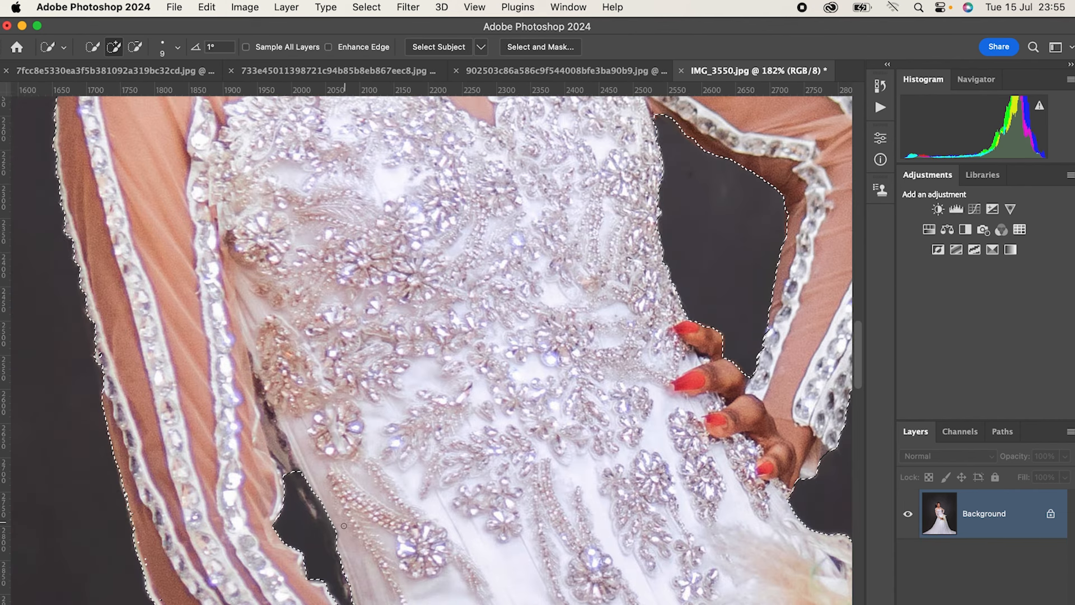
pyautogui.scroll(-3, 379, 522)
pyautogui.scroll(-2, 378, 521)
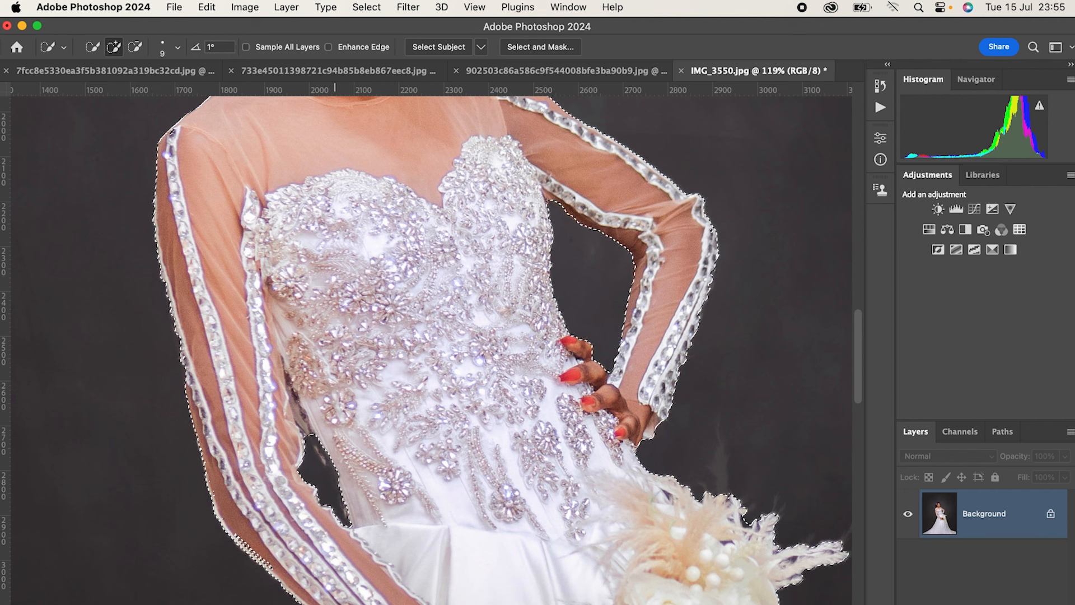
pyautogui.moveTo(266, 565); pyautogui.dragTo(241, 541)
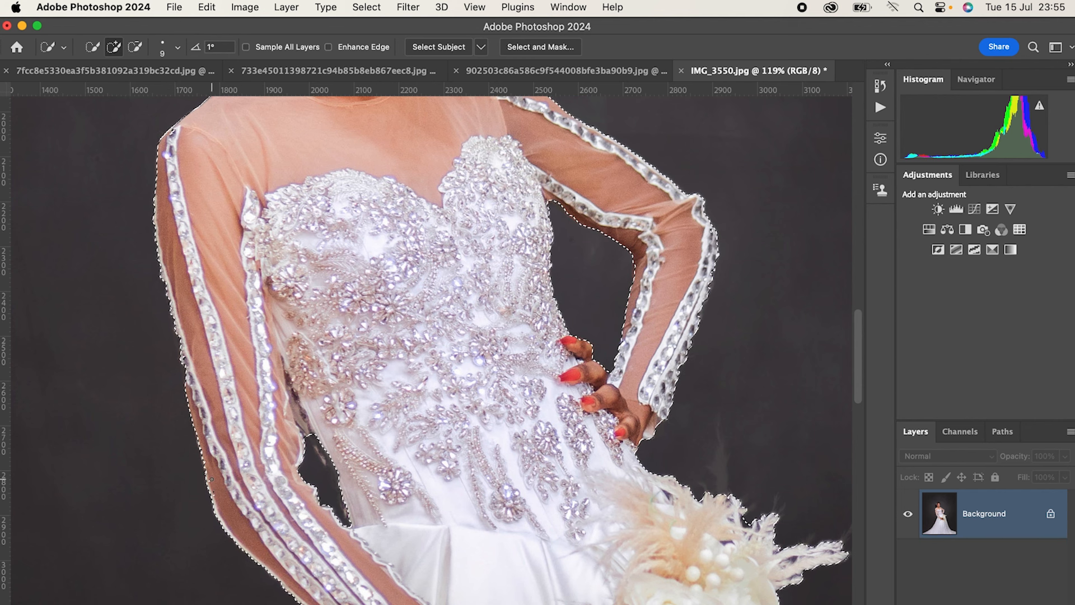
# Step: Check the outline up the shoulders and face, and smooth the selection edge around the top and side of the bride's hair
pyautogui.scroll(-1, 212, 448)
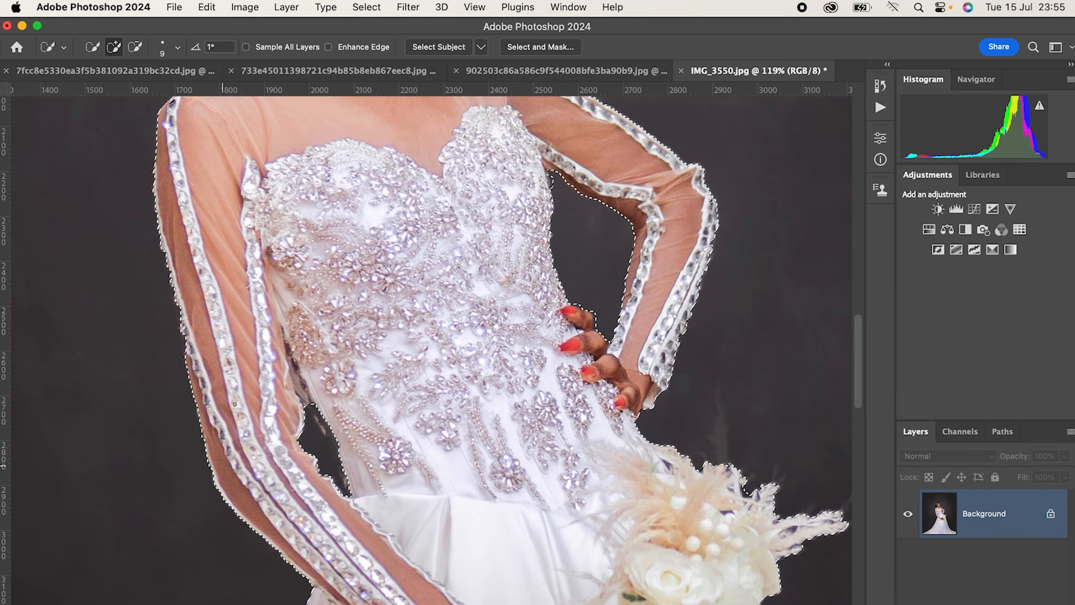
pyautogui.scroll(1, 199, 392)
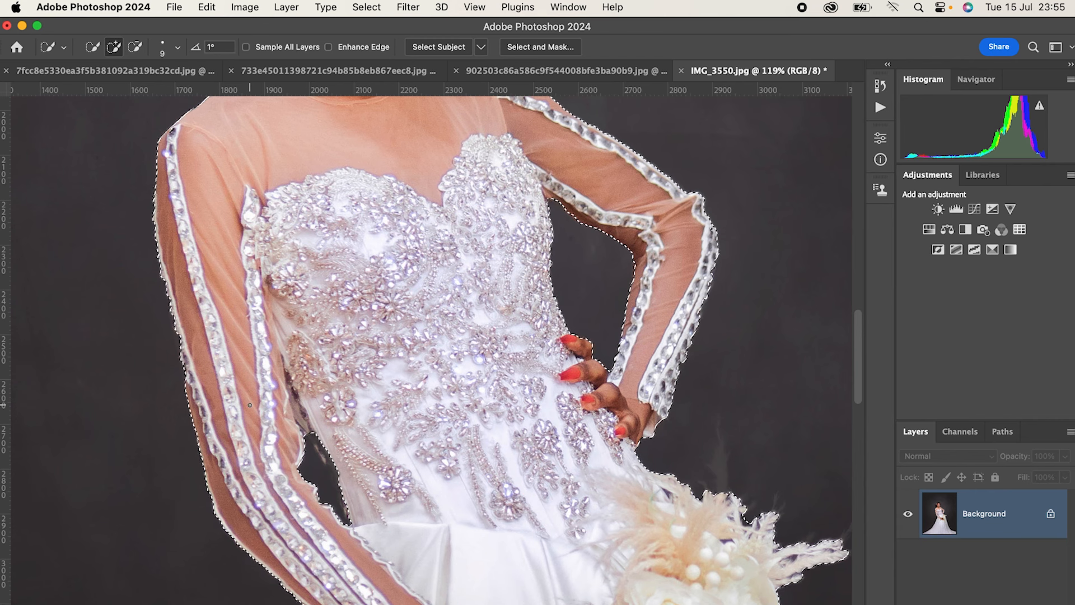
pyautogui.scroll(4, 255, 407)
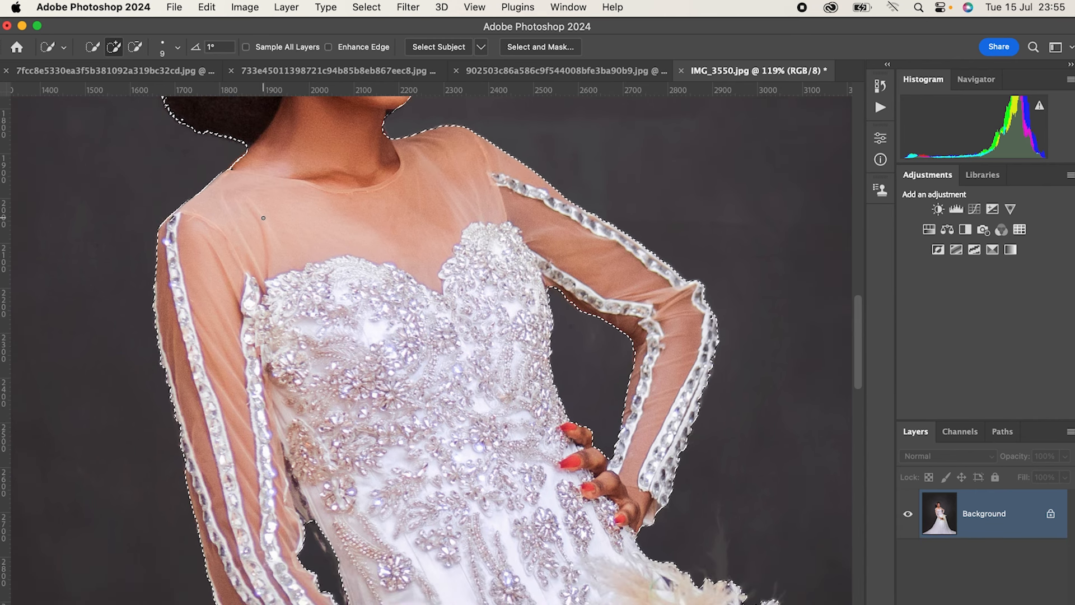
pyautogui.scroll(2, 256, 185)
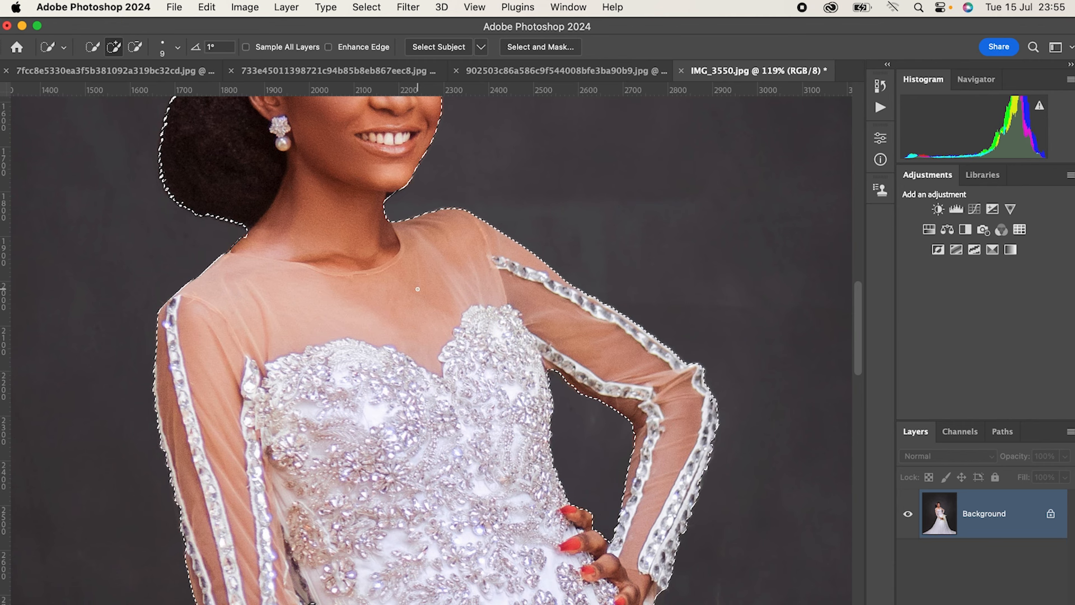
pyautogui.scroll(3, 418, 289)
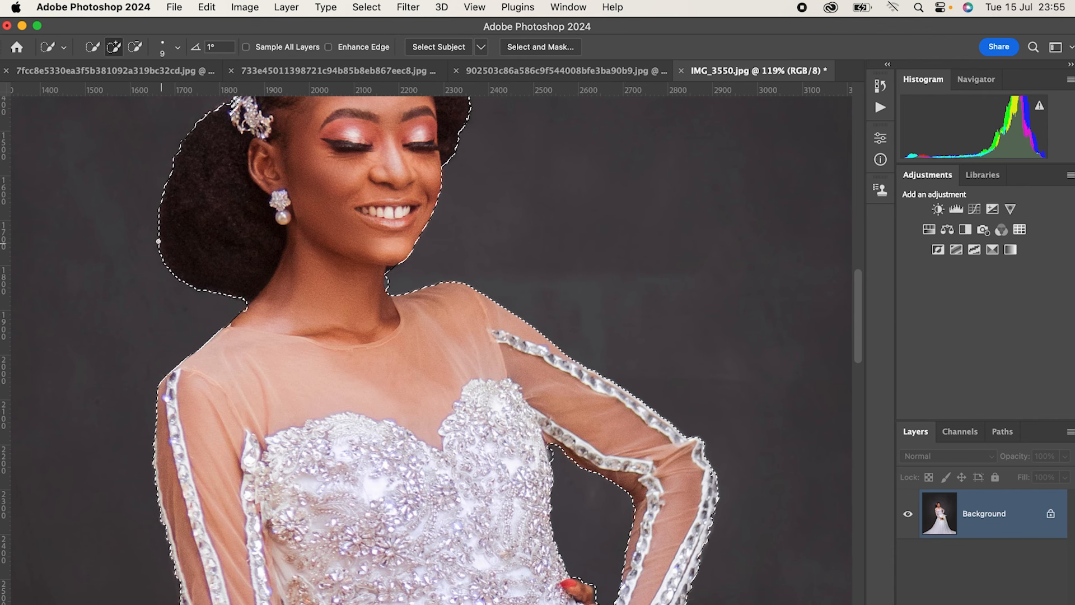
pyautogui.scroll(1, 200, 123)
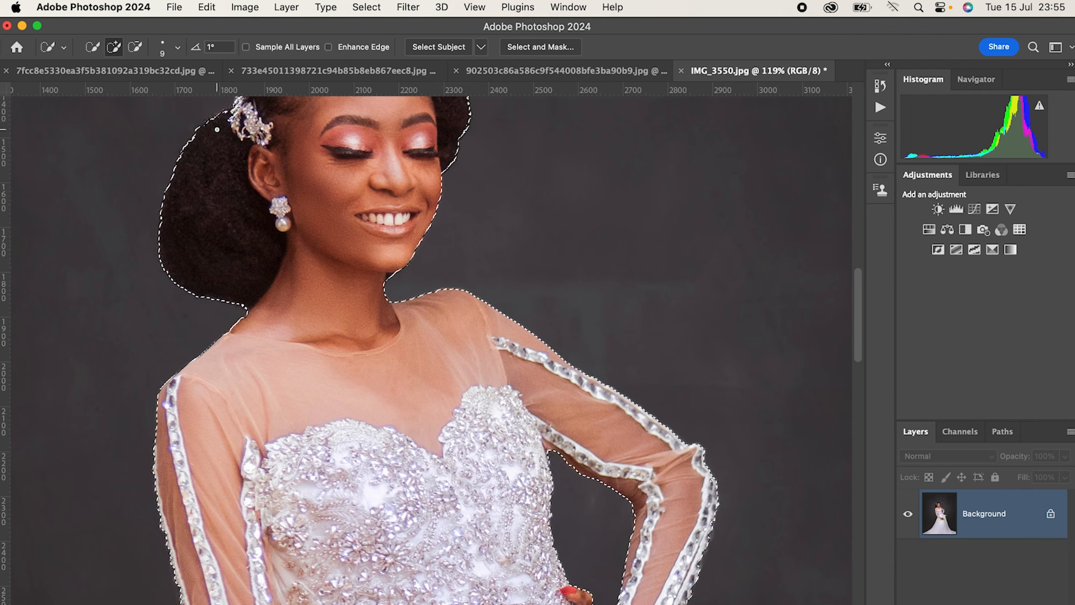
pyautogui.scroll(2, 246, 129)
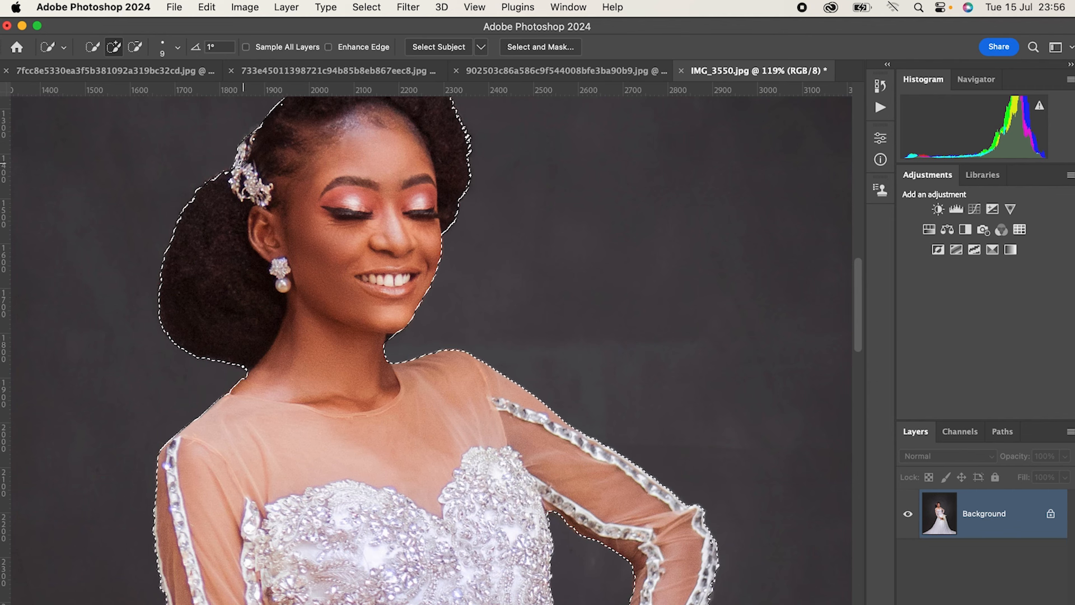
pyautogui.scroll(3, 263, 163)
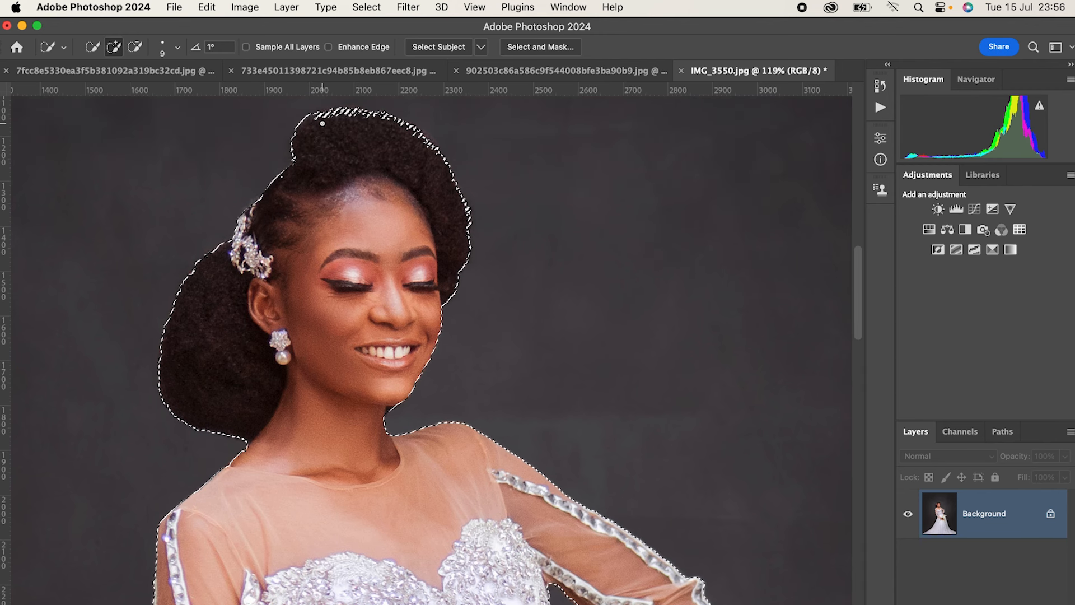
pyautogui.moveTo(357, 113); pyautogui.dragTo(398, 131)
pyautogui.scroll(2, 392, 150)
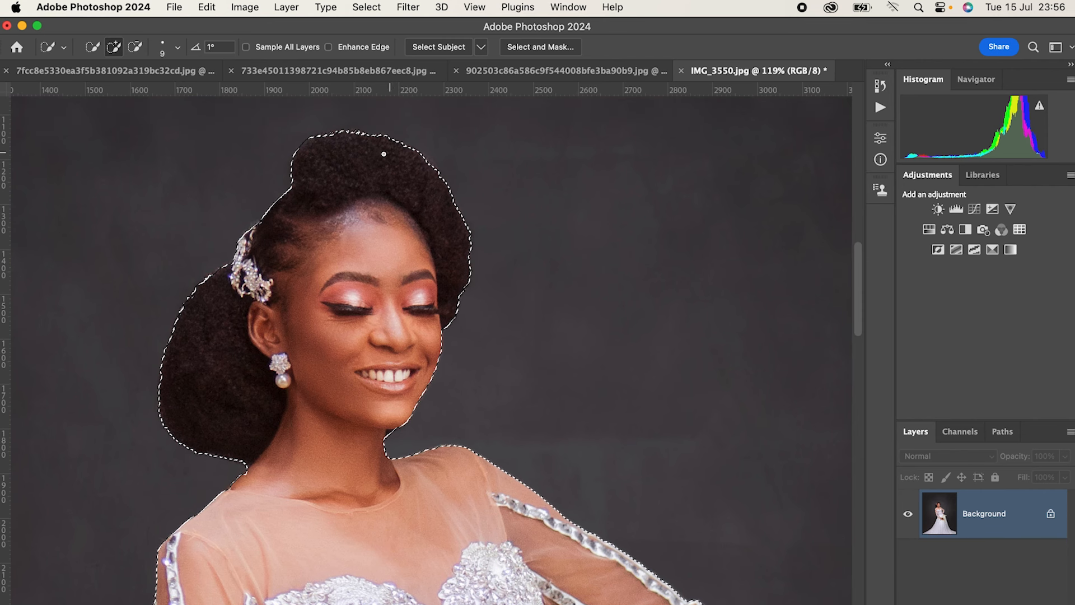
pyautogui.moveTo(324, 141)
pyautogui.mouseDown()
pyautogui.moveTo(465, 257)
pyautogui.moveTo(464, 280)
pyautogui.mouseUp()
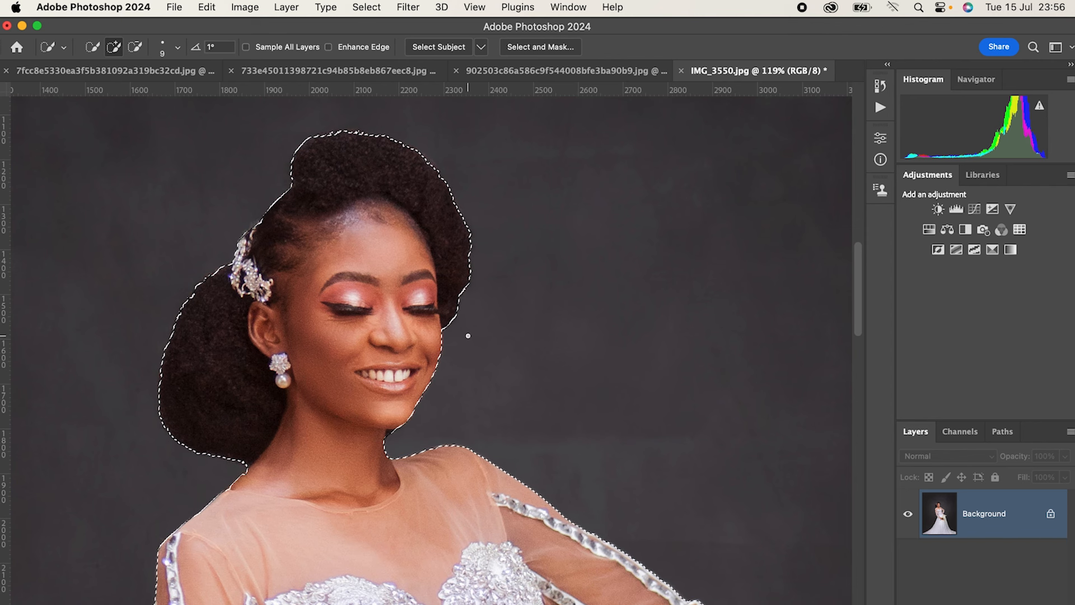
# Step: Subtract the dark background between the bouquet's feathery tips from the selection, and check the remaining outline down to the gown's hem
pyautogui.scroll(-3, 446, 349)
pyautogui.scroll(-2, 446, 348)
pyautogui.scroll(-3, 586, 417)
pyautogui.scroll(5, 587, 417)
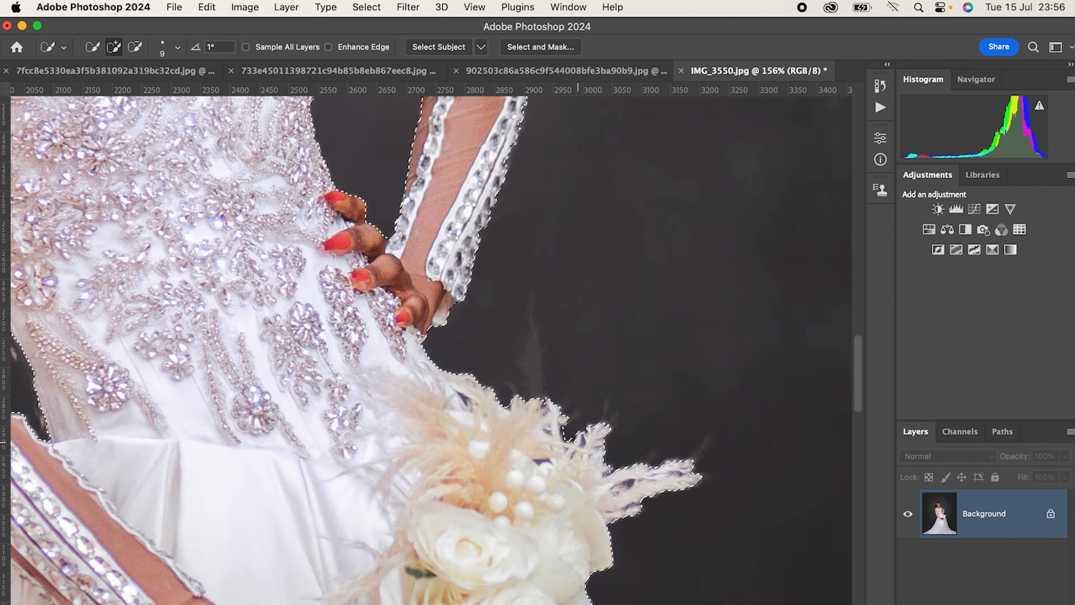
pyautogui.moveTo(574, 437); pyautogui.dragTo(584, 441)
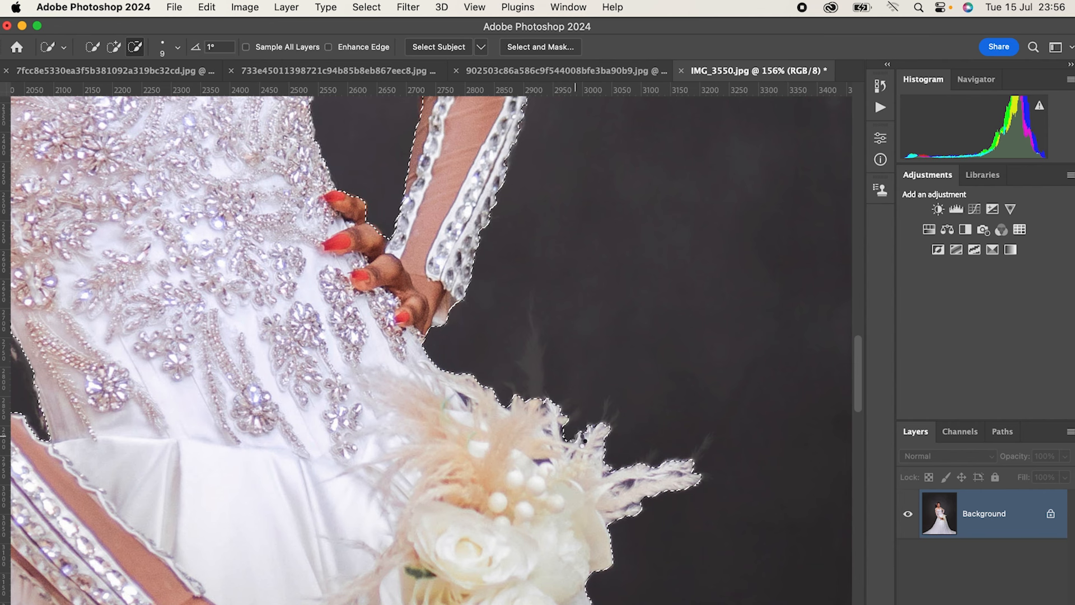
pyautogui.scroll(-8, 577, 434)
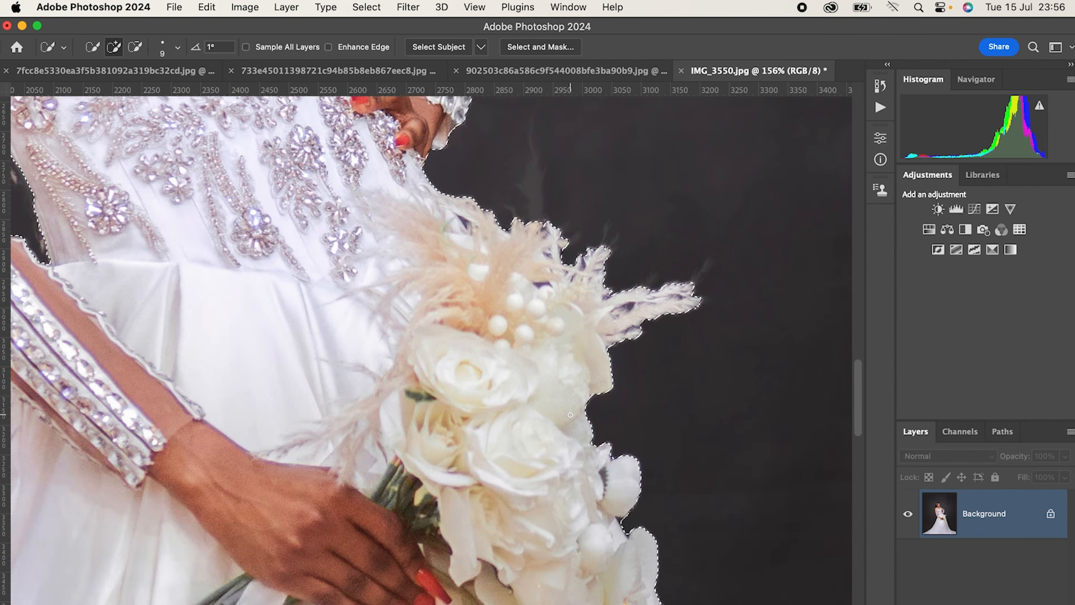
pyautogui.scroll(-6, 570, 414)
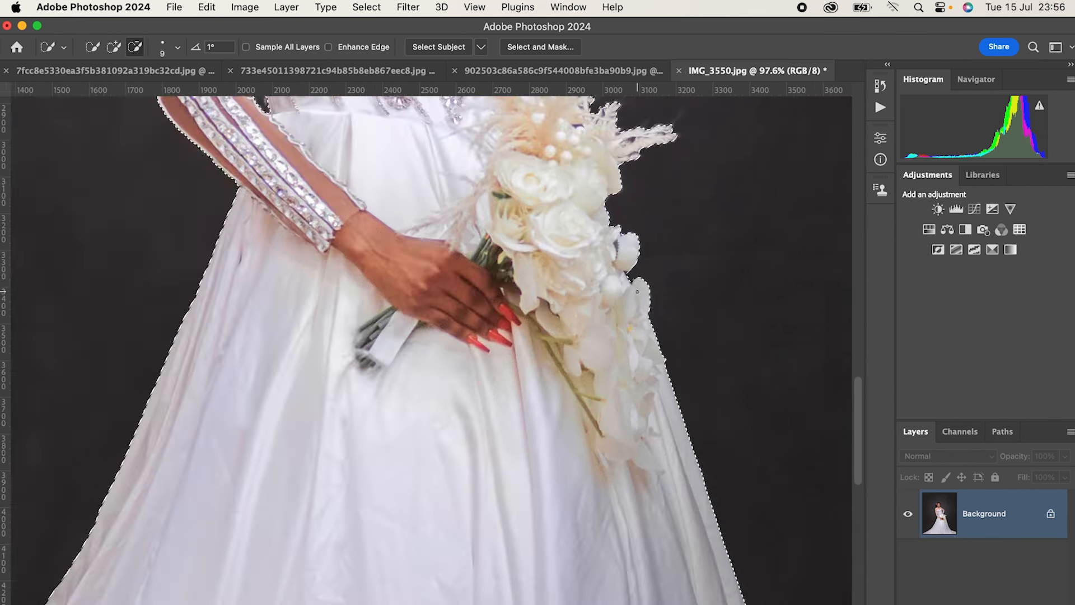
pyautogui.scroll(-3, 663, 368)
pyautogui.scroll(-3, 661, 368)
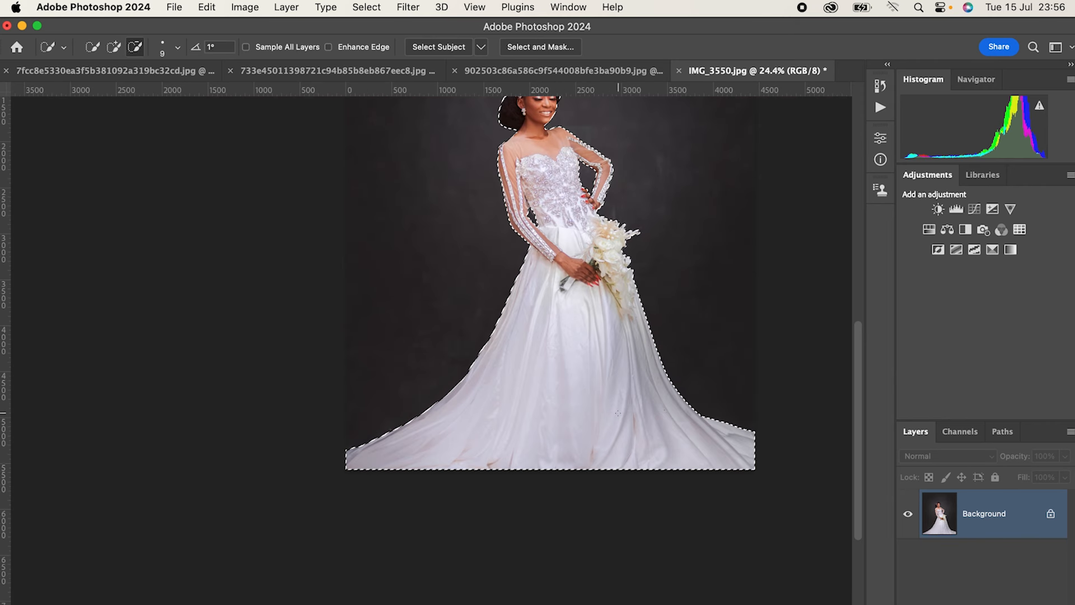
pyautogui.moveTo(670, 365); pyautogui.dragTo(594, 419)
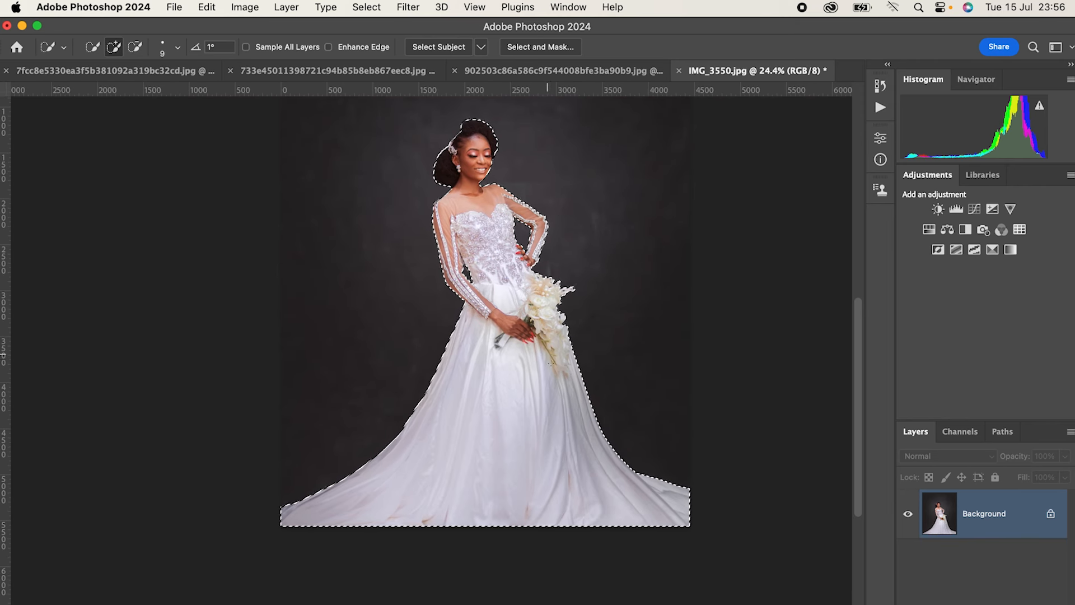
# Step: Feather the bride selection by 3 pixels and copy the selected bride onto her own layer
pyautogui.rightClick(515, 270)
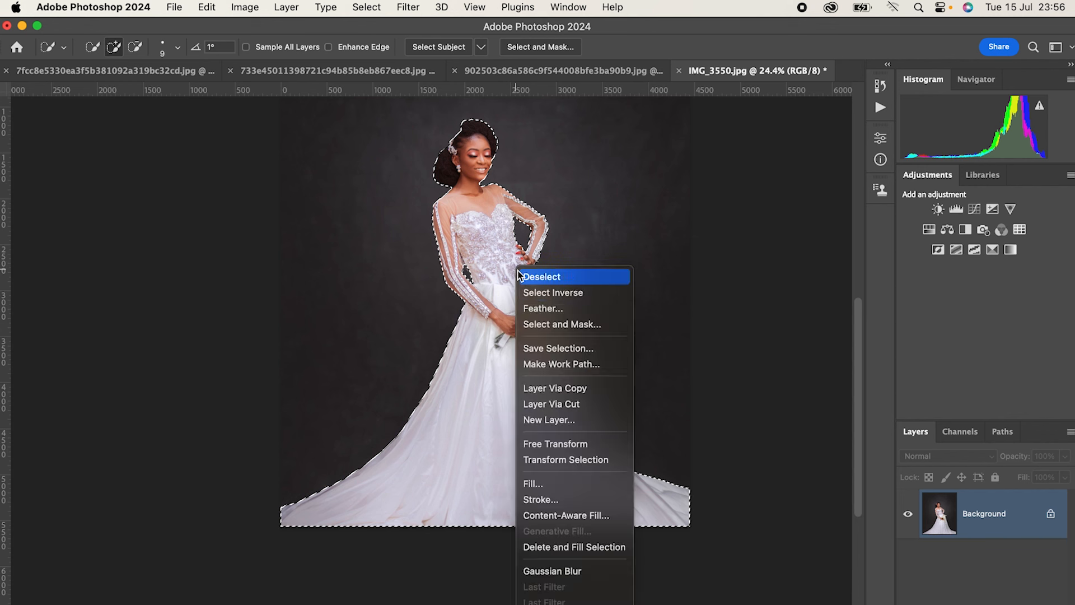
pyautogui.click(543, 308)
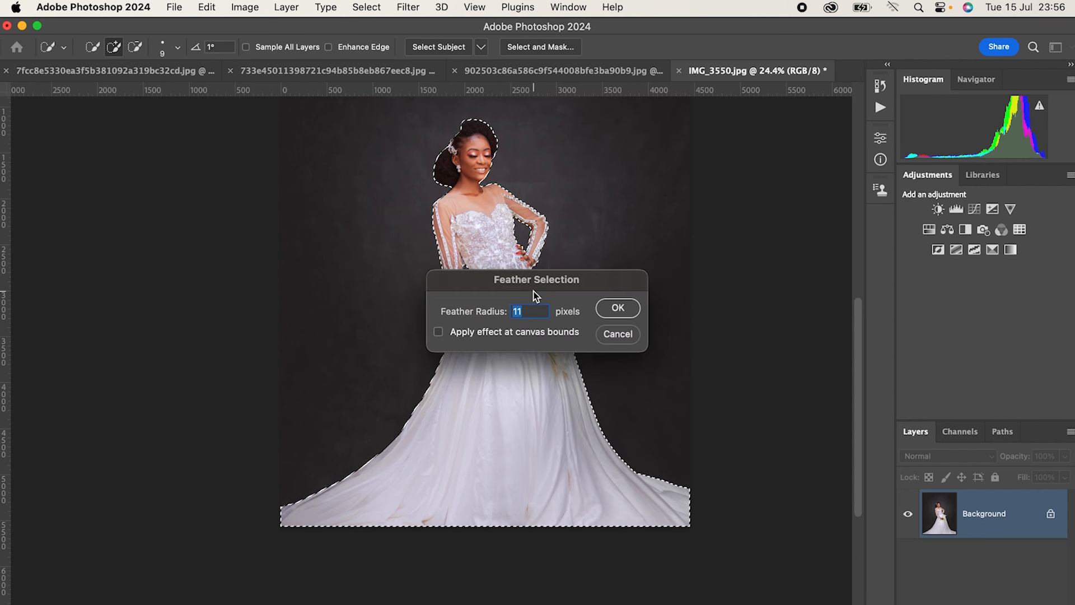
pyautogui.write('3')
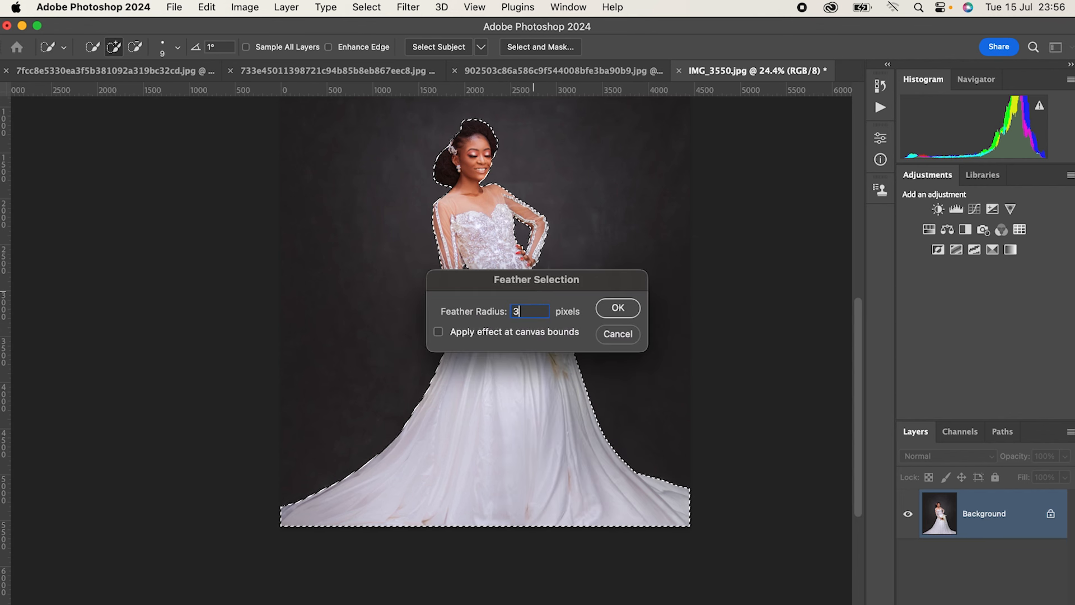
pyautogui.click(617, 308)
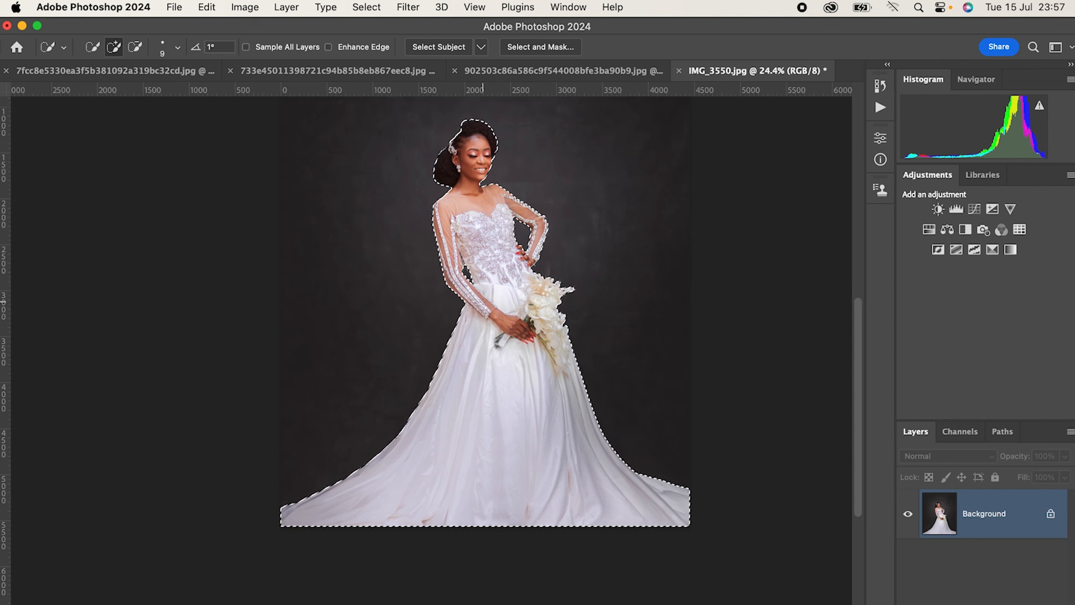
pyautogui.press('super+j')
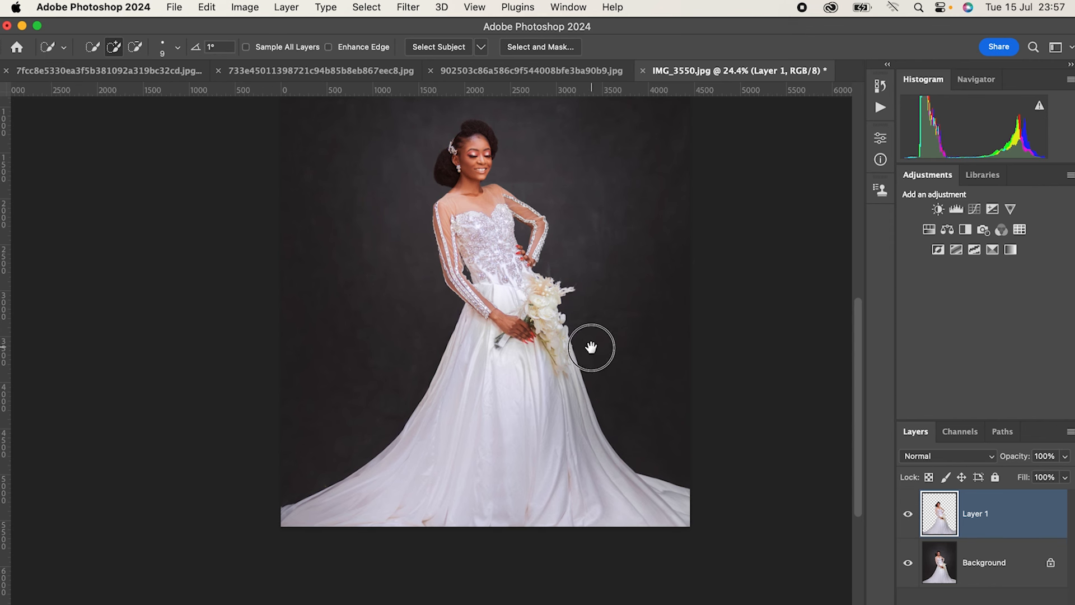
# Step: Hide the Background layer and toggle the visibility of both layers to compare the bride's cutout with the original photo
pyautogui.moveTo(591, 346); pyautogui.dragTo(516, 398)
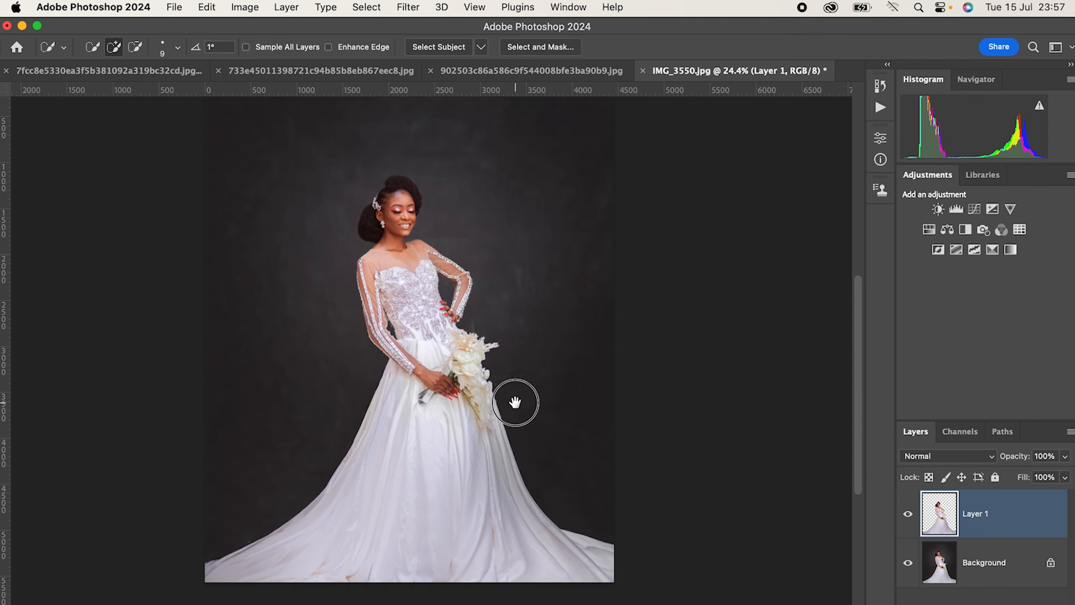
pyautogui.click(908, 563)
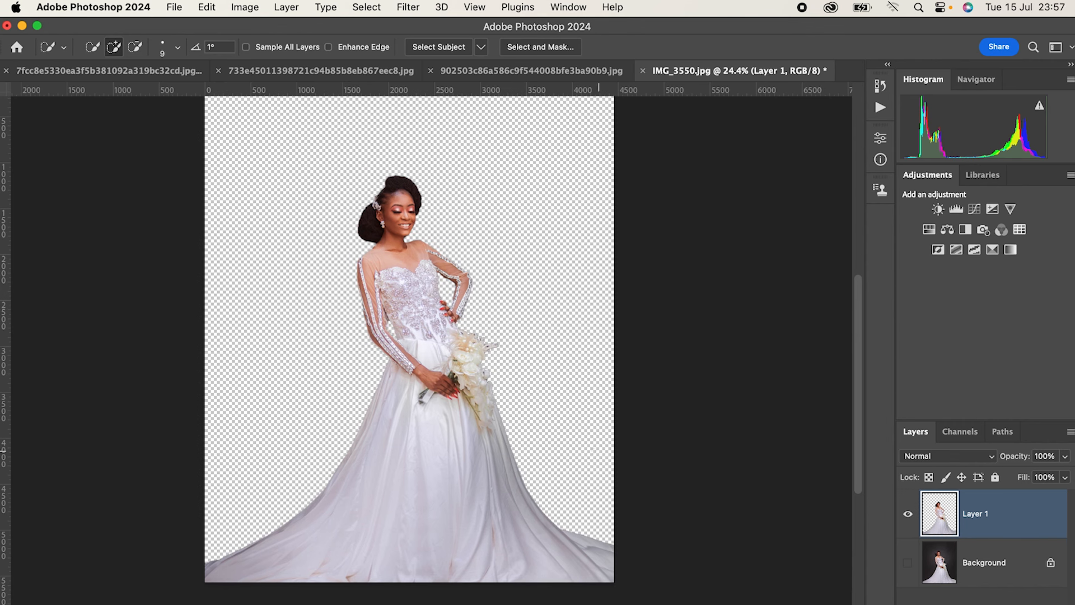
pyautogui.scroll(-3, 592, 450)
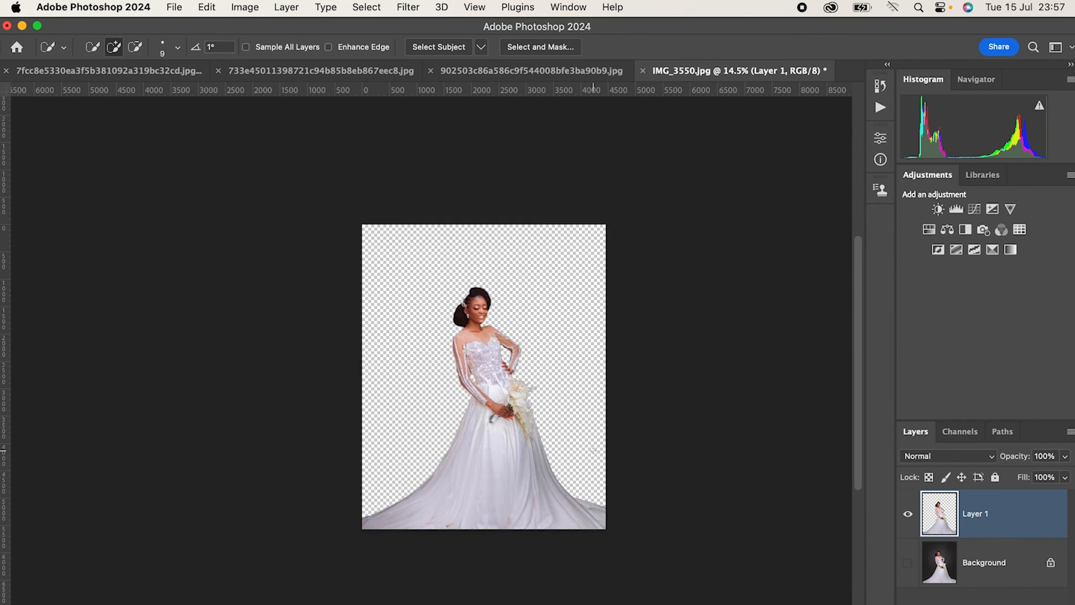
pyautogui.click(908, 562)
pyautogui.click(907, 562)
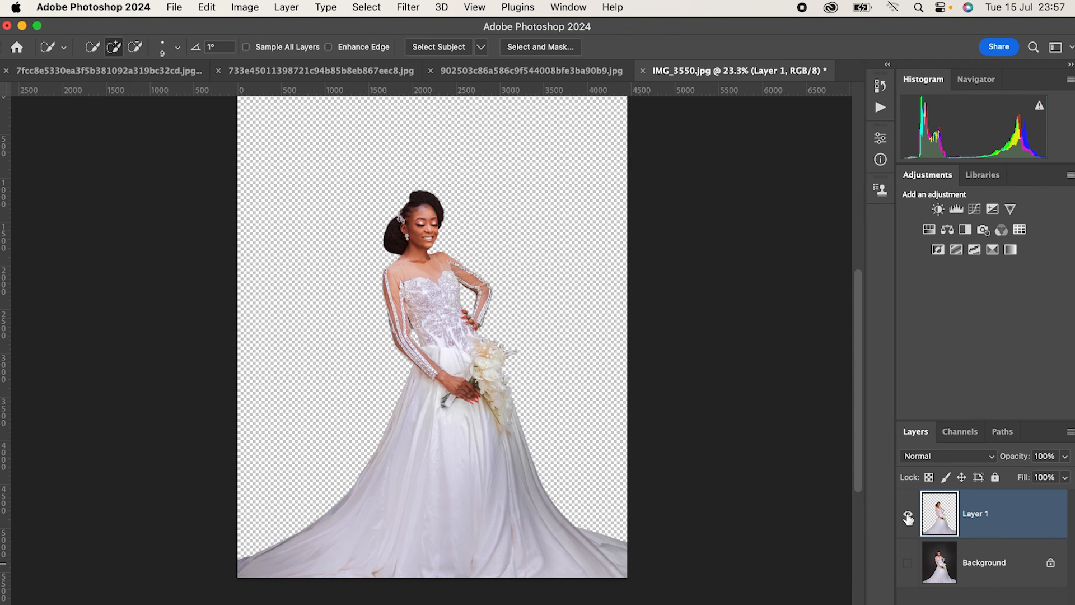
pyautogui.click(908, 514)
pyautogui.click(907, 562)
pyautogui.click(908, 562)
pyautogui.click(908, 513)
pyautogui.click(908, 513)
pyautogui.click(908, 513)
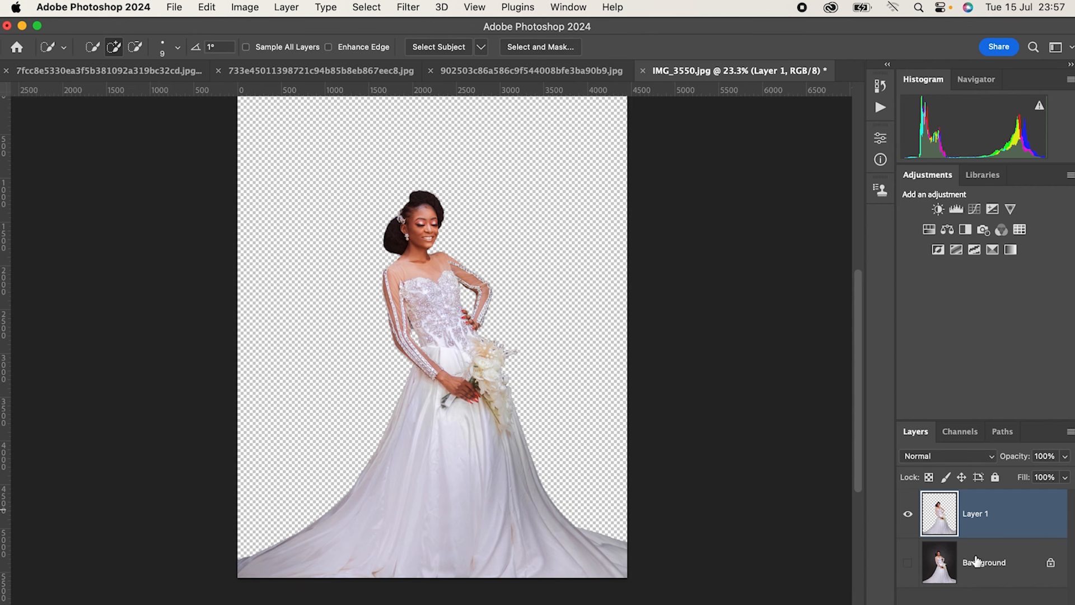
# Step: Make the Background layer active in the bride document, and switch to the pale tree-and-staircase image to examine it
pyautogui.click(1009, 563)
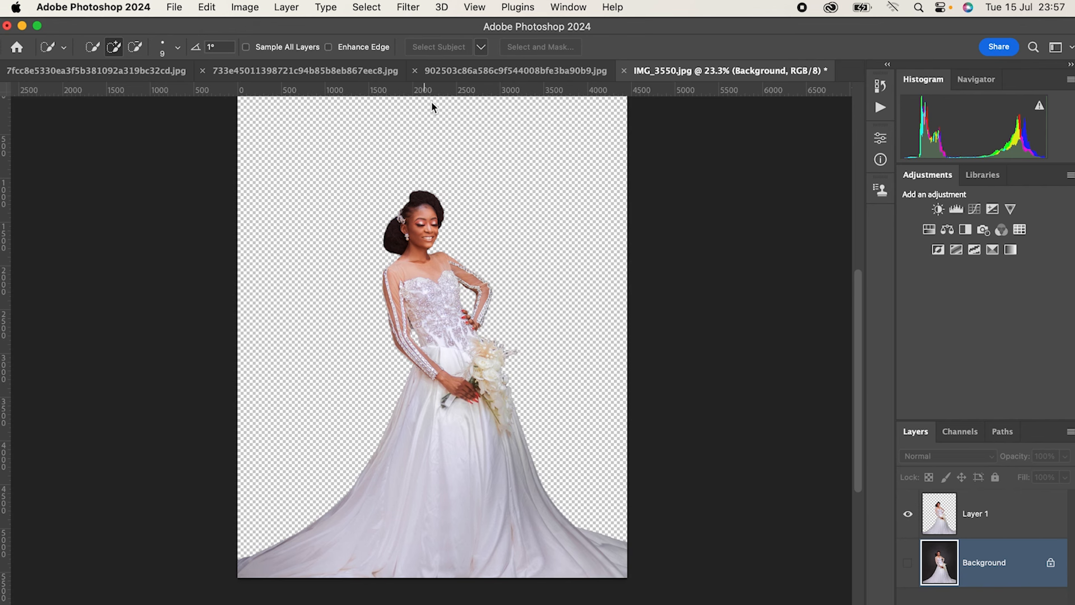
pyautogui.click(483, 70)
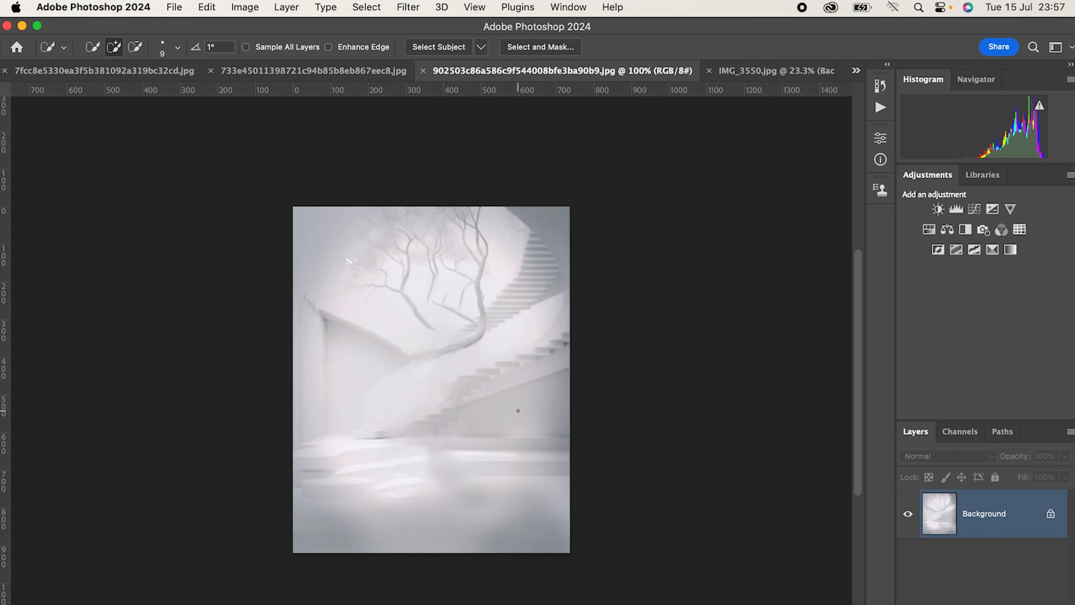
pyautogui.scroll(5, 518, 410)
pyautogui.scroll(-4, 516, 408)
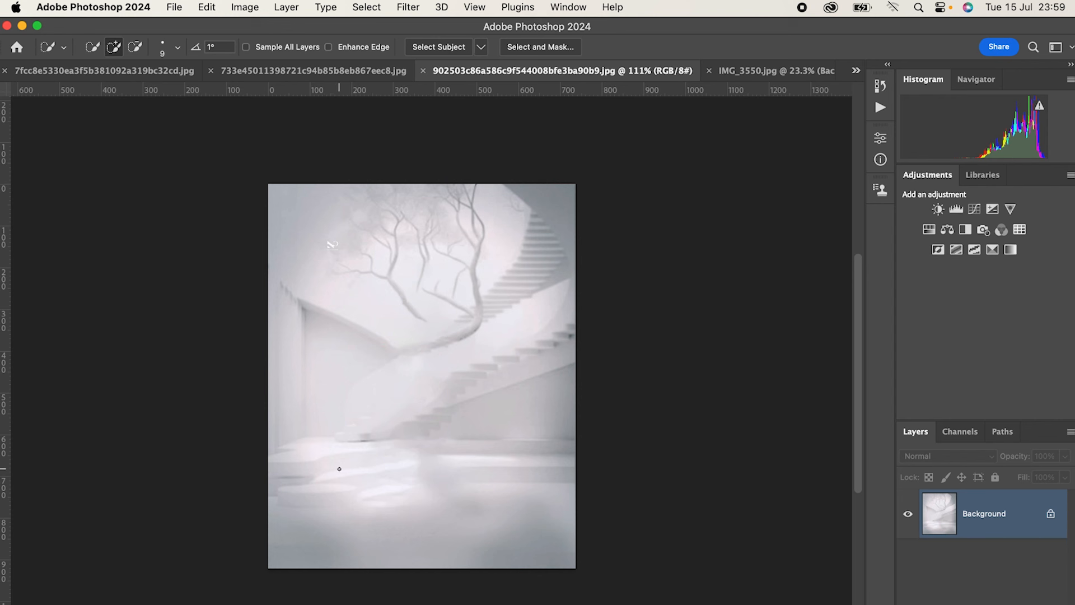
# Step: Choose the Patch tool and switch the workspace to the layout that shows the tools and document properties
pyautogui.press('j')
pyautogui.scroll(-2, 541, 217)
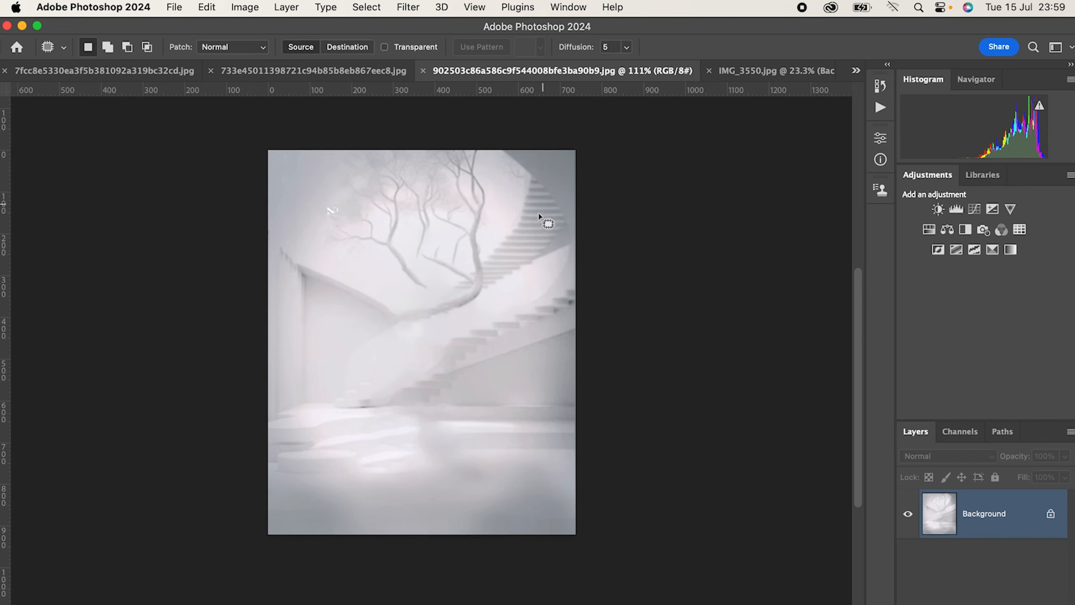
pyautogui.scroll(2, 529, 235)
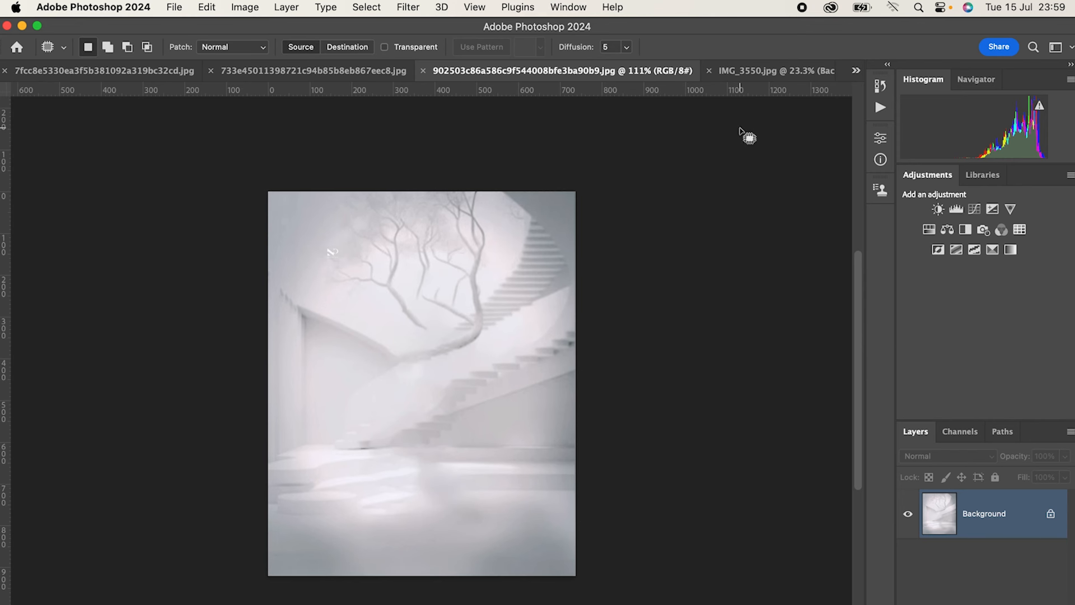
pyautogui.click(1056, 47)
pyautogui.click(1042, 44)
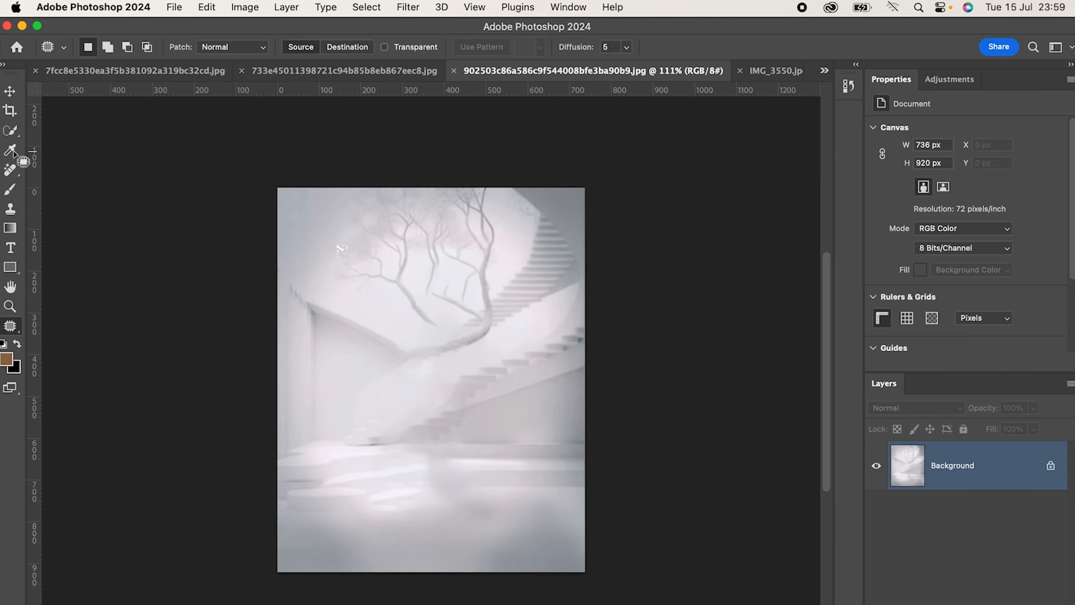
# Step: Remove the upper spiral staircase in the image's top-right corner with a Content-Aware fill at 100% opacity
pyautogui.moveTo(517, 246)
pyautogui.mouseDown()
pyautogui.moveTo(507, 313)
pyautogui.moveTo(599, 291)
pyautogui.moveTo(591, 183)
pyautogui.moveTo(533, 173)
pyautogui.moveTo(499, 202)
pyautogui.moveTo(546, 282)
pyautogui.mouseUp()
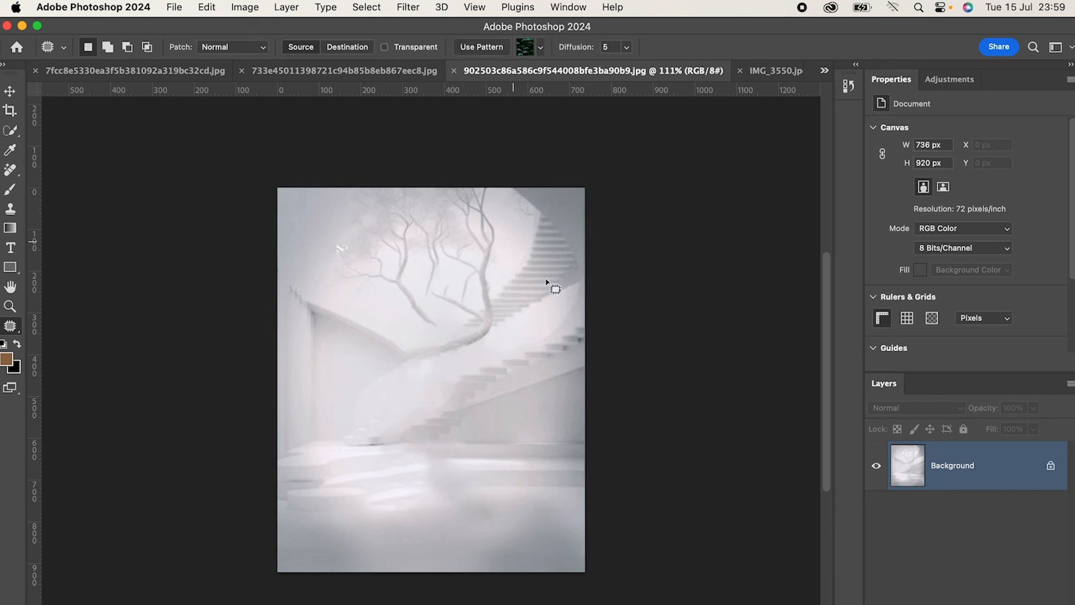
pyautogui.rightClick(548, 340)
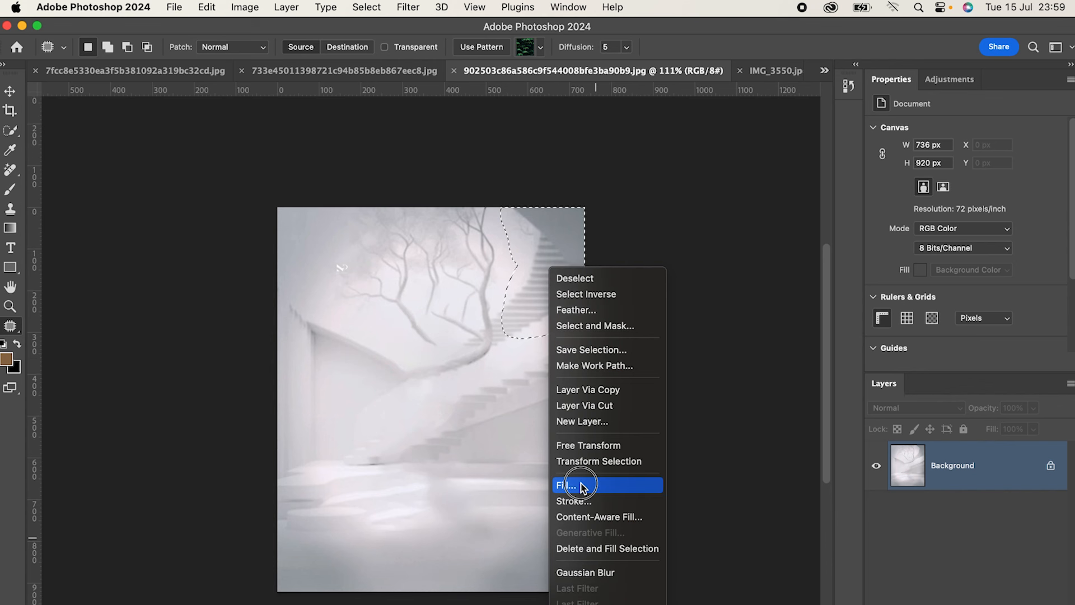
pyautogui.click(581, 485)
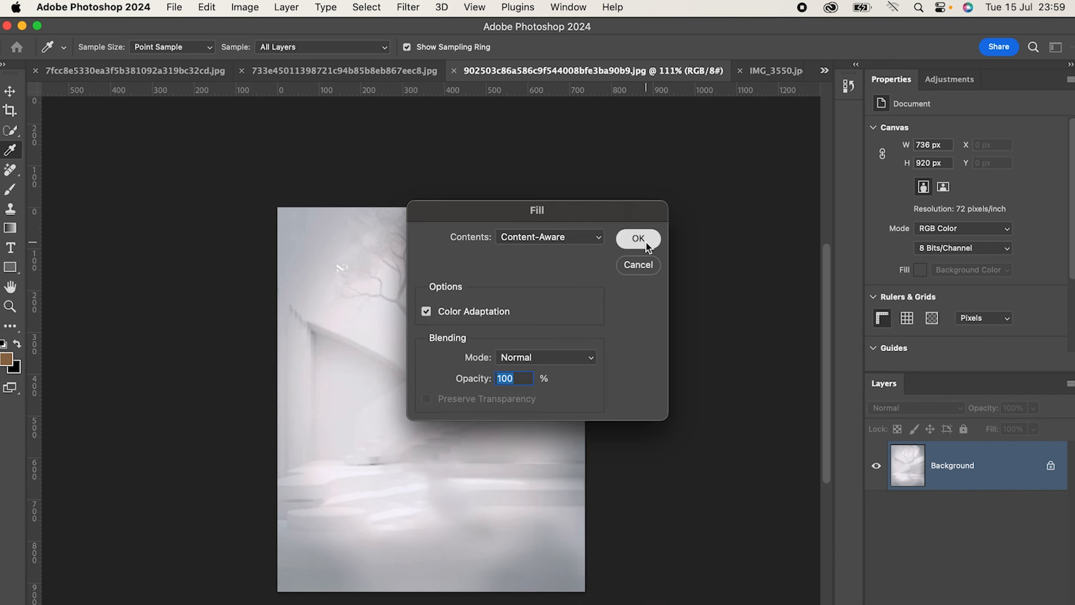
pyautogui.click(638, 239)
pyautogui.hotkey('ctrl', 'd')
# Step: Outline the leftover spiral steps beside the tree trunk and remove them with a Content-Aware fill
pyautogui.moveTo(498, 305)
pyautogui.mouseDown()
pyautogui.moveTo(500, 342)
pyautogui.moveTo(533, 343)
pyautogui.moveTo(567, 333)
pyautogui.moveTo(581, 314)
pyautogui.moveTo(524, 284)
pyautogui.mouseUp()
pyautogui.rightClick(536, 275)
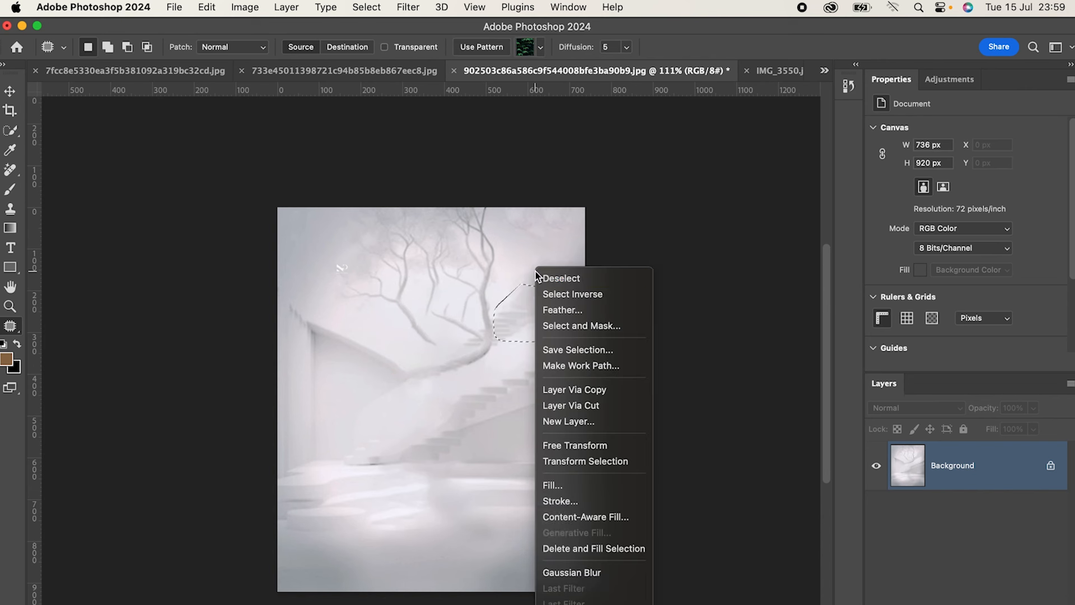
pyautogui.click(579, 485)
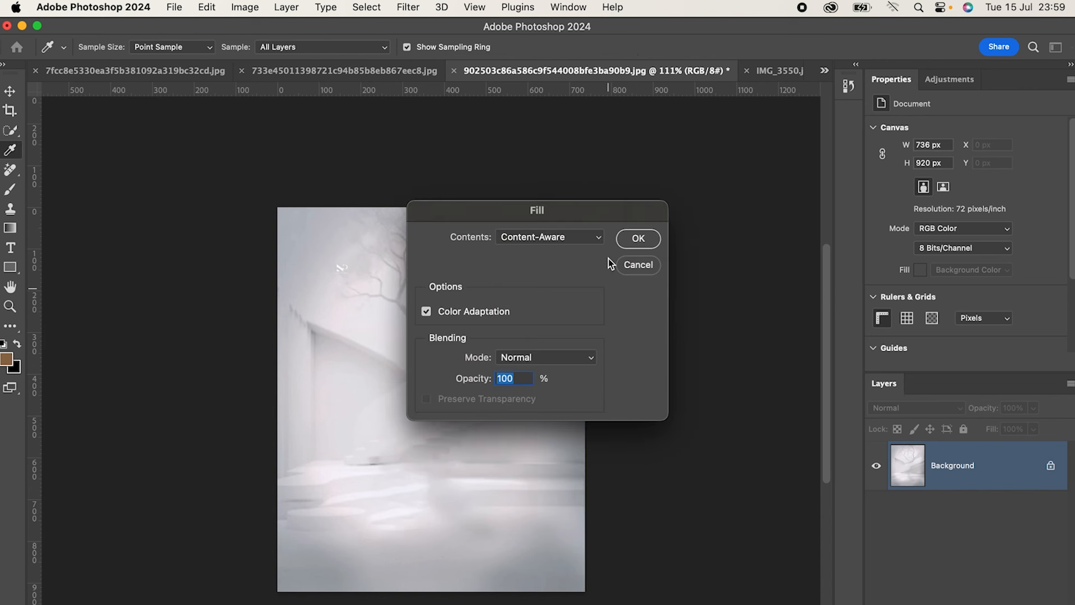
pyautogui.click(649, 240)
pyautogui.click(543, 266)
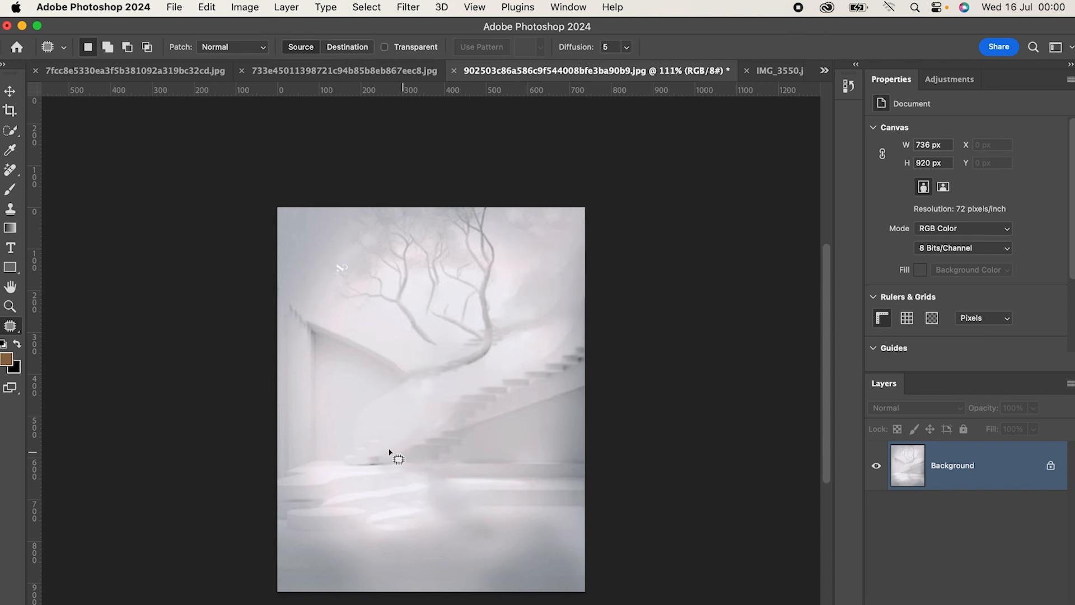
# Step: Outline the wall's slanted and vertical edges on the image's left side and remove them with a Content-Aware fill
pyautogui.moveTo(293, 299)
pyautogui.mouseDown()
pyautogui.moveTo(285, 320)
pyautogui.moveTo(303, 331)
pyautogui.moveTo(305, 460)
pyautogui.moveTo(358, 374)
pyautogui.moveTo(393, 378)
pyautogui.moveTo(405, 367)
pyautogui.moveTo(402, 350)
pyautogui.moveTo(294, 299)
pyautogui.mouseUp()
pyautogui.rightClick(395, 388)
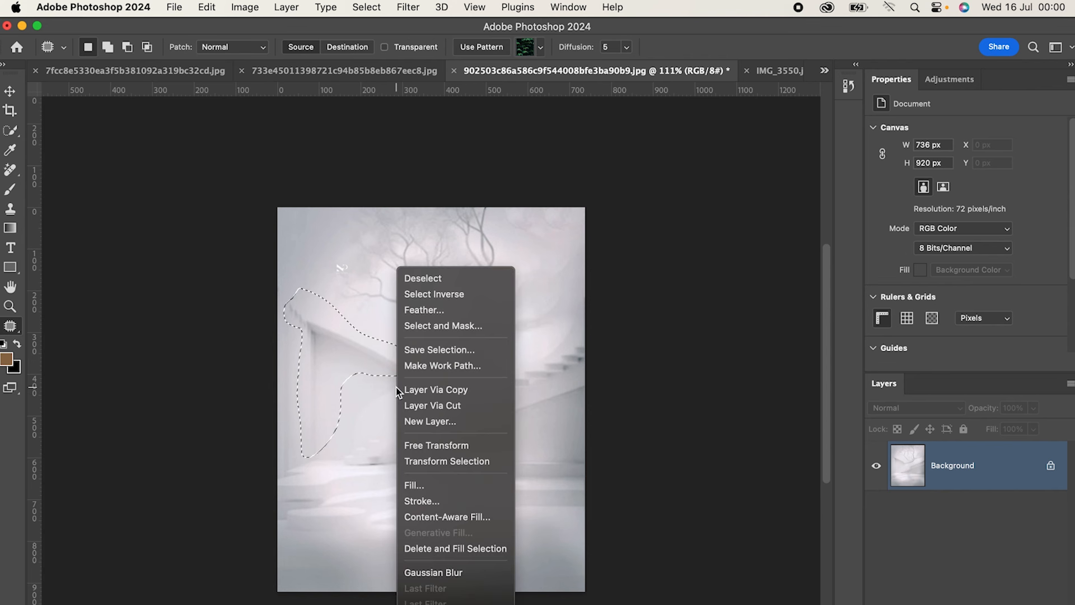
pyautogui.click(439, 485)
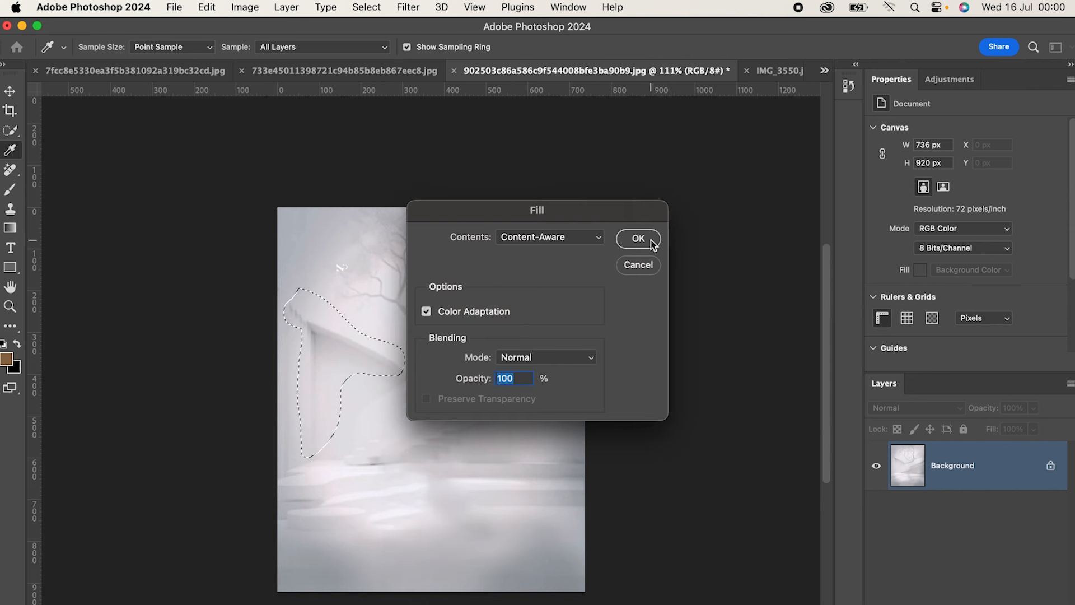
pyautogui.click(638, 238)
pyautogui.press('super+d')
# Step: Patch the leftover wall-edge trace on the image's left side and the small white mark beside the tree branches
pyautogui.moveTo(297, 300)
pyautogui.mouseDown()
pyautogui.moveTo(313, 332)
pyautogui.moveTo(349, 316)
pyautogui.moveTo(330, 336)
pyautogui.mouseUp()
pyautogui.press('super+d')
pyautogui.moveTo(343, 278)
pyautogui.mouseDown()
pyautogui.moveTo(336, 264)
pyautogui.moveTo(349, 254)
pyautogui.moveTo(334, 270)
pyautogui.moveTo(312, 240)
pyautogui.mouseUp()
pyautogui.press('super+d')
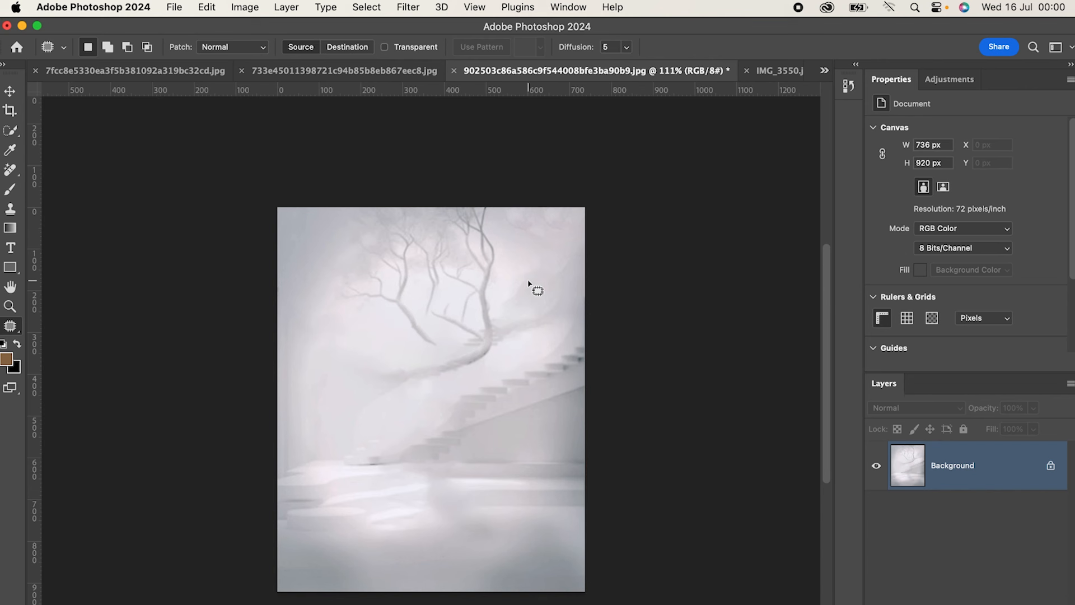
# Step: Remove the lower staircase below the tree with a Content-Aware fill and patch out the remaining step traces
pyautogui.scroll(-1, 468, 379)
pyautogui.moveTo(462, 370)
pyautogui.mouseDown()
pyautogui.moveTo(442, 418)
pyautogui.moveTo(465, 431)
pyautogui.moveTo(586, 393)
pyautogui.moveTo(605, 360)
pyautogui.moveTo(593, 326)
pyautogui.moveTo(568, 316)
pyautogui.moveTo(472, 372)
pyautogui.mouseUp()
pyautogui.rightClick(557, 268)
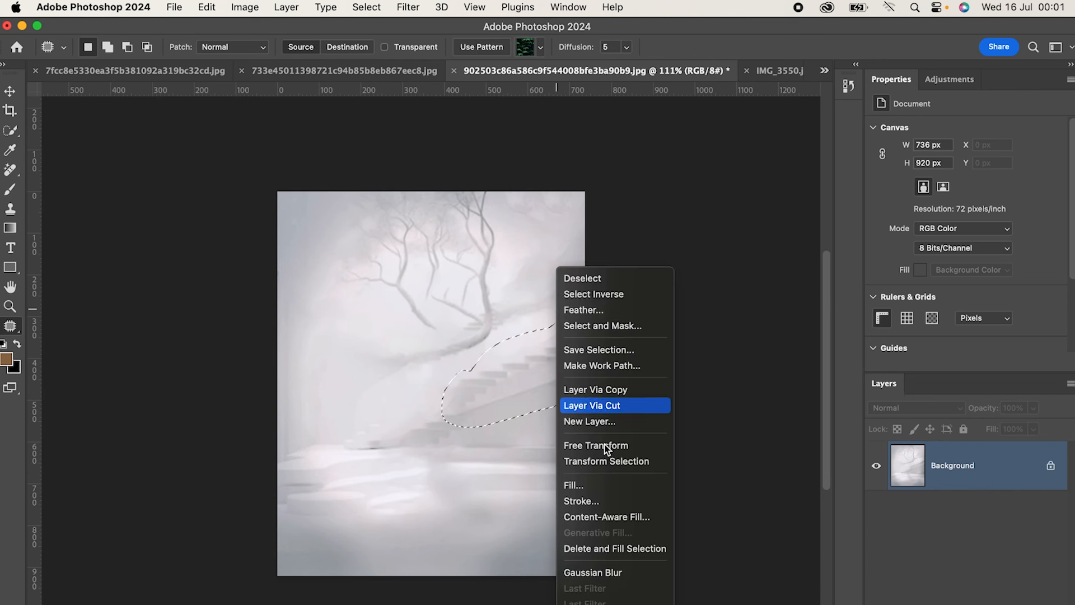
pyautogui.click(583, 485)
pyautogui.click(645, 237)
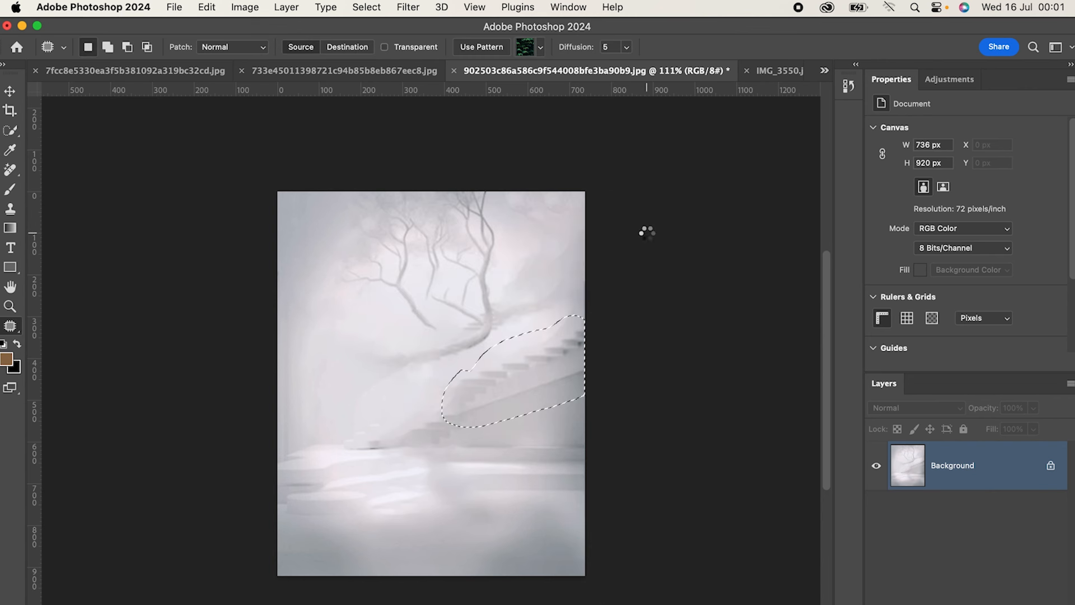
pyautogui.click(417, 389)
pyautogui.moveTo(409, 426)
pyautogui.mouseDown()
pyautogui.moveTo(442, 436)
pyautogui.moveTo(471, 433)
pyautogui.moveTo(564, 379)
pyautogui.moveTo(569, 352)
pyautogui.moveTo(530, 369)
pyautogui.moveTo(524, 338)
pyautogui.mouseUp()
pyautogui.click(536, 329)
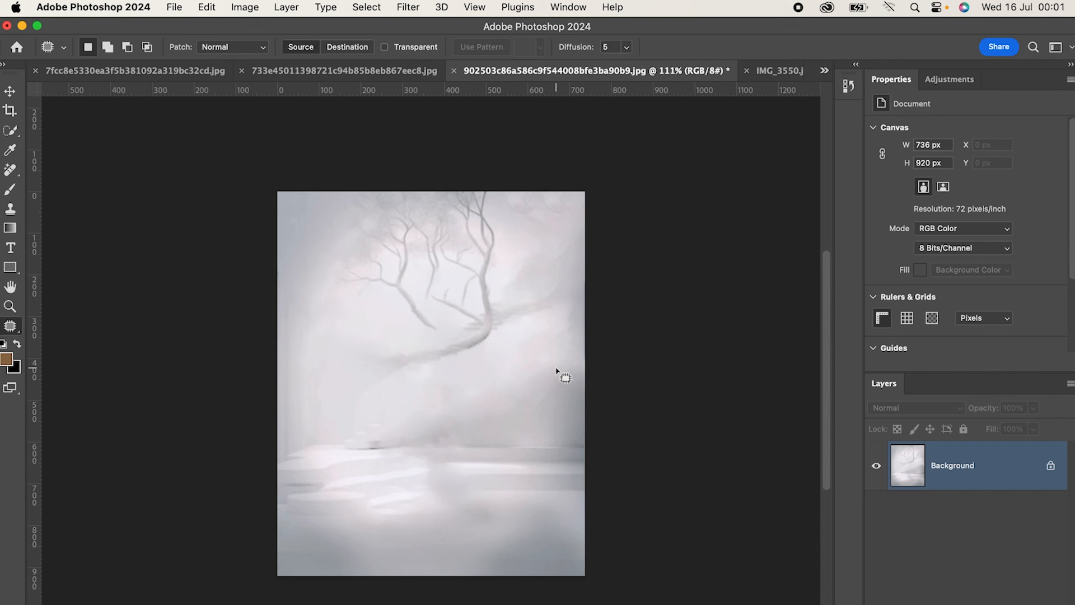
# Step: Copy the entire cleaned backdrop image and paste it into IMG_3550.jpg directly above the Background layer
pyautogui.press('super+a')
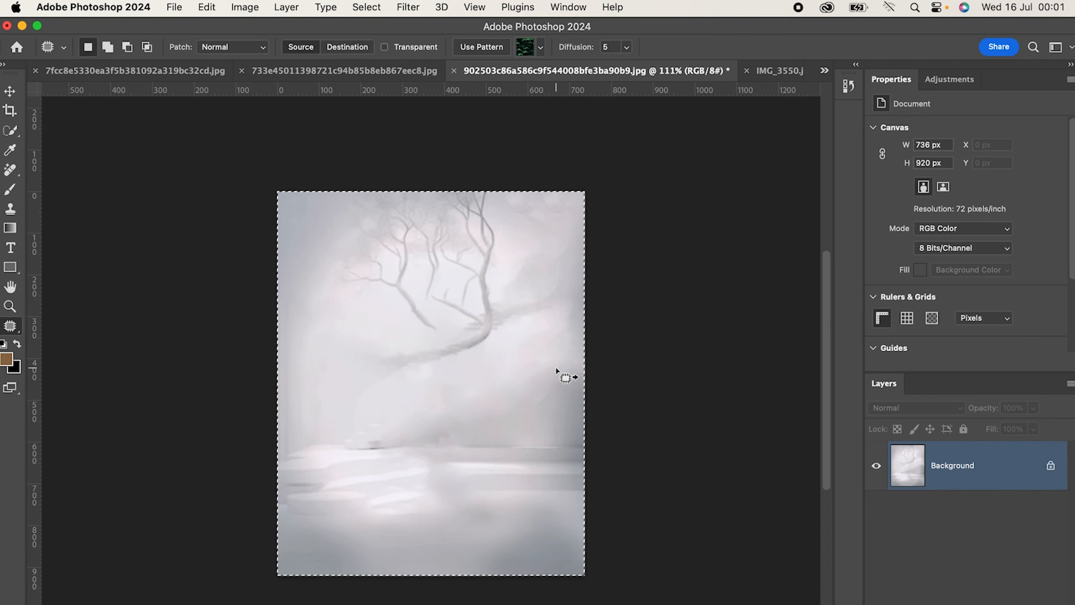
pyautogui.click(785, 72)
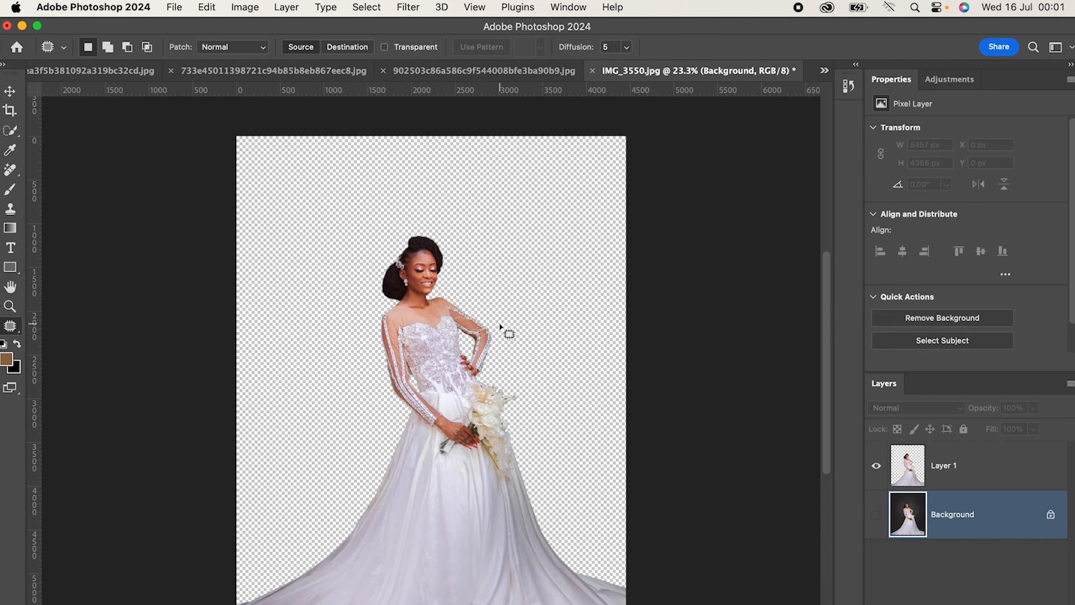
pyautogui.press('super+j')
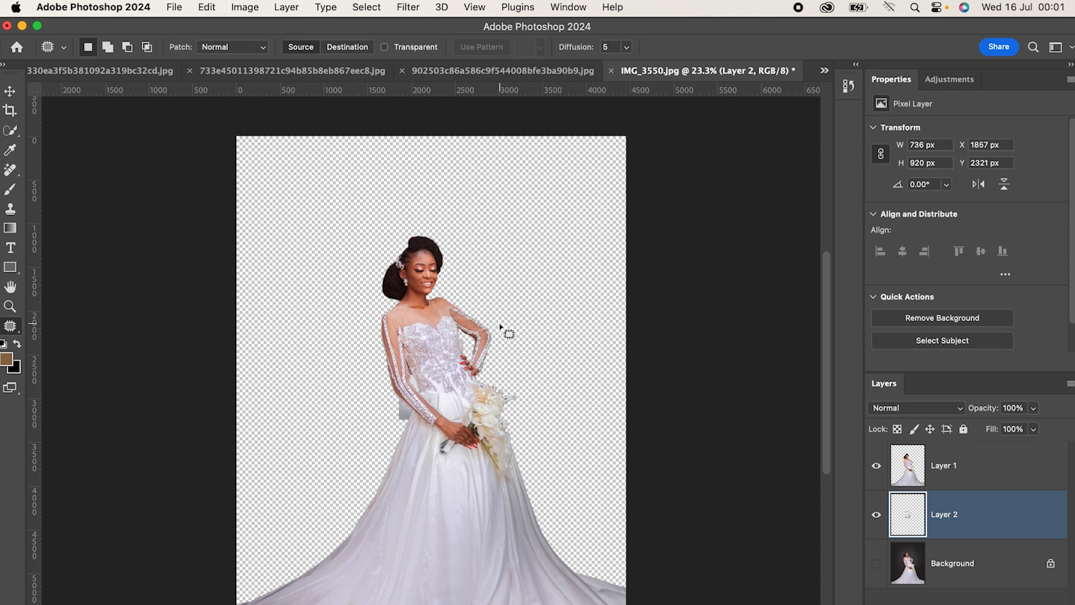
# Step: Scale the pasted backdrop proportionally to about 604.67% so it covers the whole canvas behind the bride
pyautogui.scroll(-1, 505, 364)
pyautogui.press('v')
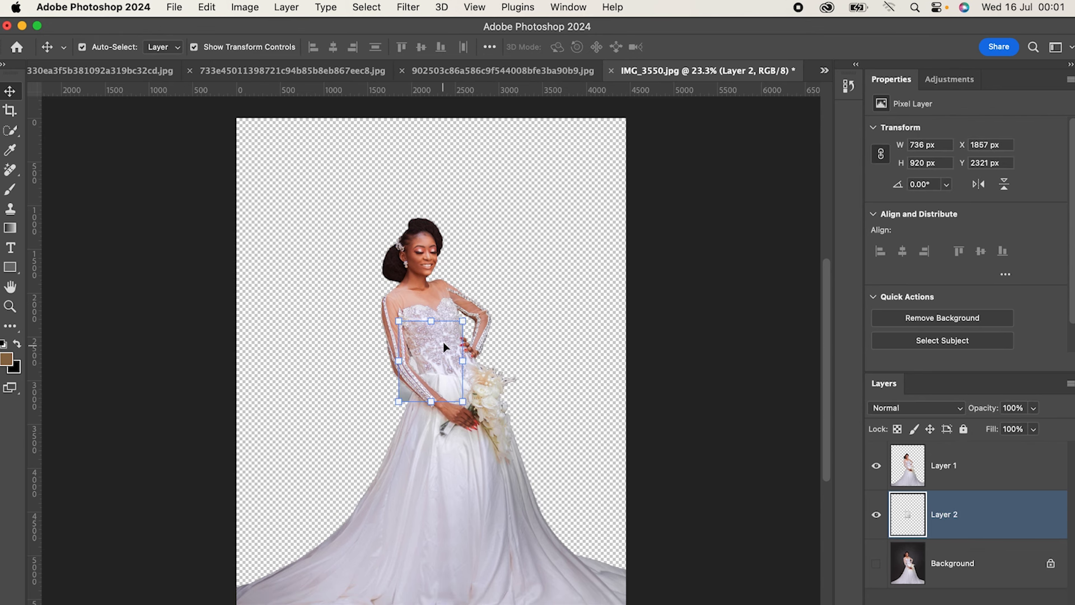
pyautogui.scroll(-3, 448, 343)
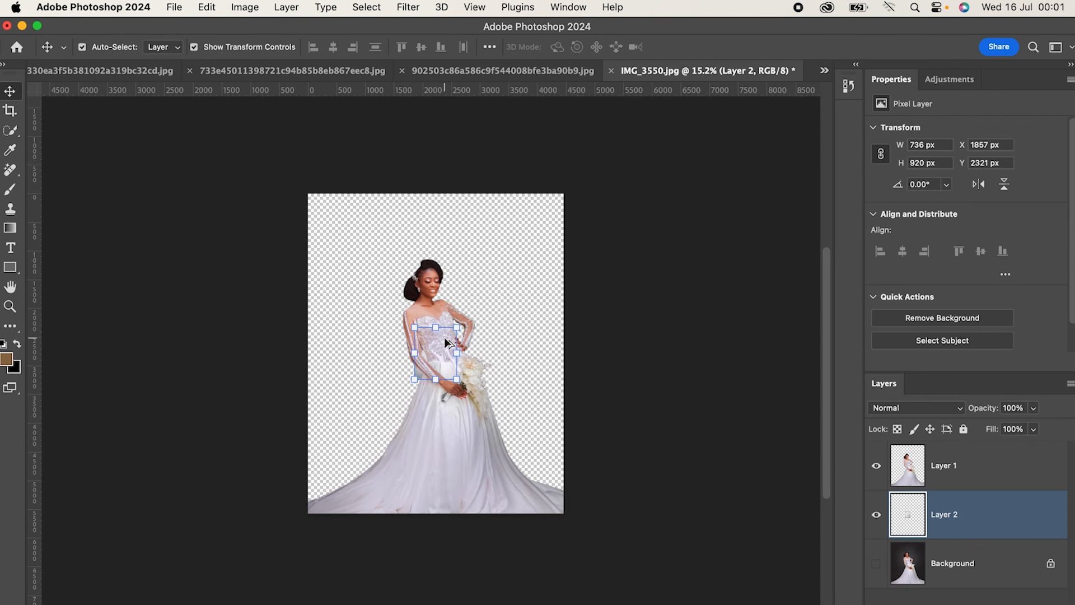
pyautogui.press('super+t')
pyautogui.moveTo(435, 327); pyautogui.dragTo(436, 180)
pyautogui.moveTo(434, 381); pyautogui.dragTo(466, 512)
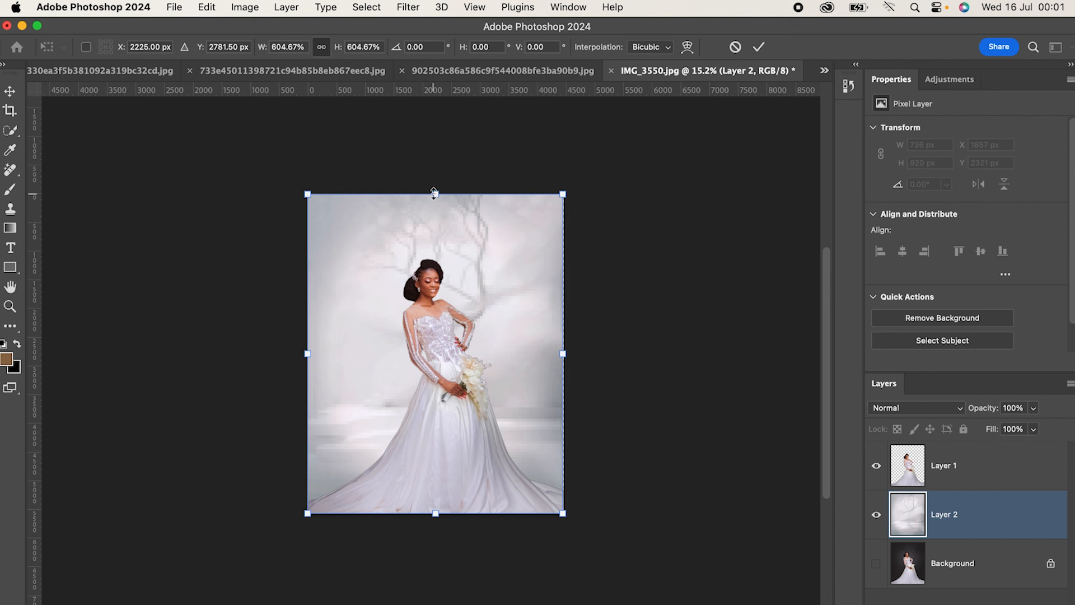
pyautogui.click(759, 47)
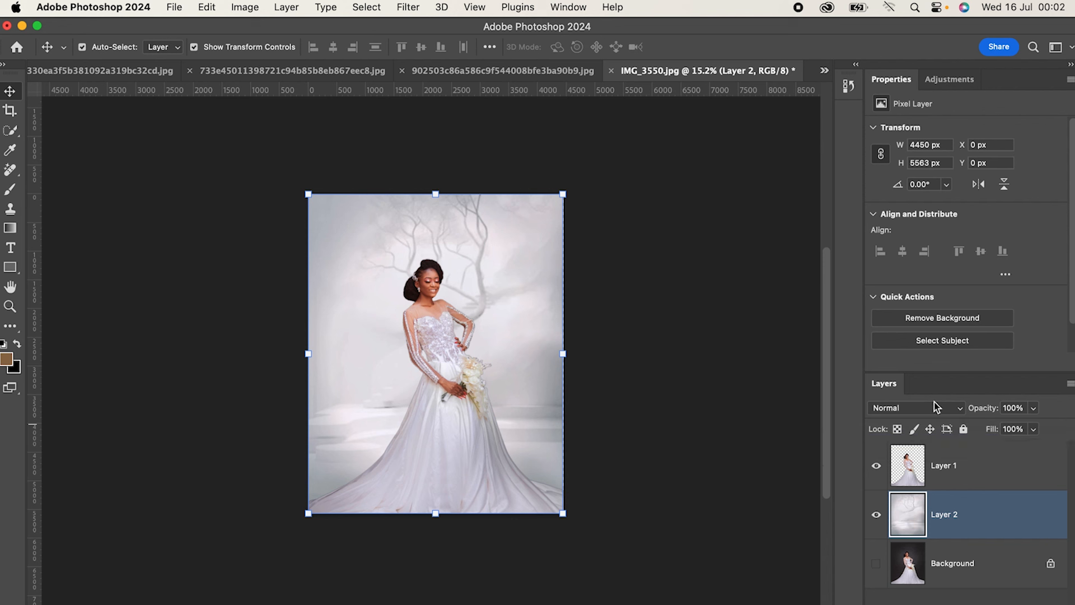
# Step: Preview the available blend modes on the tree backdrop layer (Layer 2) and set it to Luminosity
pyautogui.click(918, 411)
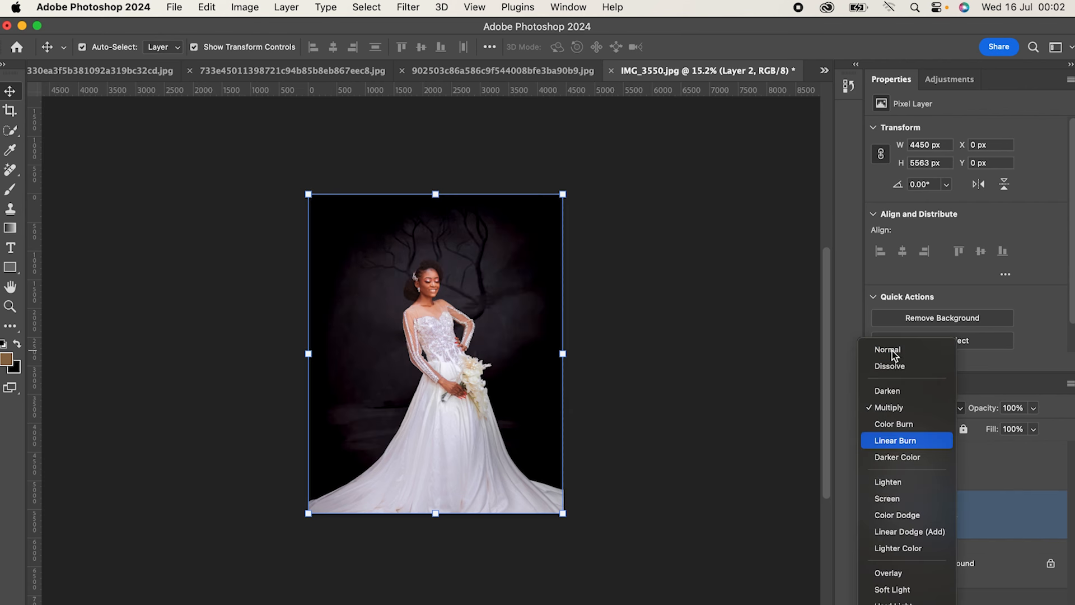
pyautogui.press('Down')
pyautogui.press('Down')
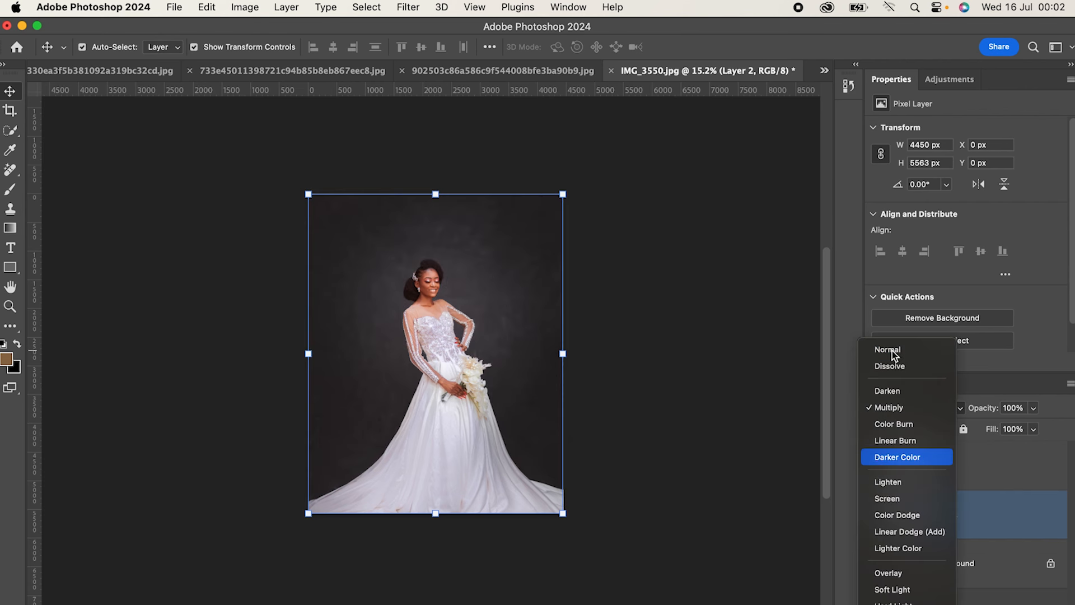
pyautogui.press('Down')
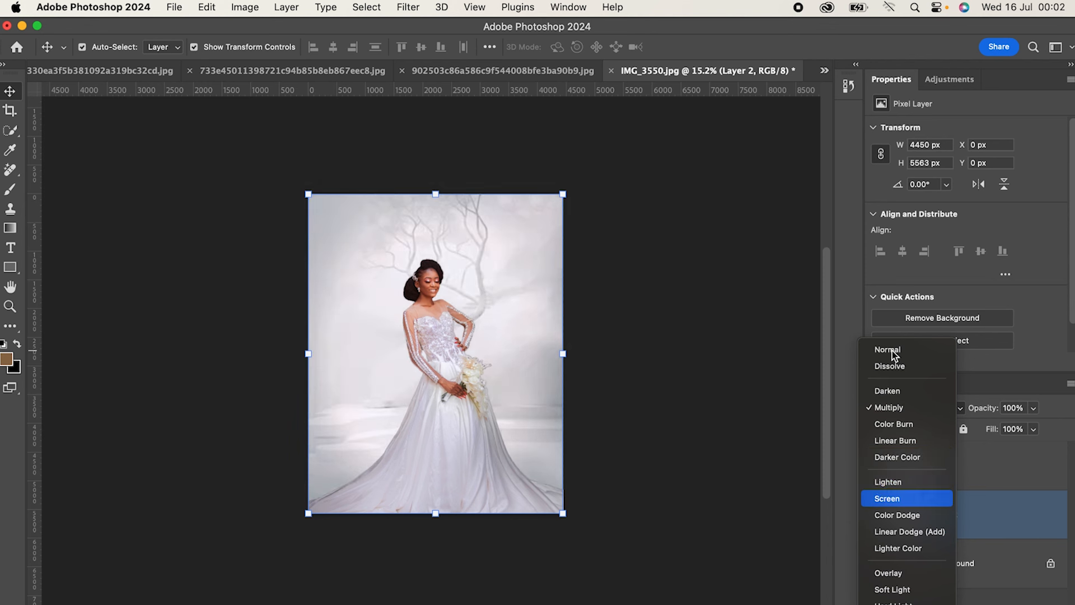
pyautogui.press('Up')
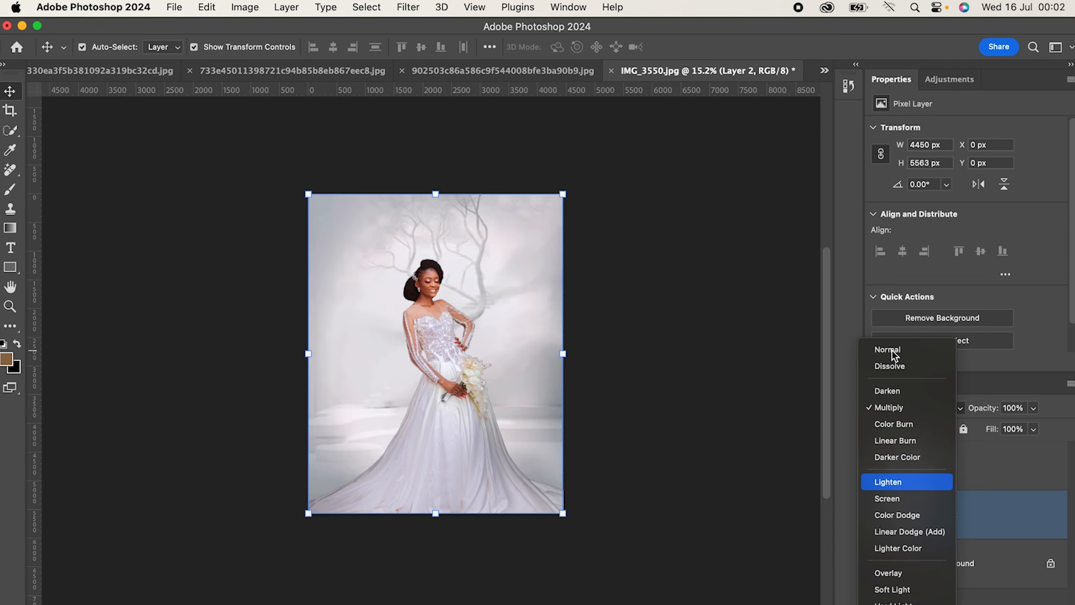
pyautogui.press('Down')
pyautogui.press('Down')
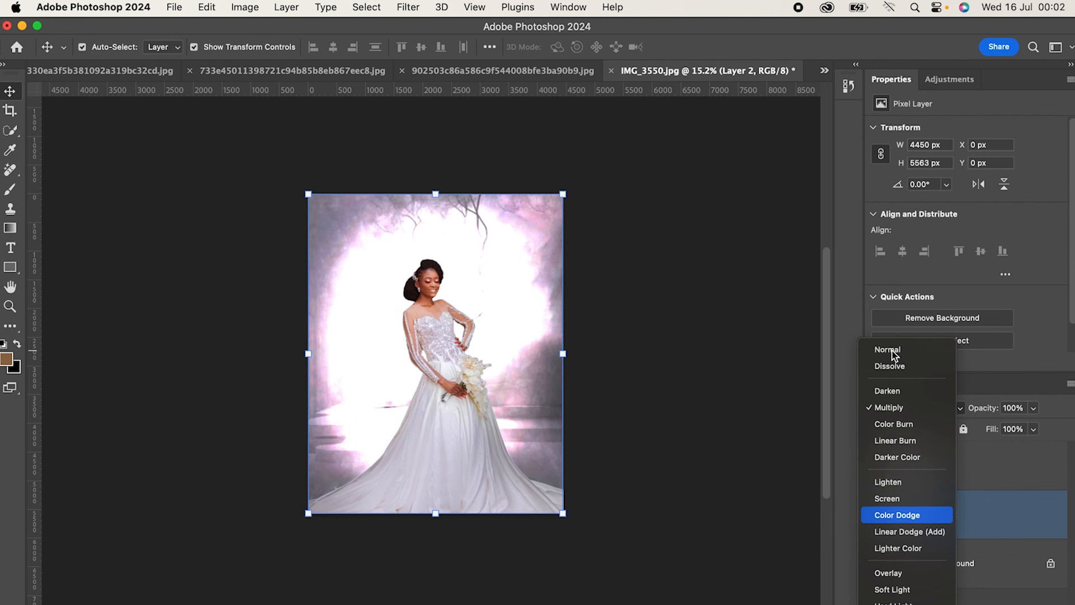
pyautogui.press('Down')
pyautogui.press('Down')
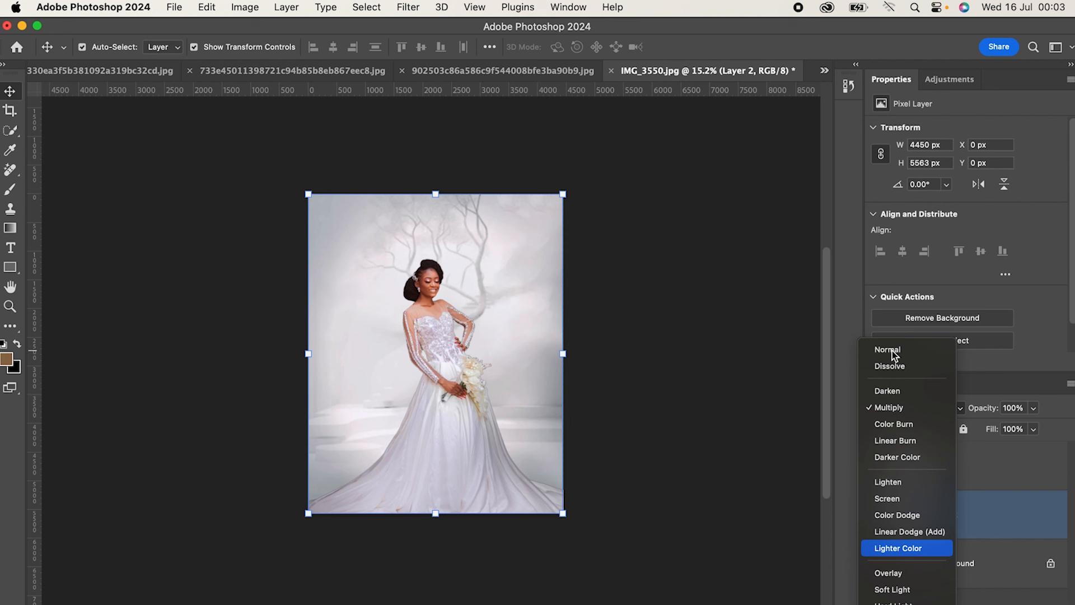
pyautogui.press('Down')
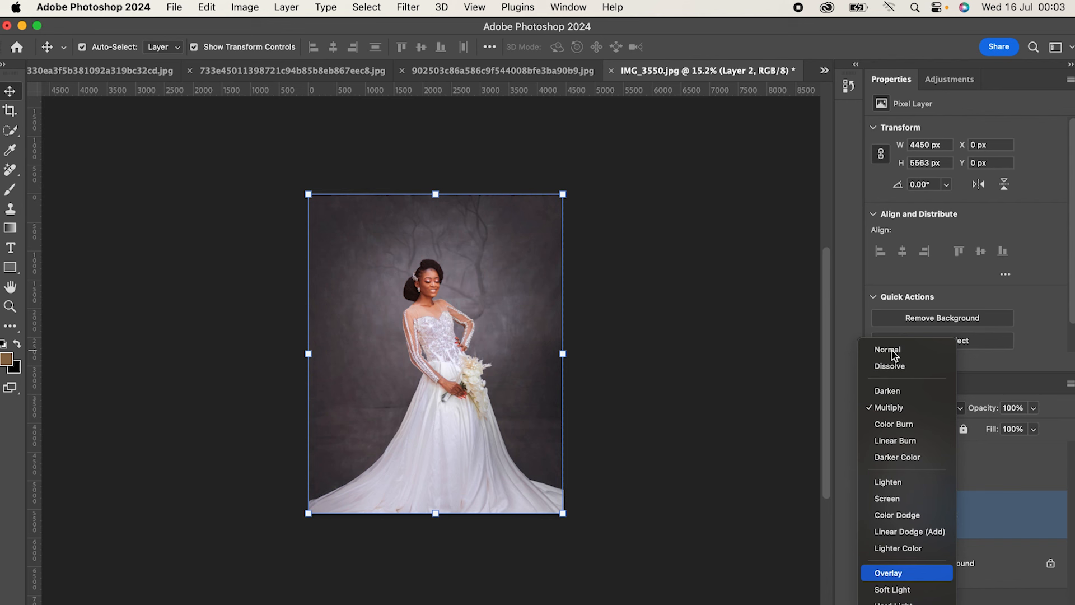
pyautogui.press('Down')
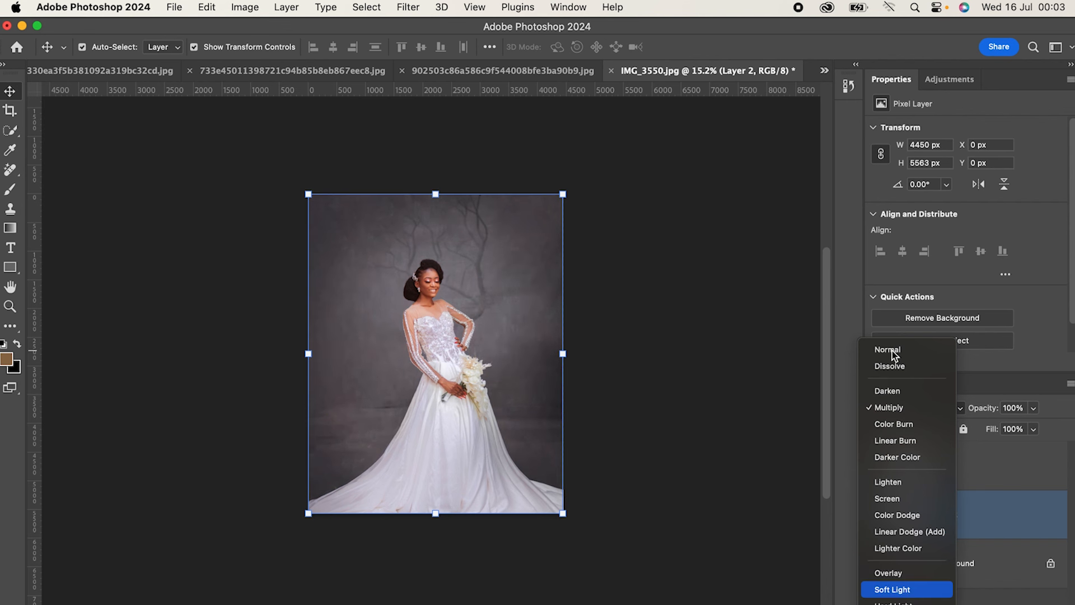
pyautogui.press('Down')
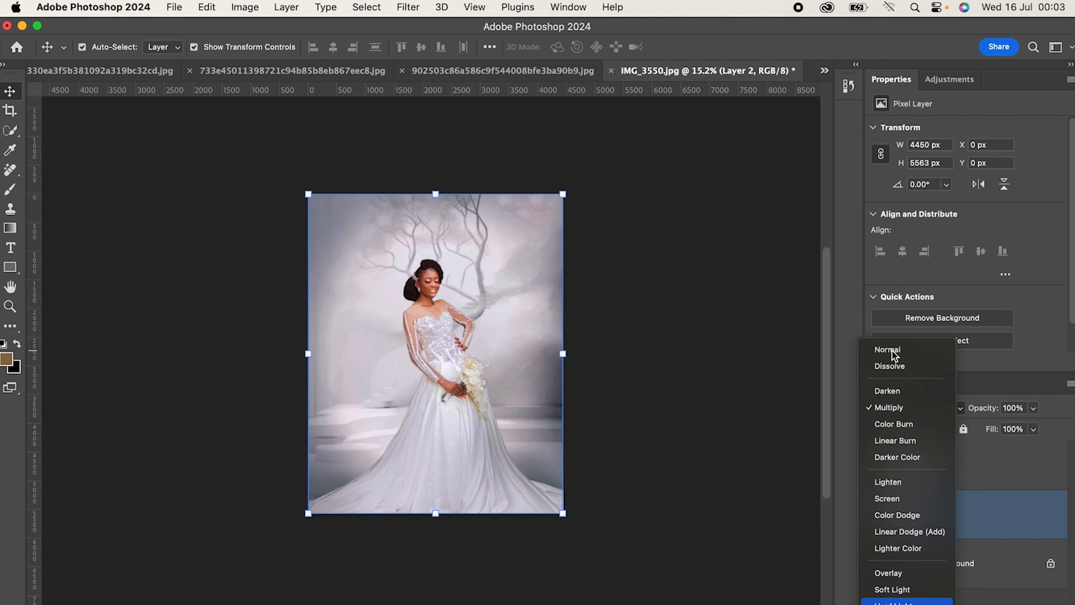
pyautogui.press('Down')
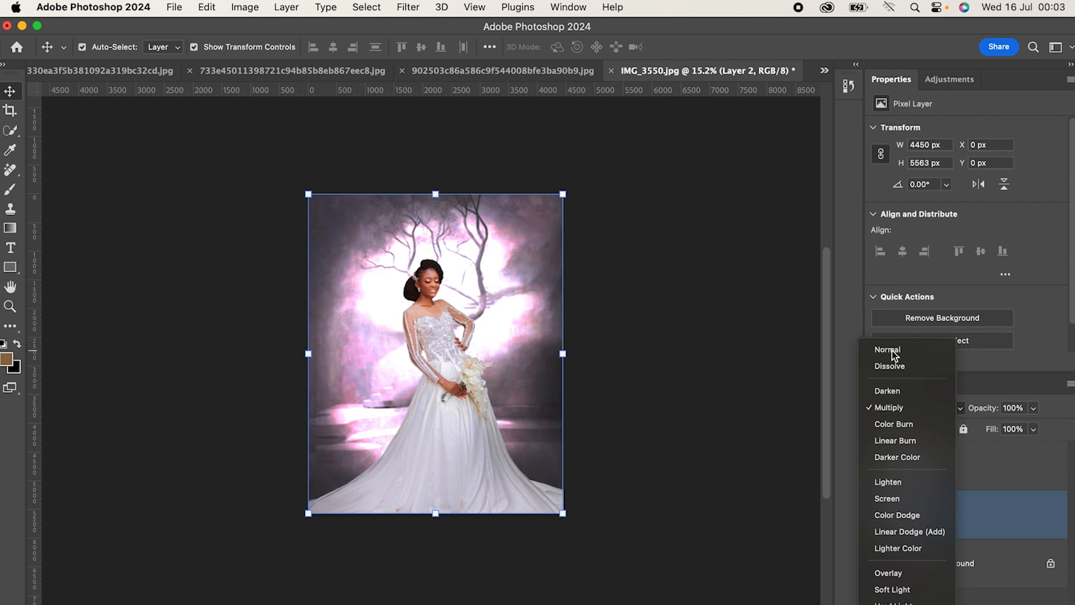
pyautogui.press('Down')
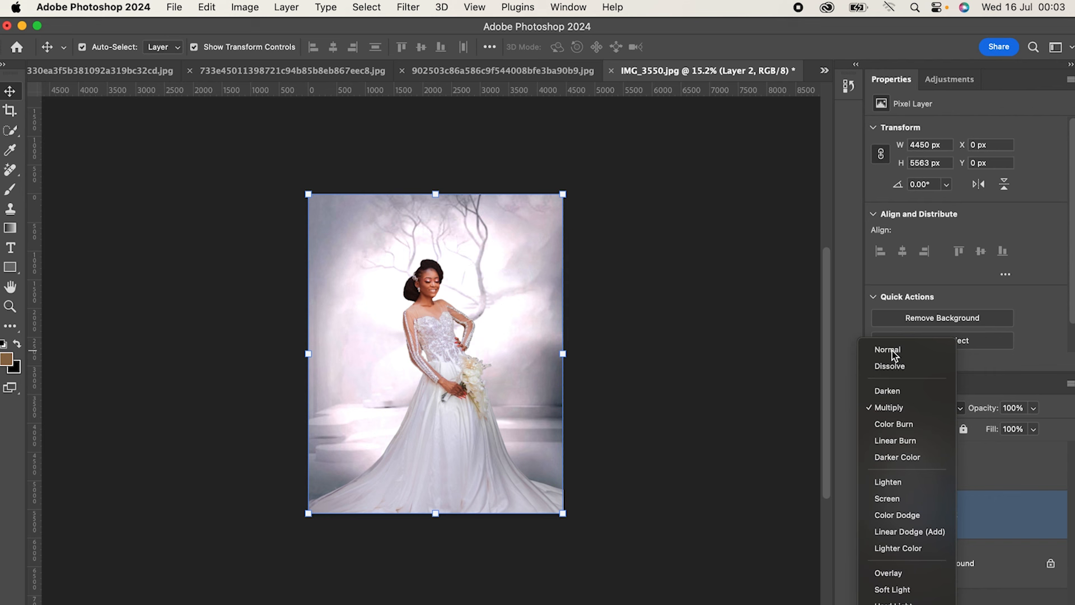
pyautogui.scroll(-3, 918, 448)
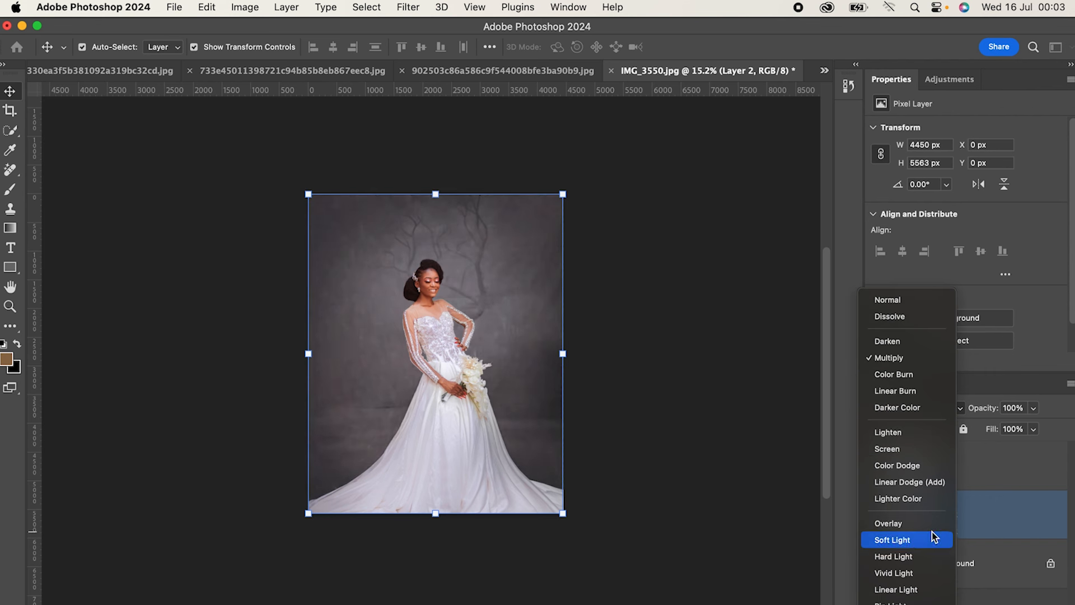
pyautogui.press('Down')
pyautogui.press('Down')
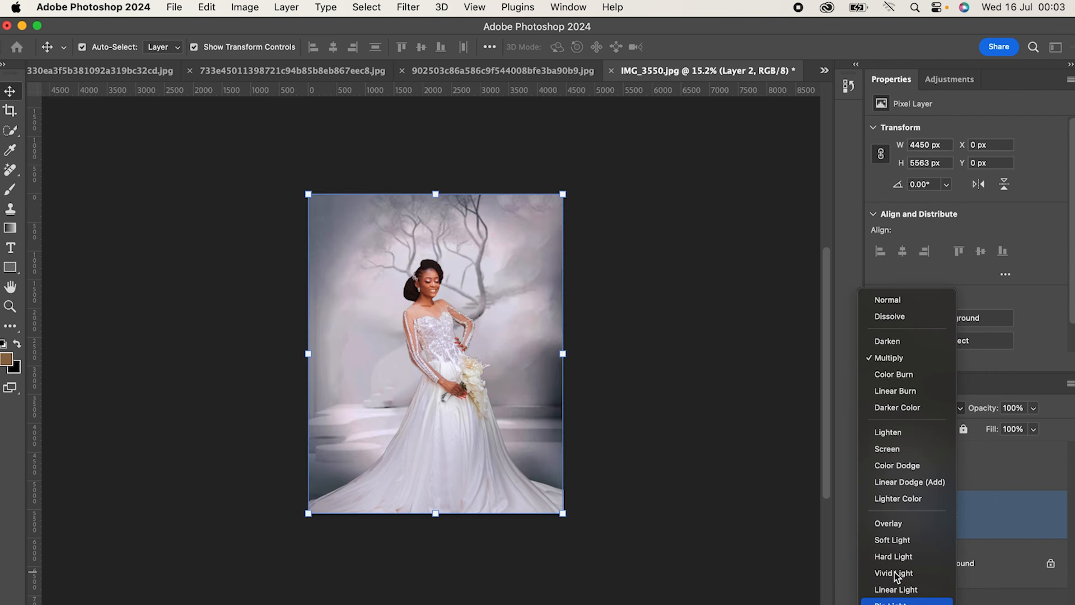
pyautogui.press('Down')
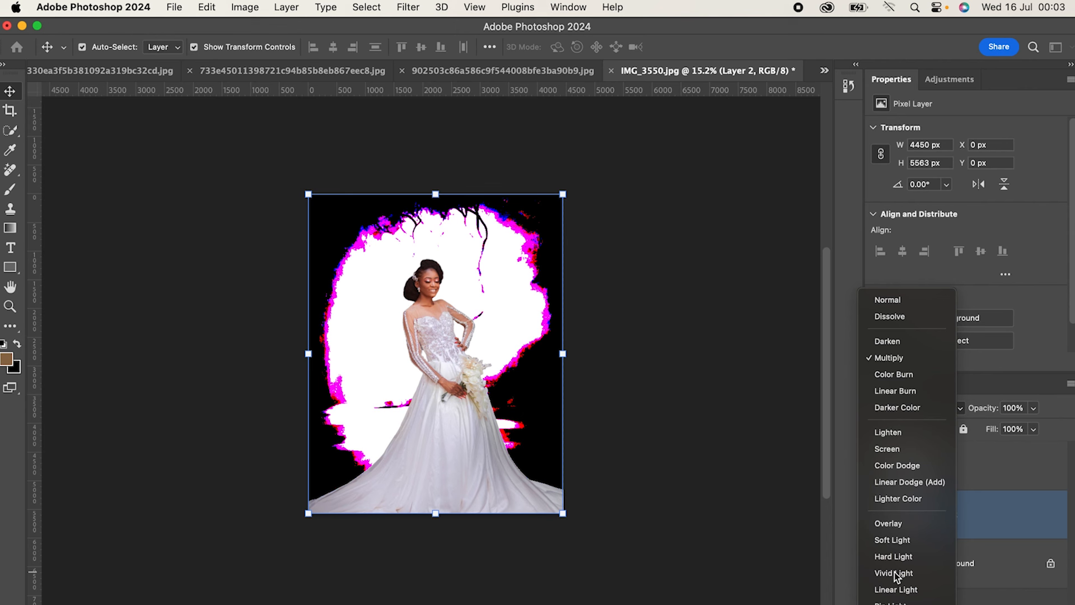
pyautogui.press('Down')
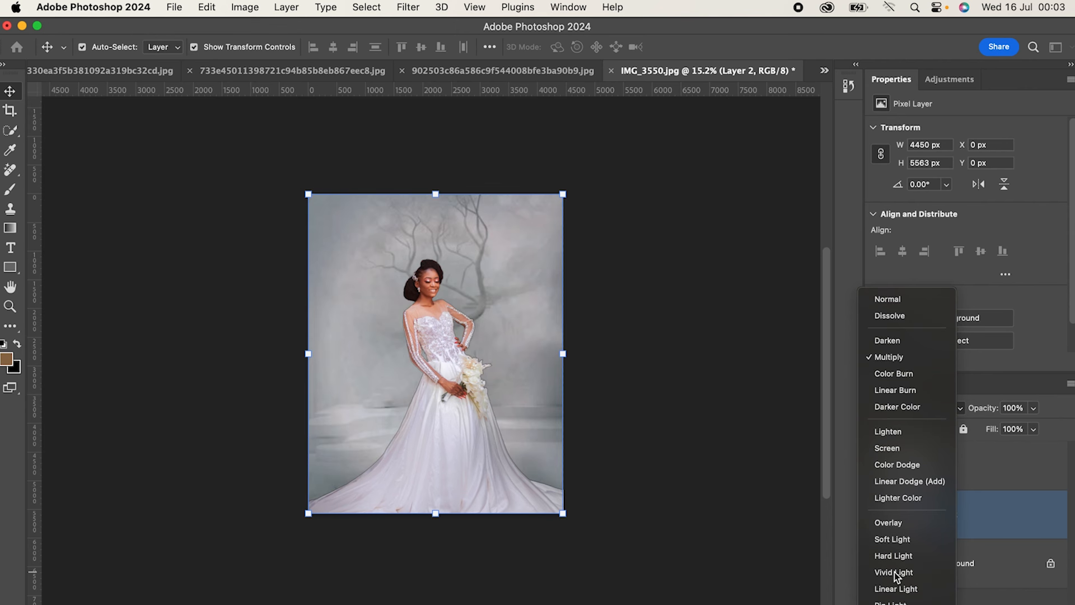
pyautogui.press('Down')
pyautogui.press('Down')
pyautogui.press('Down')
pyautogui.press('Down')
pyautogui.press('Down')
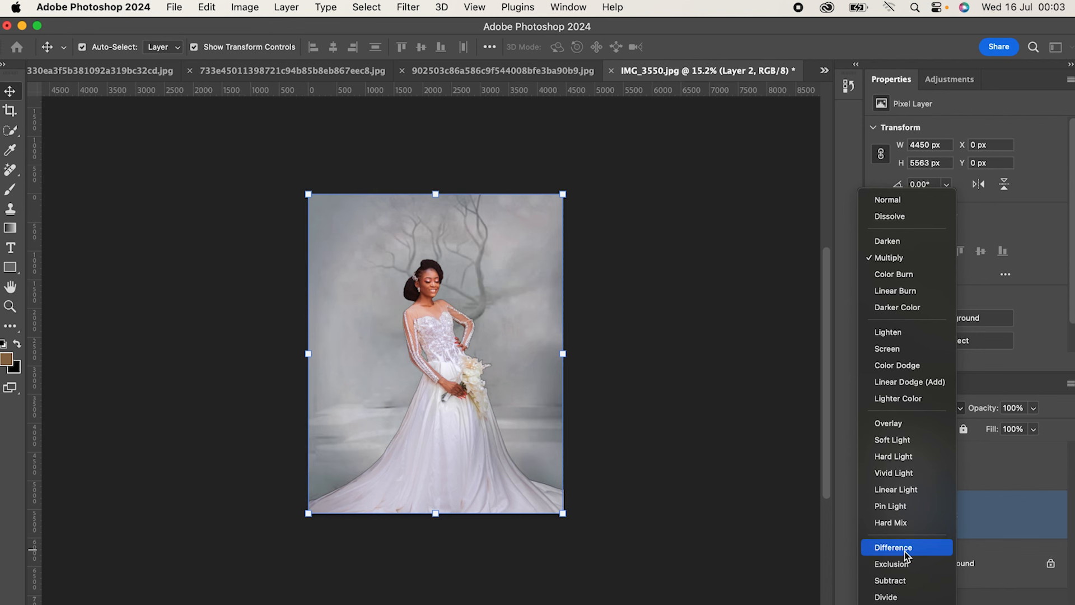
pyautogui.press('Down')
pyautogui.press('Down')
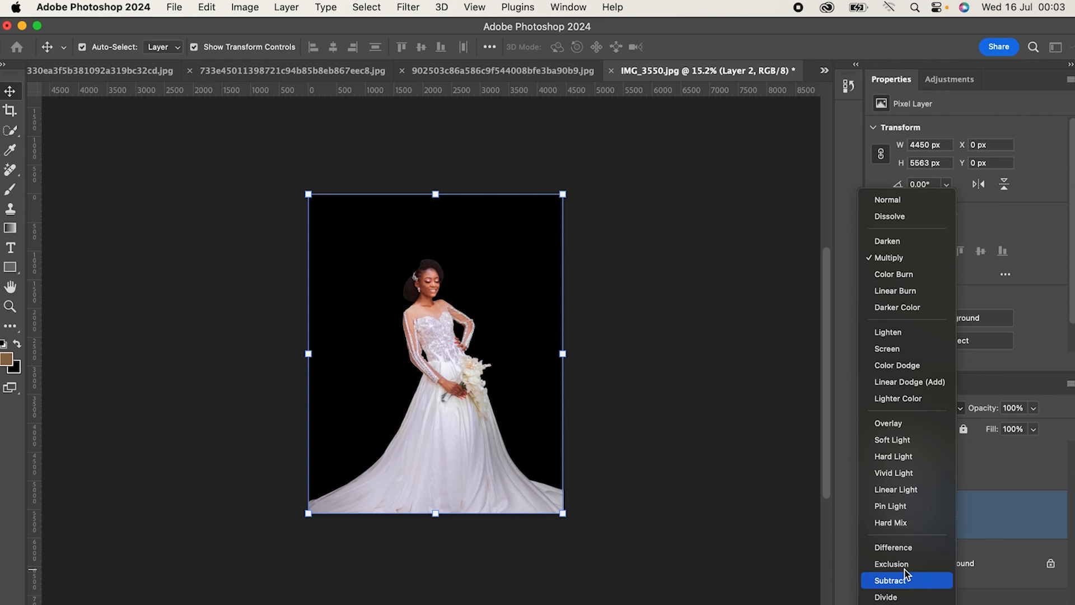
pyautogui.press('Down')
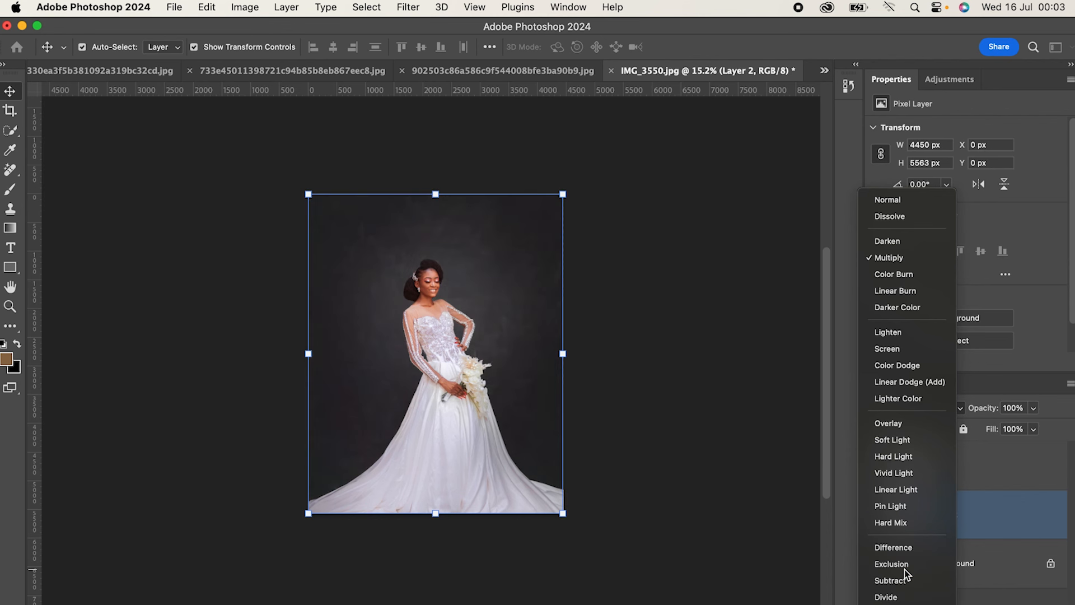
pyautogui.press('Down')
pyautogui.press('Down')
pyautogui.press('Down')
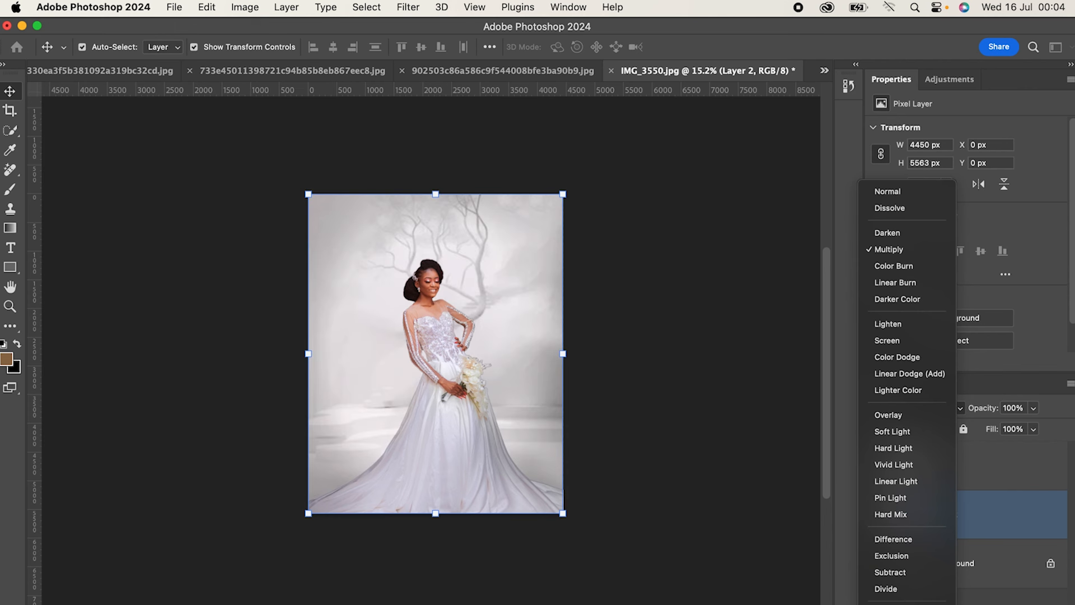
pyautogui.press('Return')
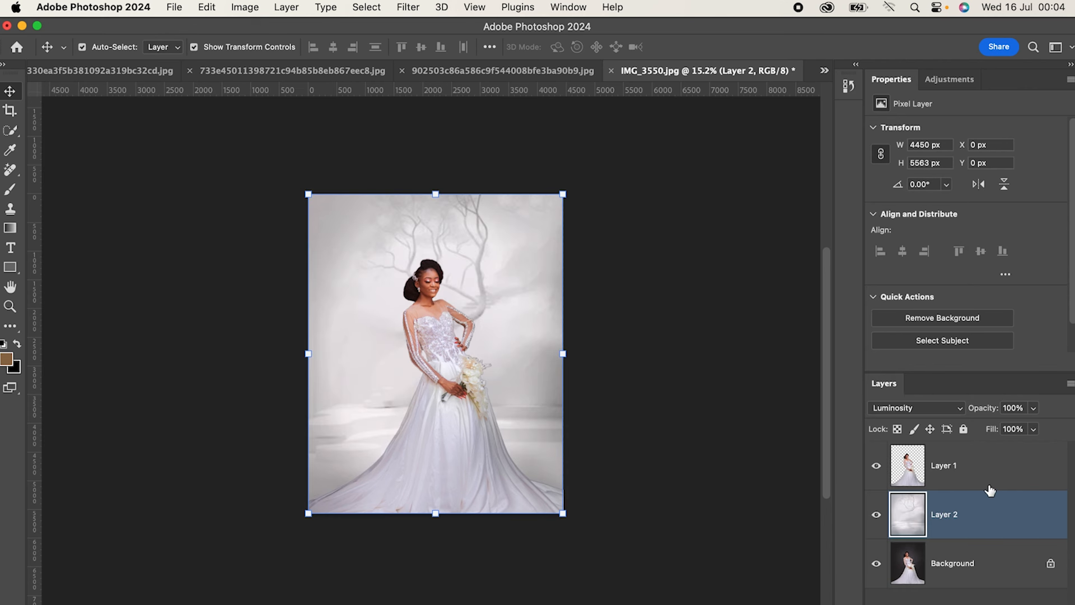
# Step: Compare the composite with the tree backdrop layer hidden and shown
pyautogui.click(876, 515)
pyautogui.click(876, 515)
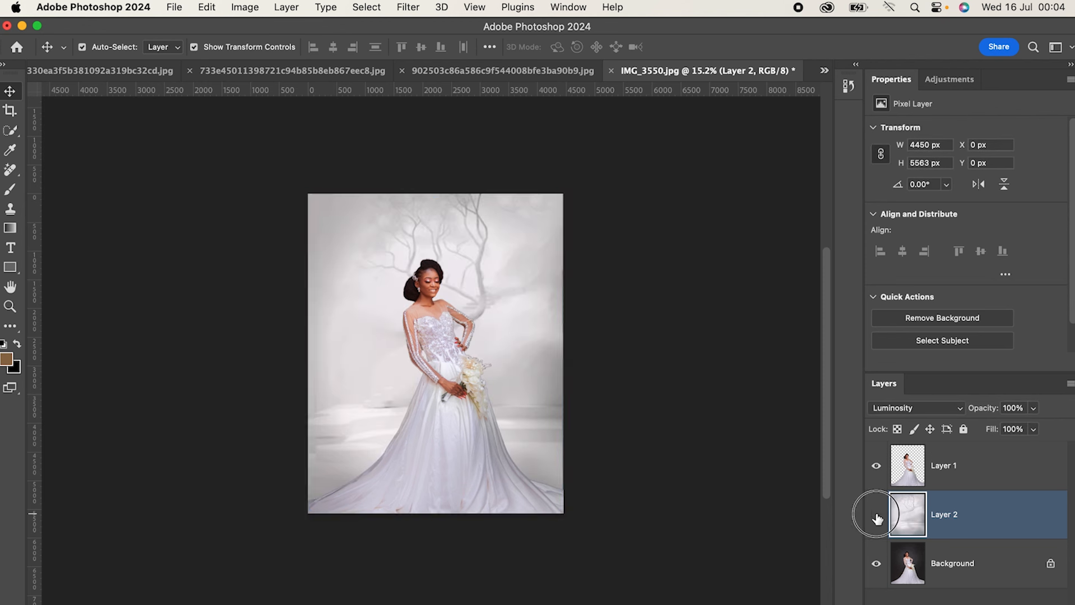
pyautogui.click(877, 516)
pyautogui.click(877, 517)
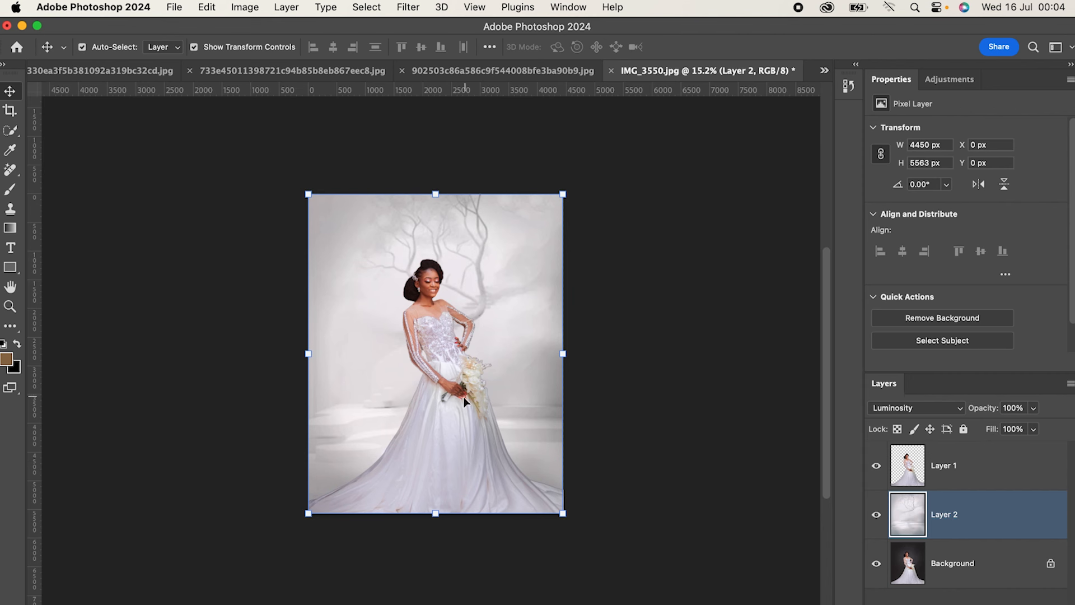
pyautogui.moveTo(450, 395); pyautogui.dragTo(451, 396)
pyautogui.moveTo(451, 396); pyautogui.dragTo(507, 401)
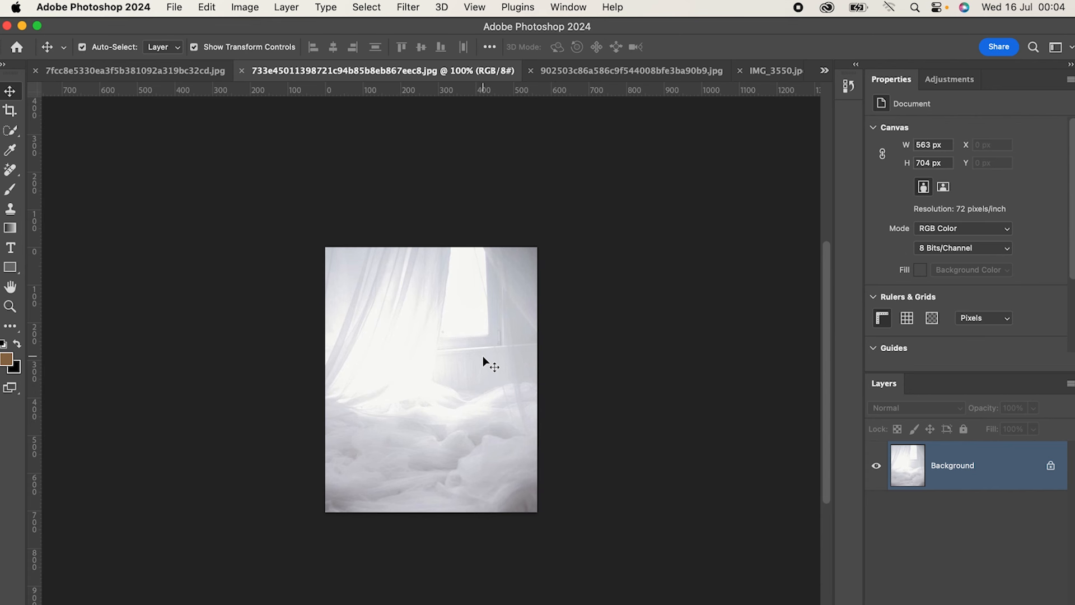
pyautogui.press('super+a')
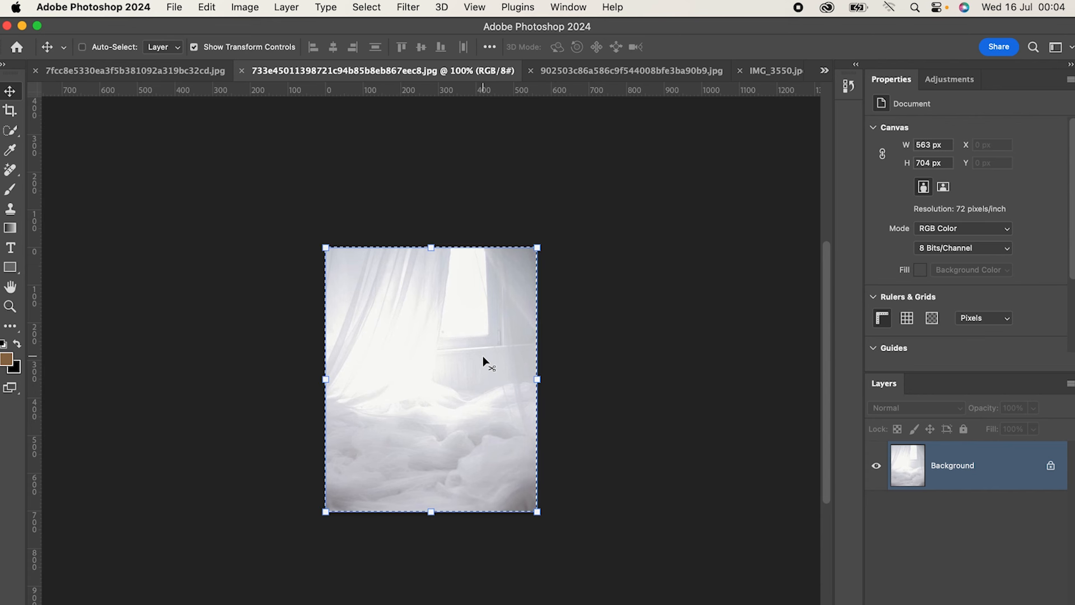
pyautogui.moveTo(483, 355); pyautogui.dragTo(571, 370)
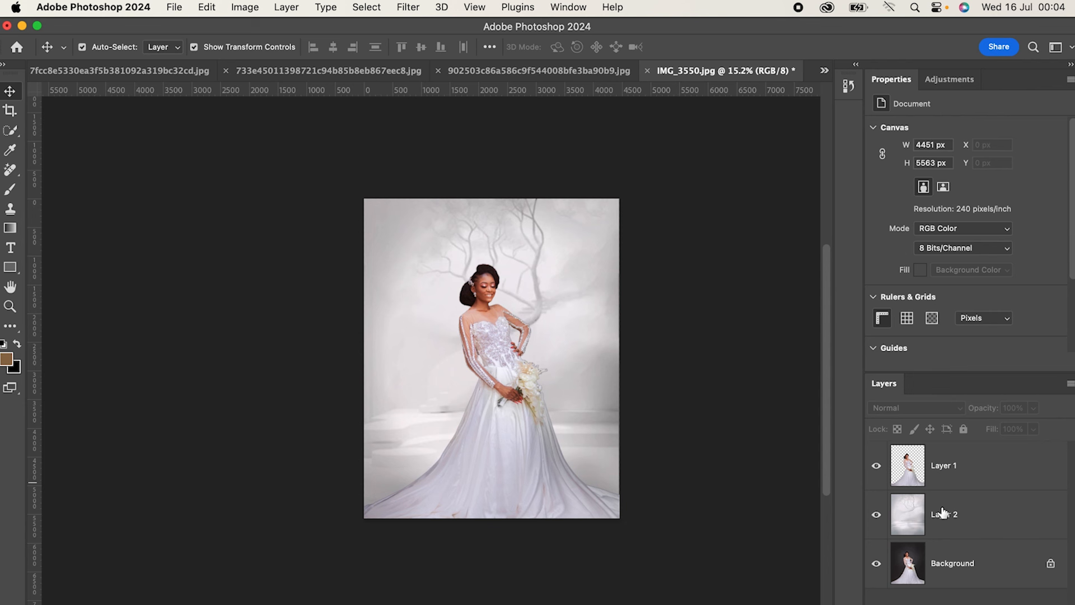
pyautogui.moveTo(610, 447); pyautogui.dragTo(611, 446)
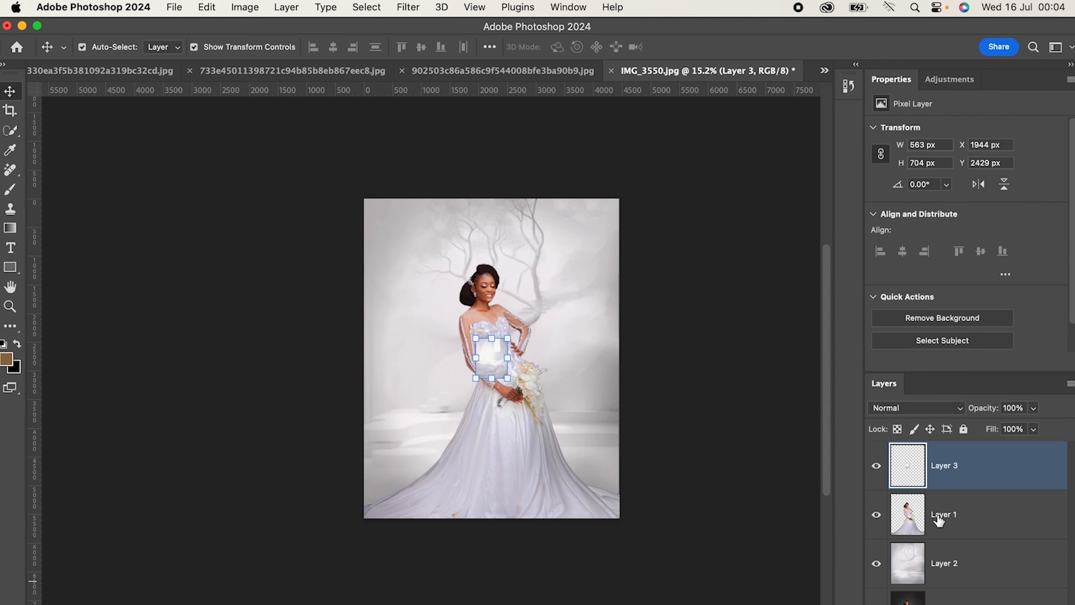
# Step: Scale the pasted curtain-and-clouds layer proportionally to about 4449 × 5563 px so it covers the whole canvas
pyautogui.click(876, 466)
pyautogui.click(876, 467)
pyautogui.click(876, 467)
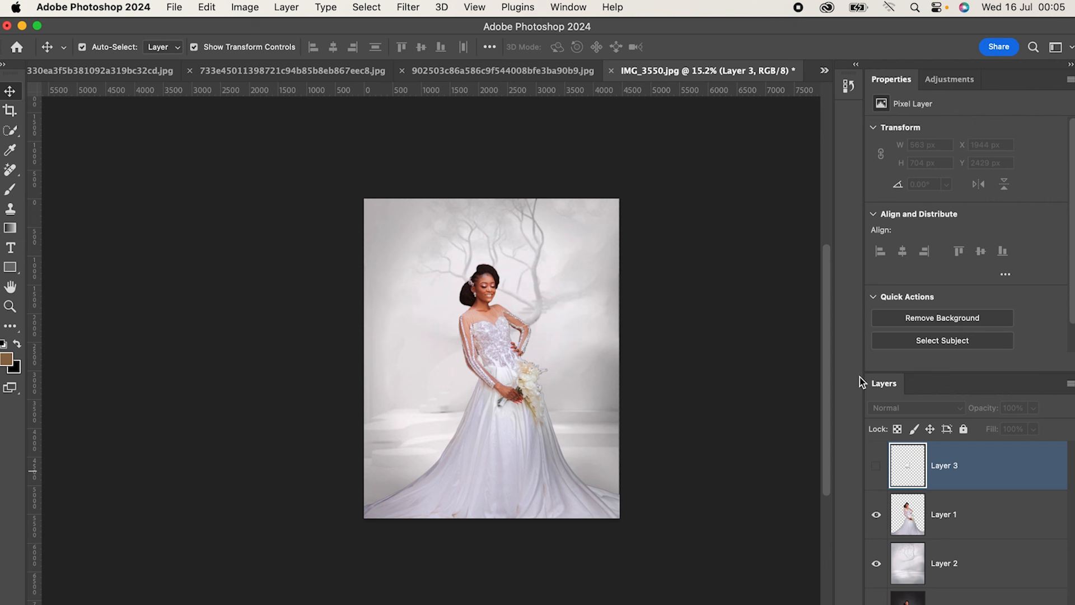
pyautogui.click(876, 466)
pyautogui.moveTo(492, 378); pyautogui.dragTo(562, 517)
pyautogui.moveTo(493, 339); pyautogui.dragTo(533, 198)
pyautogui.click(759, 47)
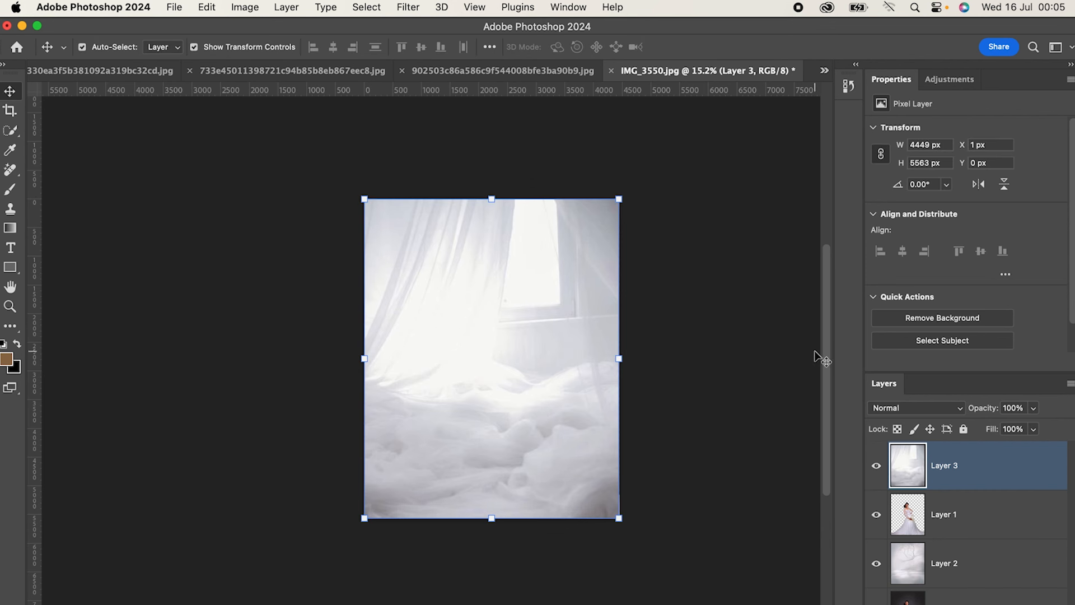
# Step: Examine the cloud texture in the lower half of the curtain image, up close and against the whole composition
pyautogui.click(878, 469)
pyautogui.click(877, 468)
pyautogui.scroll(5, 542, 465)
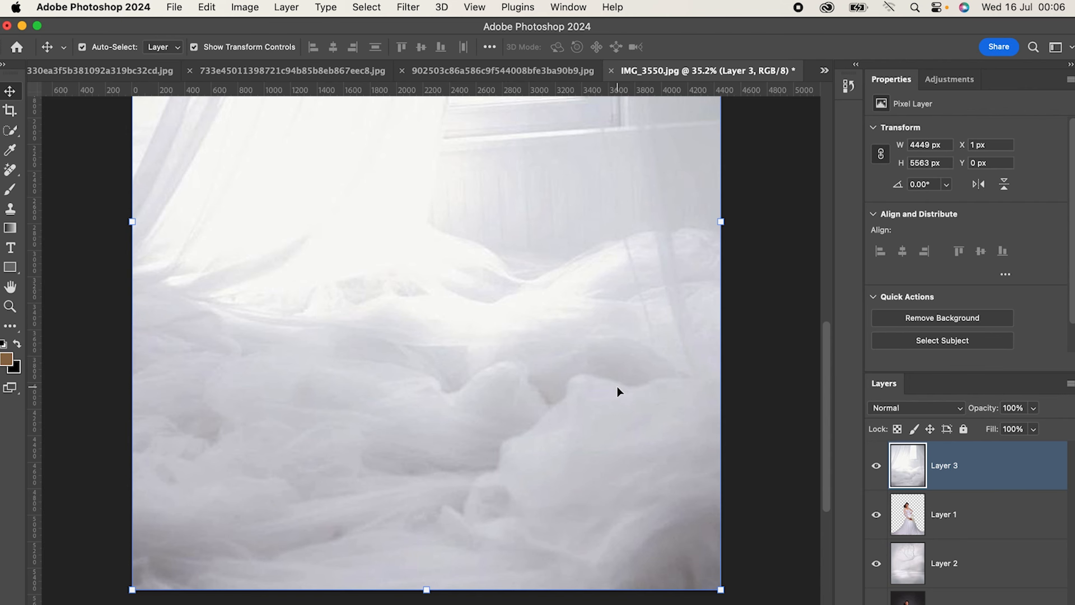
pyautogui.scroll(-2, 512, 442)
pyautogui.scroll(3, 511, 443)
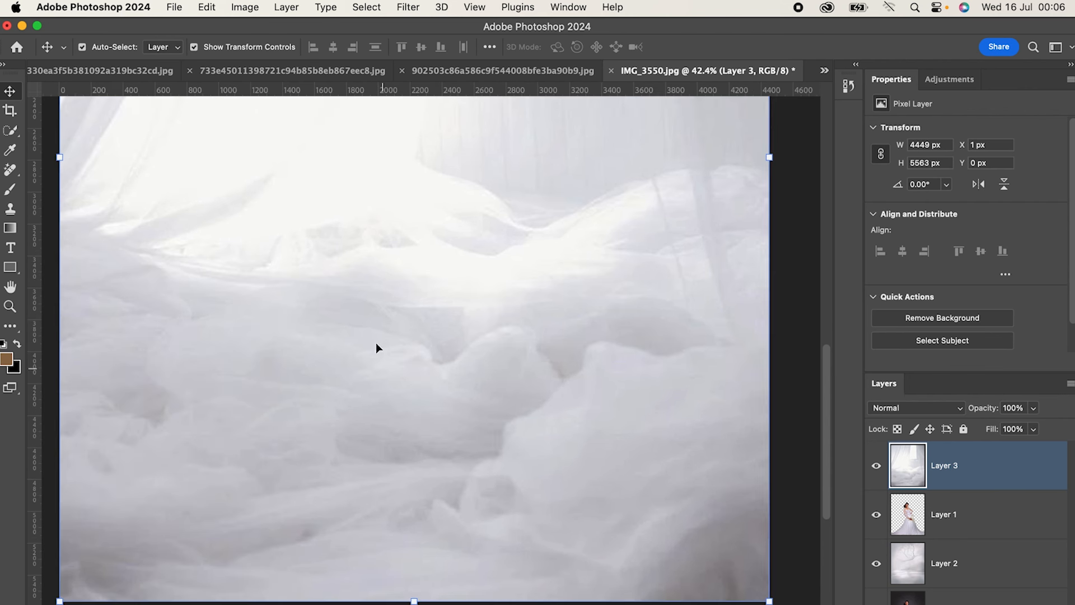
pyautogui.scroll(-2, 548, 397)
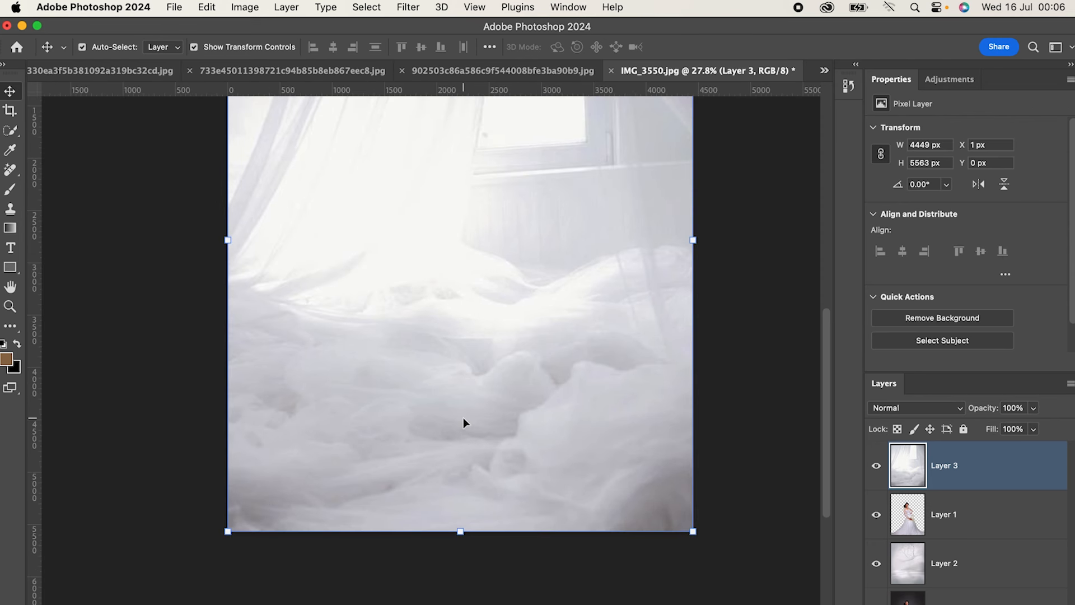
pyautogui.scroll(-3, 462, 418)
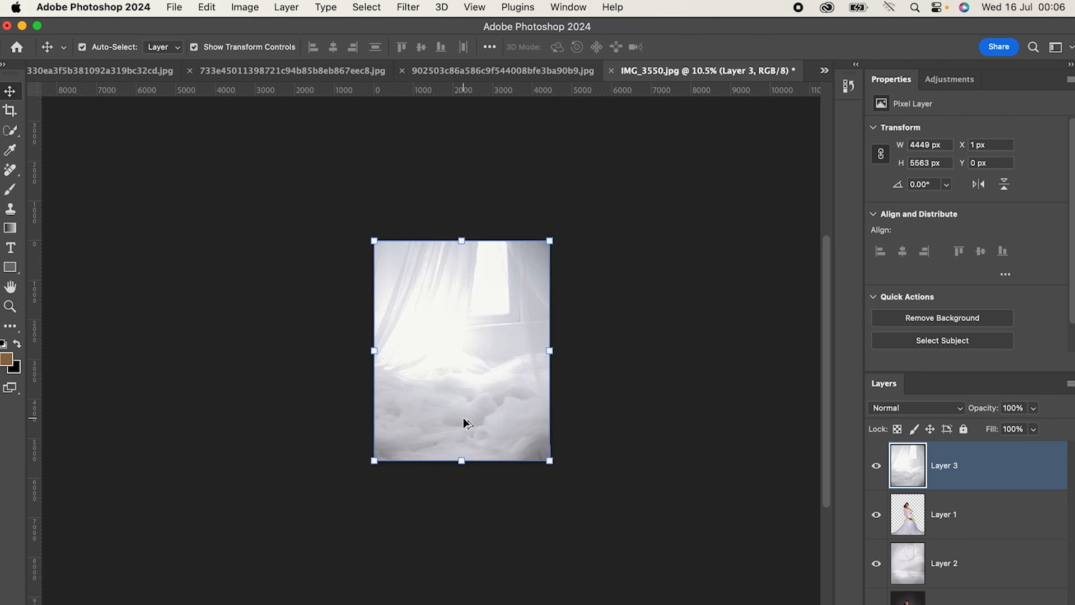
pyautogui.scroll(2, 485, 406)
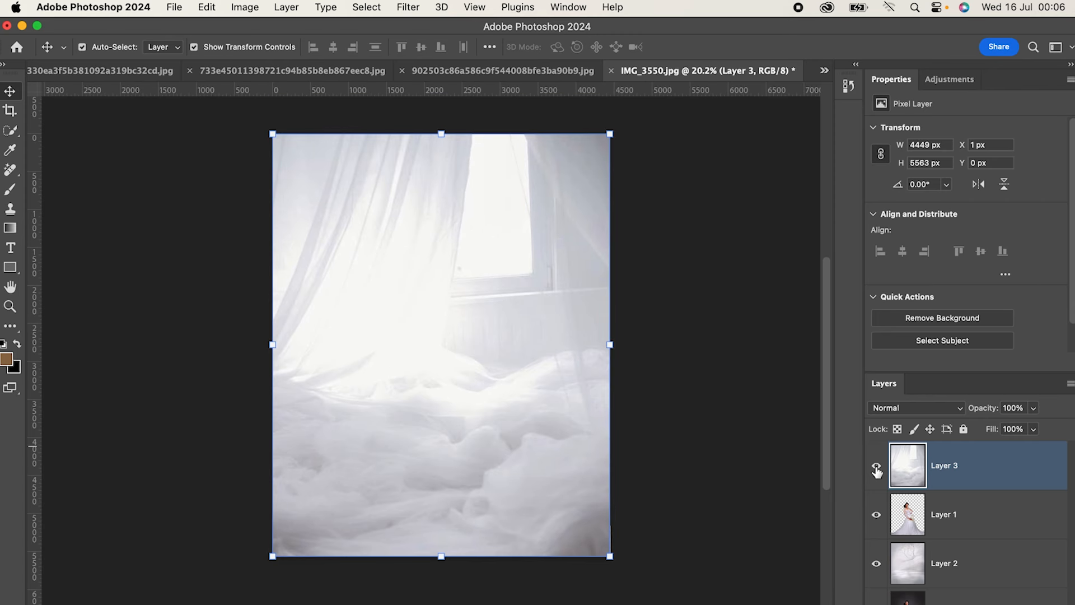
# Step: Hide Layer 3, Layer 1 and Layer 2 to view the original studio photo on its own
pyautogui.click(876, 467)
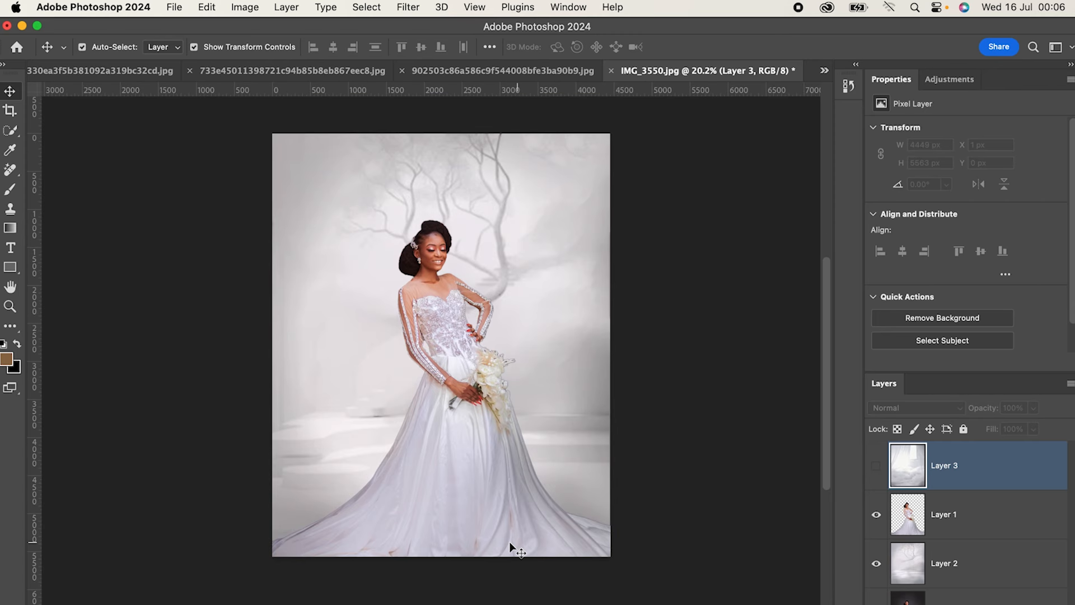
pyautogui.click(877, 515)
pyautogui.click(876, 563)
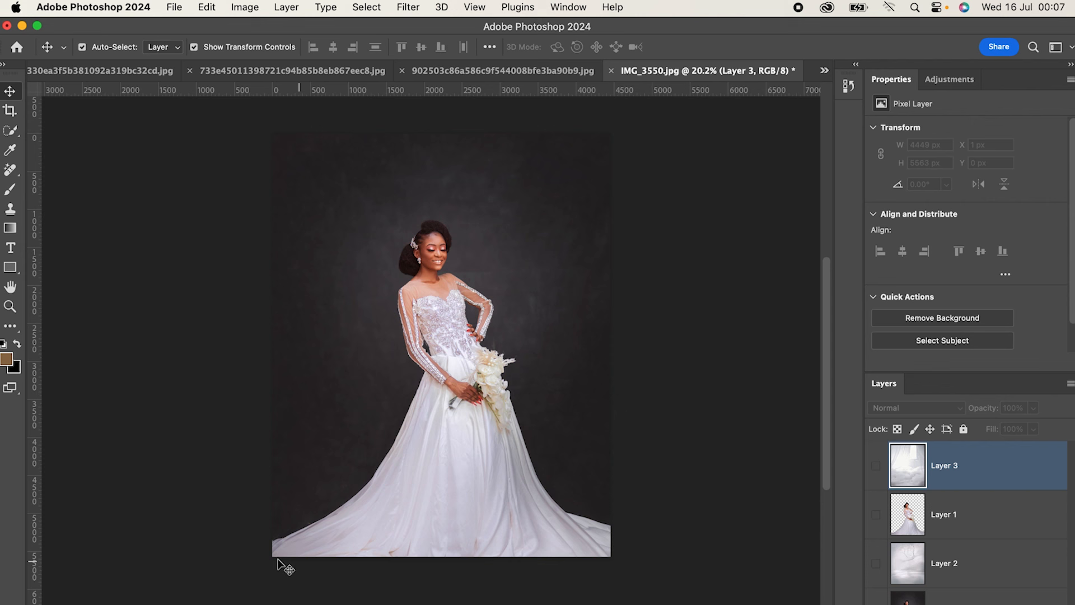
# Step: Make Layer 2, Layer 1 and Layer 3 visible again
pyautogui.click(877, 563)
pyautogui.click(876, 514)
pyautogui.click(876, 465)
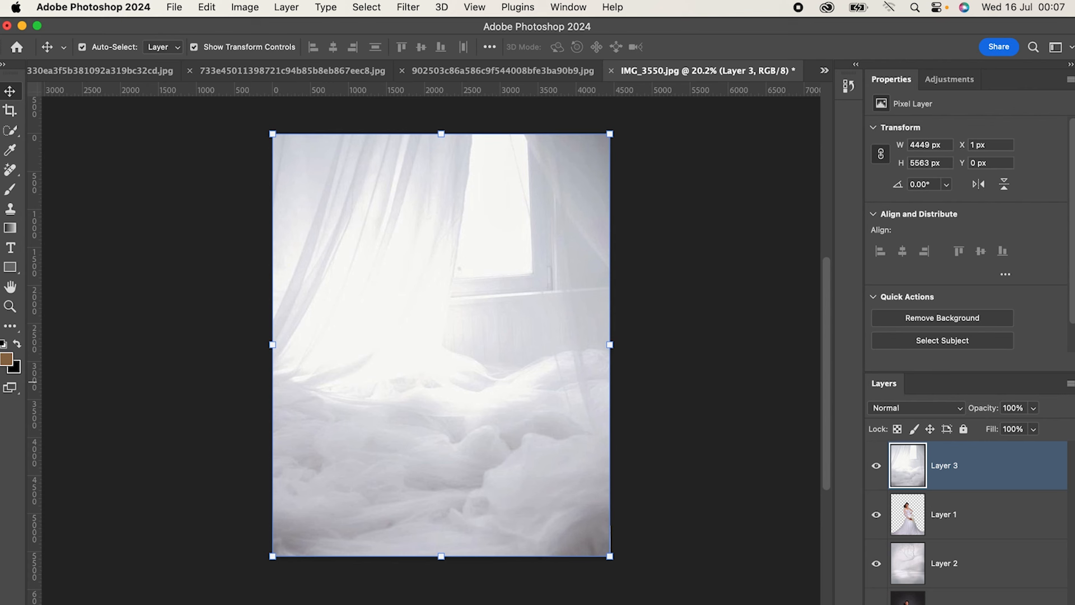
# Step: Add a layer mask to Layer 3 and set the Brush tool to 80% opacity and 80% flow
pyautogui.click(965, 604)
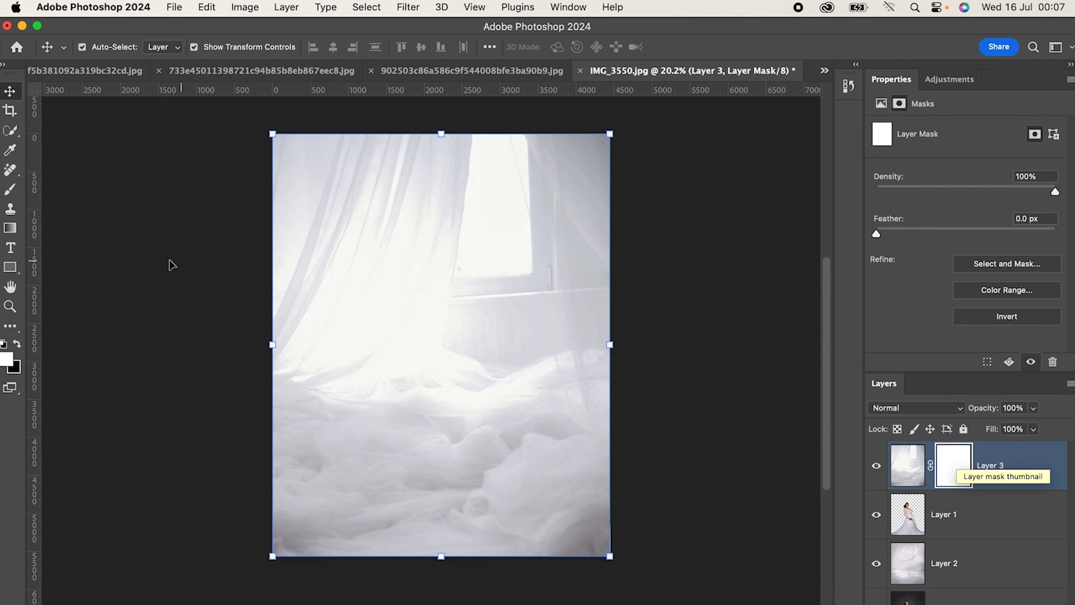
pyautogui.click(10, 190)
pyautogui.scroll(-1, 224, 112)
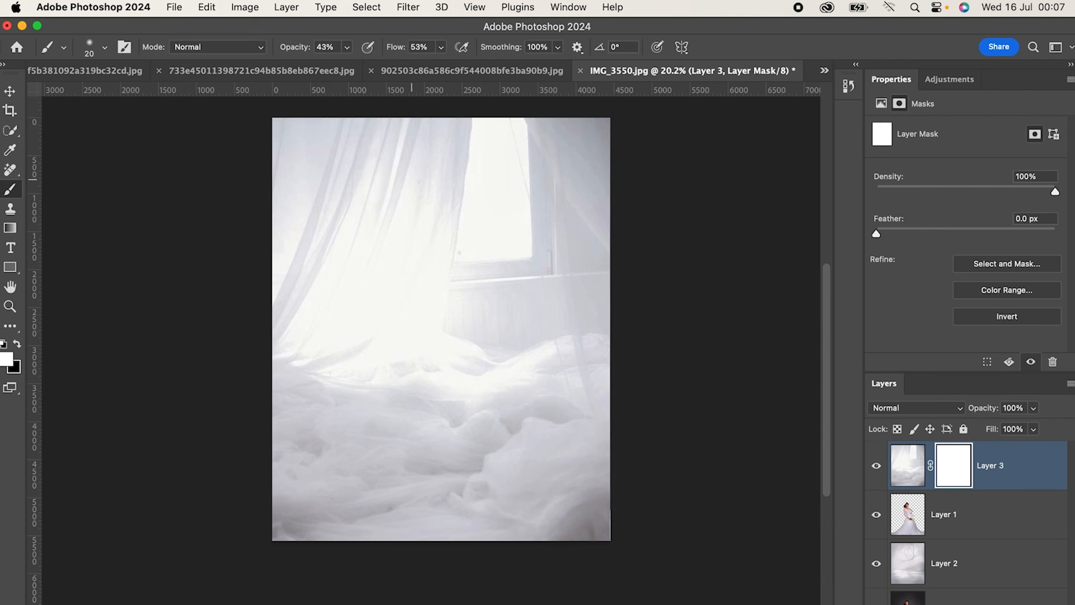
pyautogui.click(347, 47)
pyautogui.moveTo(368, 63); pyautogui.dragTo(373, 66)
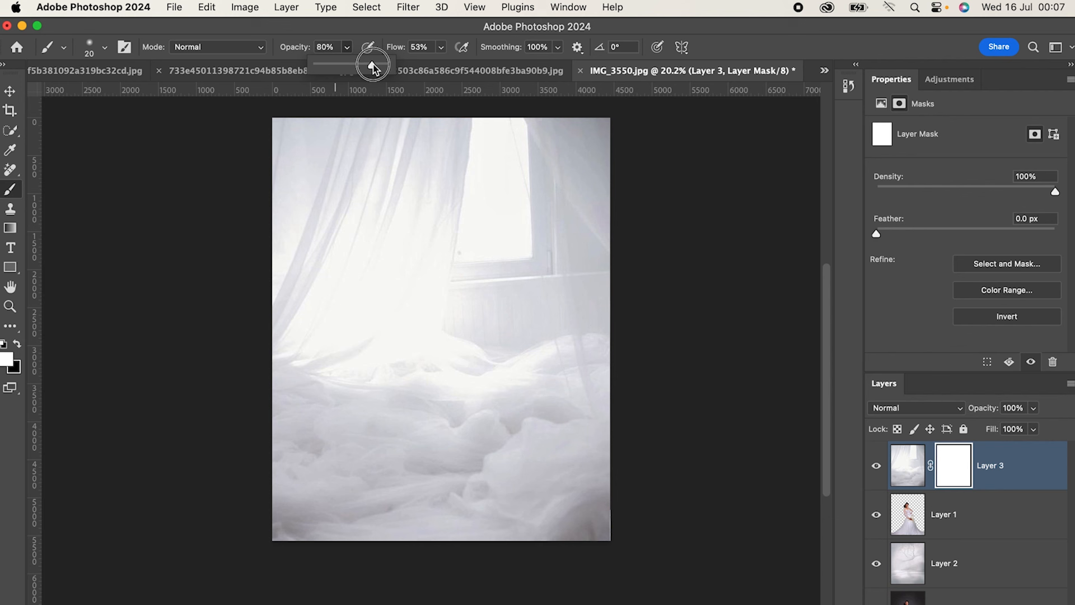
pyautogui.click(442, 47)
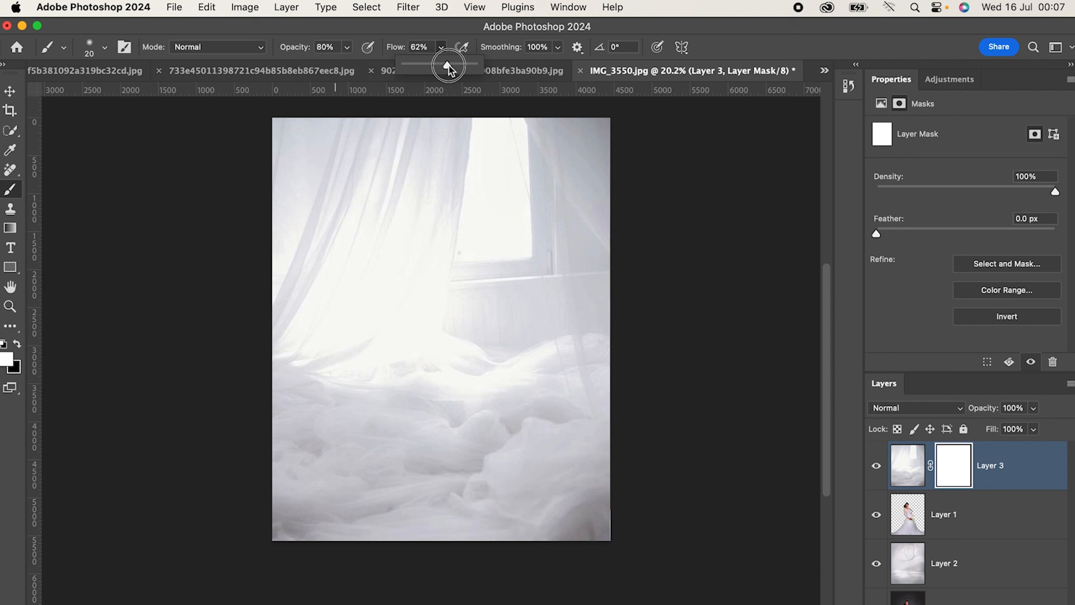
pyautogui.moveTo(453, 66); pyautogui.dragTo(456, 65)
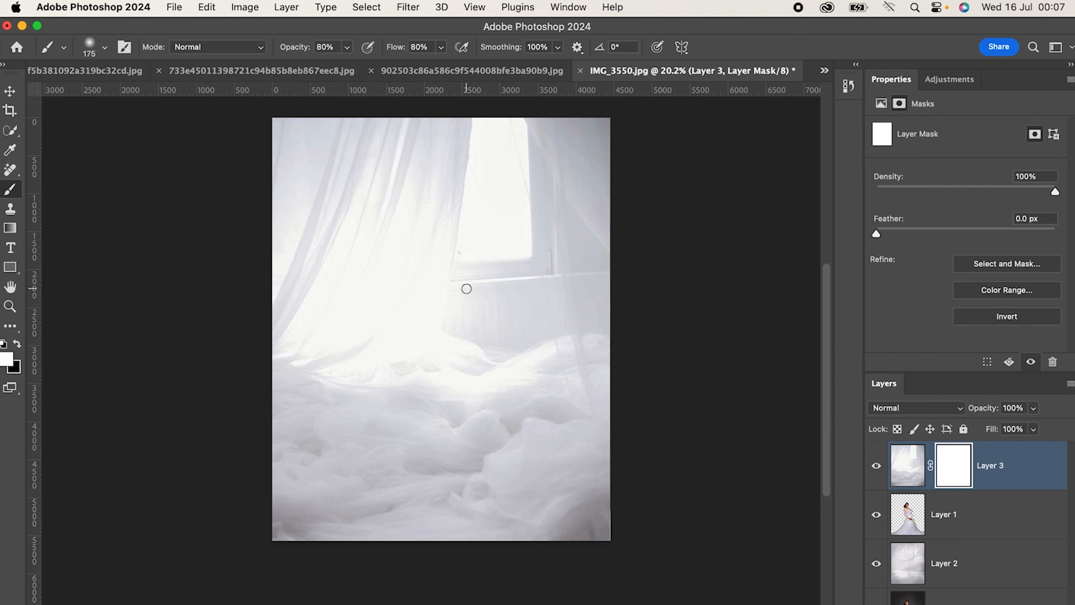
# Step: Paint black on Layer 3's mask with a 2900 px brush down the centre of the canvas, uncovering the bride and the tree
pyautogui.press(']')
pyautogui.press(']')
pyautogui.press(']')
pyautogui.press(']')
pyautogui.press(']')
pyautogui.press(']')
pyautogui.press(']')
pyautogui.press(']')
pyautogui.press(']')
pyautogui.press(']')
pyautogui.press(']')
pyautogui.press(']')
pyautogui.press(']')
pyautogui.press(']')
pyautogui.press(']')
pyautogui.press(']')
pyautogui.press(']')
pyautogui.press(']')
pyautogui.press(']')
pyautogui.press(']')
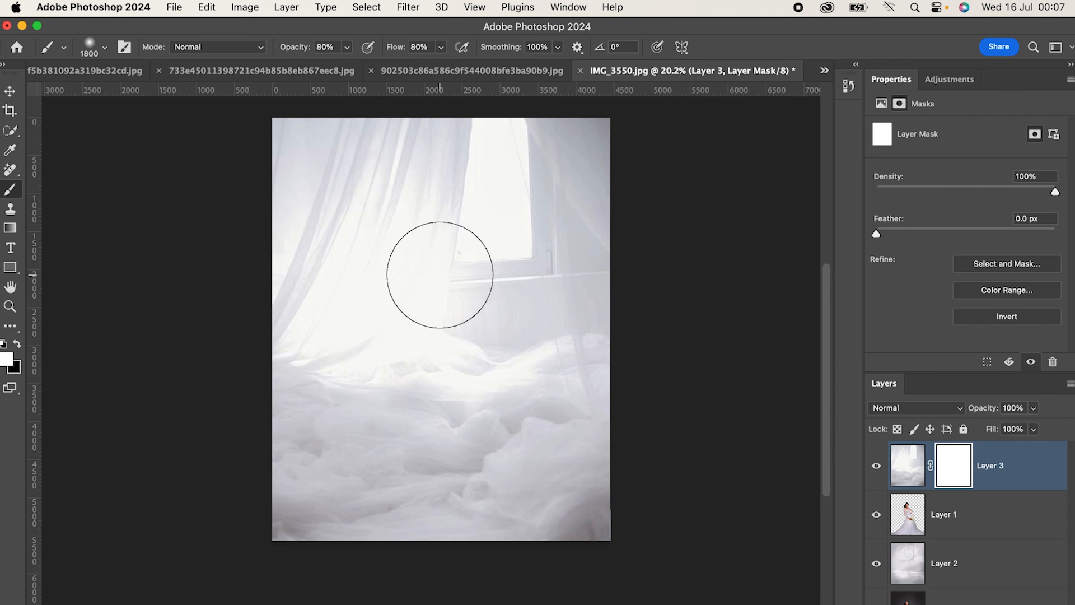
pyautogui.press(']')
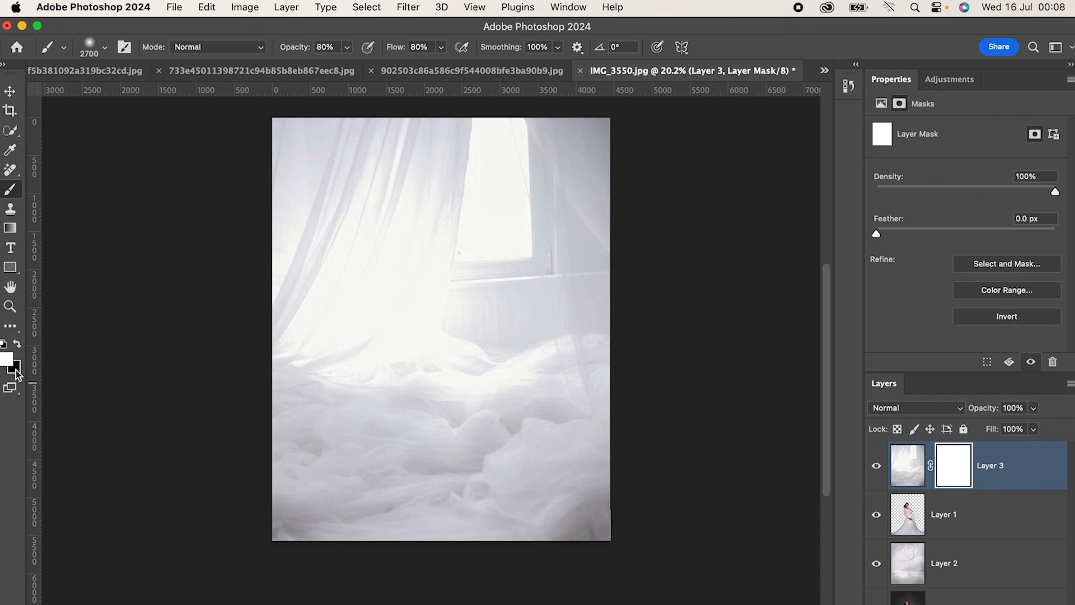
pyautogui.click(18, 344)
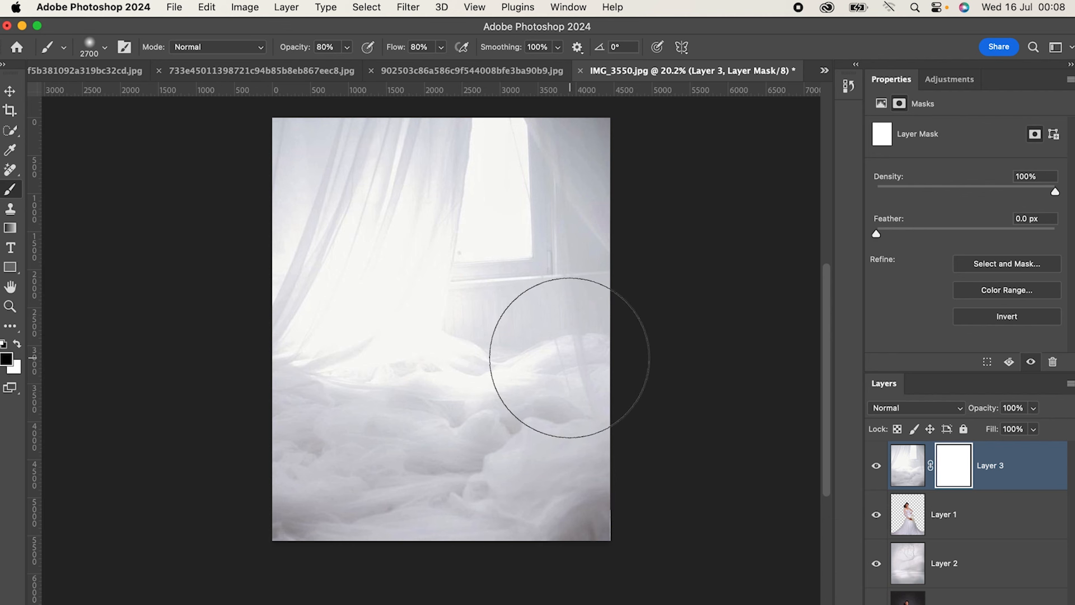
pyautogui.press(']')
pyautogui.press(']')
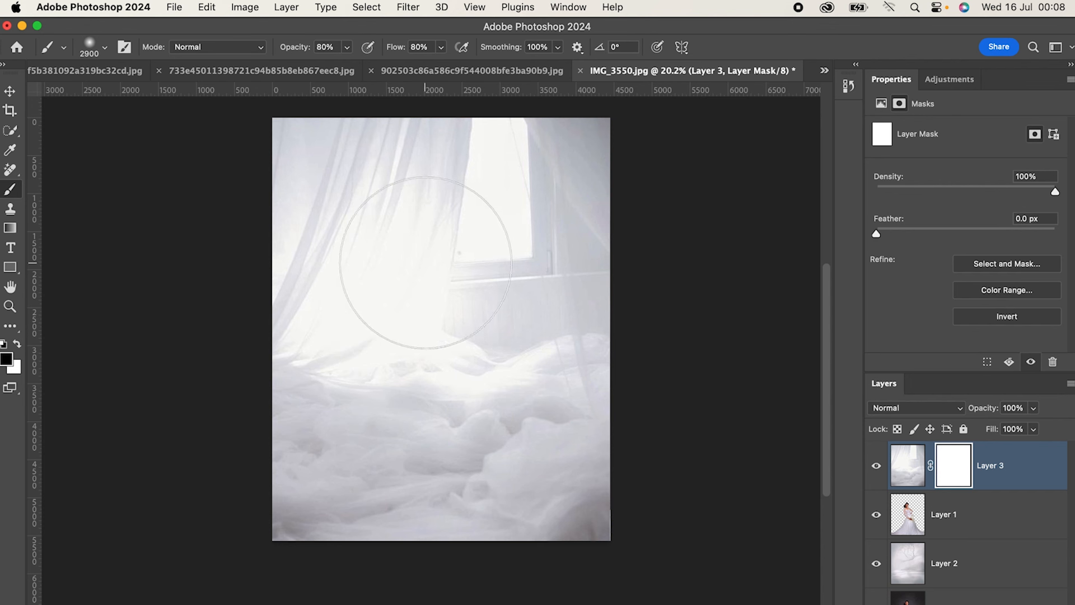
pyautogui.moveTo(454, 260)
pyautogui.mouseDown()
pyautogui.moveTo(439, 285)
pyautogui.moveTo(424, 279)
pyautogui.moveTo(410, 337)
pyautogui.moveTo(421, 322)
pyautogui.moveTo(444, 322)
pyautogui.moveTo(443, 279)
pyautogui.moveTo(464, 294)
pyautogui.moveTo(447, 280)
pyautogui.moveTo(437, 275)
pyautogui.moveTo(460, 344)
pyautogui.moveTo(440, 345)
pyautogui.moveTo(462, 352)
pyautogui.moveTo(444, 355)
pyautogui.moveTo(457, 372)
pyautogui.moveTo(481, 380)
pyautogui.moveTo(446, 383)
pyautogui.moveTo(473, 319)
pyautogui.moveTo(458, 268)
pyautogui.moveTo(431, 266)
pyautogui.moveTo(421, 276)
pyautogui.moveTo(454, 371)
pyautogui.moveTo(473, 376)
pyautogui.moveTo(447, 353)
pyautogui.moveTo(430, 269)
pyautogui.moveTo(449, 282)
pyautogui.moveTo(457, 342)
pyautogui.moveTo(424, 435)
pyautogui.moveTo(453, 427)
pyautogui.moveTo(428, 439)
pyautogui.moveTo(468, 438)
pyautogui.moveTo(436, 439)
pyautogui.moveTo(504, 418)
pyautogui.mouseUp()
pyautogui.scroll(1, 426, 414)
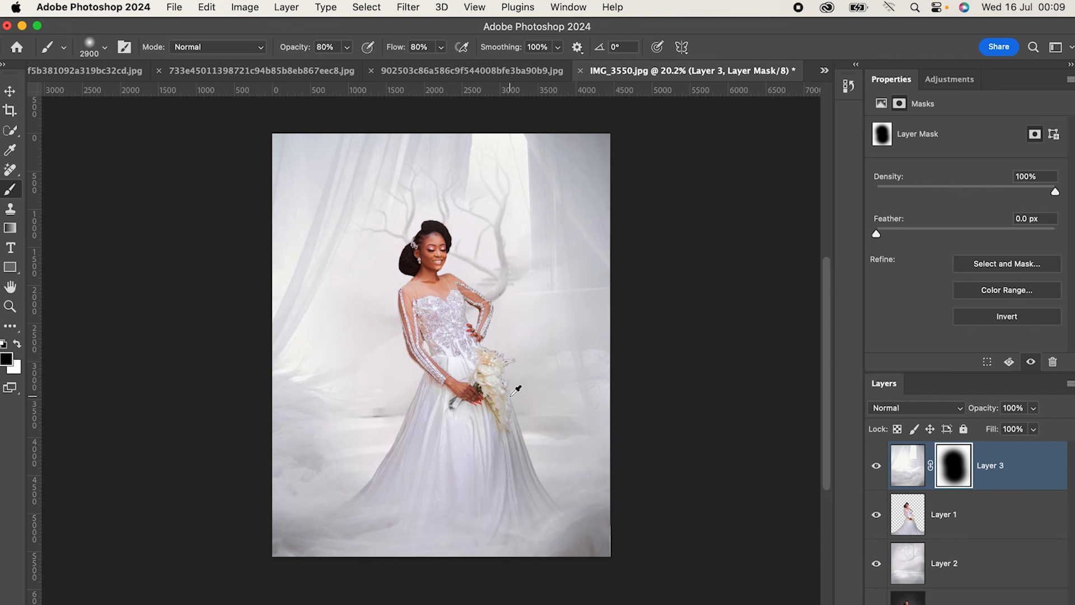
pyautogui.scroll(-3, 513, 396)
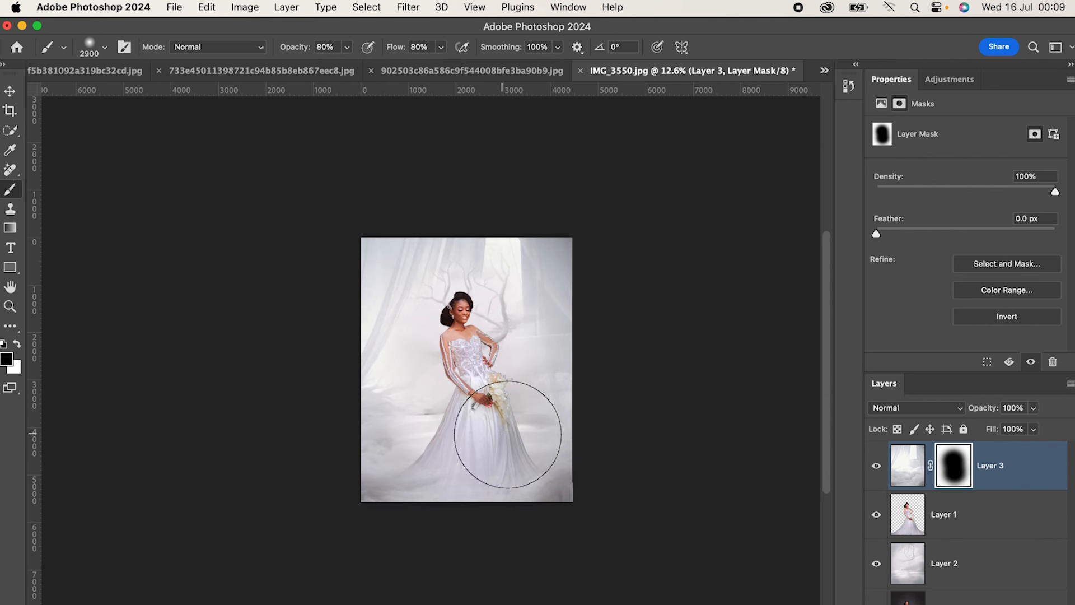
pyautogui.moveTo(464, 342); pyautogui.dragTo(470, 335)
pyautogui.moveTo(482, 376); pyautogui.dragTo(474, 381)
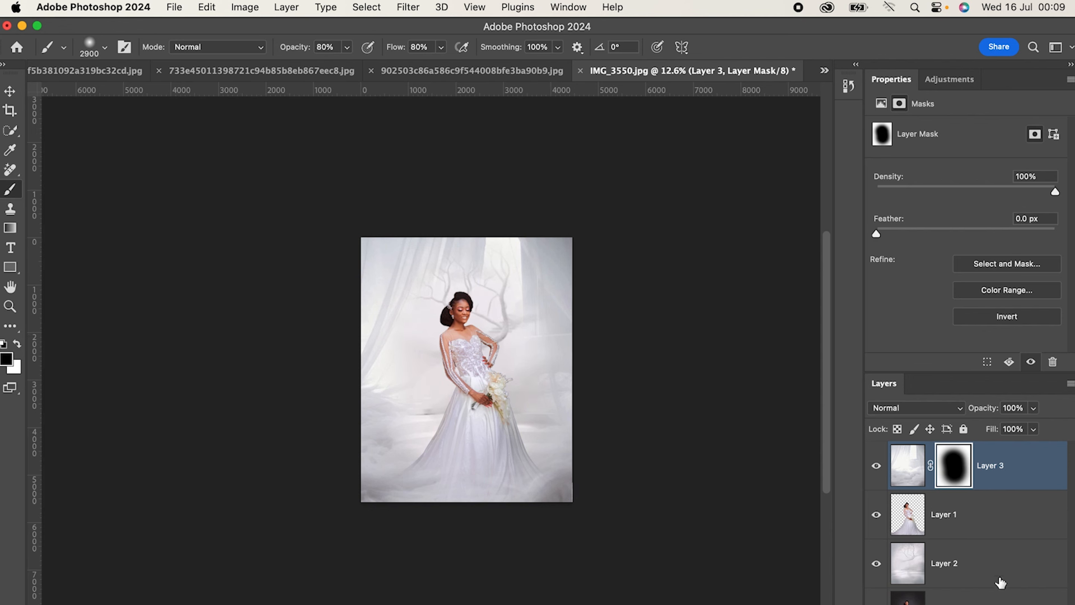
# Step: Toggle Layer 3's visibility to compare the composition with and without the curtain-and-clouds overlay
pyautogui.click(876, 467)
pyautogui.click(877, 467)
pyautogui.click(877, 467)
pyautogui.click(876, 467)
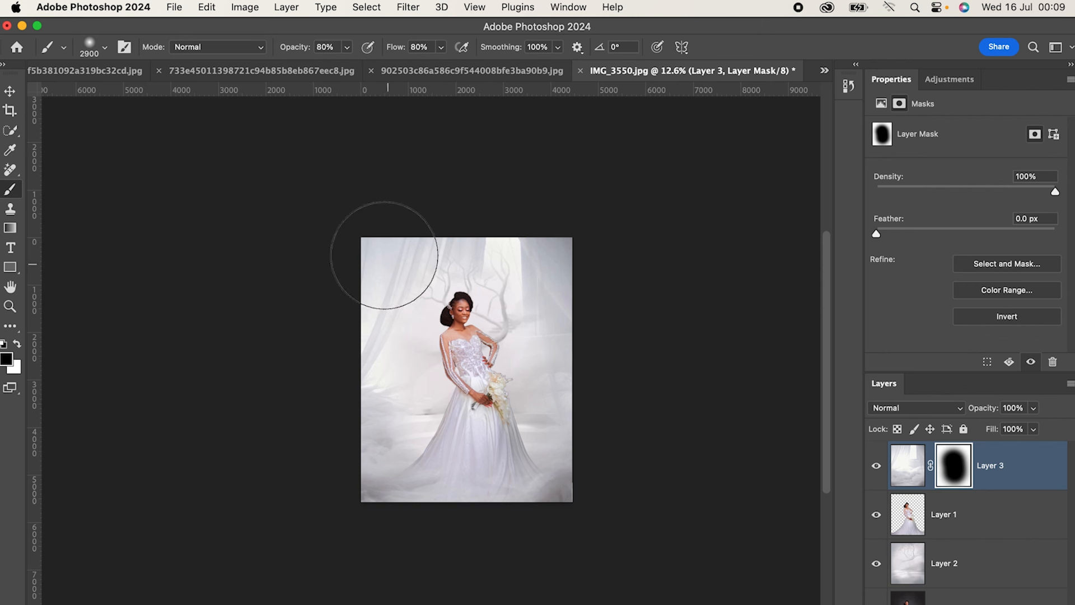
# Step: Fade the curtain and window across the upper background on Layer 3's mask with a 1900 px black brush at 30% opacity and 30% flow
pyautogui.press('[')
pyautogui.press('[')
pyautogui.press('[')
pyautogui.press('[')
pyautogui.press('[')
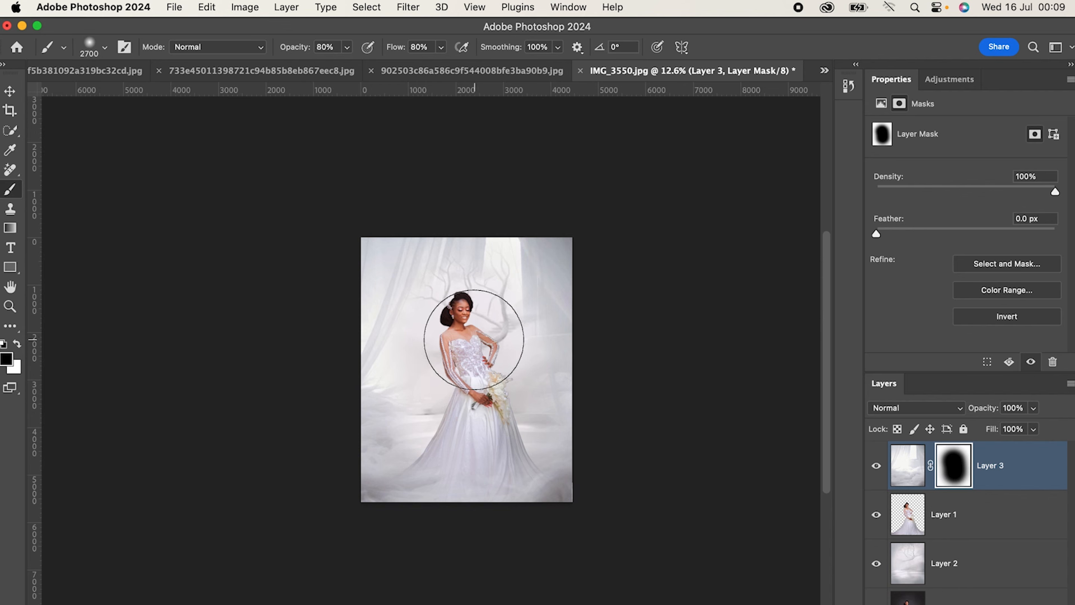
pyautogui.press('[')
pyautogui.press('[')
pyautogui.press('[')
pyautogui.press('[')
pyautogui.press('[')
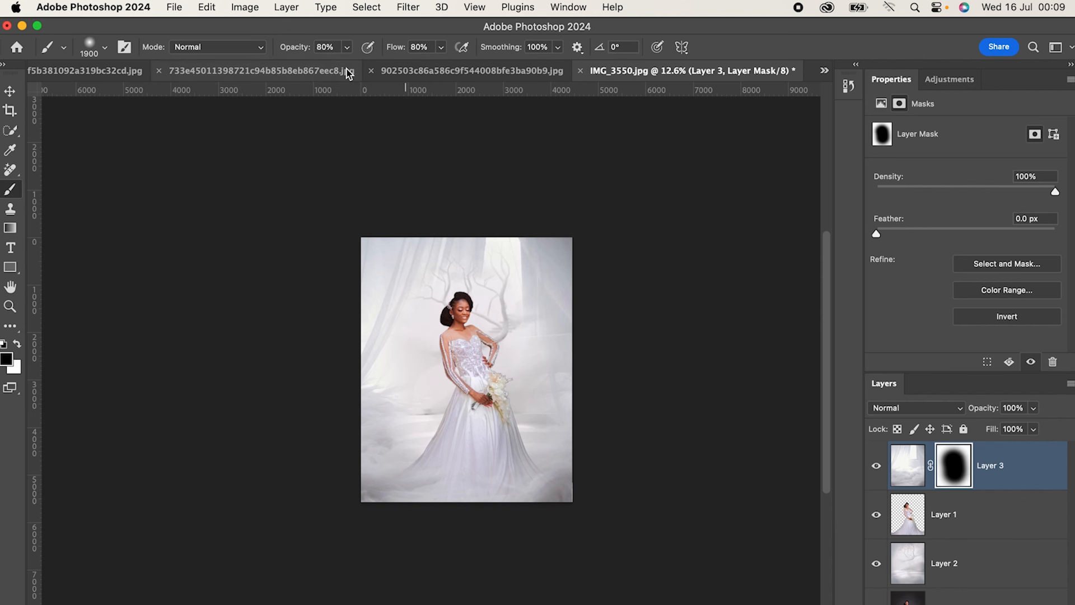
pyautogui.click(347, 47)
pyautogui.moveTo(346, 65); pyautogui.dragTo(318, 67)
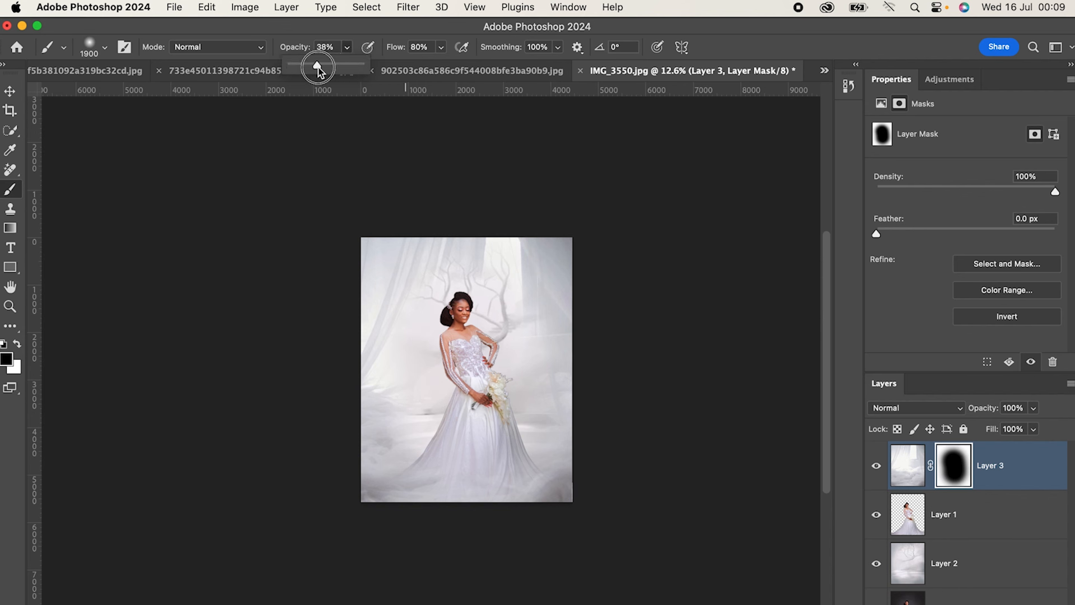
pyautogui.click(442, 47)
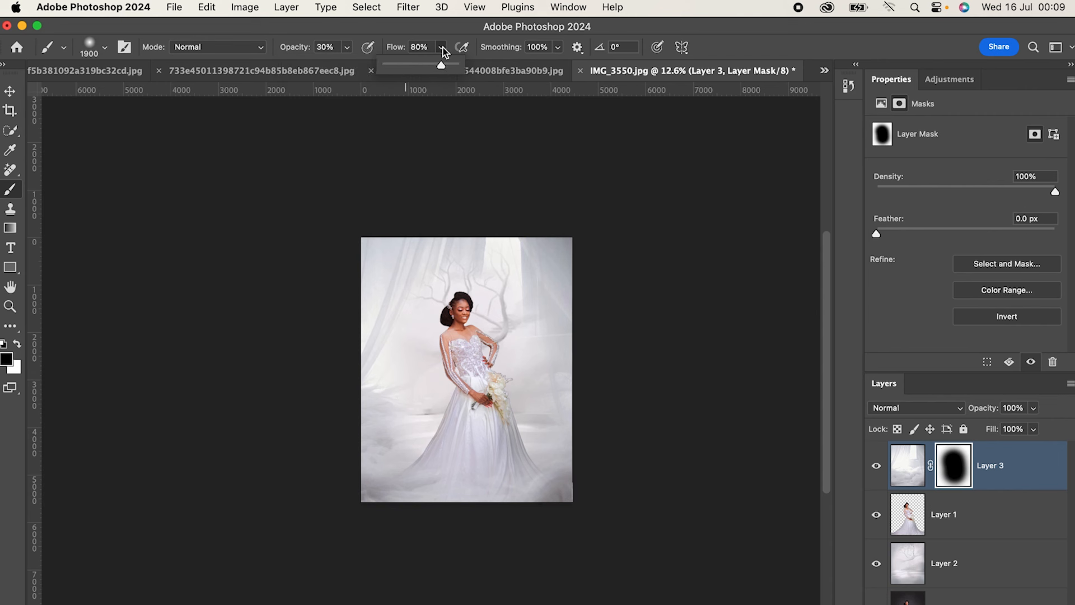
pyautogui.moveTo(438, 66); pyautogui.dragTo(407, 72)
pyautogui.click(667, 217)
pyautogui.moveTo(448, 252)
pyautogui.mouseDown()
pyautogui.moveTo(465, 228)
pyautogui.moveTo(467, 245)
pyautogui.moveTo(442, 243)
pyautogui.moveTo(582, 262)
pyautogui.moveTo(562, 240)
pyautogui.moveTo(558, 330)
pyautogui.moveTo(532, 225)
pyautogui.moveTo(551, 234)
pyautogui.mouseUp()
pyautogui.moveTo(560, 291)
pyautogui.mouseDown()
pyautogui.moveTo(542, 336)
pyautogui.moveTo(543, 231)
pyautogui.moveTo(539, 284)
pyautogui.moveTo(560, 318)
pyautogui.moveTo(565, 370)
pyautogui.moveTo(560, 246)
pyautogui.moveTo(499, 235)
pyautogui.moveTo(542, 288)
pyautogui.moveTo(523, 283)
pyautogui.moveTo(535, 288)
pyautogui.moveTo(518, 247)
pyautogui.moveTo(472, 247)
pyautogui.moveTo(535, 306)
pyautogui.moveTo(545, 257)
pyautogui.mouseUp()
pyautogui.moveTo(343, 276)
pyautogui.mouseDown()
pyautogui.moveTo(391, 245)
pyautogui.moveTo(326, 238)
pyautogui.moveTo(439, 231)
pyautogui.moveTo(382, 228)
pyautogui.moveTo(364, 334)
pyautogui.moveTo(373, 295)
pyautogui.moveTo(452, 274)
pyautogui.moveTo(346, 349)
pyautogui.moveTo(360, 377)
pyautogui.moveTo(384, 292)
pyautogui.moveTo(378, 265)
pyautogui.moveTo(360, 300)
pyautogui.moveTo(369, 311)
pyautogui.moveTo(409, 283)
pyautogui.moveTo(456, 225)
pyautogui.moveTo(469, 242)
pyautogui.moveTo(509, 235)
pyautogui.moveTo(563, 248)
pyautogui.moveTo(526, 243)
pyautogui.moveTo(528, 274)
pyautogui.moveTo(560, 283)
pyautogui.moveTo(533, 252)
pyautogui.moveTo(553, 284)
pyautogui.moveTo(524, 302)
pyautogui.moveTo(550, 273)
pyautogui.moveTo(553, 334)
pyautogui.moveTo(577, 277)
pyautogui.moveTo(543, 249)
pyautogui.moveTo(546, 328)
pyautogui.mouseUp()
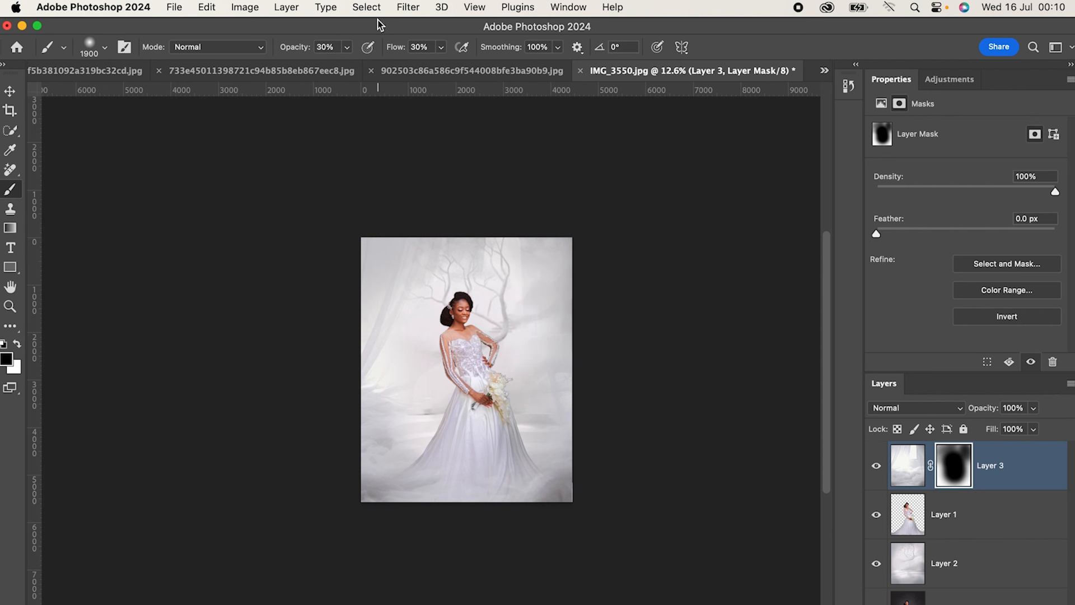
# Step: Set the mask brush to 400 px with 46% opacity and 52% flow
pyautogui.click(348, 48)
pyautogui.moveTo(348, 65); pyautogui.dragTo(357, 66)
pyautogui.click(442, 48)
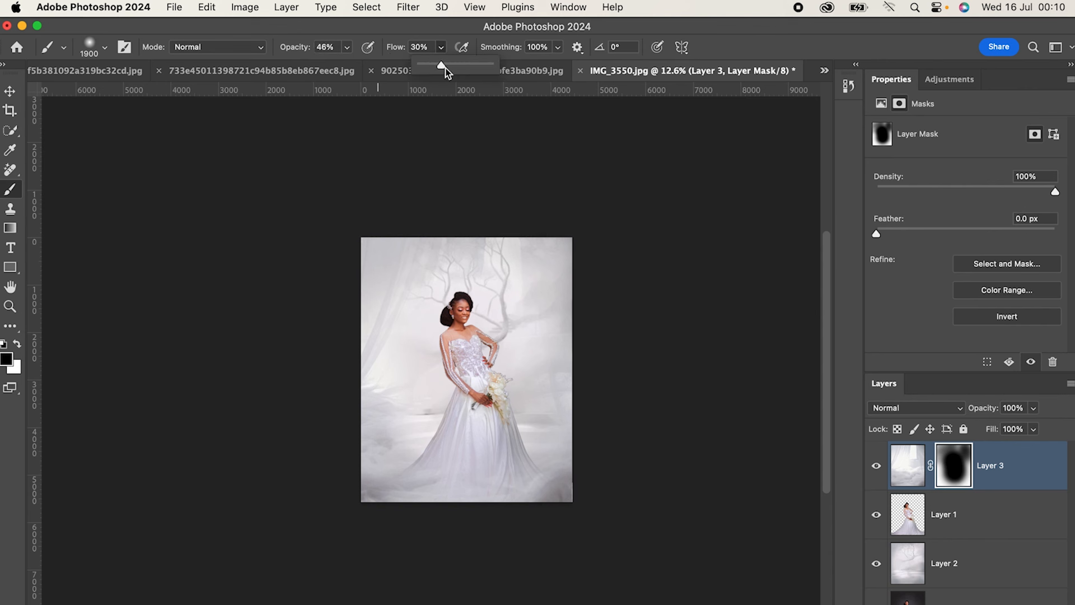
pyautogui.scroll(2, 499, 190)
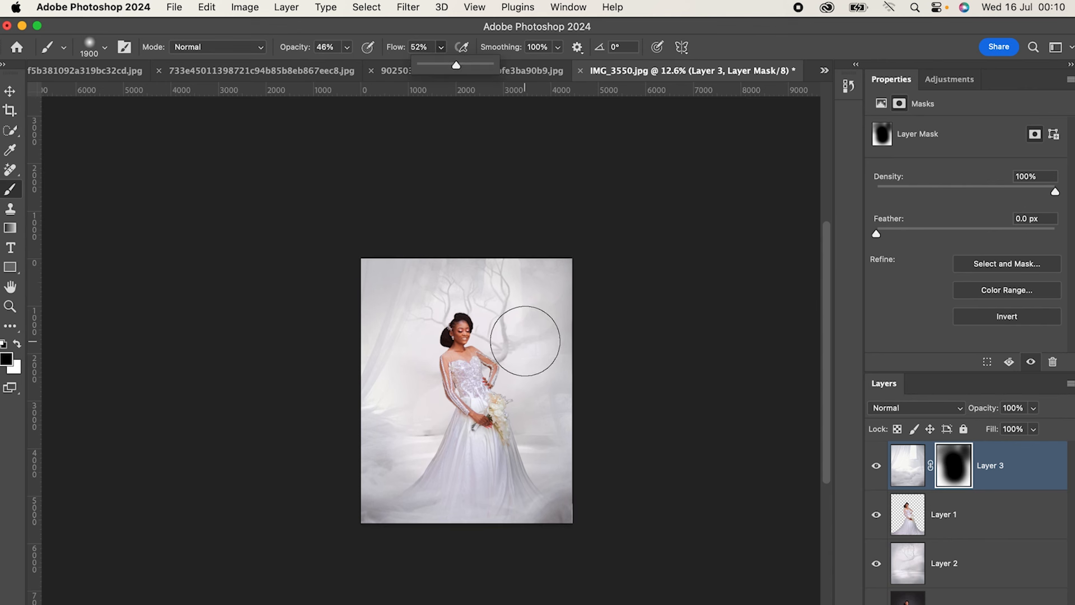
pyautogui.click(511, 366)
pyautogui.press('[')
pyautogui.press('[')
pyautogui.press('[')
pyautogui.press('[')
pyautogui.press('[')
pyautogui.scroll(-2, 517, 317)
pyautogui.press('[')
pyautogui.press('[')
pyautogui.press('[')
pyautogui.press('[')
pyautogui.press('[')
pyautogui.press('[')
pyautogui.press('[')
pyautogui.press('[')
pyautogui.press('[')
pyautogui.press('[')
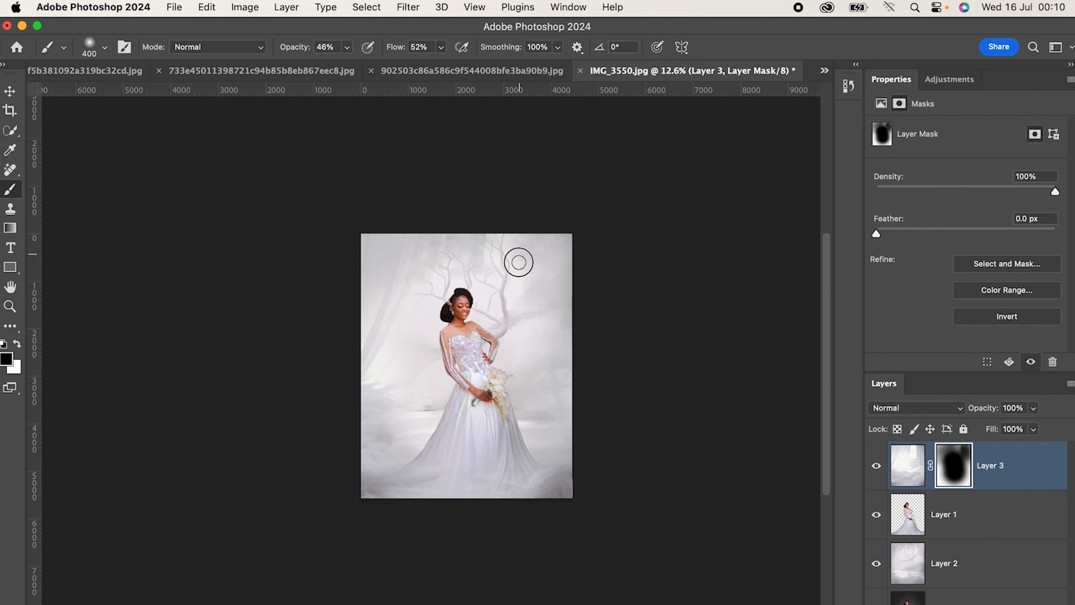
pyautogui.scroll(-1, 521, 288)
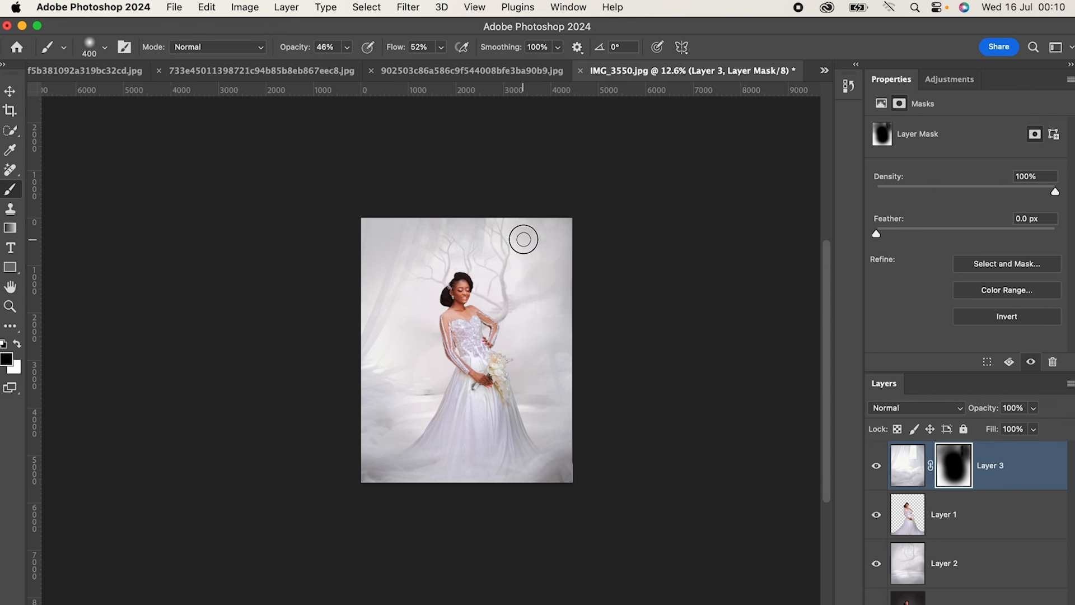
# Step: Paint out the overlay around the upper tree branches on Layer 3's mask, using 56% flow and 50% and 70% opacity
pyautogui.click(347, 47)
pyautogui.moveTo(348, 65); pyautogui.dragTo(348, 66)
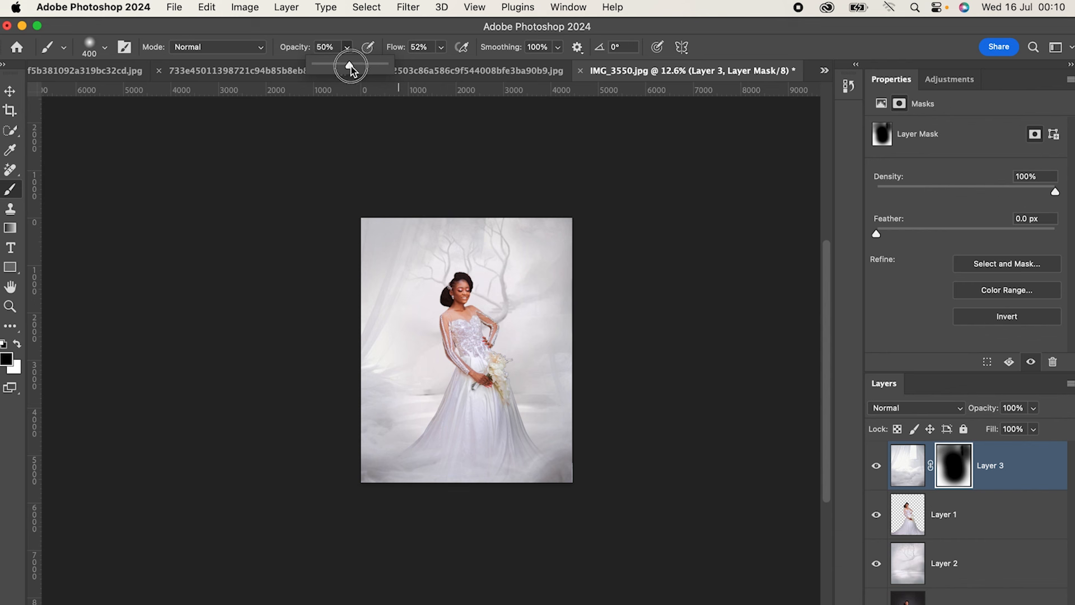
pyautogui.click(442, 48)
pyautogui.moveTo(442, 65); pyautogui.dragTo(444, 65)
pyautogui.moveTo(524, 278); pyautogui.dragTo(527, 275)
pyautogui.moveTo(521, 224); pyautogui.dragTo(517, 214)
pyautogui.moveTo(484, 247)
pyautogui.mouseDown()
pyautogui.moveTo(487, 209)
pyautogui.moveTo(482, 220)
pyautogui.mouseUp()
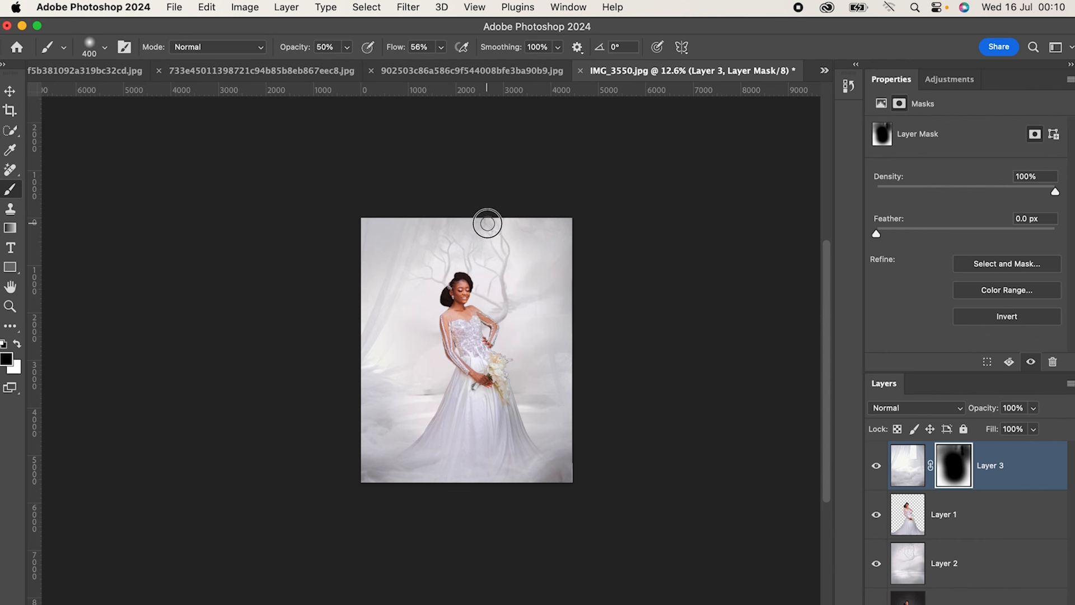
pyautogui.moveTo(346, 50)
pyautogui.mouseDown()
pyautogui.moveTo(348, 65)
pyautogui.moveTo(360, 66)
pyautogui.mouseUp()
pyautogui.moveTo(485, 246); pyautogui.dragTo(486, 222)
# Step: Paint white over the upper-left corner of Layer 3's mask with a 1400 px brush to bring back the curtain
pyautogui.press(']')
pyautogui.press(']')
pyautogui.press(']')
pyautogui.press(']')
pyautogui.press(']')
pyautogui.press(']')
pyautogui.press(']')
pyautogui.press(']')
pyautogui.press(']')
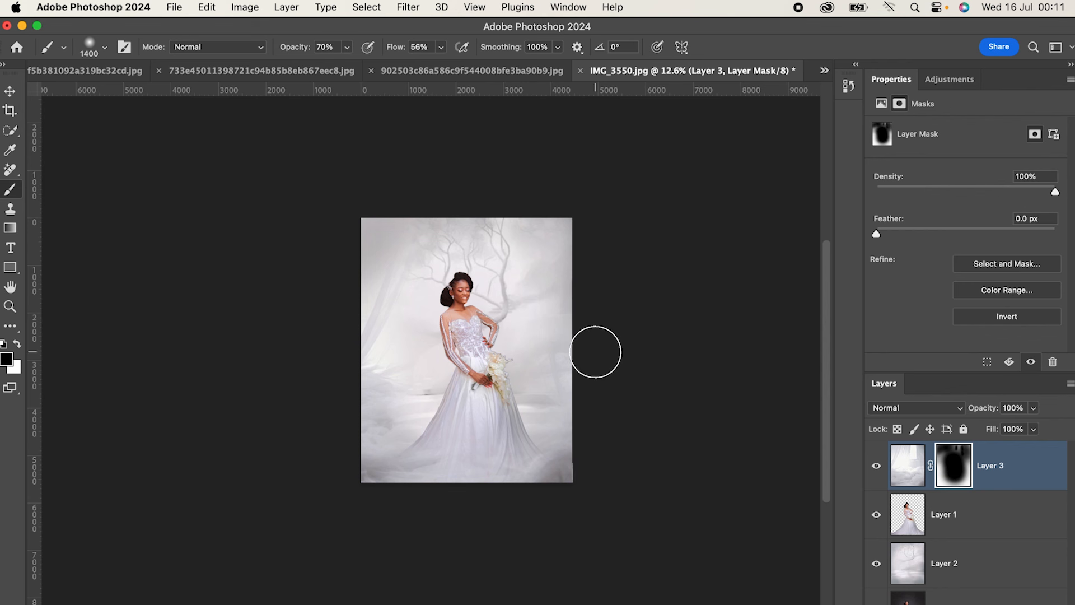
pyautogui.press('x')
pyautogui.moveTo(363, 249)
pyautogui.mouseDown()
pyautogui.moveTo(420, 223)
pyautogui.moveTo(411, 213)
pyautogui.moveTo(284, 209)
pyautogui.mouseUp()
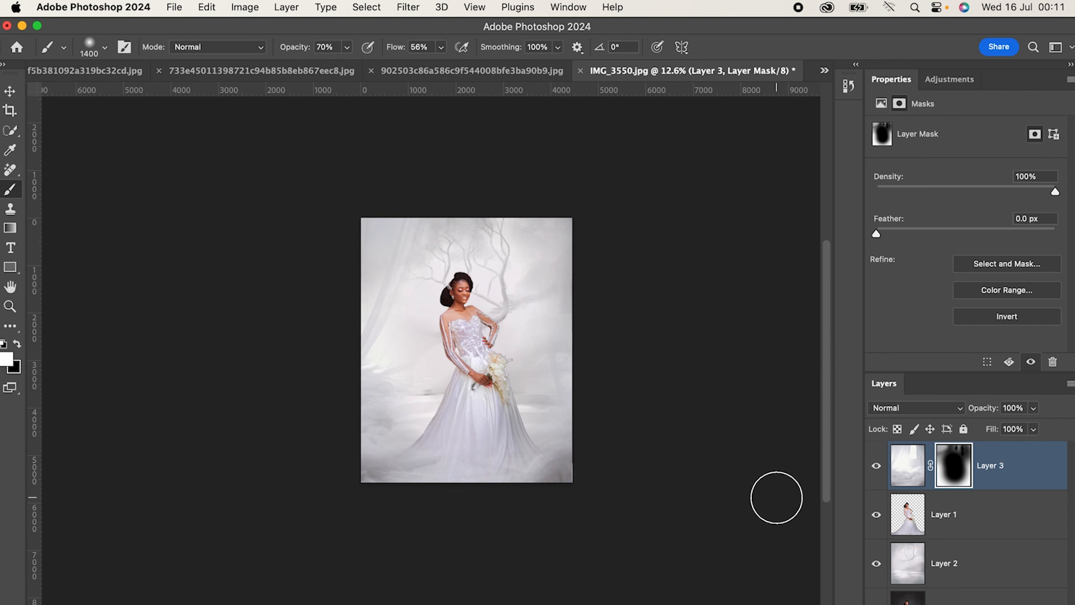
pyautogui.press('x')
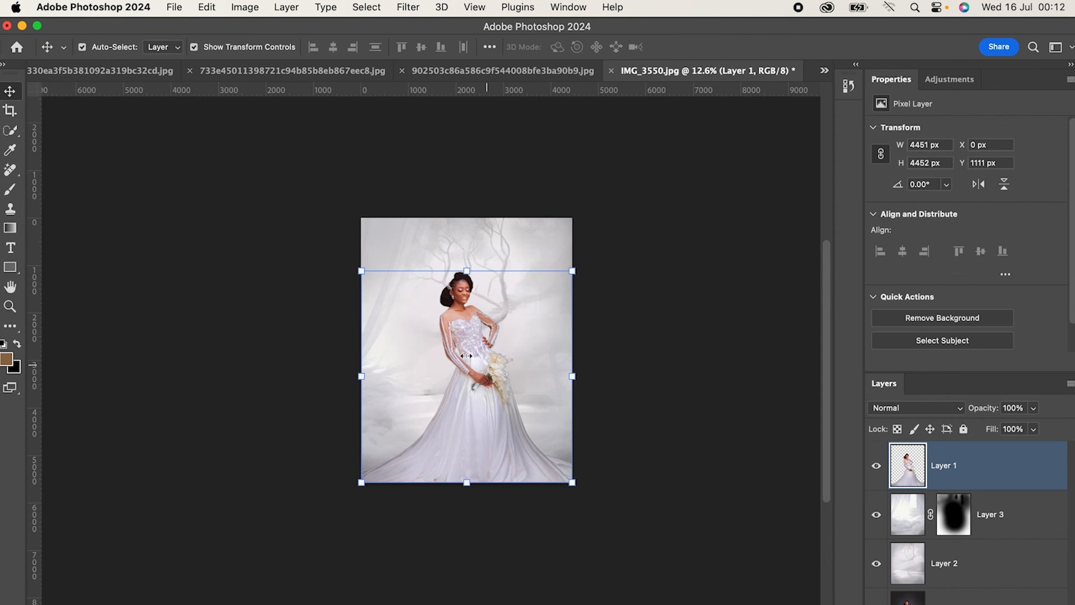
# Step: Copy the entire roses-and-doves image from 7fcc8e5330ea3f5b381092a319bc32cd.jpg and paste it into IMG_3550.jpg above the bride layer
pyautogui.click(300, 68)
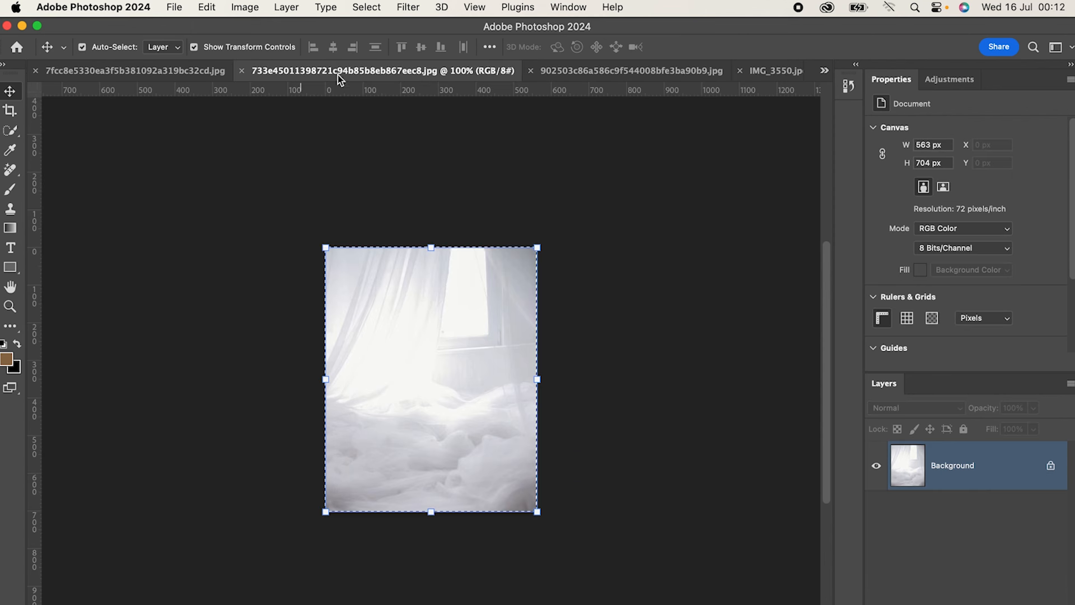
pyautogui.click(163, 72)
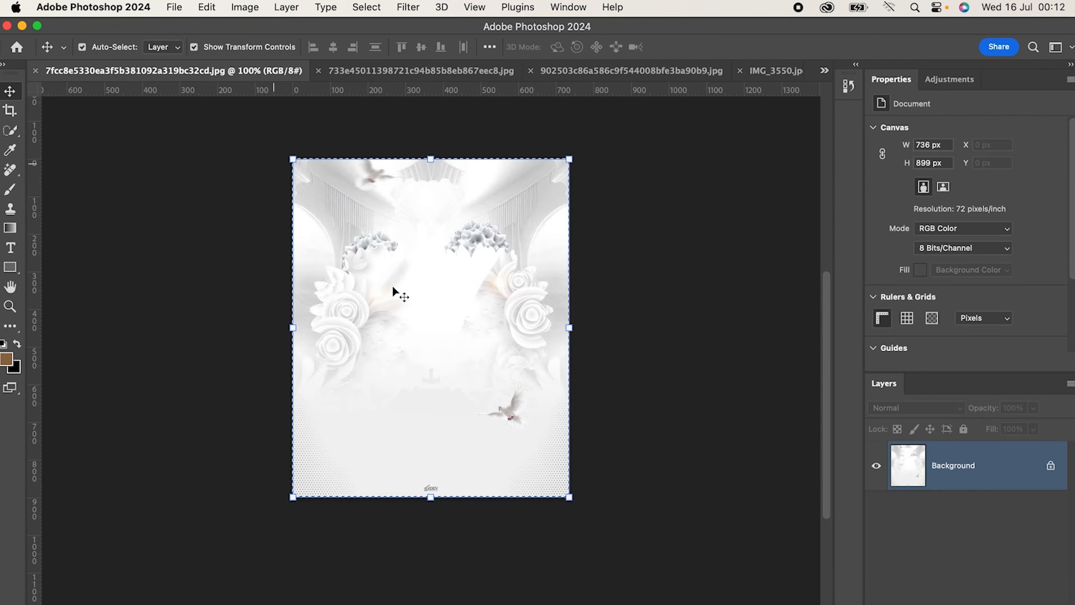
pyautogui.press('super+a')
pyautogui.press('super+c')
pyautogui.click(790, 71)
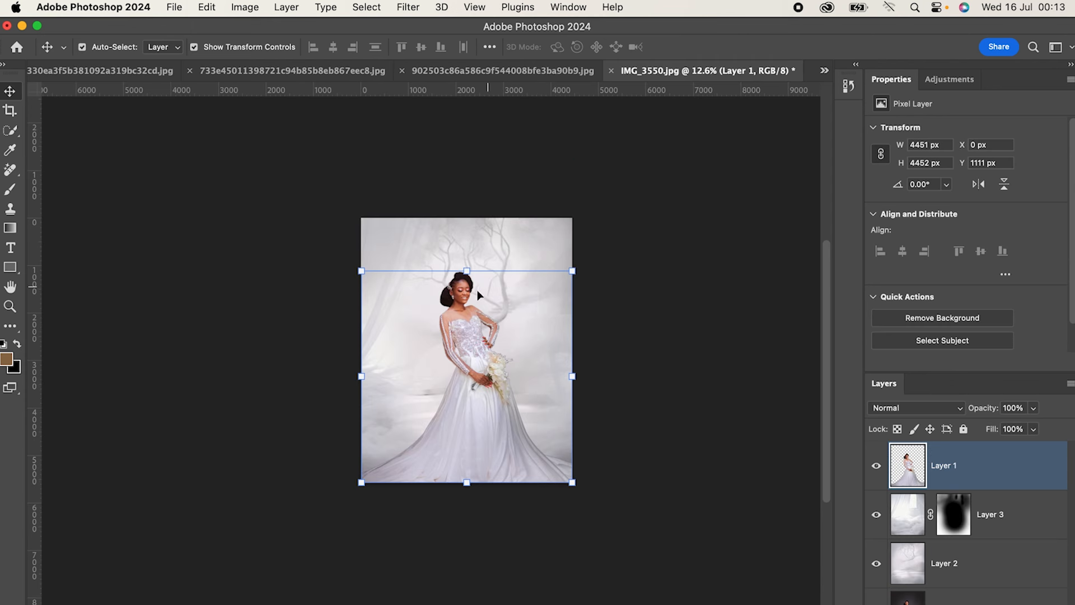
pyautogui.press('super+v')
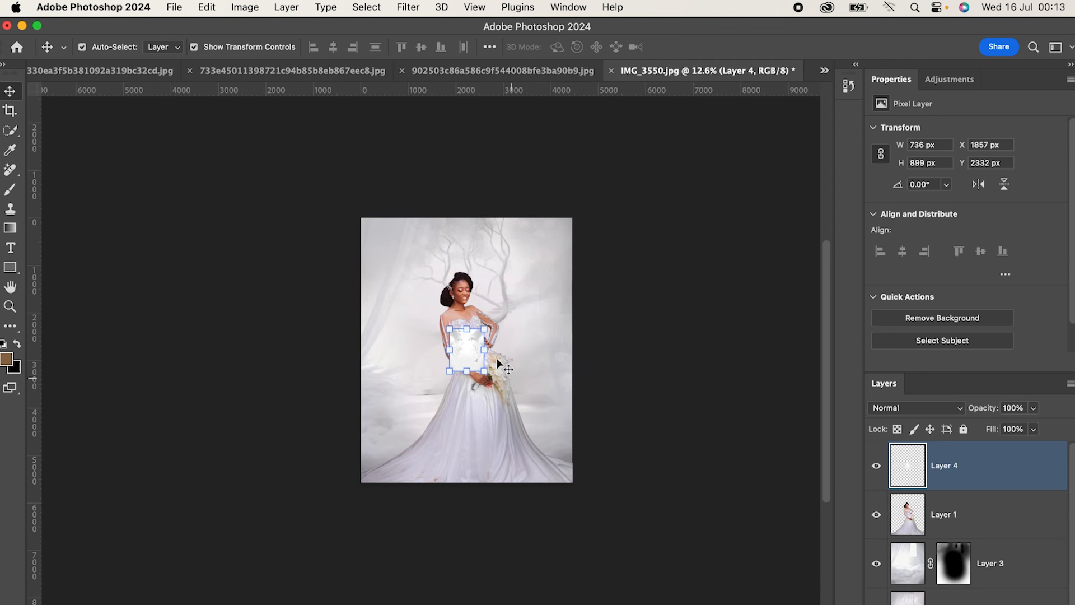
# Step: Scale the pasted roses-and-doves layer proportionally to about 4554 × 5563 px and move the bride's Layer 1 above it
pyautogui.moveTo(466, 329); pyautogui.dragTo(466, 279)
pyautogui.moveTo(467, 369); pyautogui.dragTo(475, 483)
pyautogui.moveTo(469, 281); pyautogui.dragTo(482, 217)
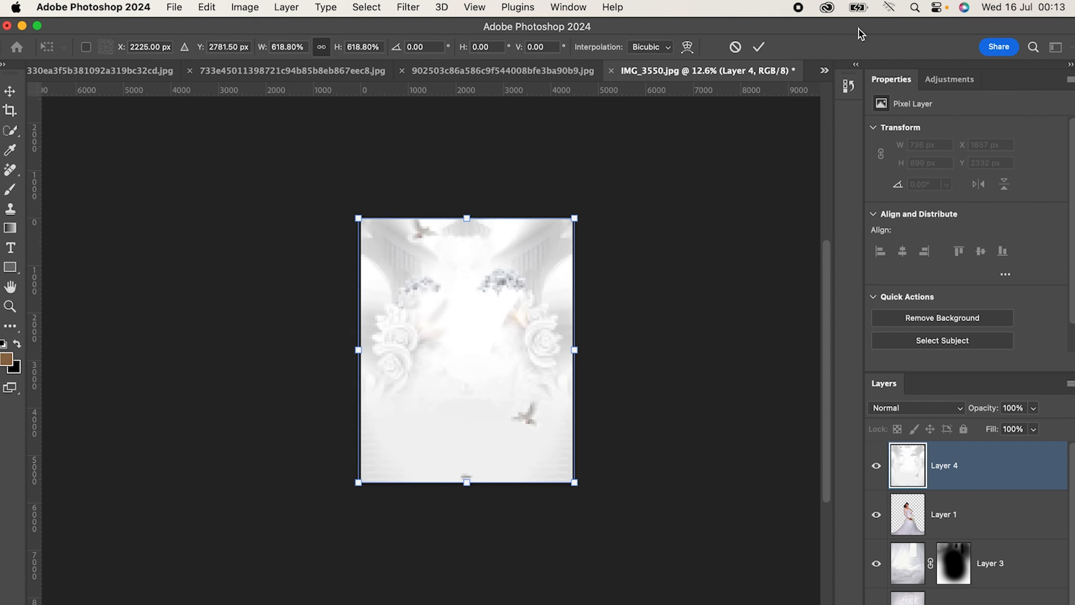
pyautogui.click(758, 48)
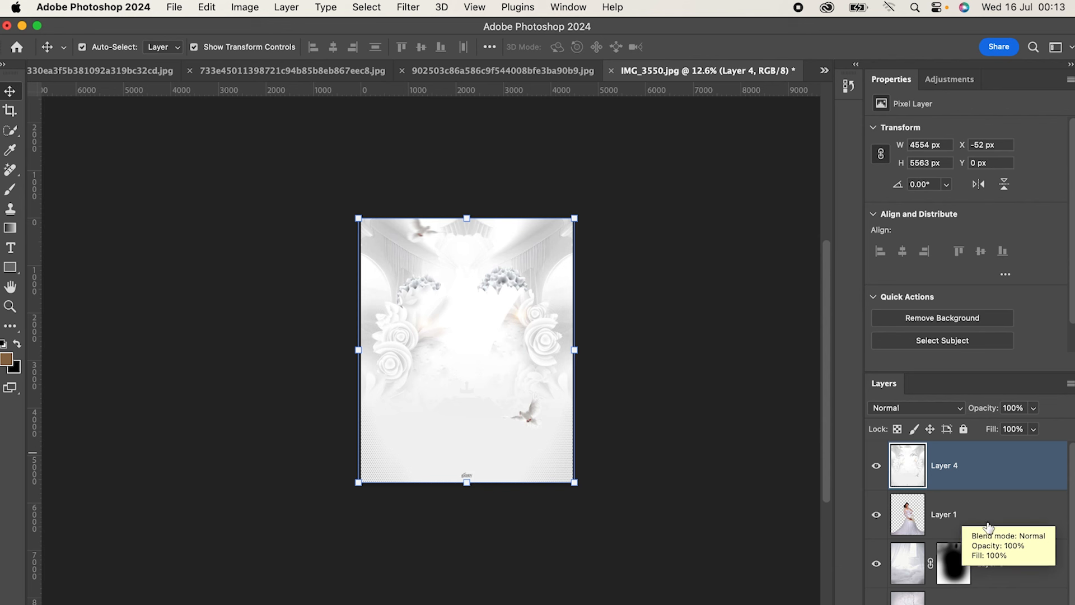
pyautogui.moveTo(961, 520); pyautogui.dragTo(952, 466)
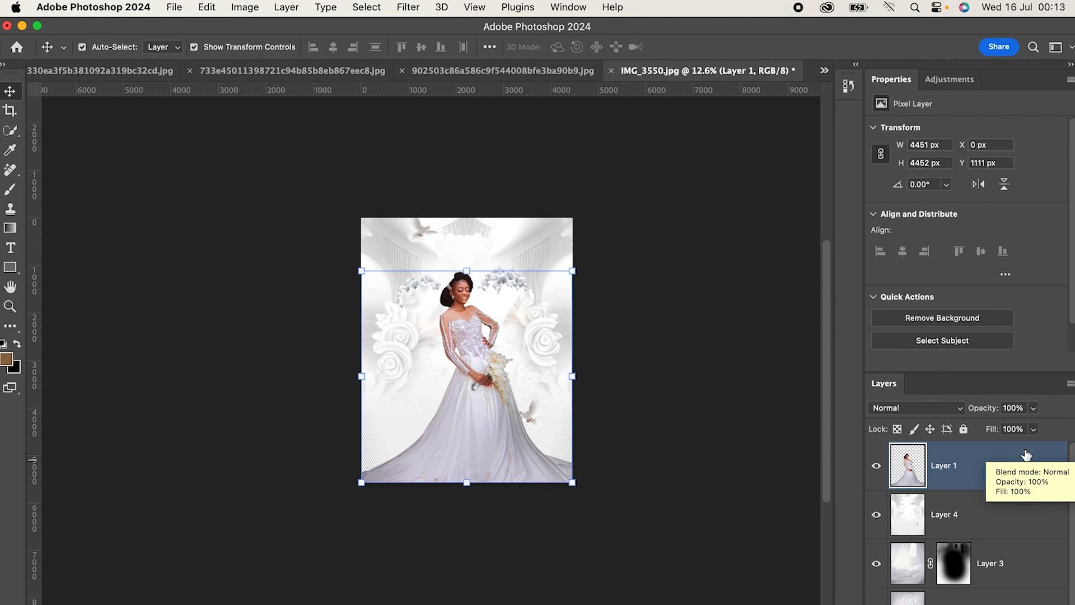
pyautogui.click(1033, 408)
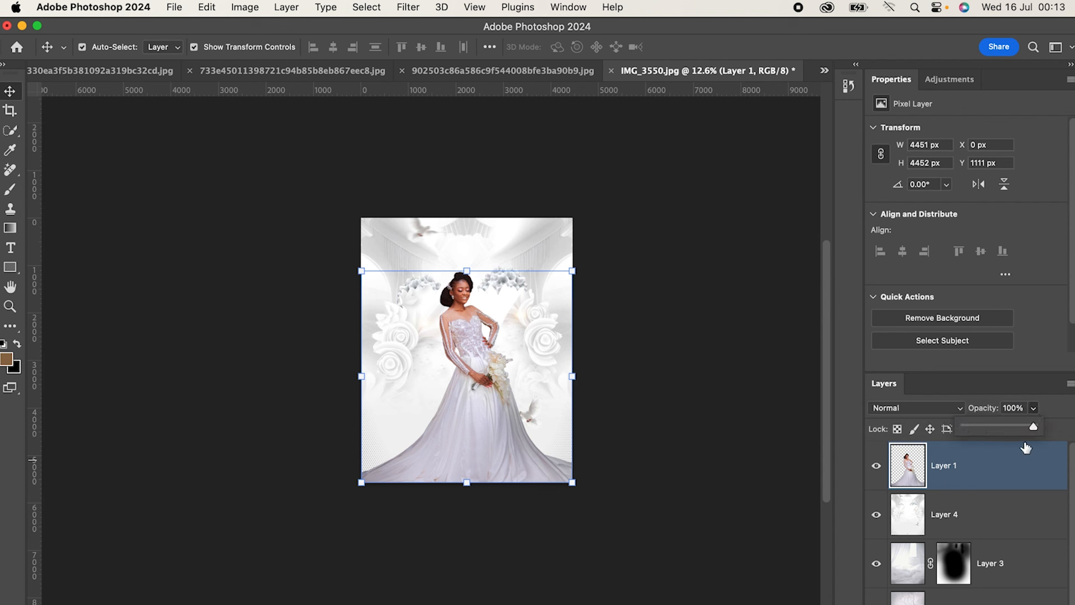
pyautogui.click(982, 426)
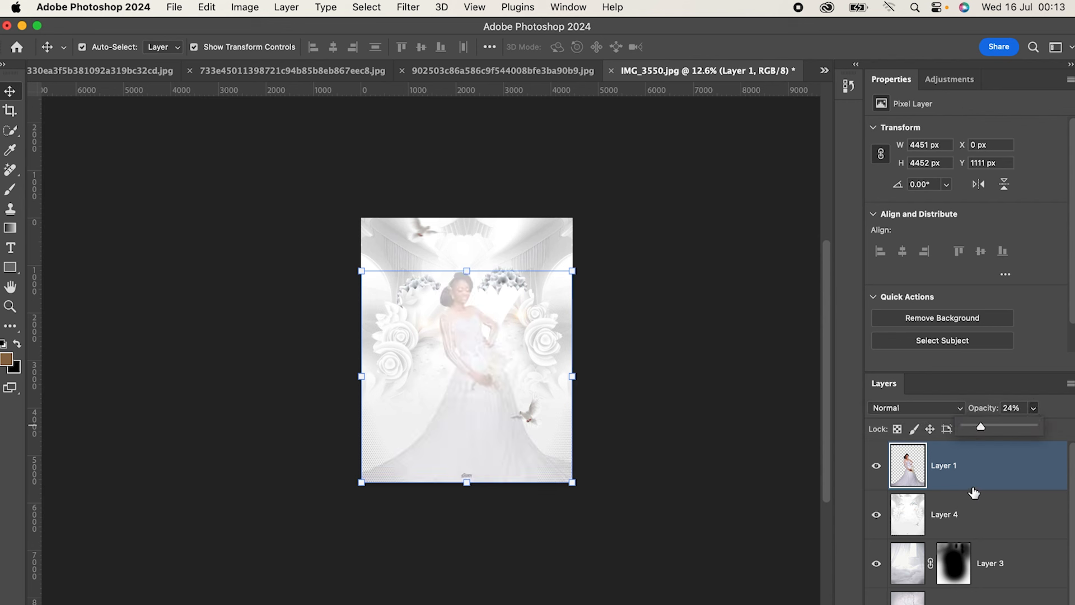
pyautogui.press('super+z')
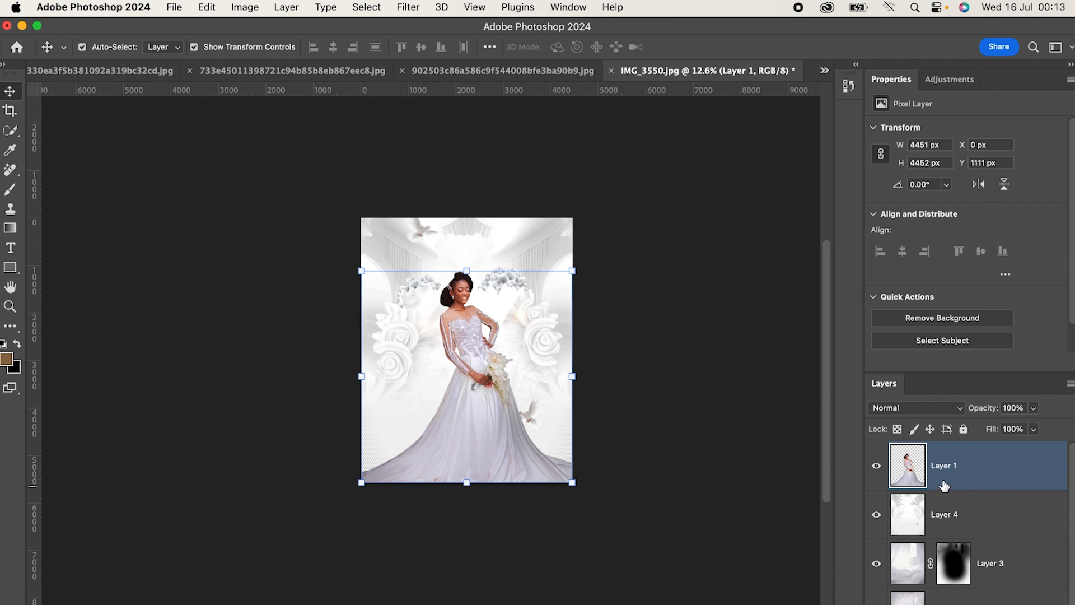
# Step: Lower the opacity of the roses-and-doves Layer 4 to 18%
pyautogui.click(976, 513)
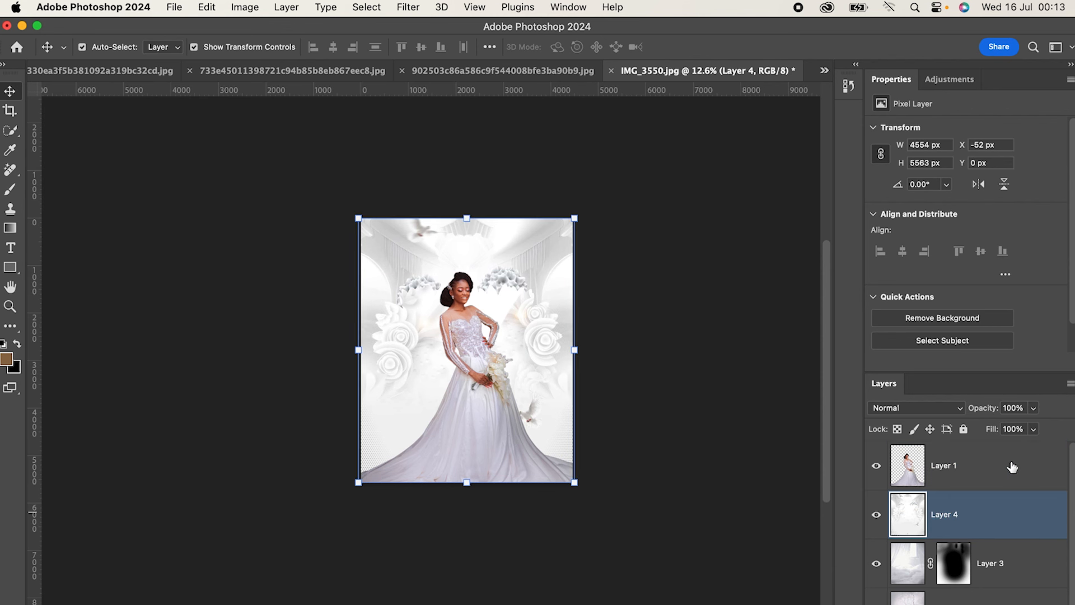
pyautogui.moveTo(1033, 408); pyautogui.dragTo(984, 430)
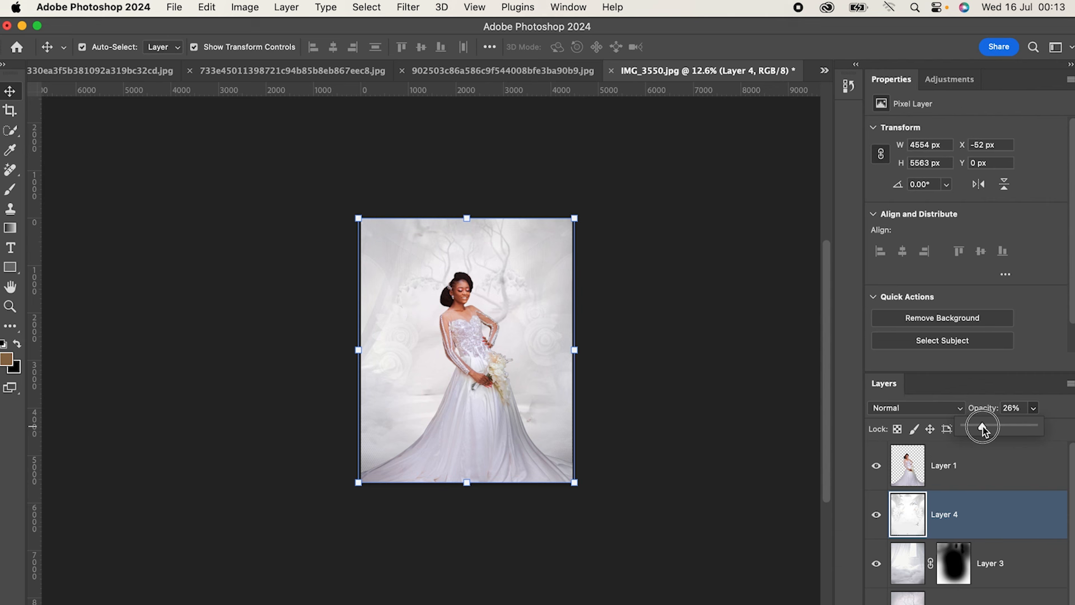
pyautogui.moveTo(980, 426); pyautogui.dragTo(977, 429)
pyautogui.scroll(5, 526, 365)
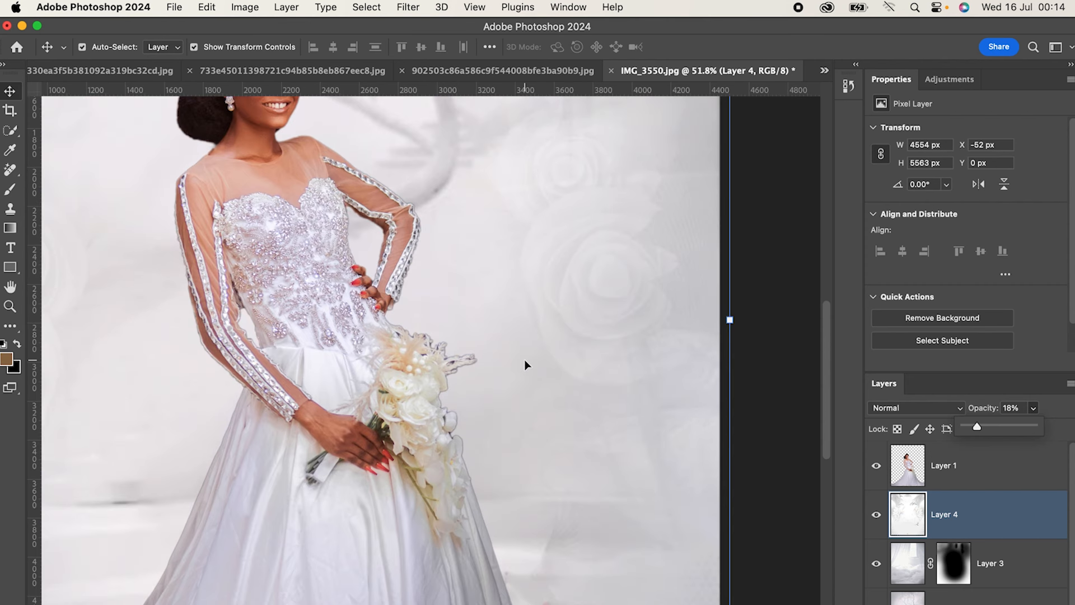
pyautogui.scroll(-3, 526, 365)
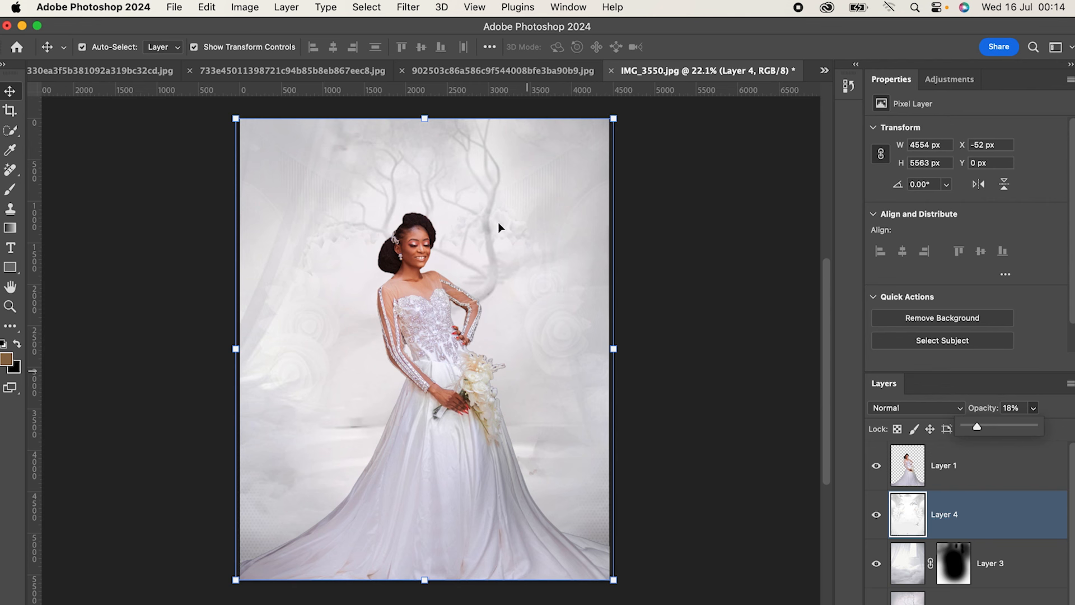
pyautogui.scroll(2, 424, 160)
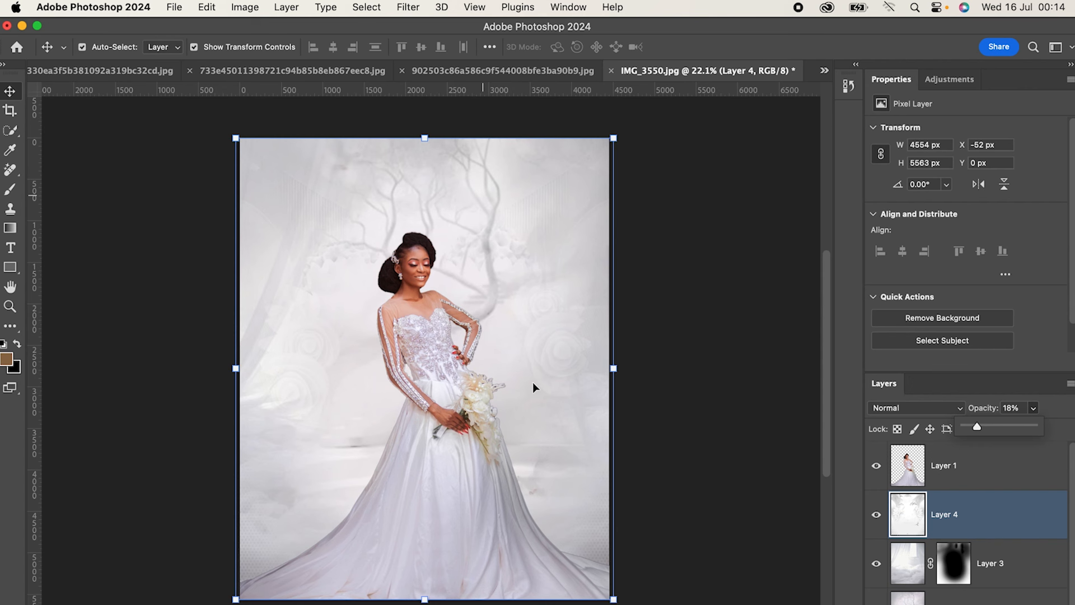
pyautogui.scroll(-3, 531, 399)
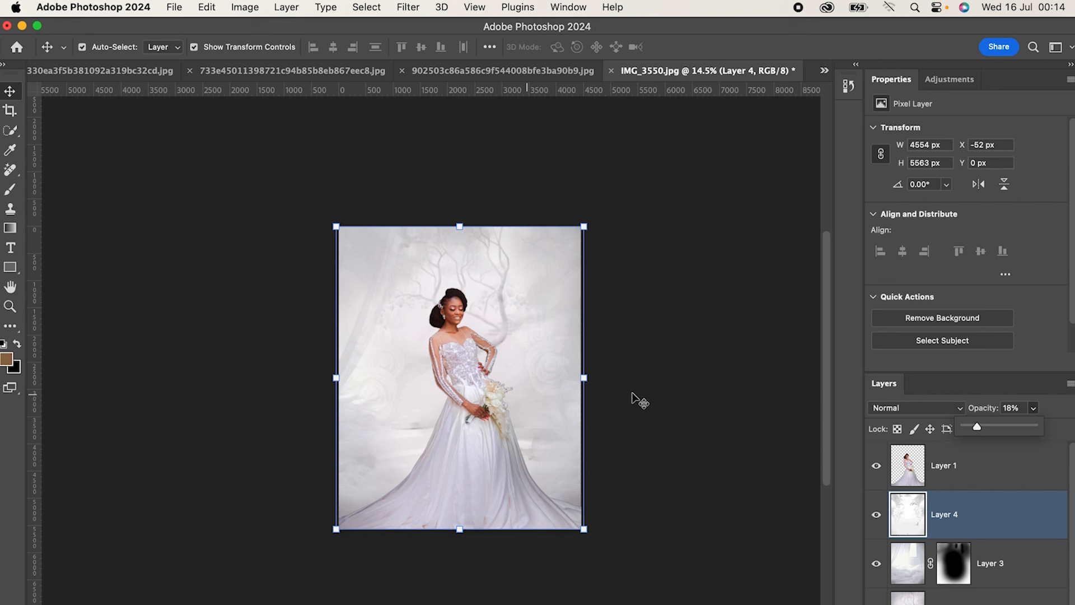
# Step: Toggle Layer 4's visibility several times to compare the composite with and without the faint roses
pyautogui.click(876, 517)
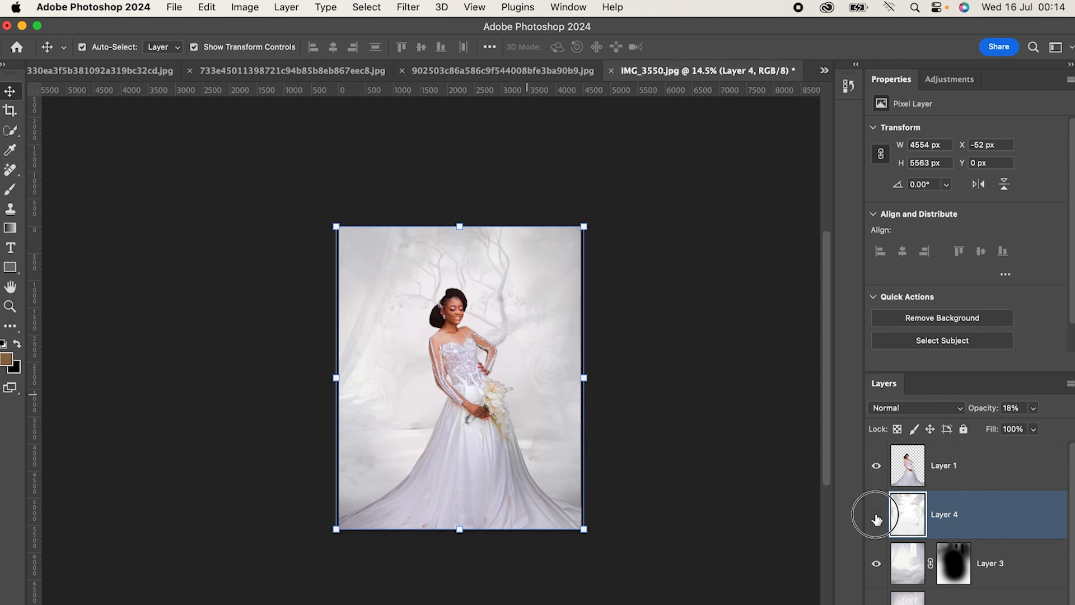
pyautogui.click(877, 517)
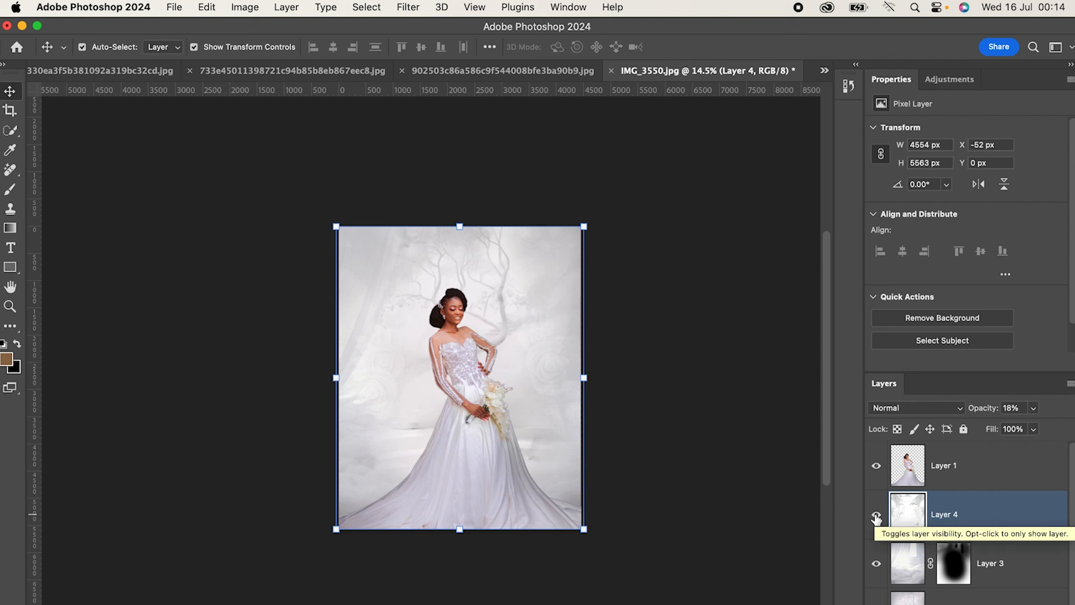
pyautogui.click(876, 517)
pyautogui.click(876, 517)
pyautogui.click(877, 518)
pyautogui.click(877, 519)
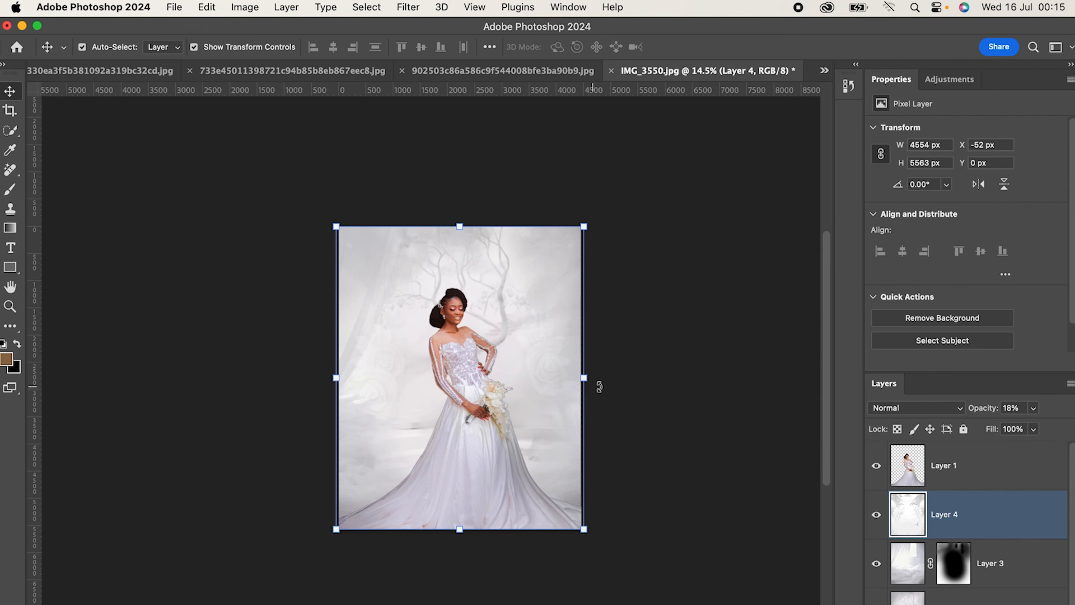
pyautogui.scroll(-3, 355, 189)
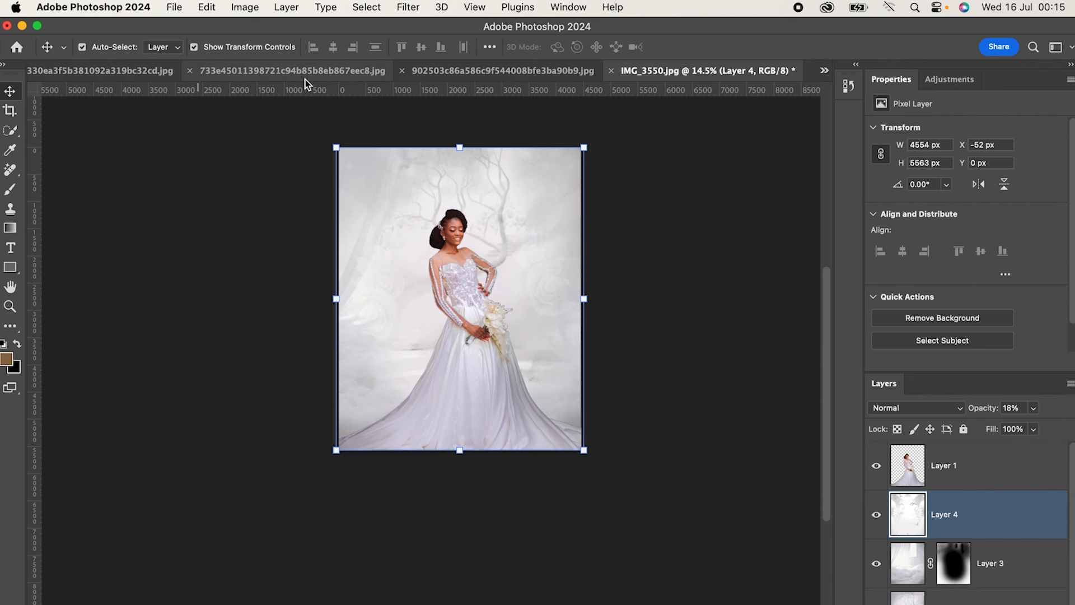
# Step: Lasso the lower dove in 7fcc8e5330ea3f5b381092a319bc32cd.jpg after clearing the old selection, and move the cutout into IMG_3550.jpg
pyautogui.click(146, 81)
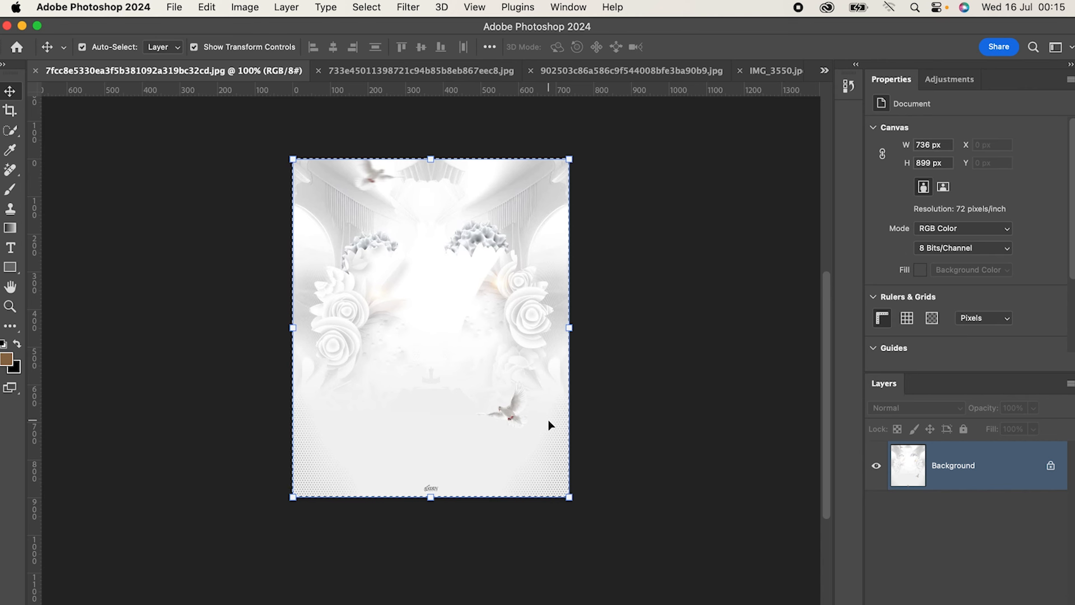
pyautogui.press('super+d')
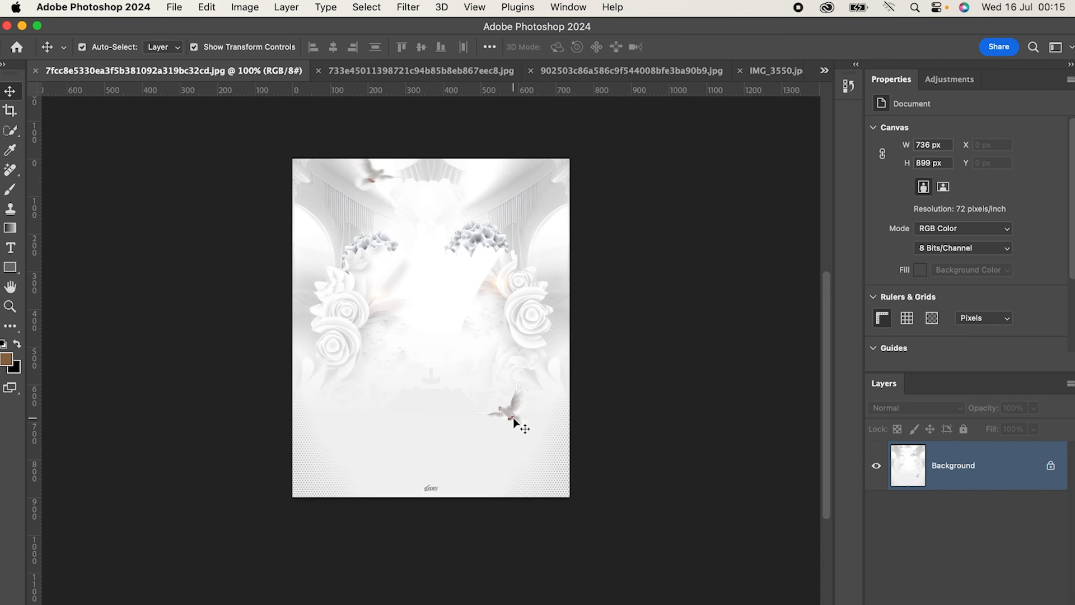
pyautogui.press('j')
pyautogui.moveTo(485, 384)
pyautogui.mouseDown()
pyautogui.moveTo(457, 417)
pyautogui.moveTo(488, 449)
pyautogui.moveTo(535, 464)
pyautogui.moveTo(552, 439)
pyautogui.moveTo(549, 399)
pyautogui.moveTo(530, 379)
pyautogui.moveTo(482, 379)
pyautogui.mouseUp()
pyautogui.press('v')
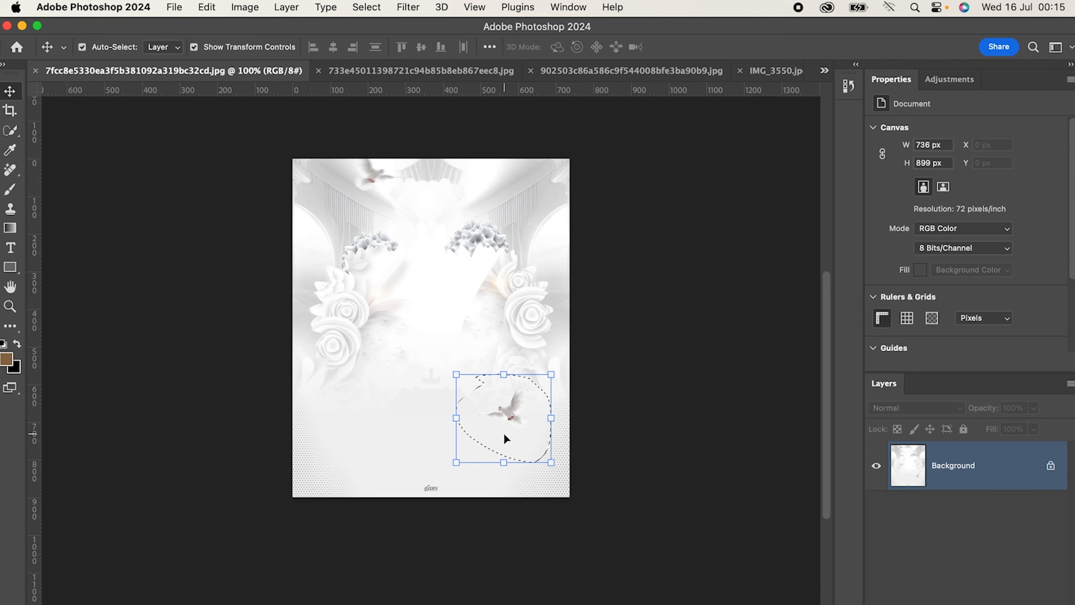
pyautogui.moveTo(503, 432)
pyautogui.mouseDown()
pyautogui.moveTo(613, 387)
pyautogui.moveTo(708, 267)
pyautogui.moveTo(773, 65)
pyautogui.moveTo(700, 209)
pyautogui.moveTo(519, 272)
pyautogui.moveTo(585, 209)
pyautogui.mouseUp()
# Step: Scale the dove cutout to about 1482 × 1382 px and place it in the upper-right corner of the bride image
pyautogui.press('super+t')
pyautogui.scroll(-1, 546, 251)
pyautogui.moveTo(546, 251); pyautogui.dragTo(496, 195)
pyautogui.scroll(3, 531, 227)
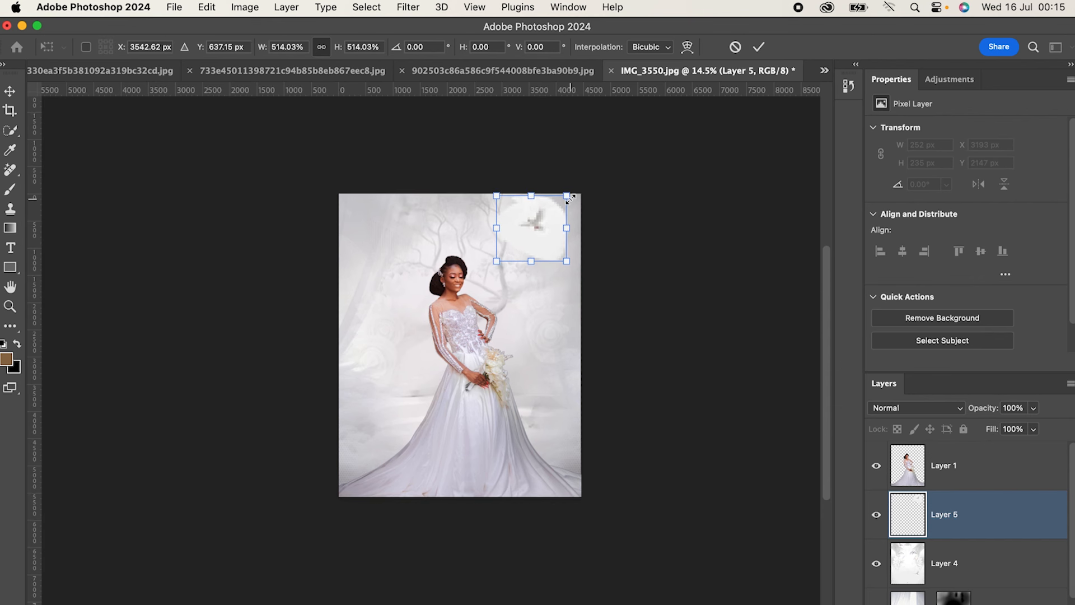
pyautogui.moveTo(570, 198); pyautogui.dragTo(561, 223)
pyautogui.click(758, 47)
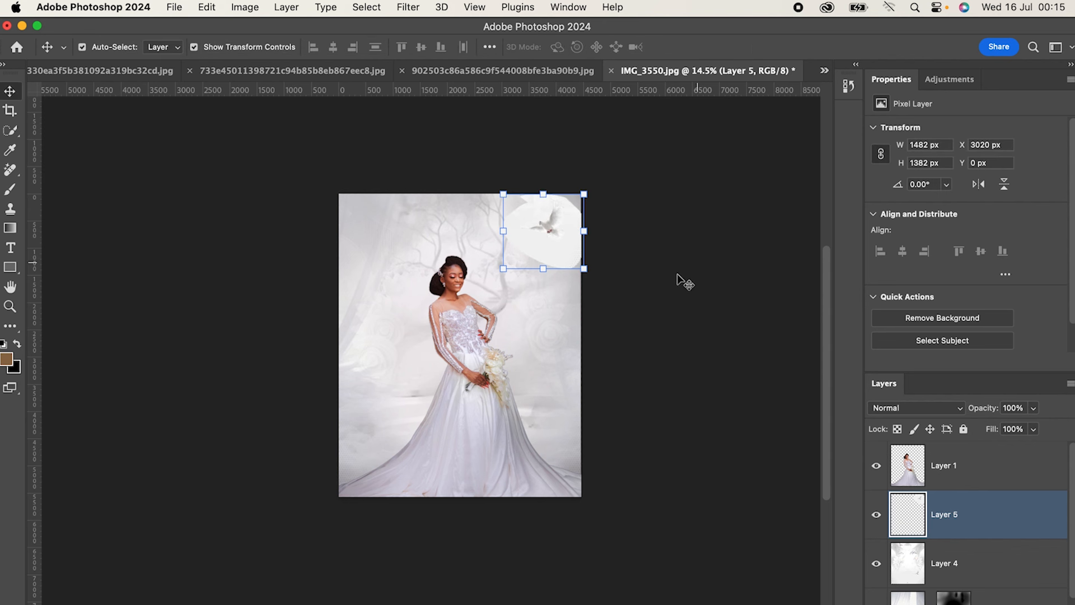
pyautogui.click(915, 413)
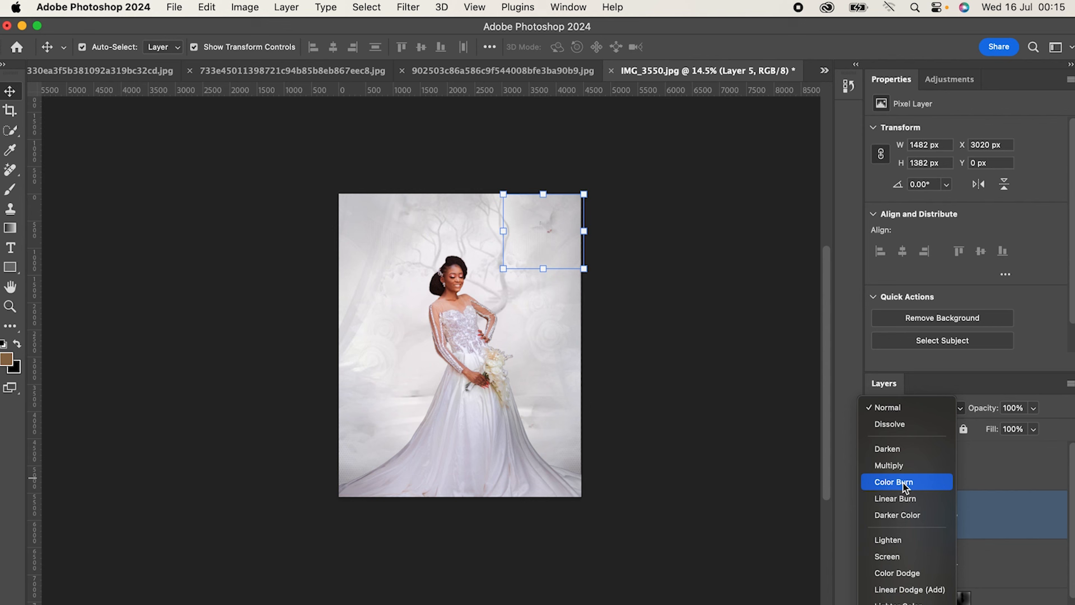
pyautogui.click(690, 438)
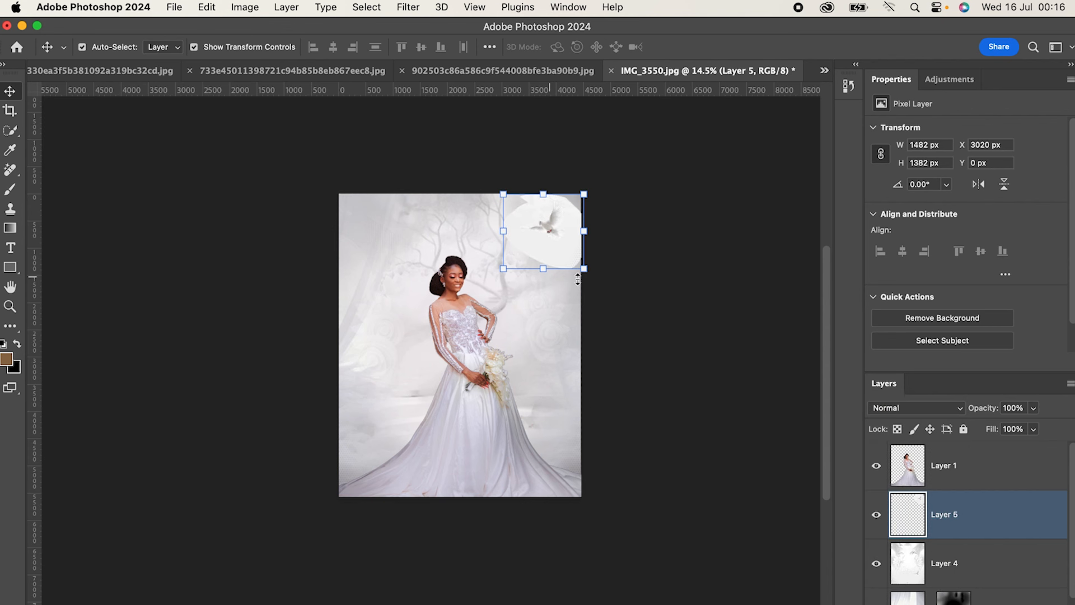
pyautogui.click(977, 556)
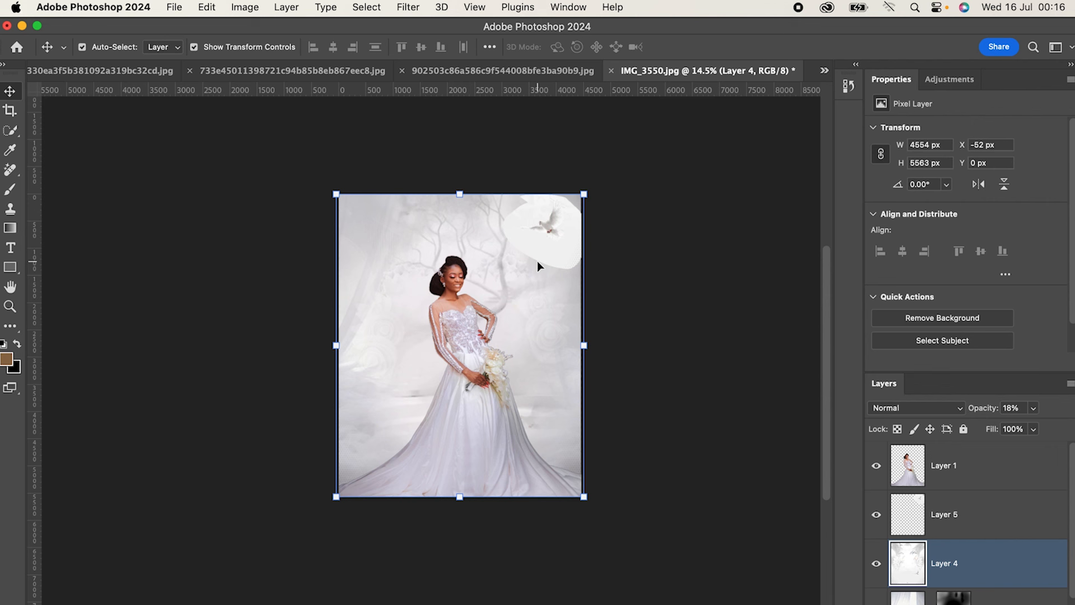
pyautogui.click(955, 526)
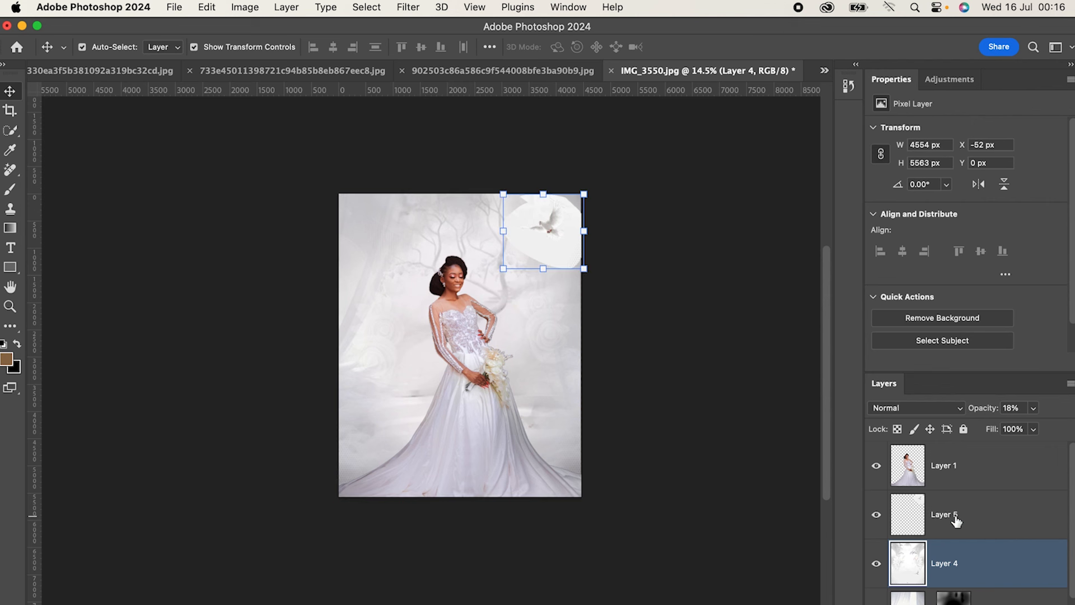
# Step: Preview the blend modes one after another on the dove's Layer 5, from Dissolve onward, to compare how its pale surround blends
pyautogui.click(918, 413)
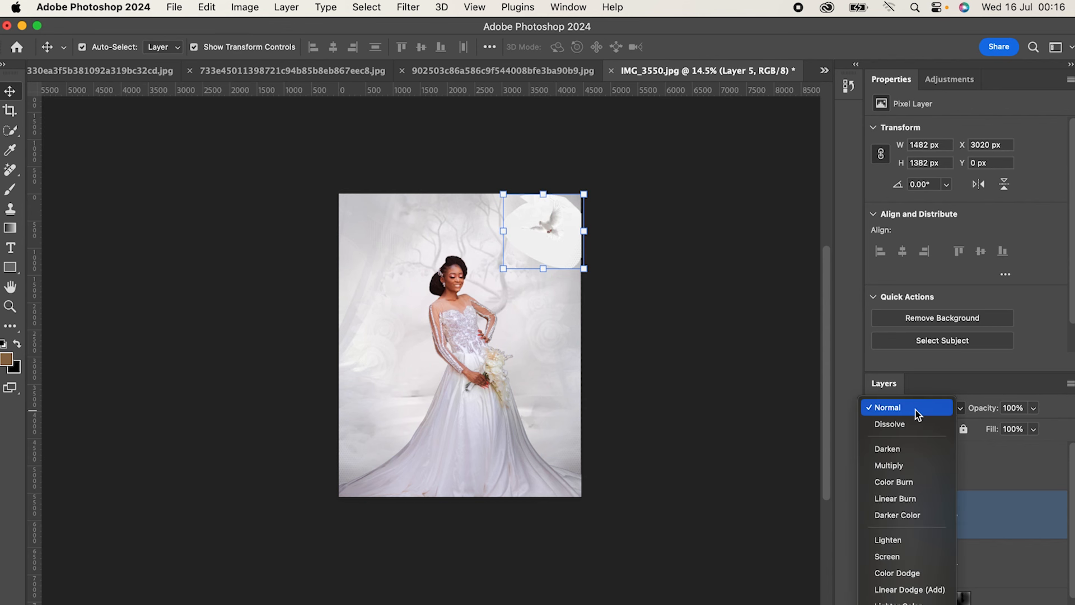
pyautogui.press('Down')
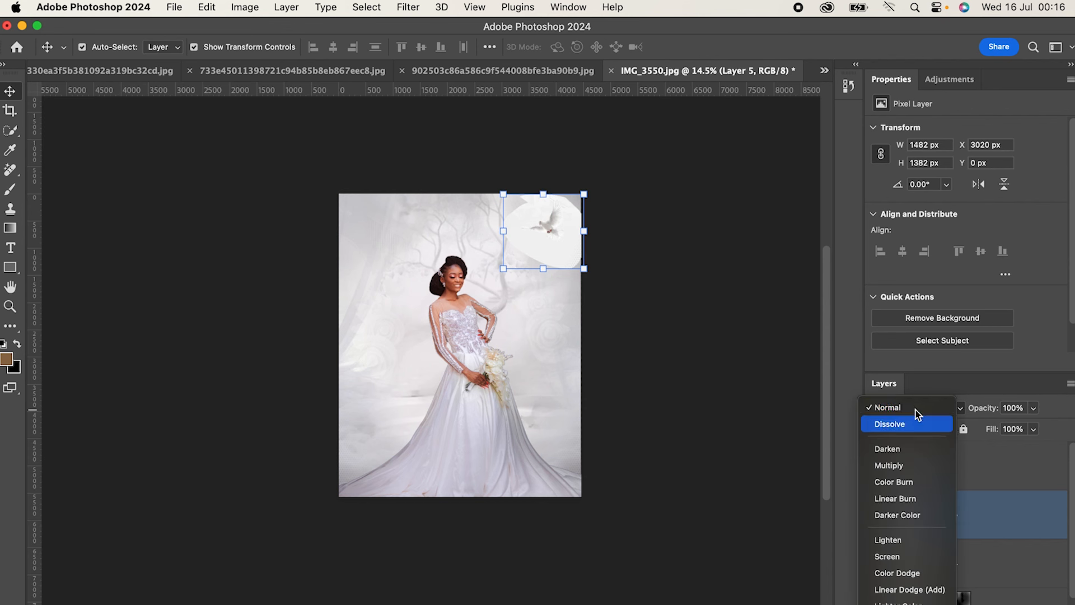
pyautogui.press('Down')
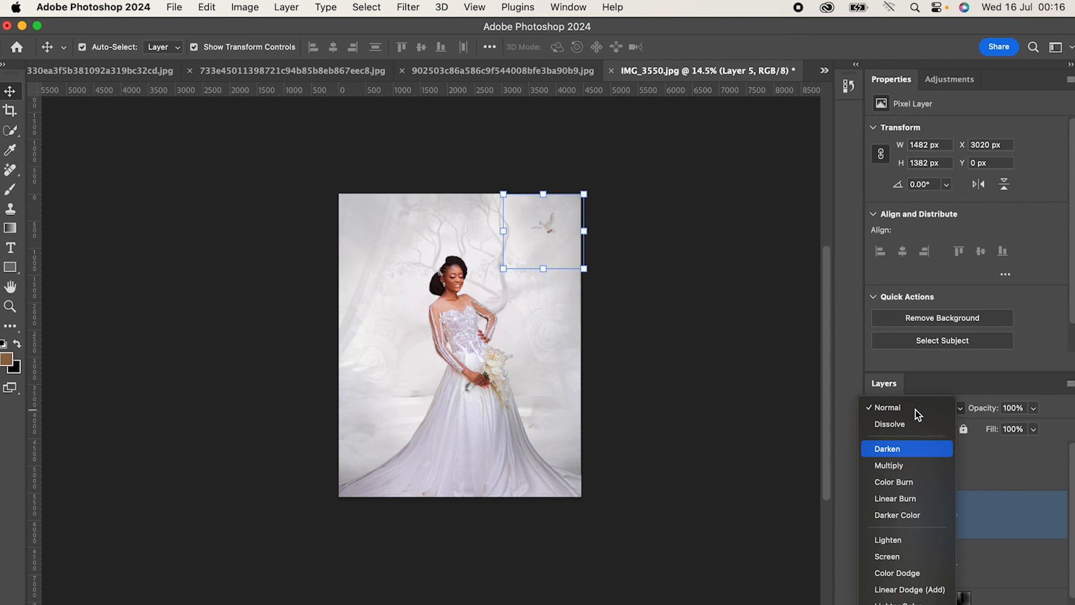
pyautogui.press('Down')
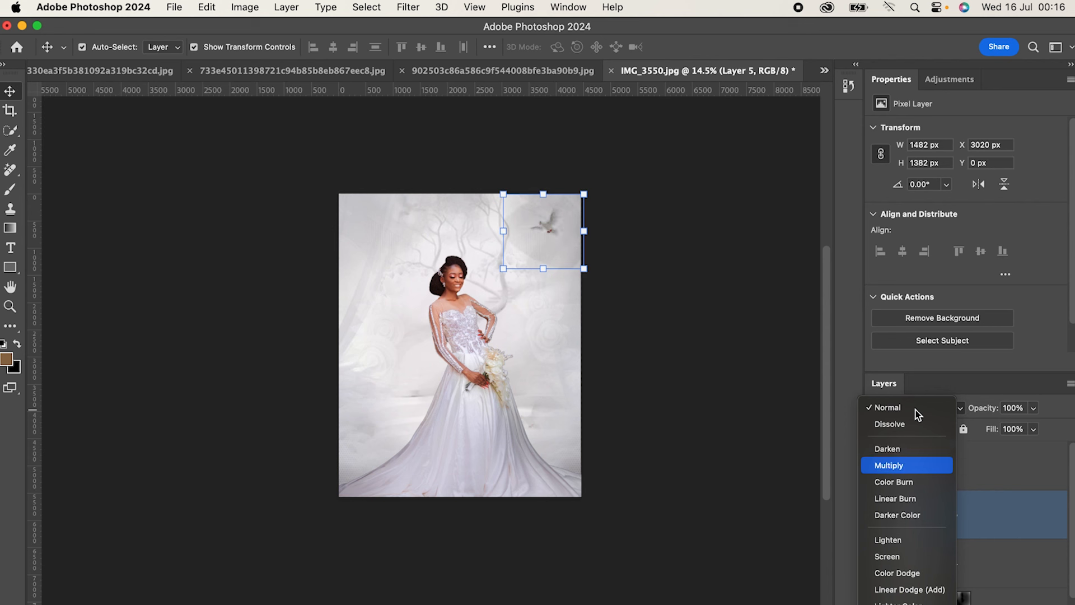
pyautogui.press('Down')
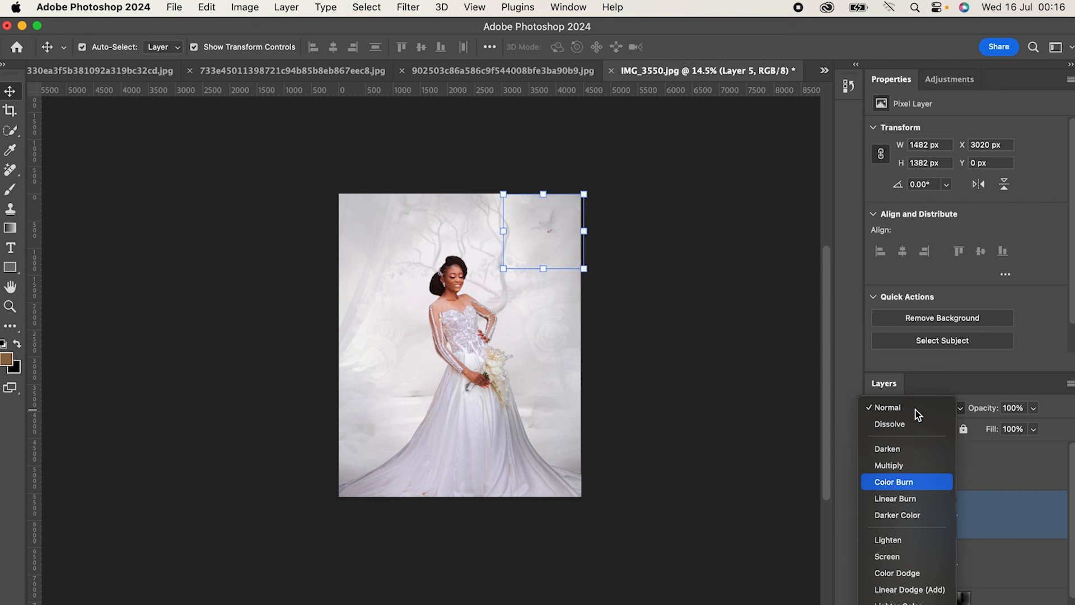
pyautogui.press('Down')
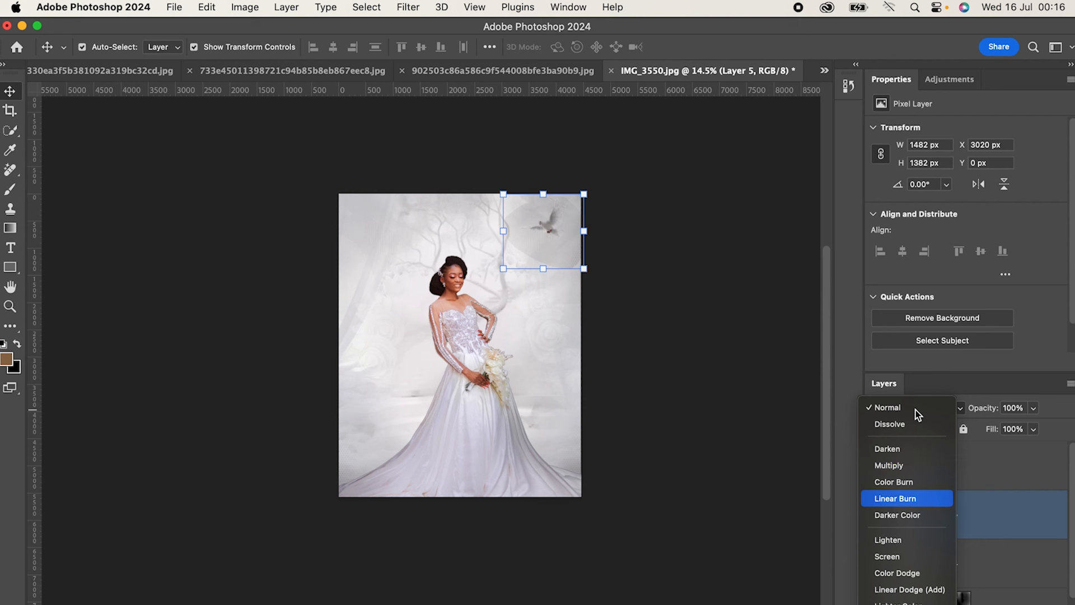
pyautogui.press('Down')
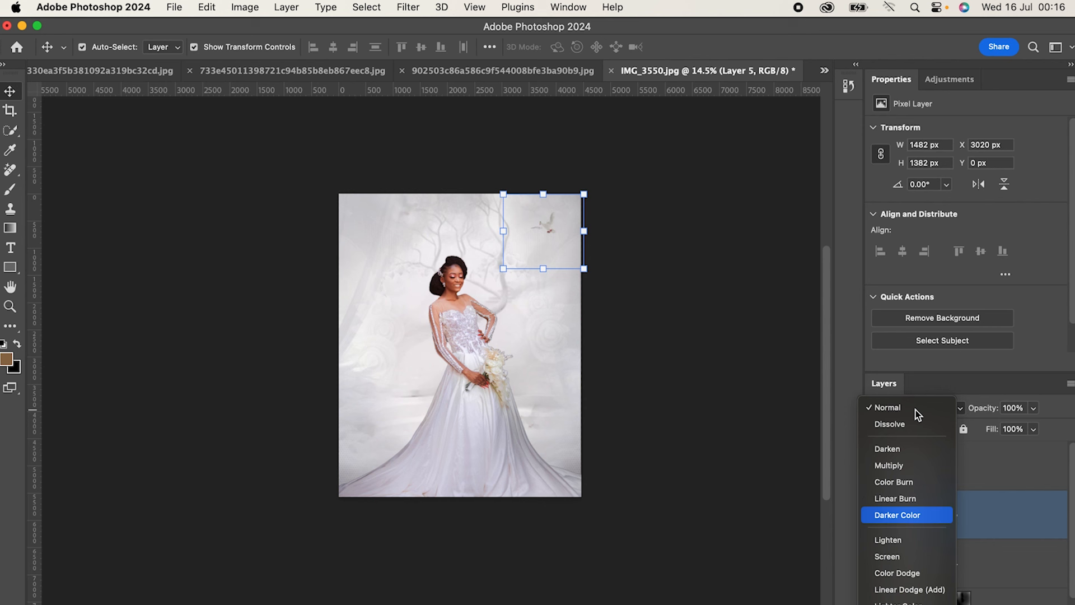
pyautogui.press('Down')
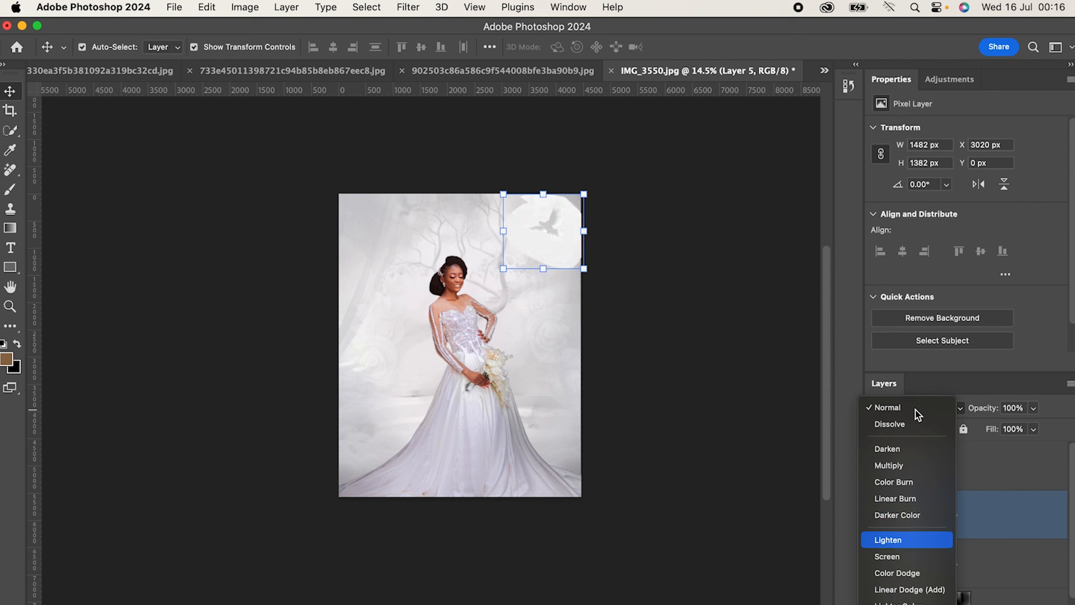
pyautogui.press('Down')
pyautogui.press('Down')
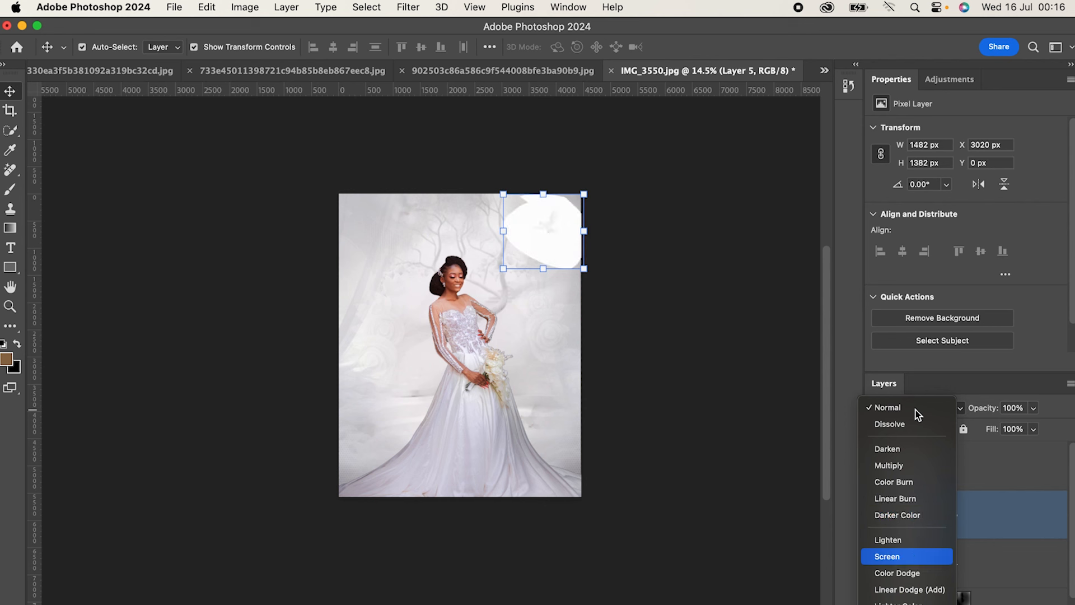
pyautogui.press('Down')
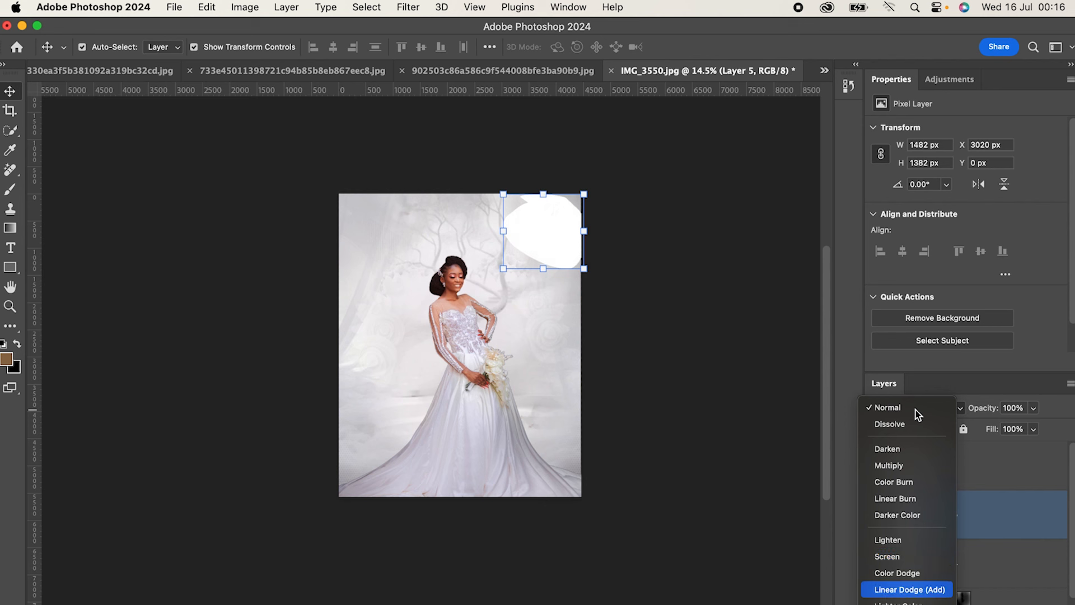
pyautogui.press('Down')
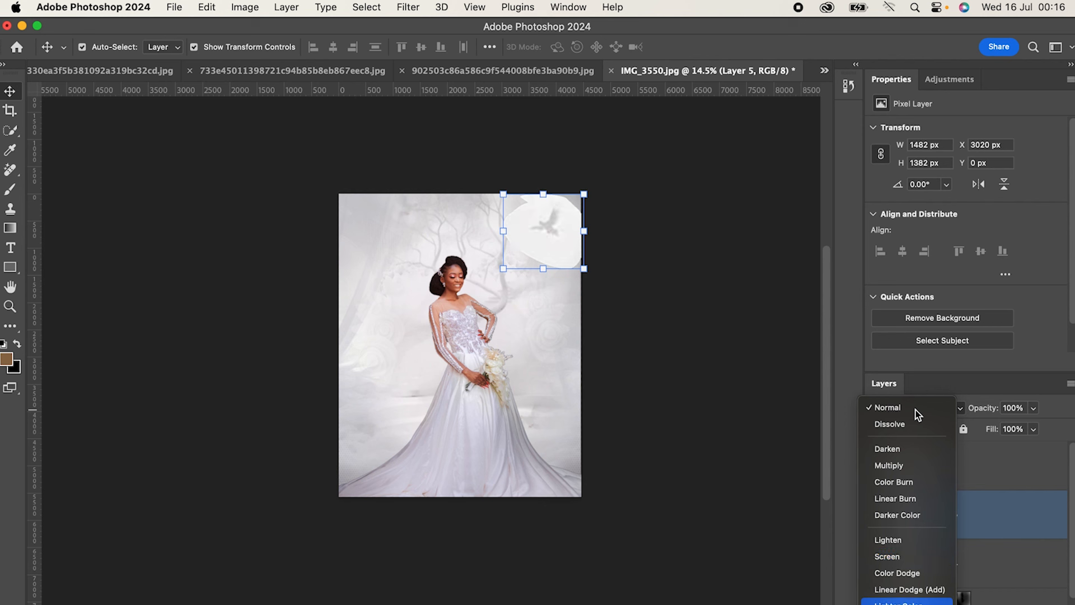
pyautogui.press('Down')
pyautogui.press('Down')
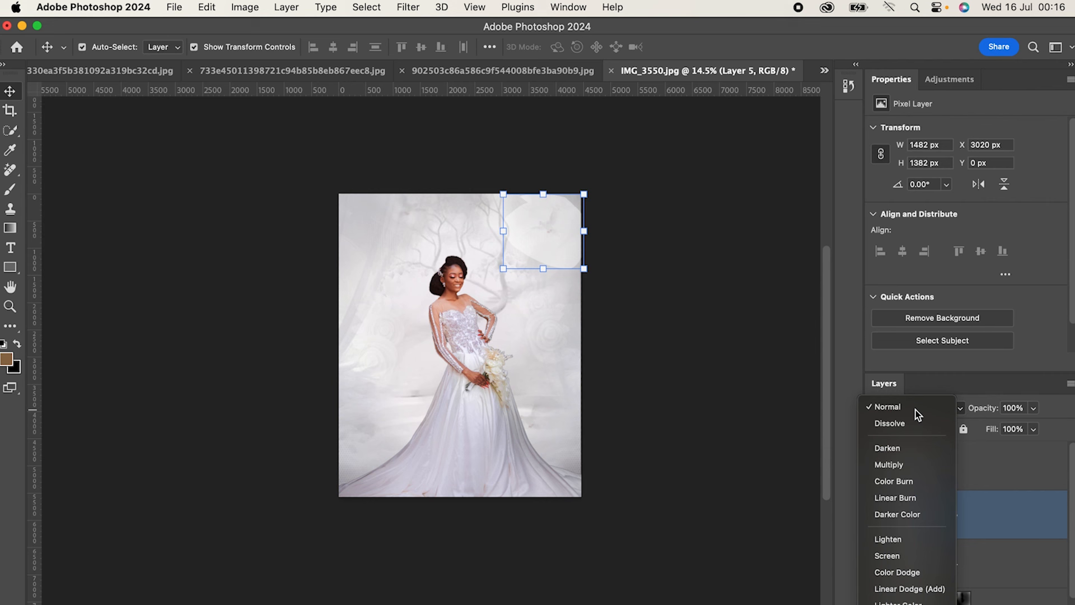
pyautogui.press('Down')
pyautogui.press('Down')
pyautogui.press('Down')
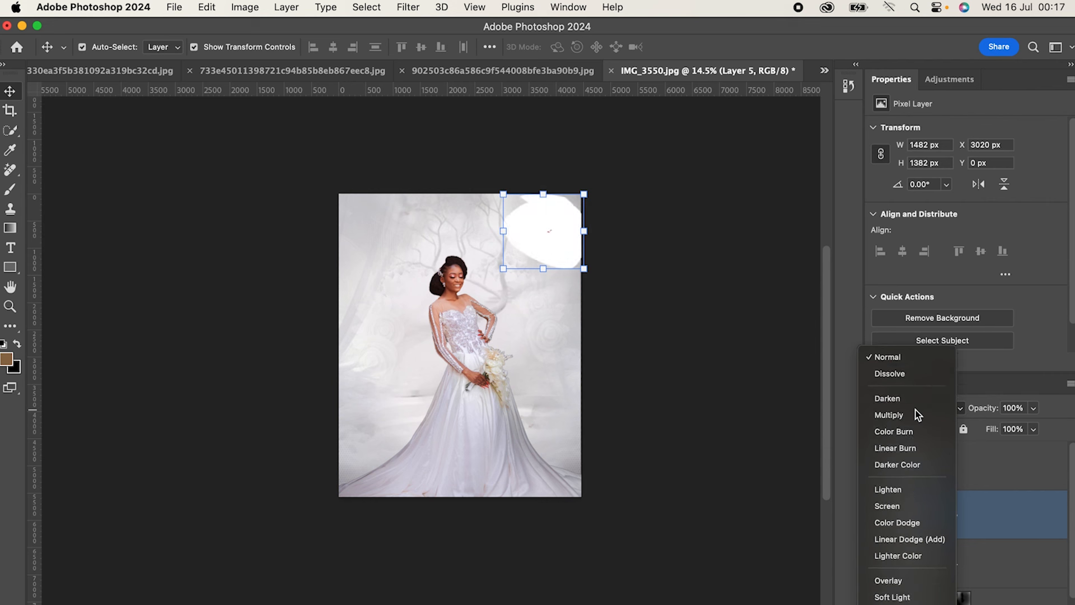
pyautogui.press('Down')
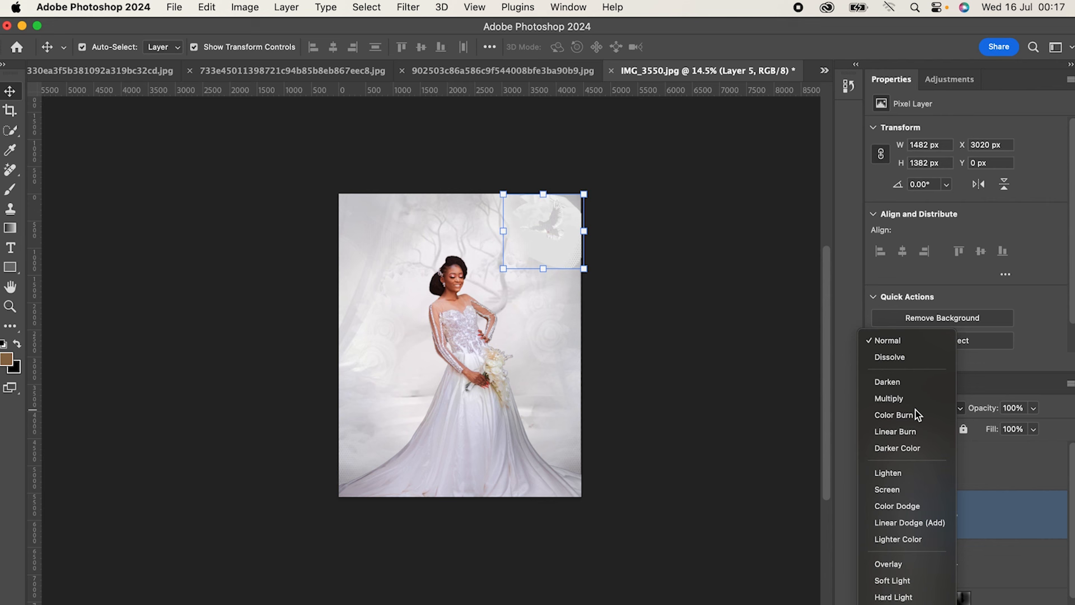
pyautogui.scroll(-2, 915, 410)
pyautogui.scroll(-1, 916, 410)
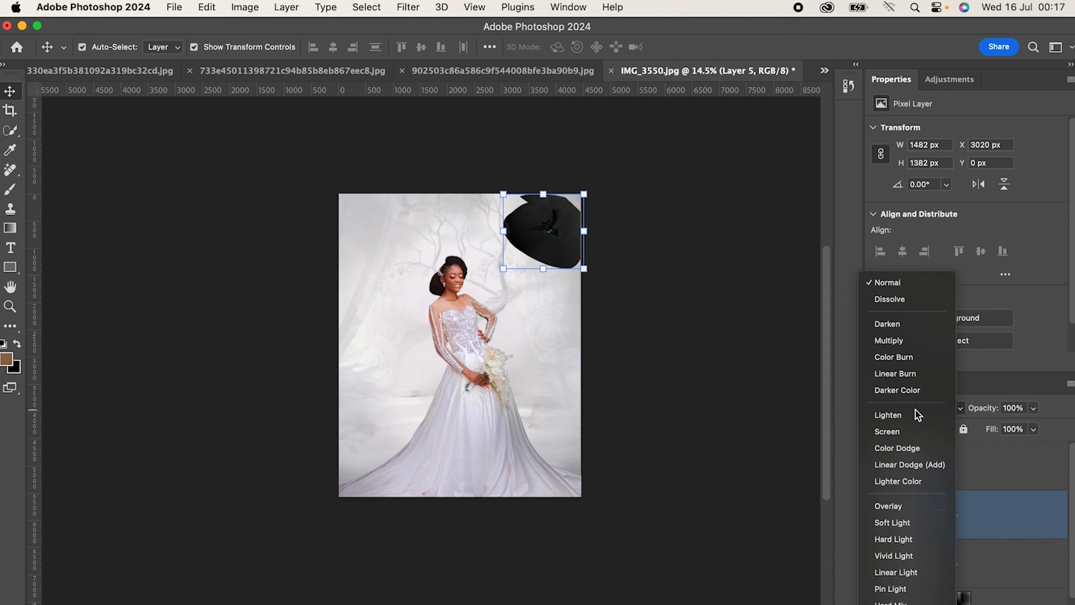
# Step: Set the blend mode of the dove on Layer 5 to Color Burn
pyautogui.scroll(-1, 916, 410)
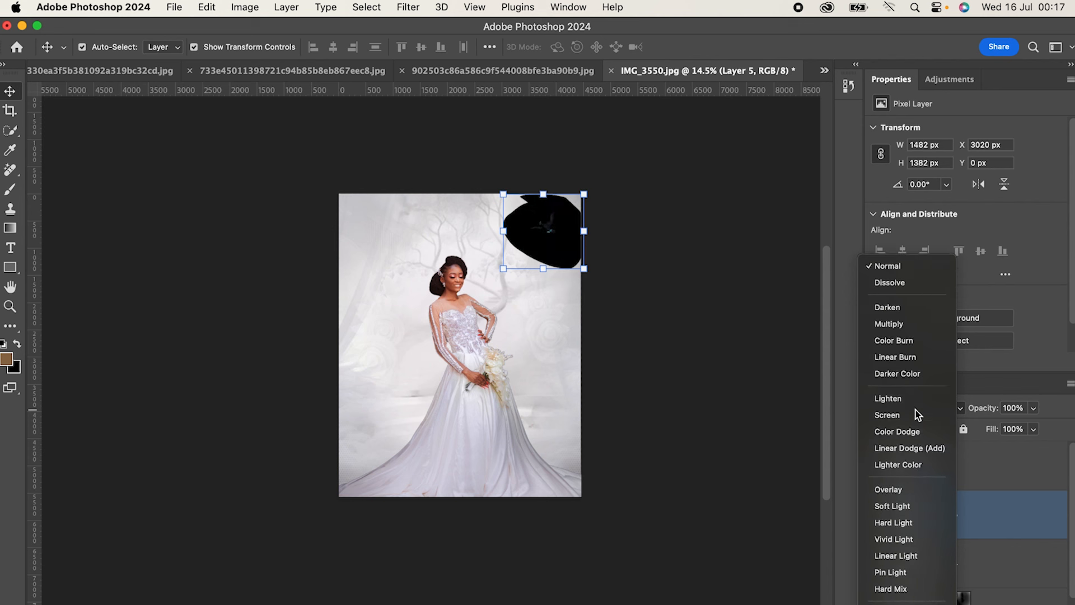
pyautogui.scroll(-1, 915, 410)
pyautogui.scroll(-1, 916, 414)
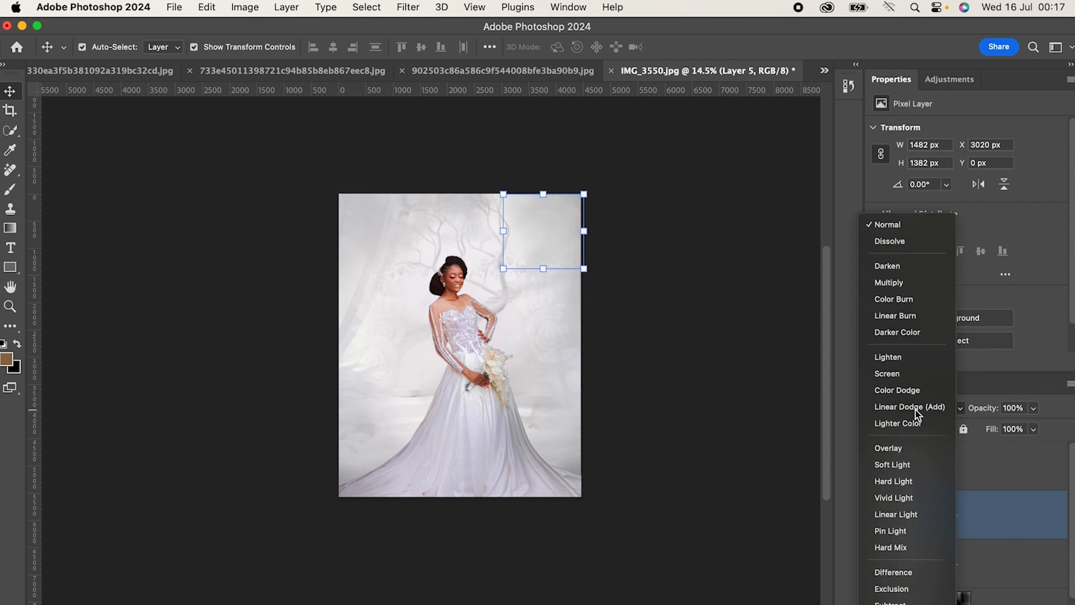
pyautogui.scroll(-1, 915, 414)
pyautogui.scroll(-1, 915, 414)
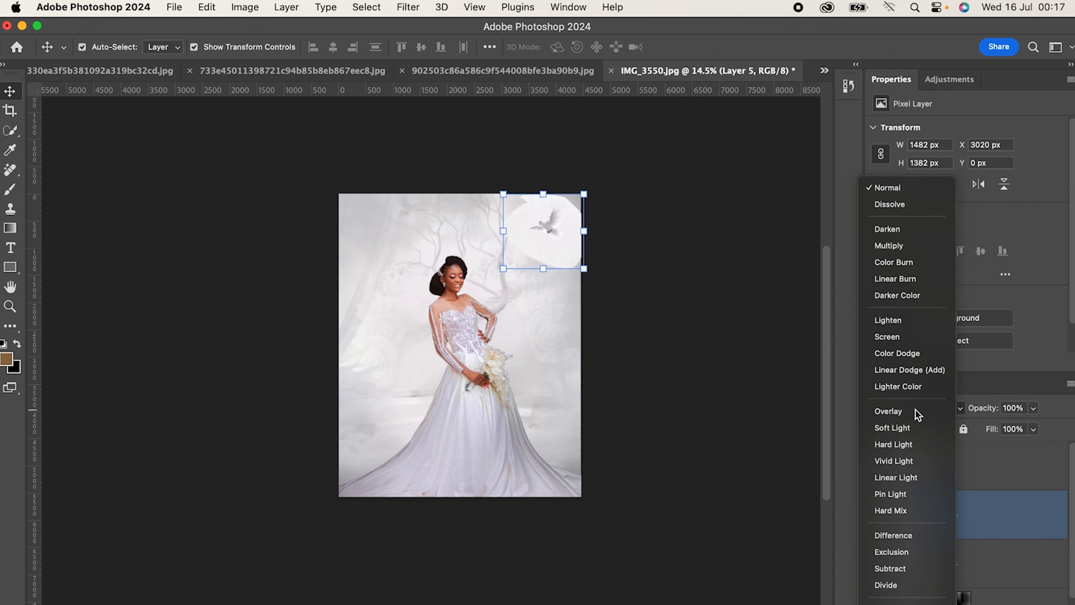
pyautogui.click(895, 262)
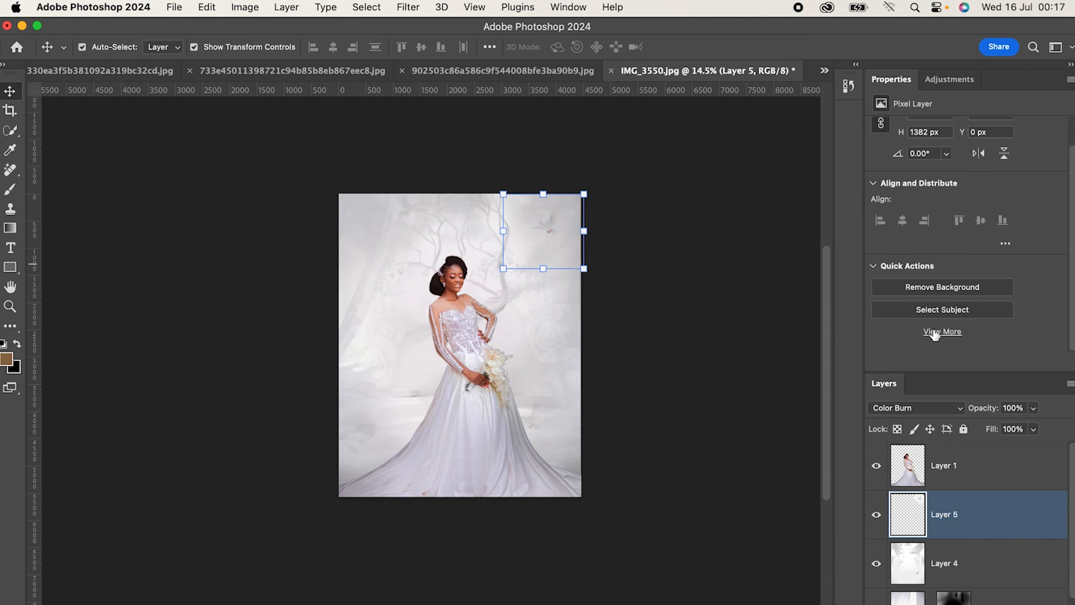
pyautogui.click(929, 409)
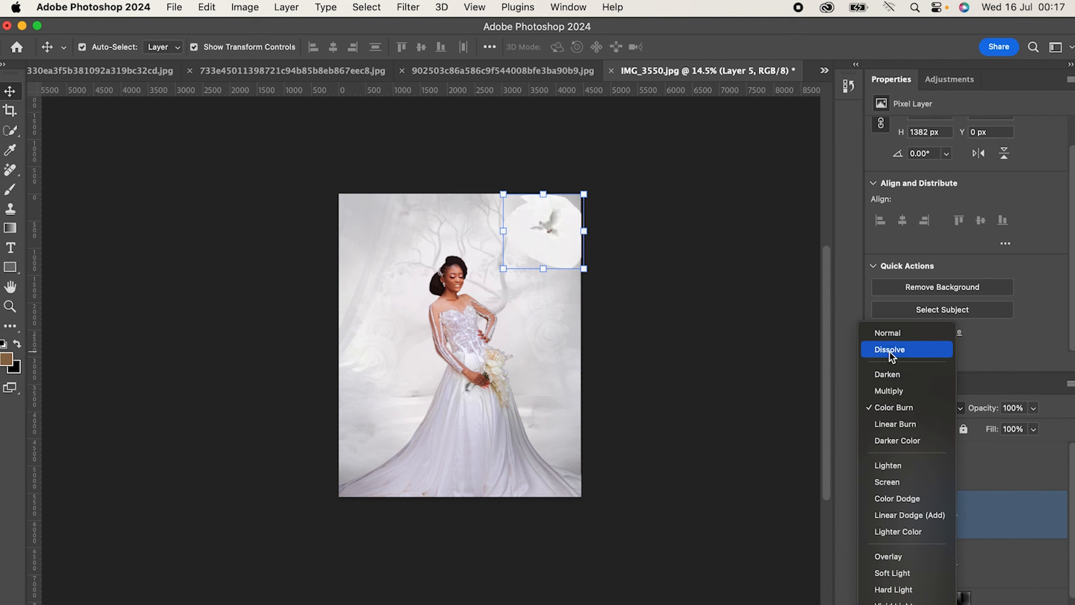
pyautogui.click(894, 408)
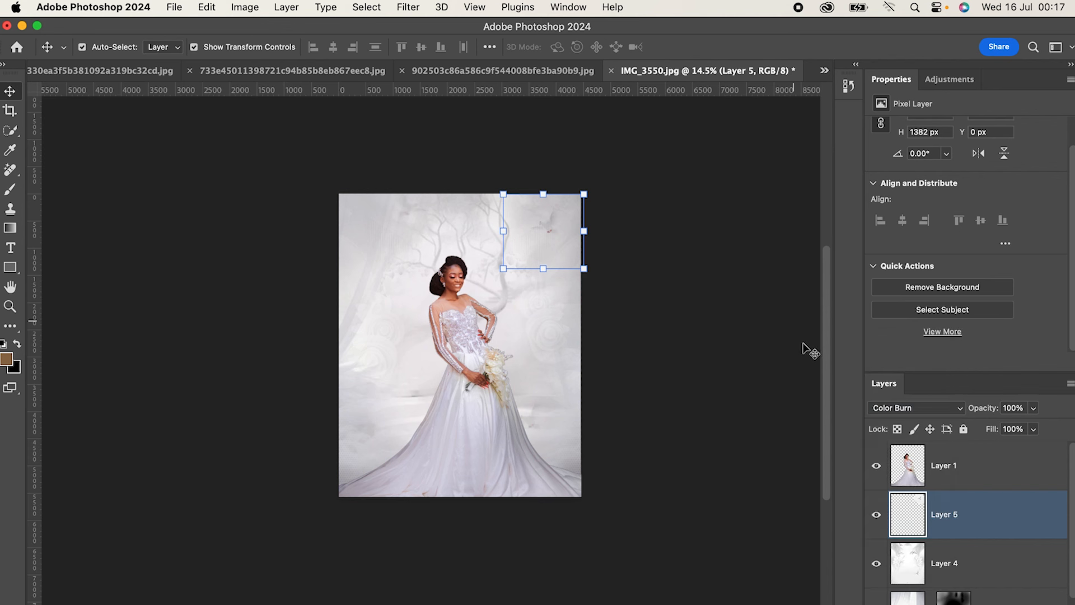
# Step: Enlarge the dove on Layer 5 to about 135% in the photo's upper-right corner and apply the transform
pyautogui.click(986, 557)
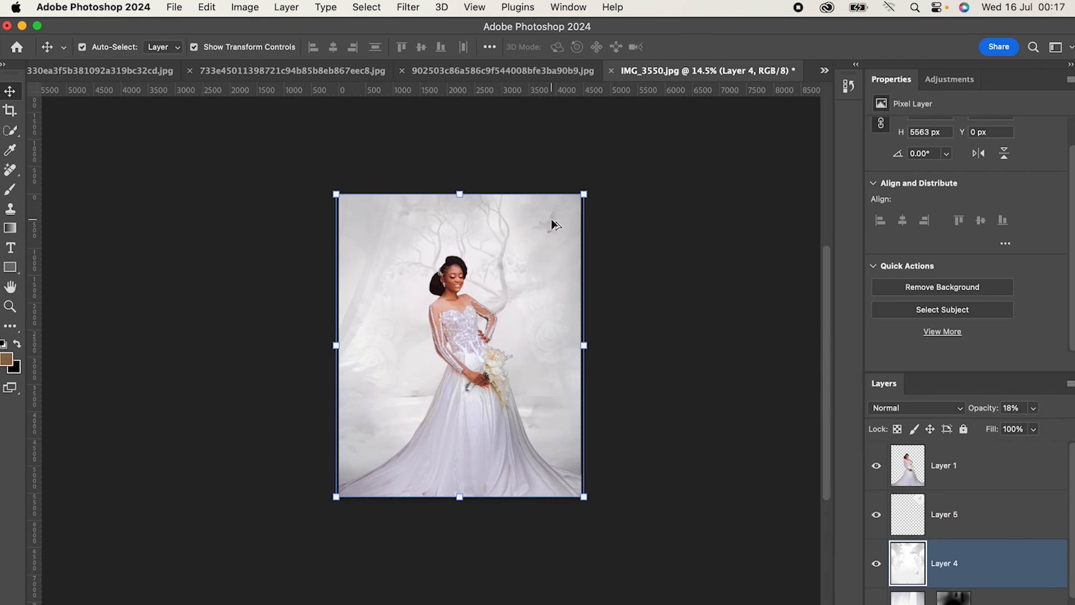
pyautogui.scroll(3, 553, 222)
pyautogui.scroll(-3, 564, 237)
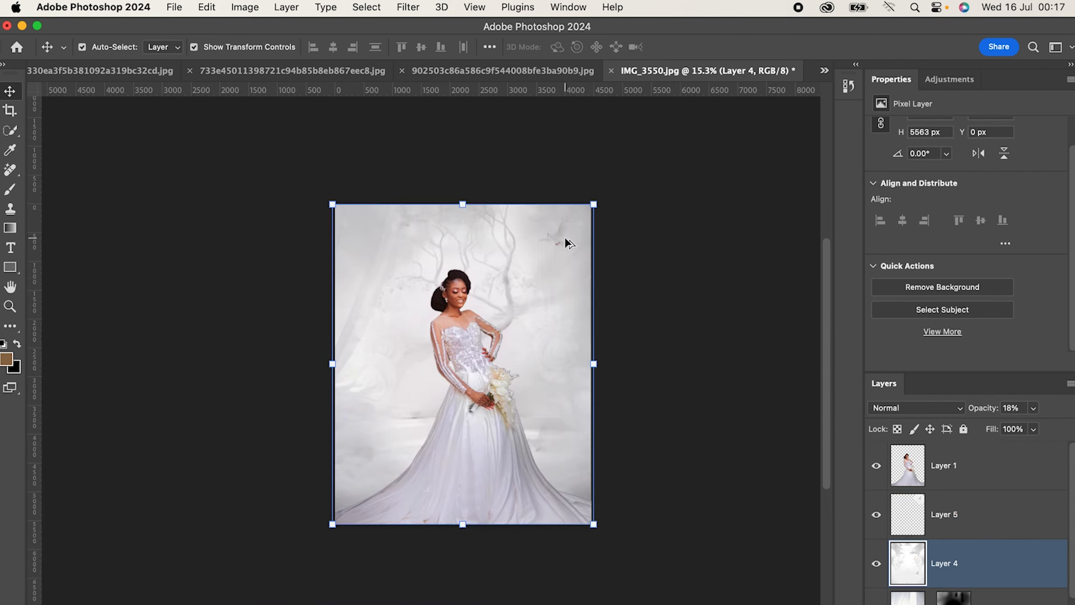
pyautogui.click(958, 526)
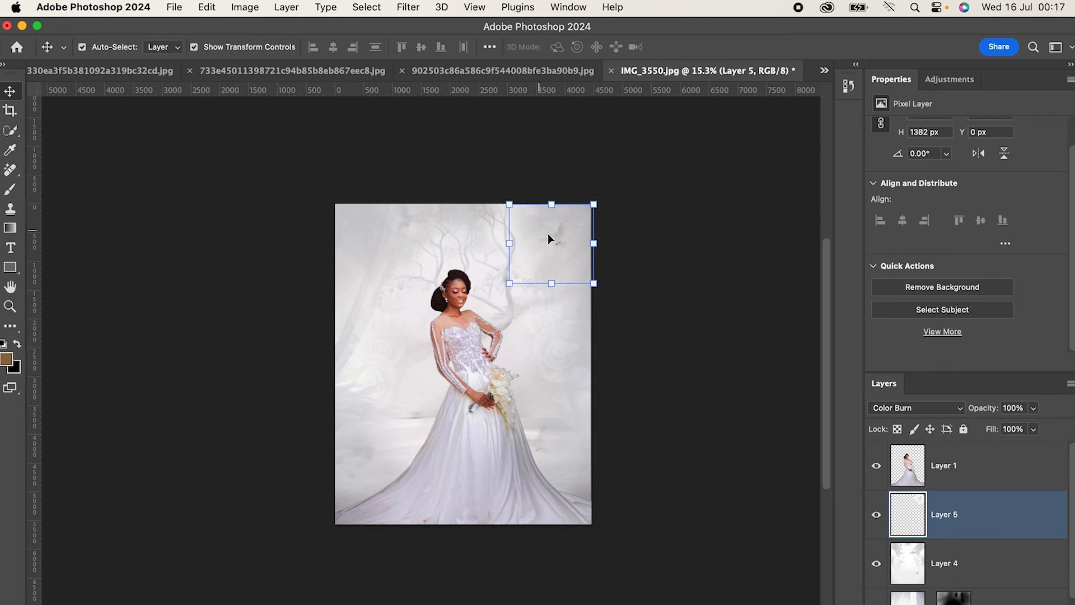
pyautogui.moveTo(509, 204); pyautogui.dragTo(488, 184)
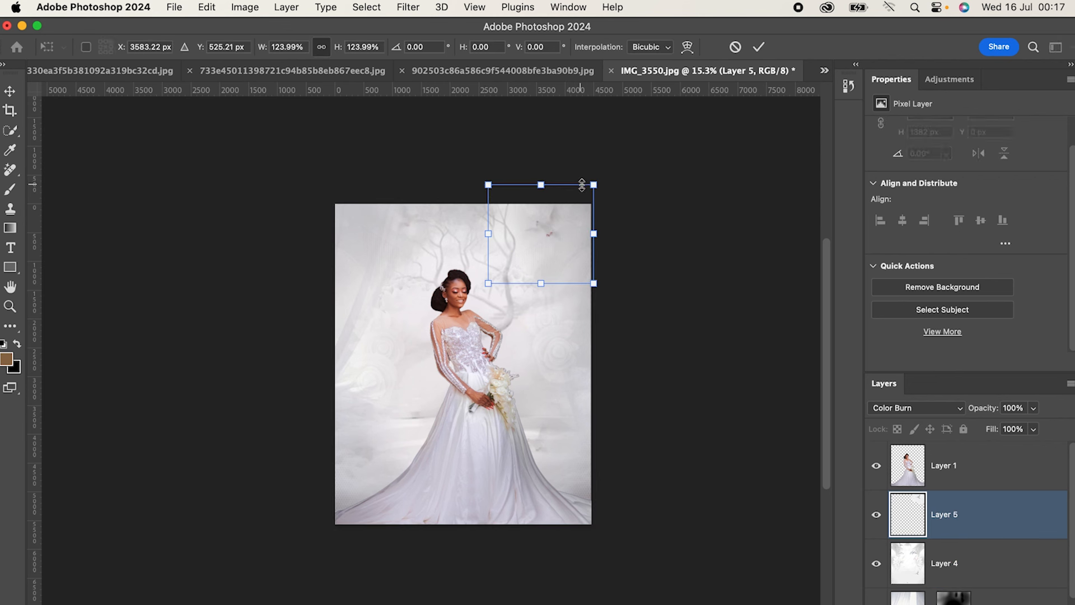
pyautogui.moveTo(540, 283); pyautogui.dragTo(532, 292)
pyautogui.click(758, 46)
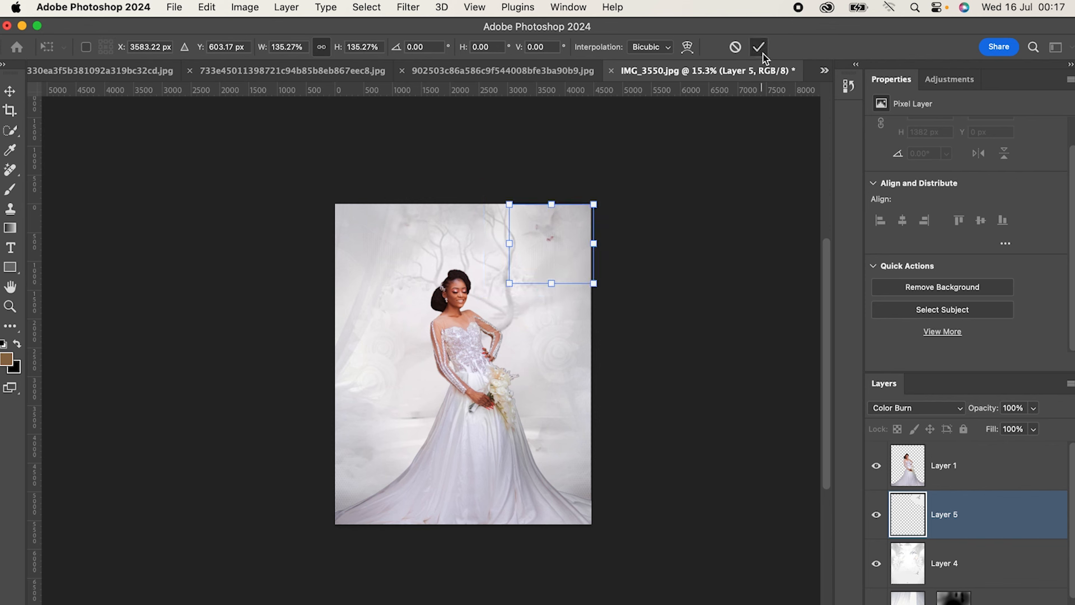
pyautogui.click(720, 343)
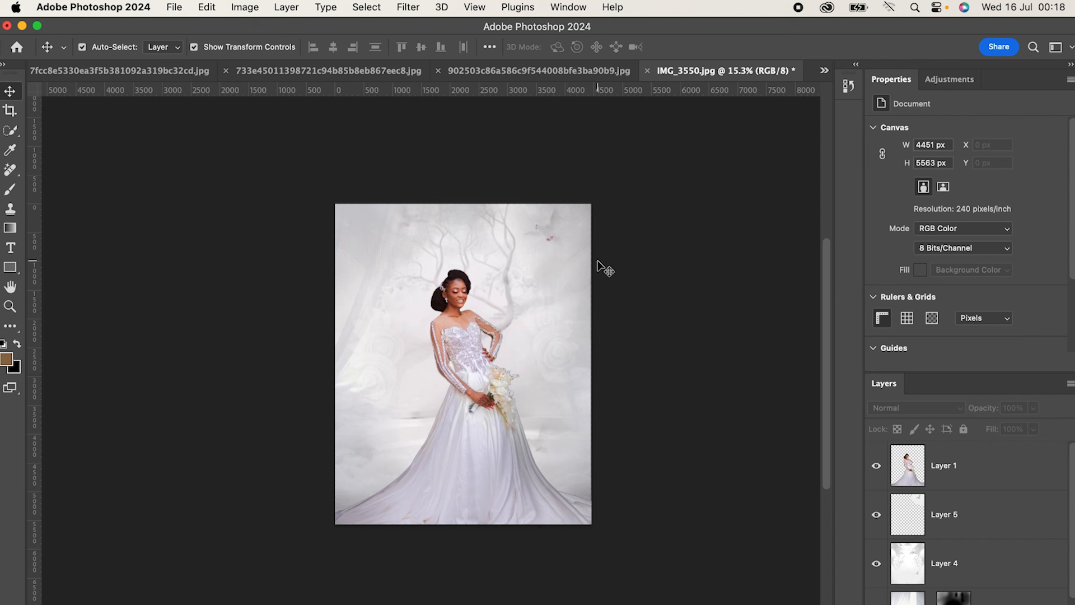
# Step: Toggle Layer 4's visibility repeatedly to compare the backdrop with and without it
pyautogui.scroll(-3, 970, 587)
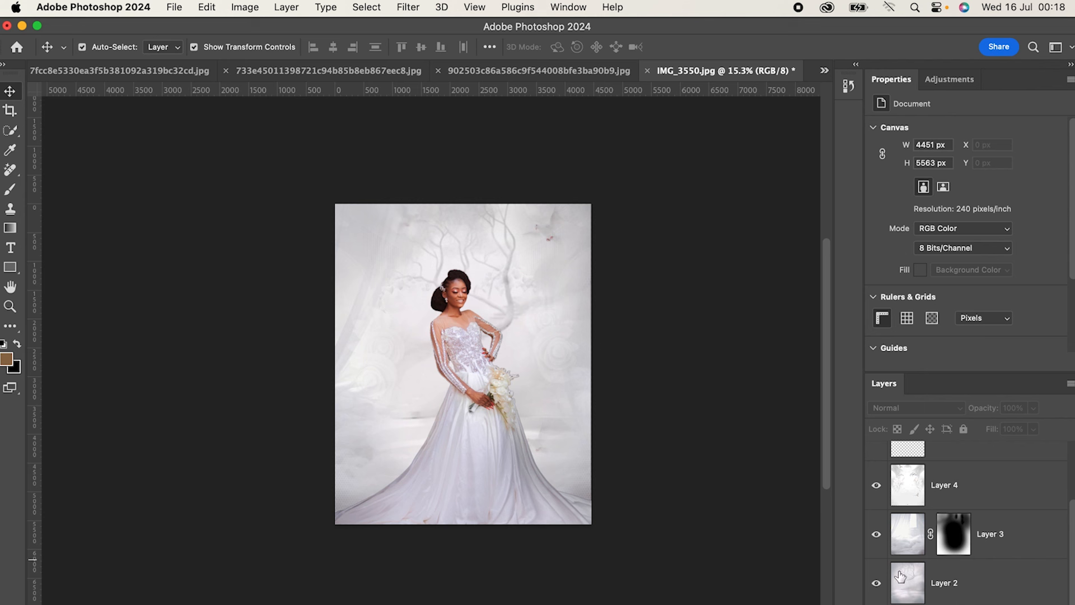
pyautogui.click(948, 498)
pyautogui.click(877, 487)
pyautogui.click(876, 487)
pyautogui.click(877, 486)
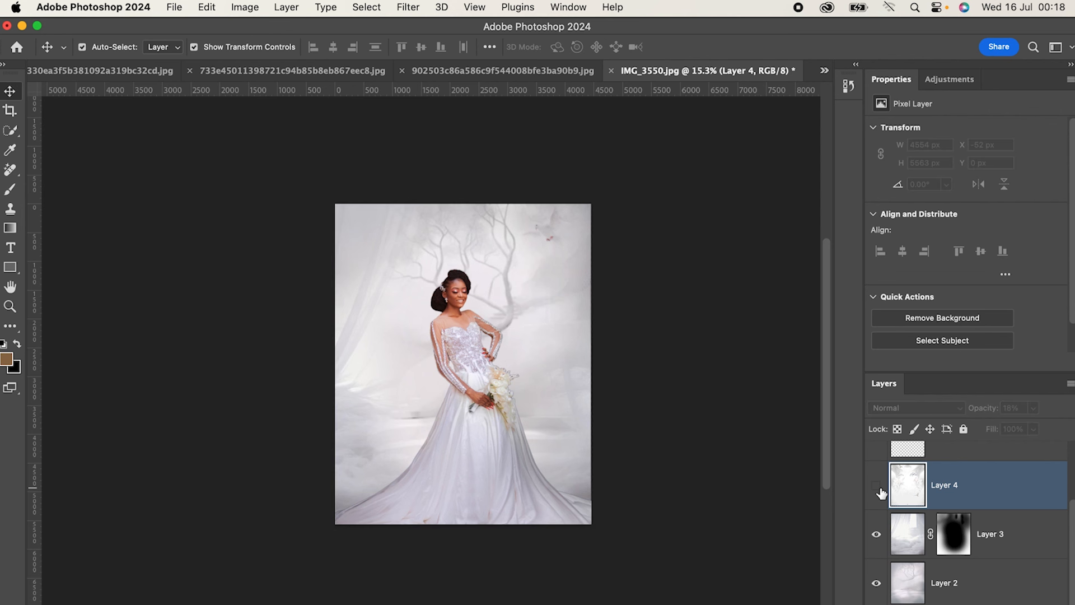
pyautogui.click(881, 493)
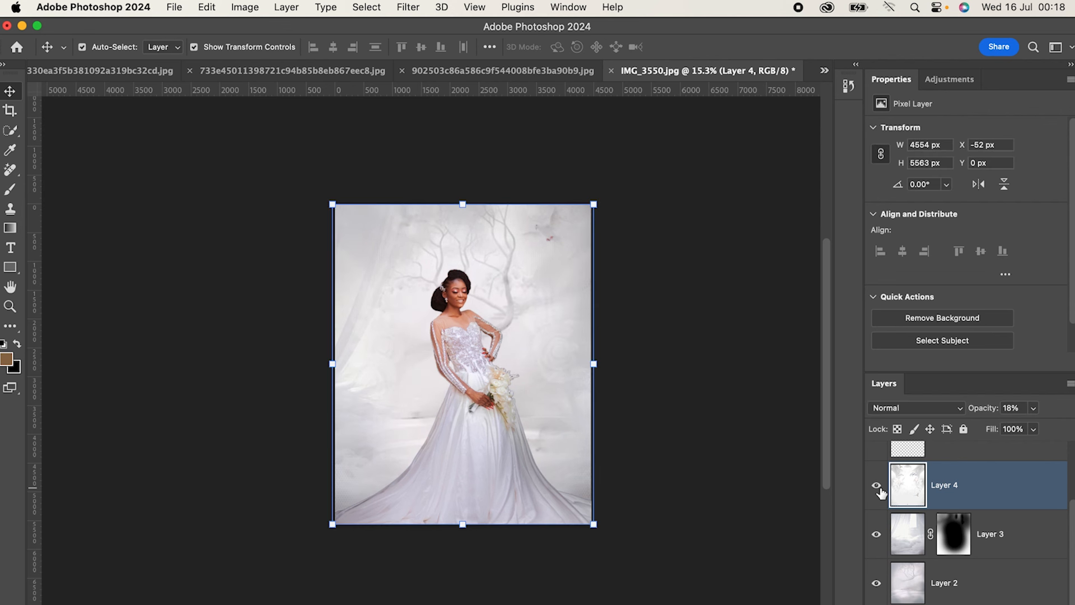
pyautogui.click(880, 492)
pyautogui.click(881, 493)
# Step: Move the masked Layer 3 to the top of the layer stack, above the bride on Layer 1
pyautogui.moveTo(1000, 538); pyautogui.dragTo(999, 483)
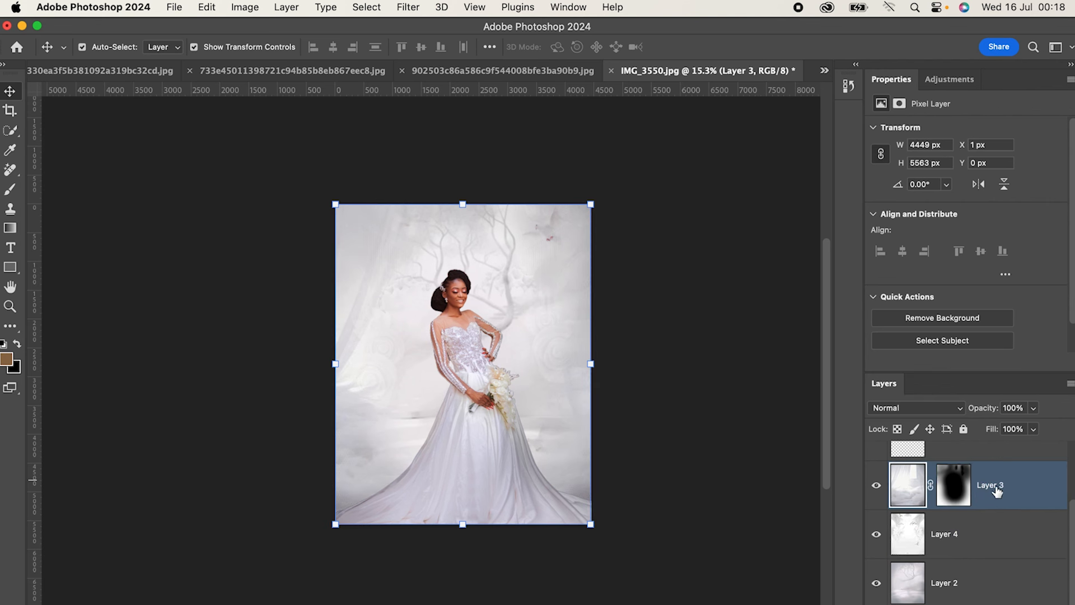
pyautogui.moveTo(976, 539)
pyautogui.mouseDown()
pyautogui.moveTo(974, 480)
pyautogui.moveTo(988, 523)
pyautogui.mouseUp()
pyautogui.scroll(2, 988, 523)
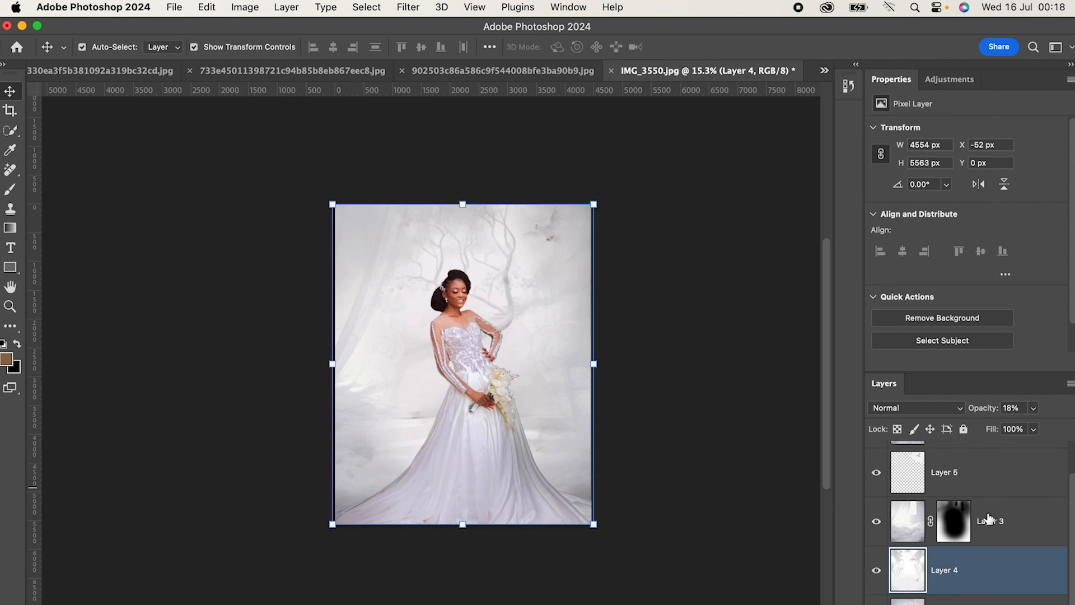
pyautogui.scroll(2, 996, 540)
pyautogui.moveTo(1000, 566); pyautogui.dragTo(983, 464)
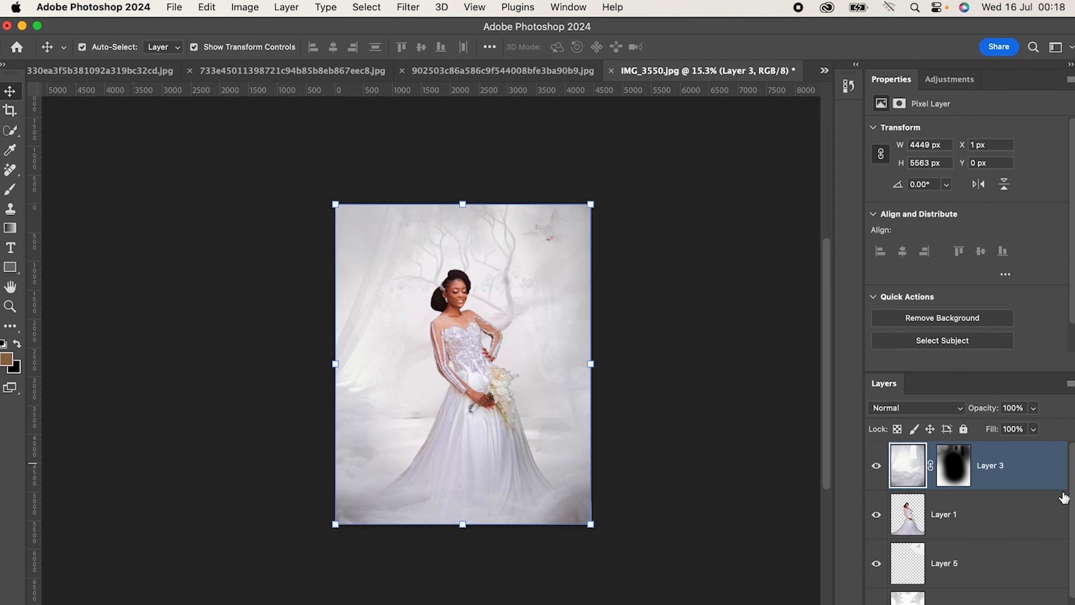
# Step: Toggle Layer 3's visibility repeatedly to compare the image with and without the mist over the dress
pyautogui.click(877, 470)
pyautogui.click(877, 470)
pyautogui.click(876, 470)
pyautogui.click(877, 470)
pyautogui.click(876, 470)
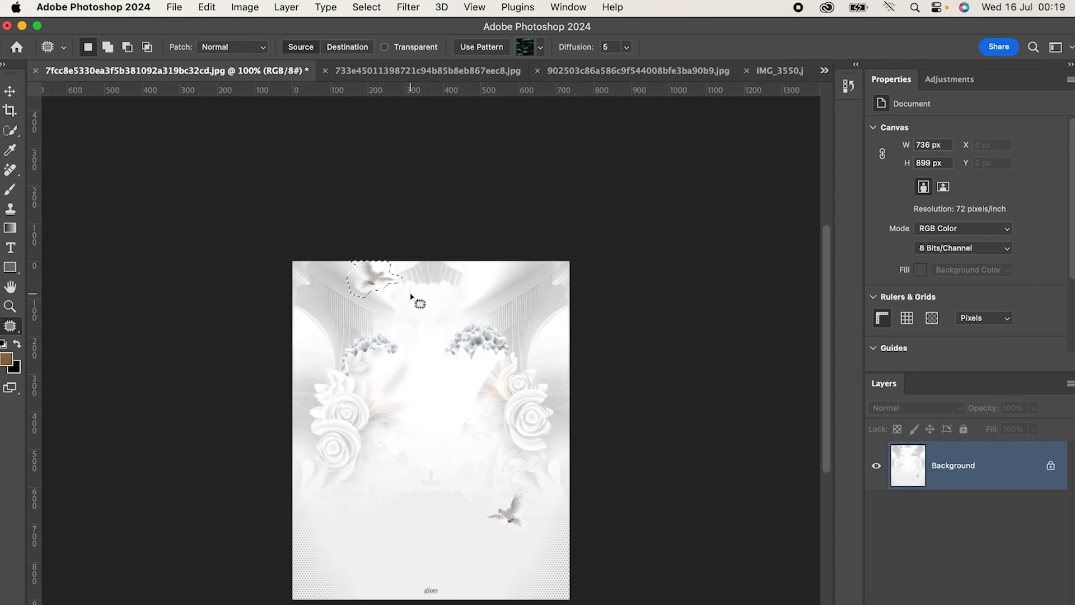
# Step: Bring the selected dove from the 7fcc8e5330ea3f5b381092a319bc32cd.jpg document into IMG_3550.jpg and enlarge it to about 912% above the bride
pyautogui.press('v')
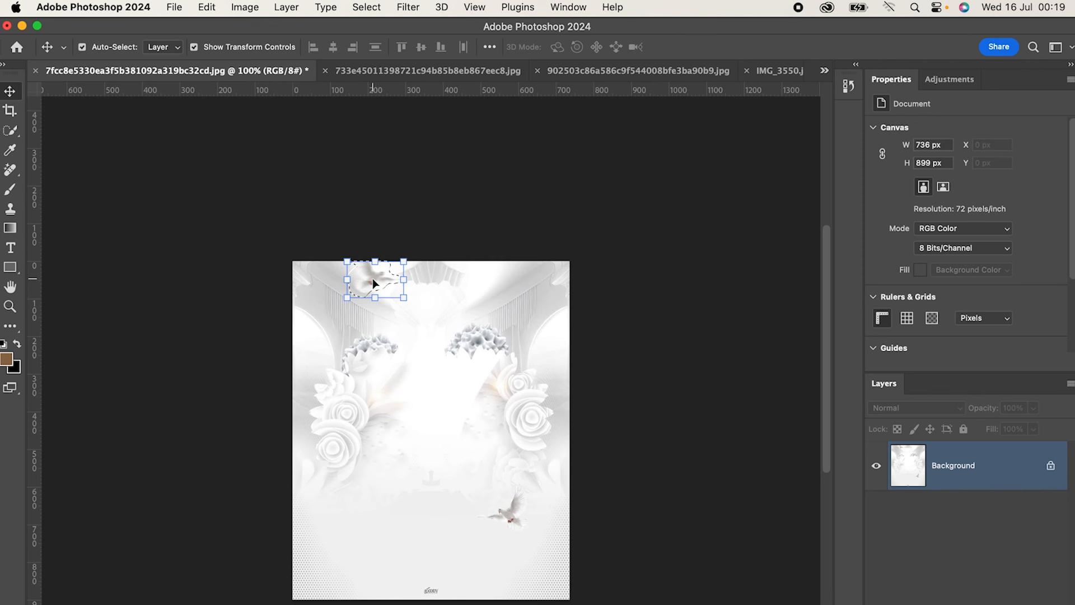
pyautogui.moveTo(367, 281); pyautogui.dragTo(474, 210)
pyautogui.press('cmd+t')
pyautogui.scroll(-1, 458, 240)
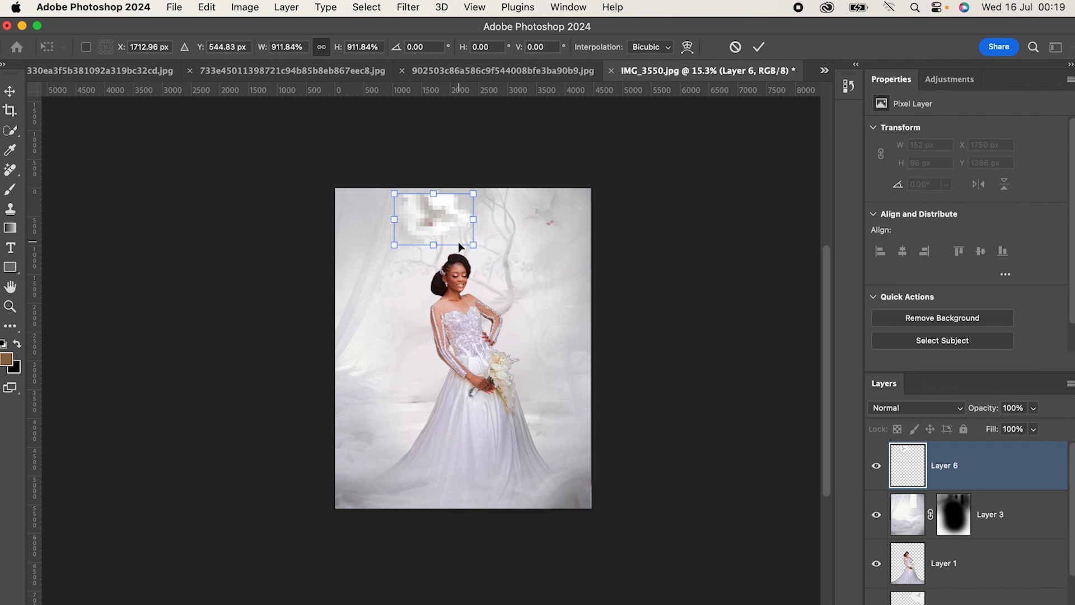
pyautogui.click(760, 47)
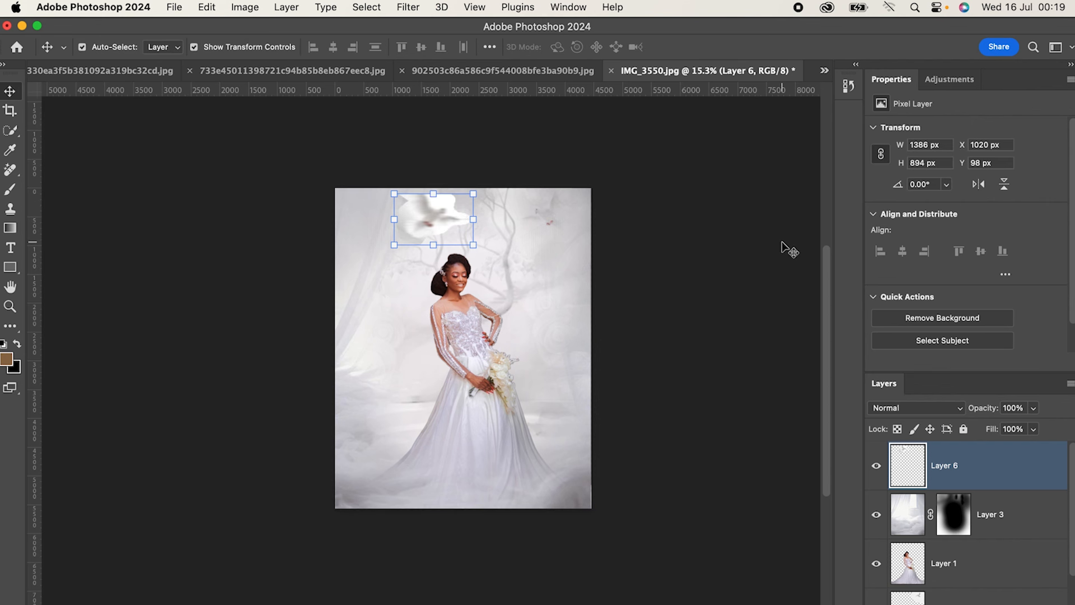
# Step: Set the blend mode of the new dove on Layer 6 to Darken
pyautogui.click(899, 409)
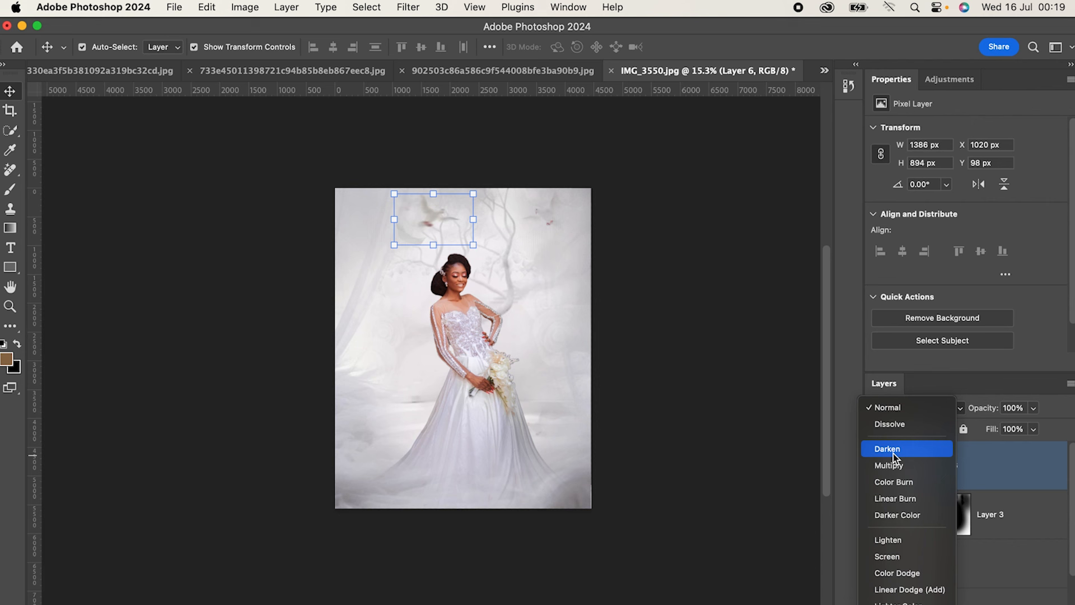
pyautogui.click(892, 451)
pyautogui.click(912, 413)
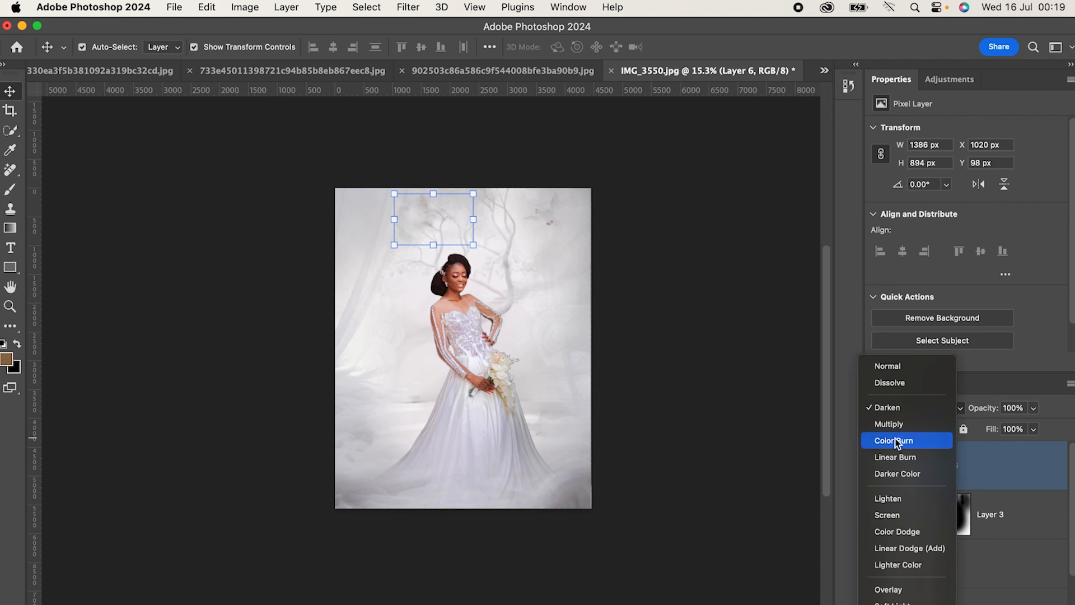
pyautogui.click(894, 403)
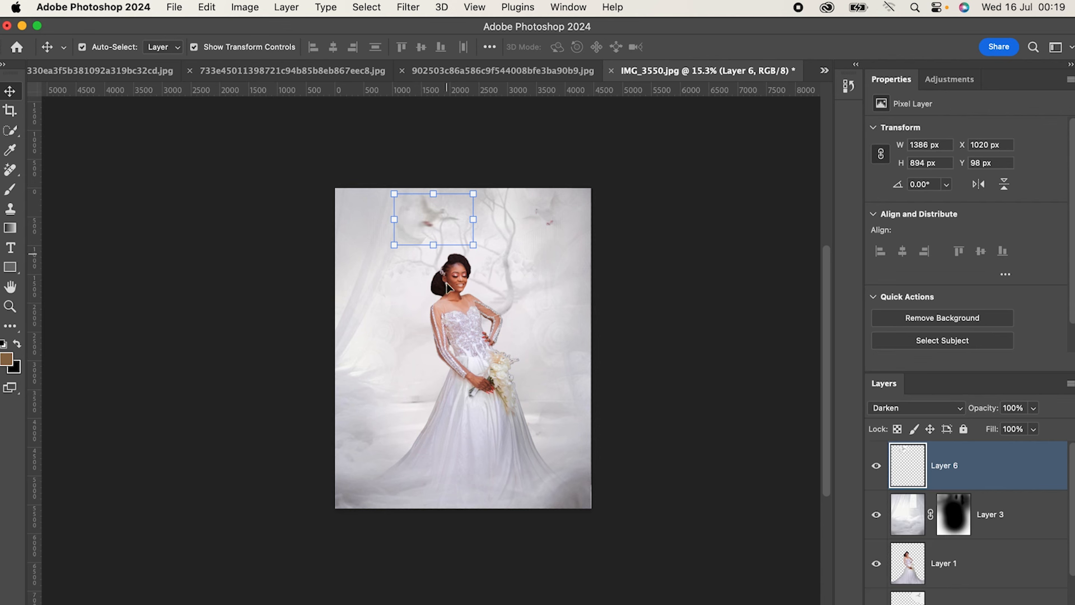
# Step: Move the dove on Layer 6 to the photo's upper-left corner, at about X -170 px, Y 156 px
pyautogui.press('e')
pyautogui.moveTo(403, 223)
pyautogui.mouseDown()
pyautogui.moveTo(379, 216)
pyautogui.moveTo(388, 209)
pyautogui.moveTo(399, 223)
pyautogui.moveTo(393, 210)
pyautogui.mouseUp()
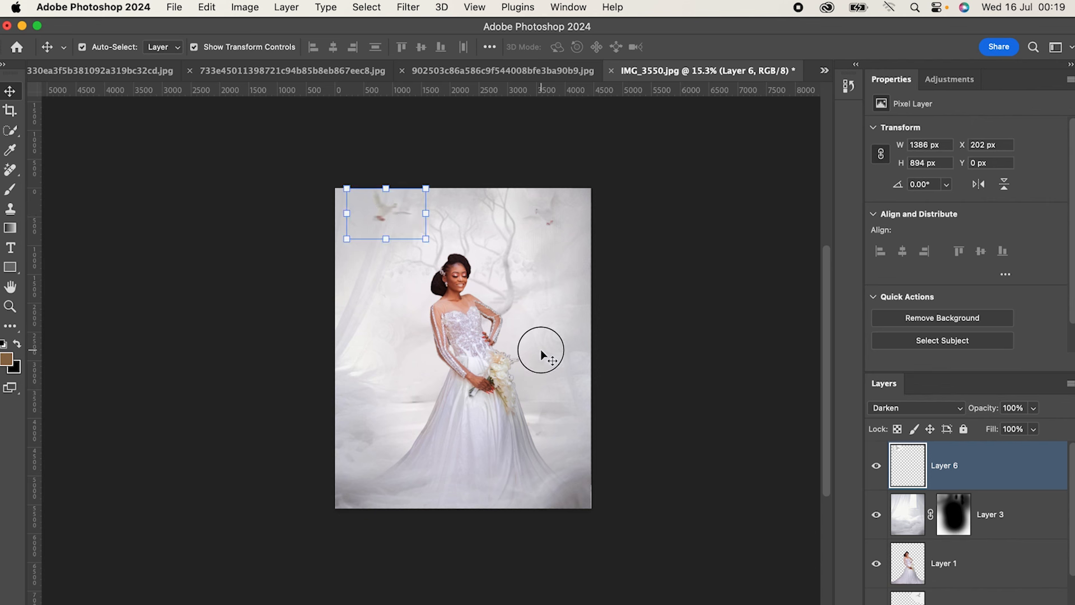
pyautogui.click(918, 514)
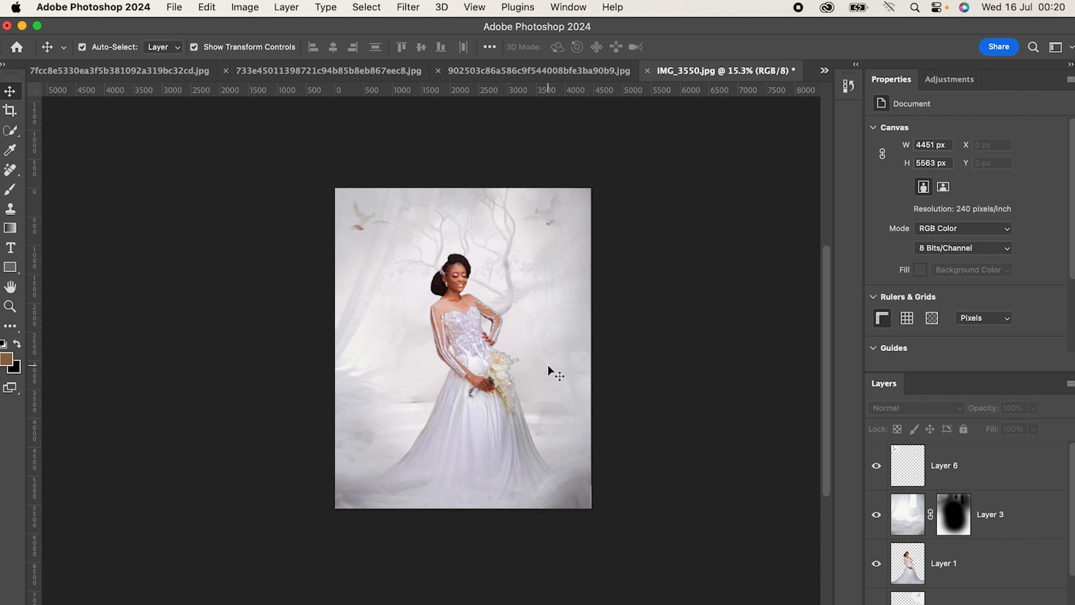
pyautogui.scroll(-3, 516, 365)
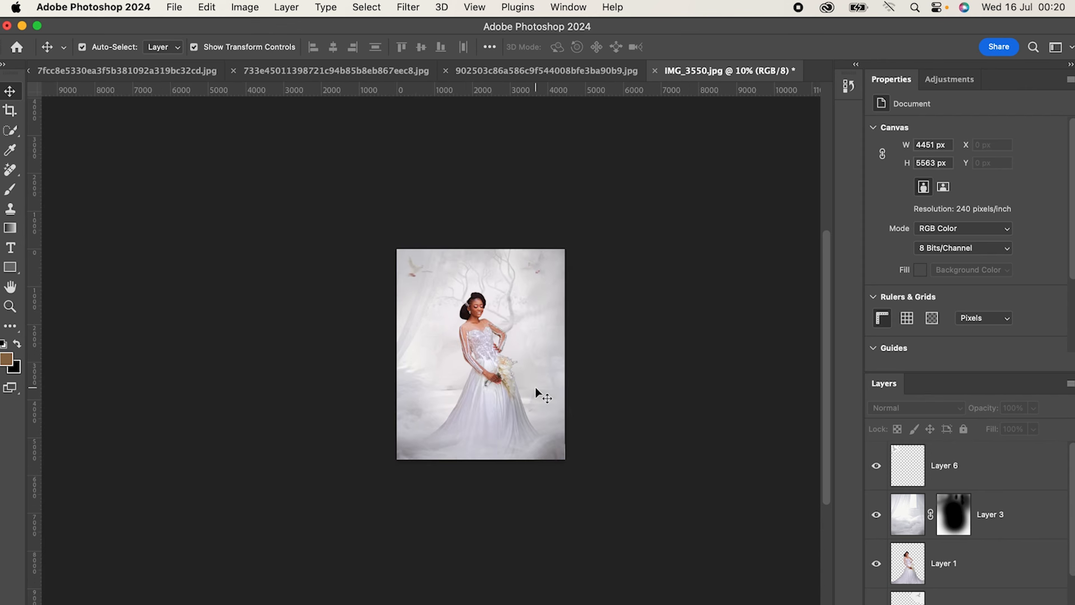
# Step: Group all layers from Layer 6 down to Layer 2, leaving the Background outside the group
pyautogui.scroll(3, 518, 387)
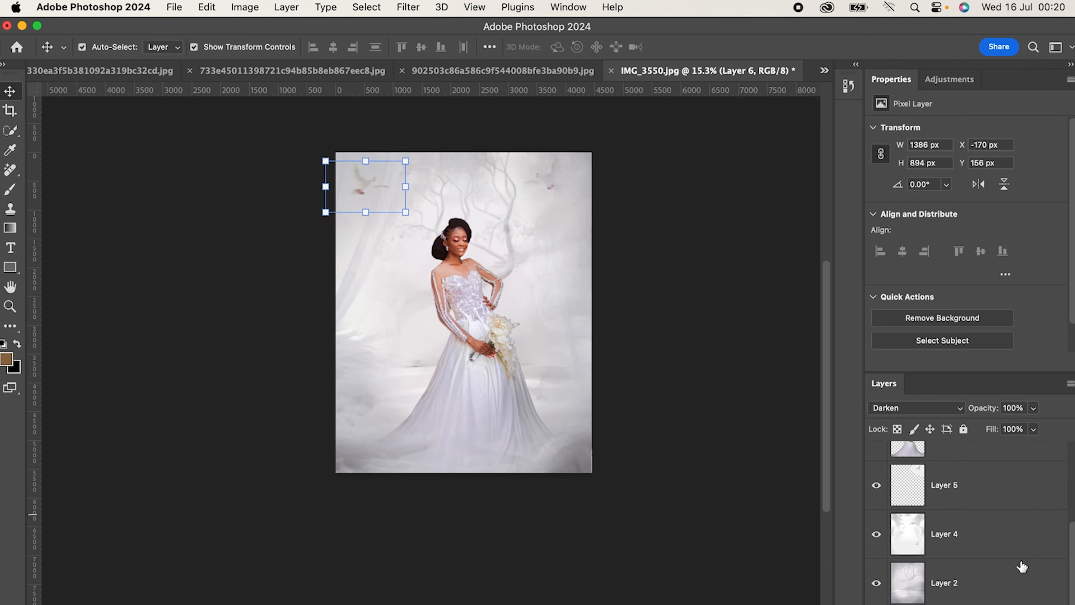
pyautogui.keyDown('shift'); pyautogui.click(989, 595); pyautogui.keyUp('shift')
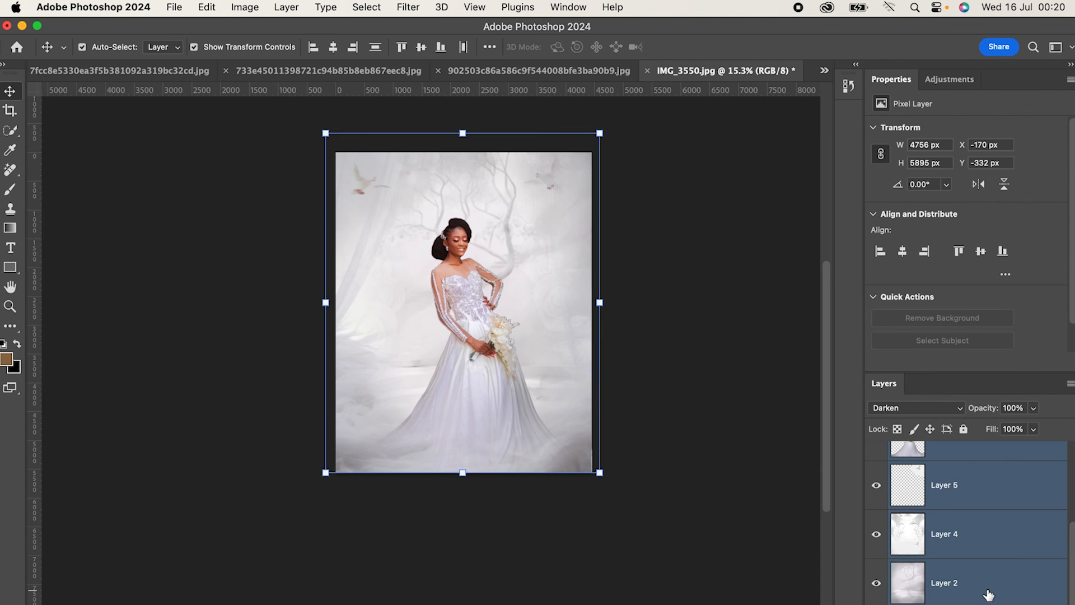
pyautogui.press('super+g')
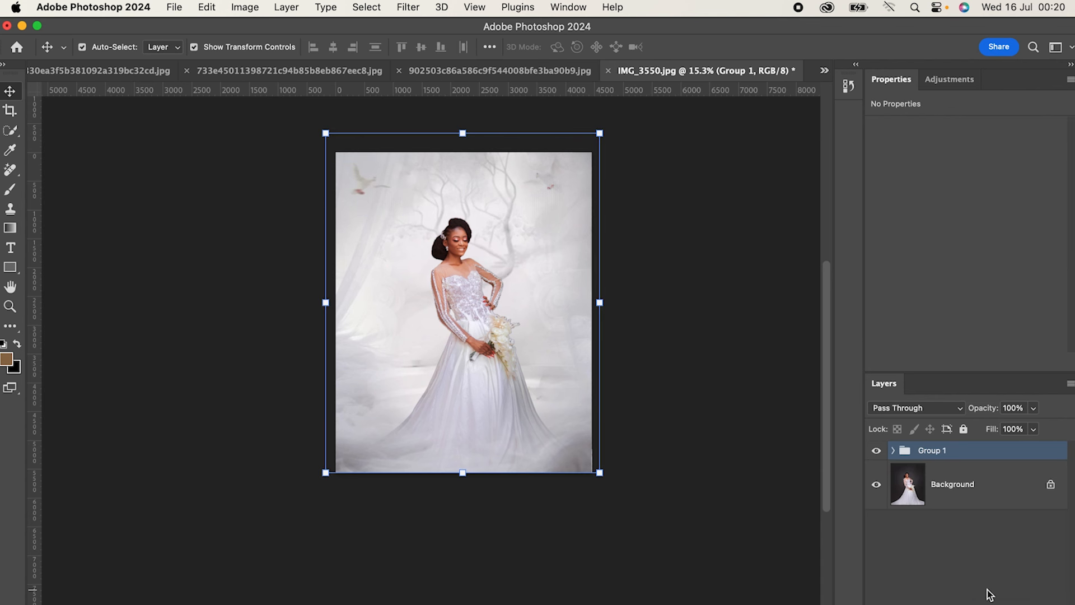
# Step: Compare the grouped composite with the original Background photo by toggling Group 1, and inspect the bride's cutout up close
pyautogui.click(877, 451)
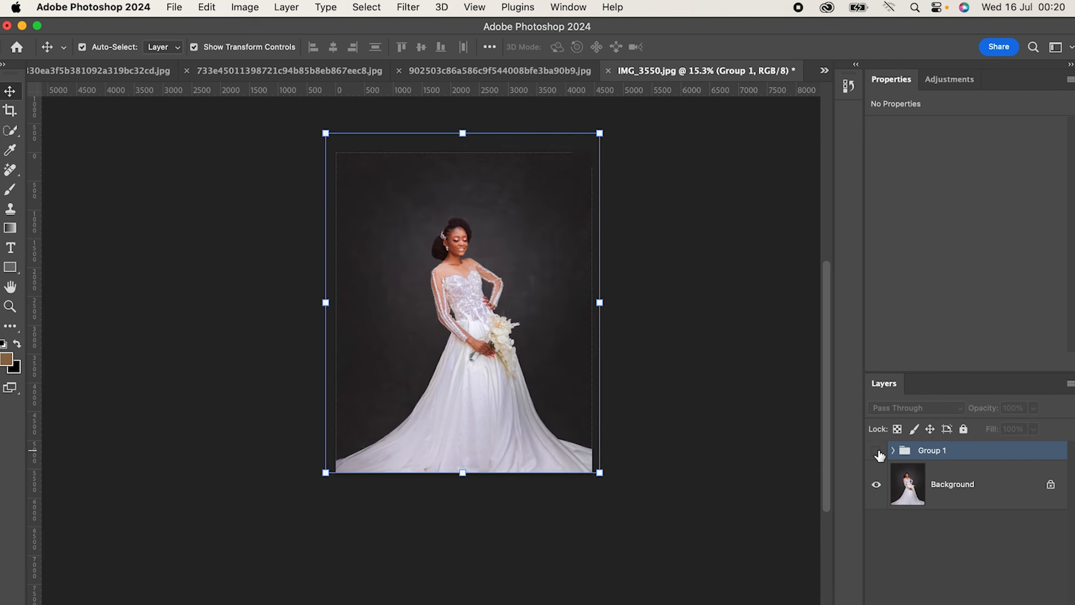
pyautogui.click(877, 451)
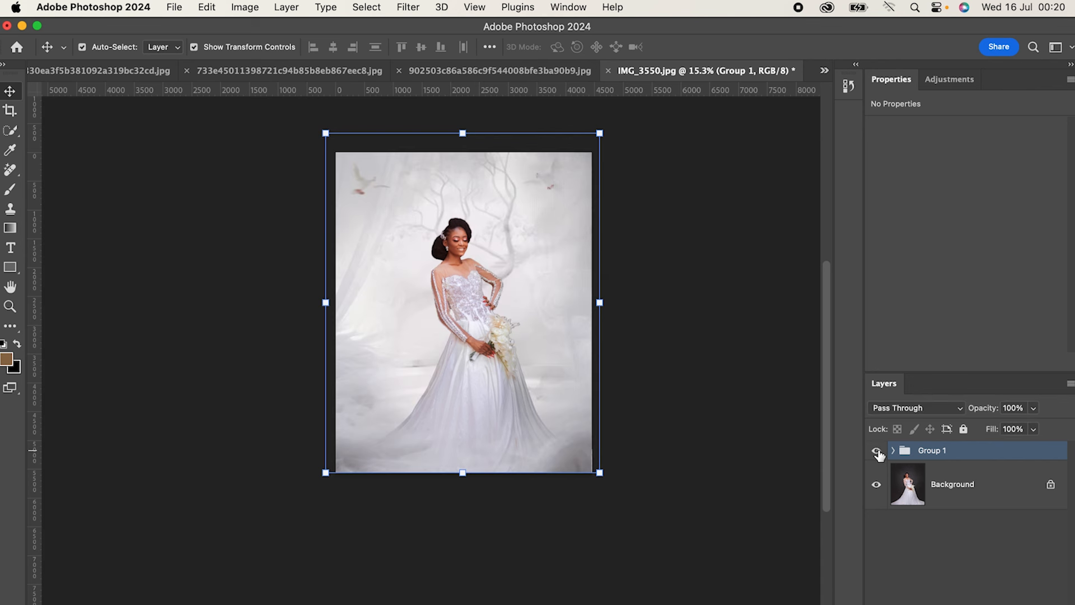
pyautogui.click(877, 451)
pyautogui.click(877, 451)
pyautogui.click(877, 451)
pyautogui.click(877, 451)
pyautogui.scroll(5, 478, 297)
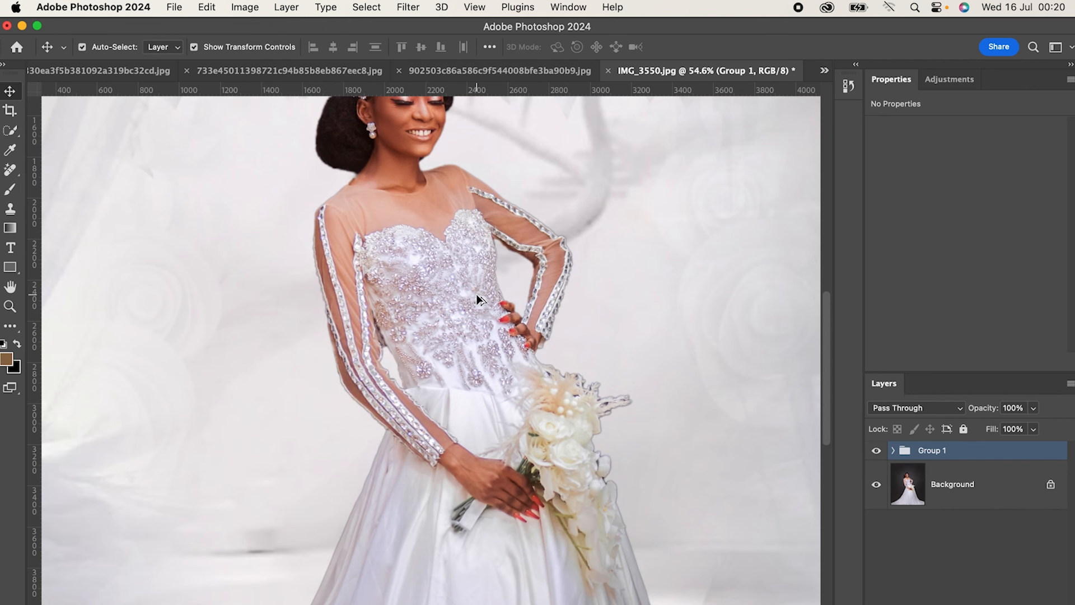
pyautogui.scroll(5, 476, 294)
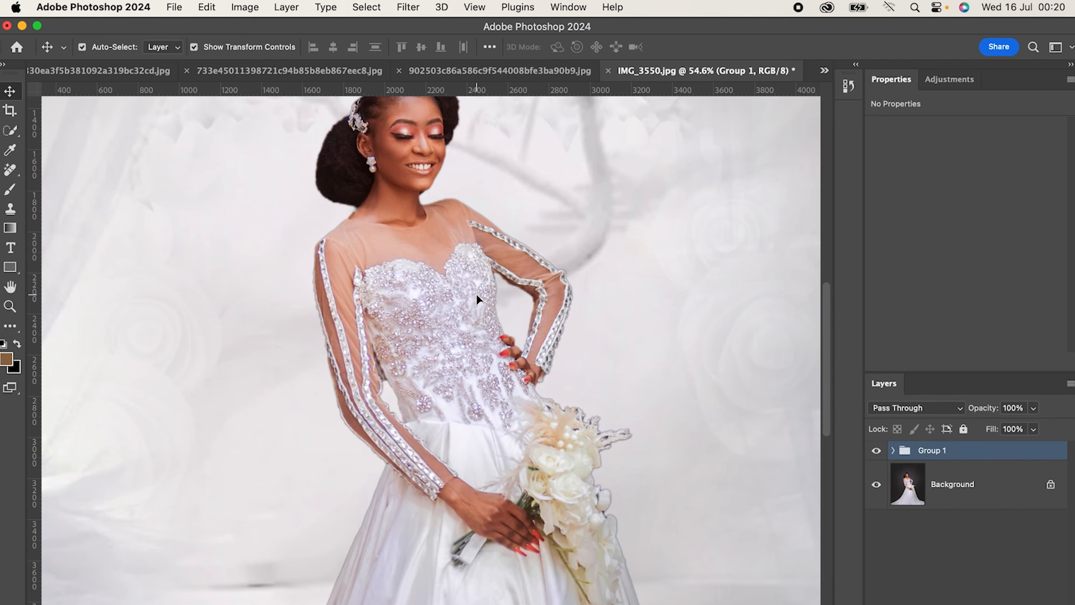
# Step: Examine the finished composite up close from the bride's face to the dress hem, and as a whole
pyautogui.scroll(-4, 477, 299)
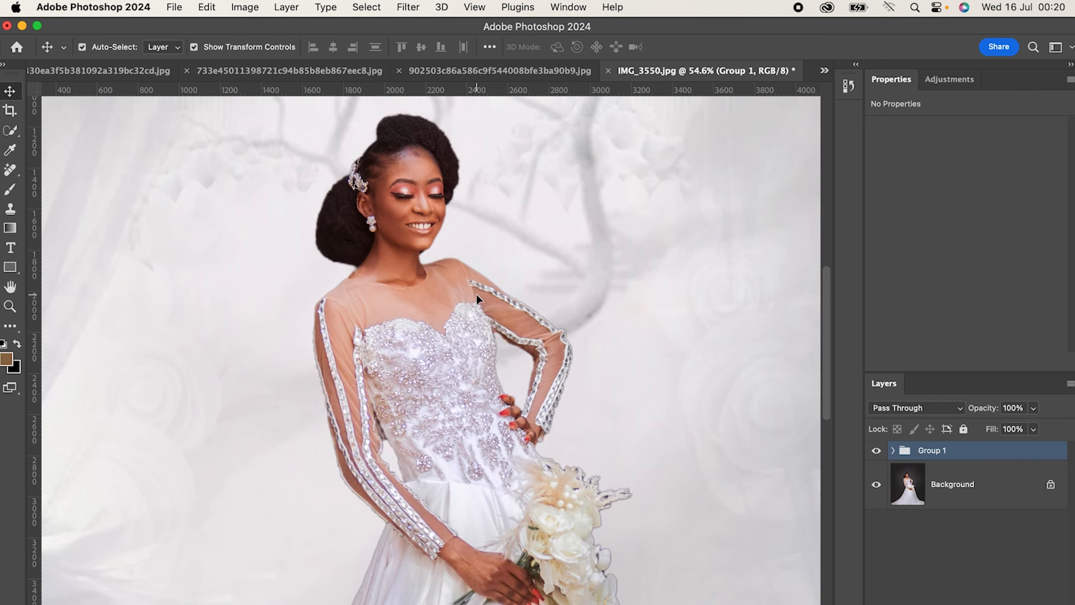
pyautogui.scroll(-8, 478, 298)
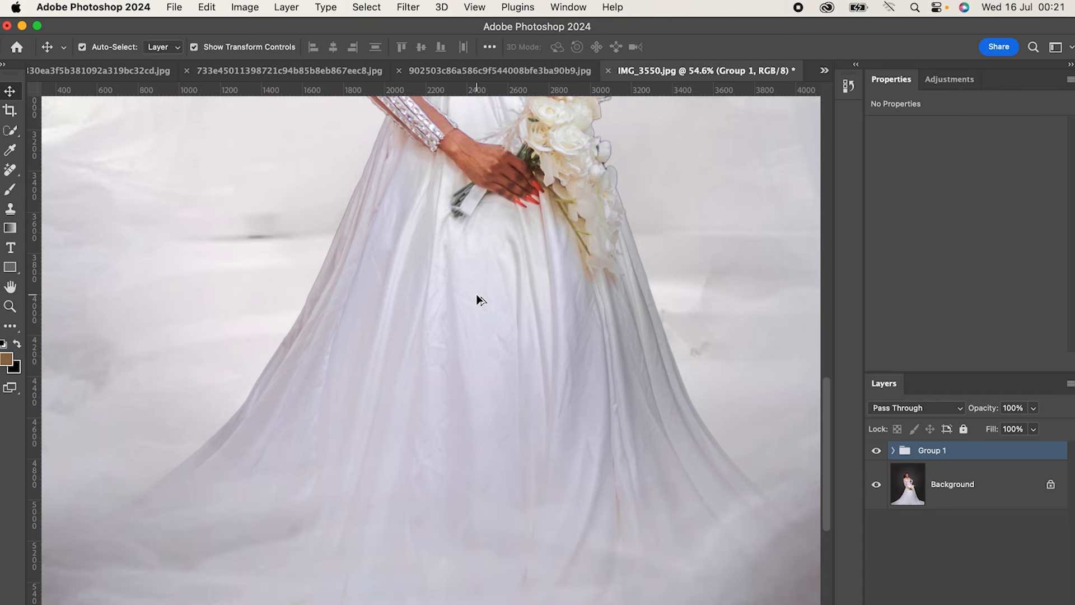
pyautogui.scroll(-4, 478, 297)
pyautogui.scroll(2, 498, 309)
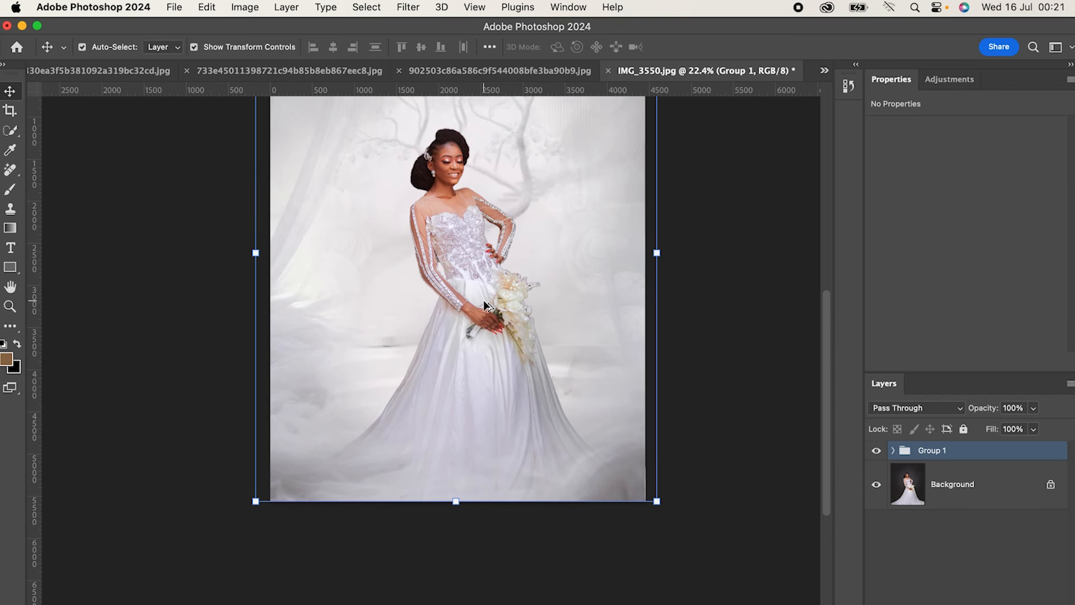
pyautogui.scroll(-2, 485, 305)
pyautogui.scroll(2, 530, 327)
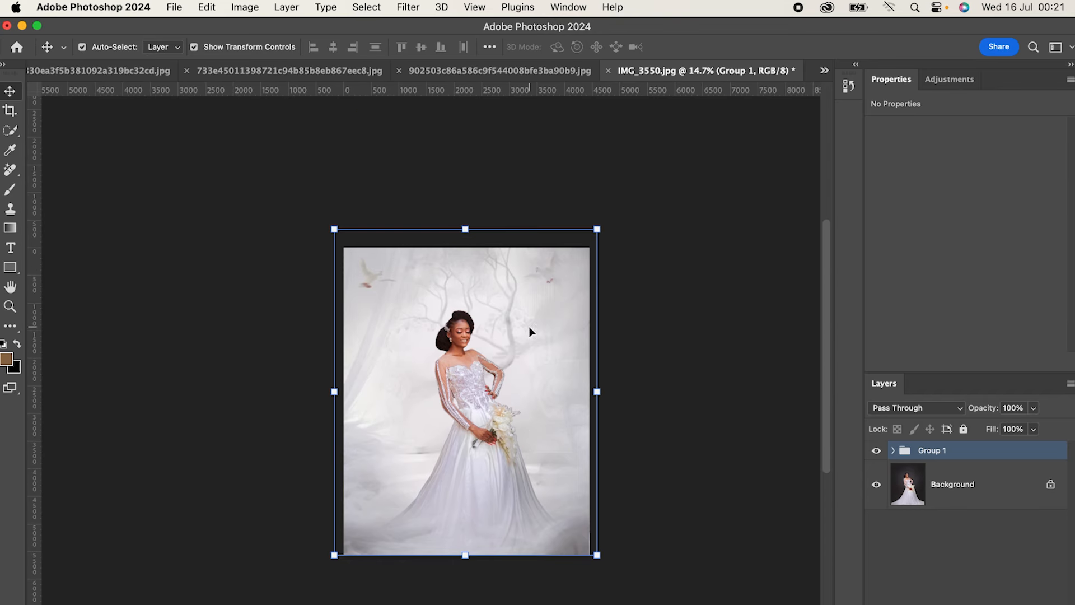
pyautogui.scroll(-1, 532, 332)
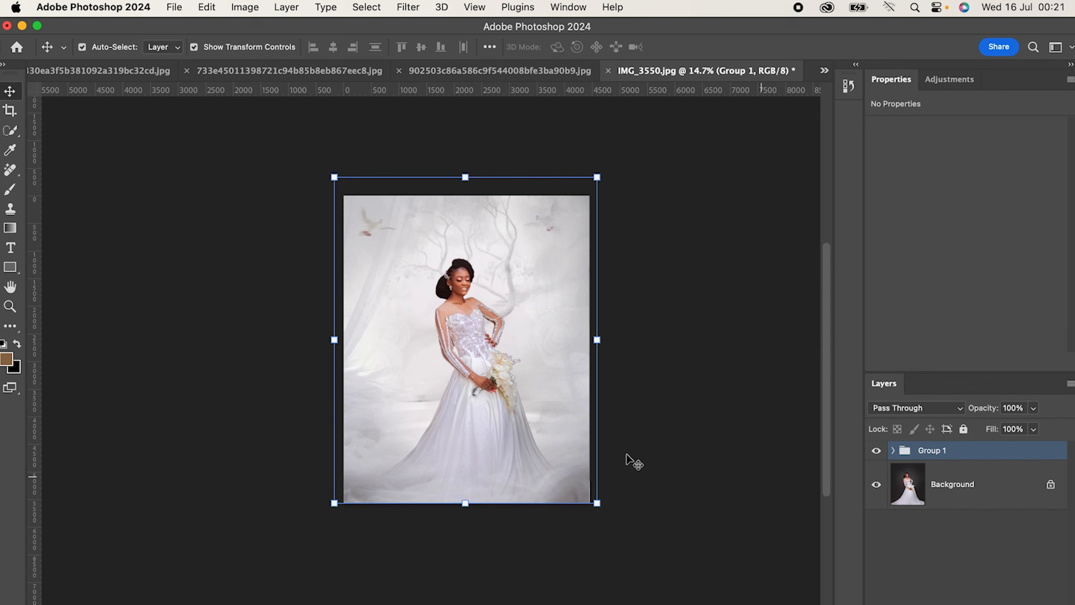
pyautogui.scroll(3, 517, 405)
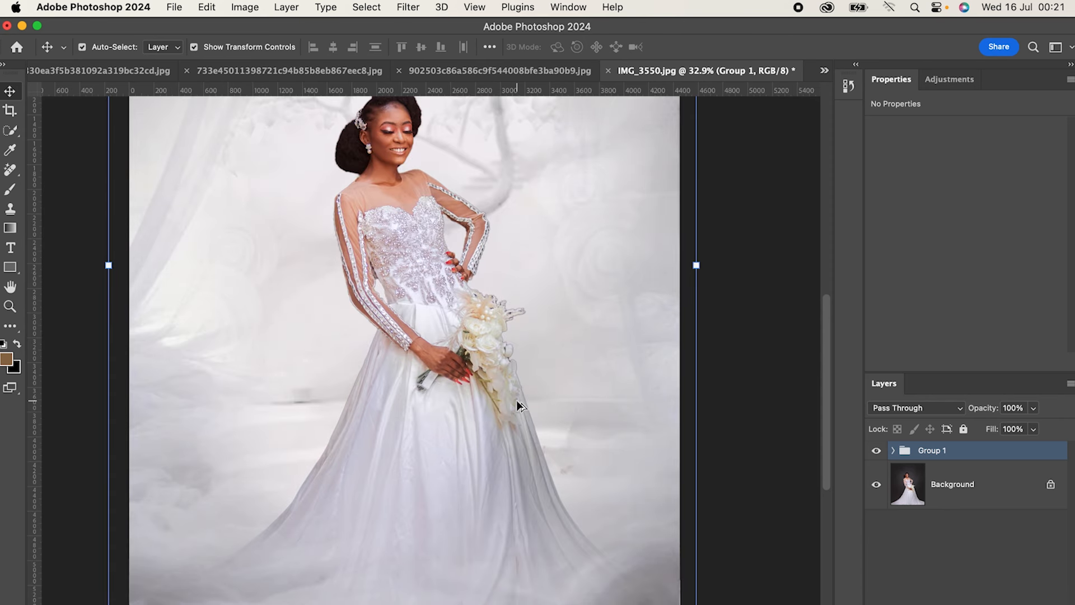
pyautogui.scroll(-2, 517, 405)
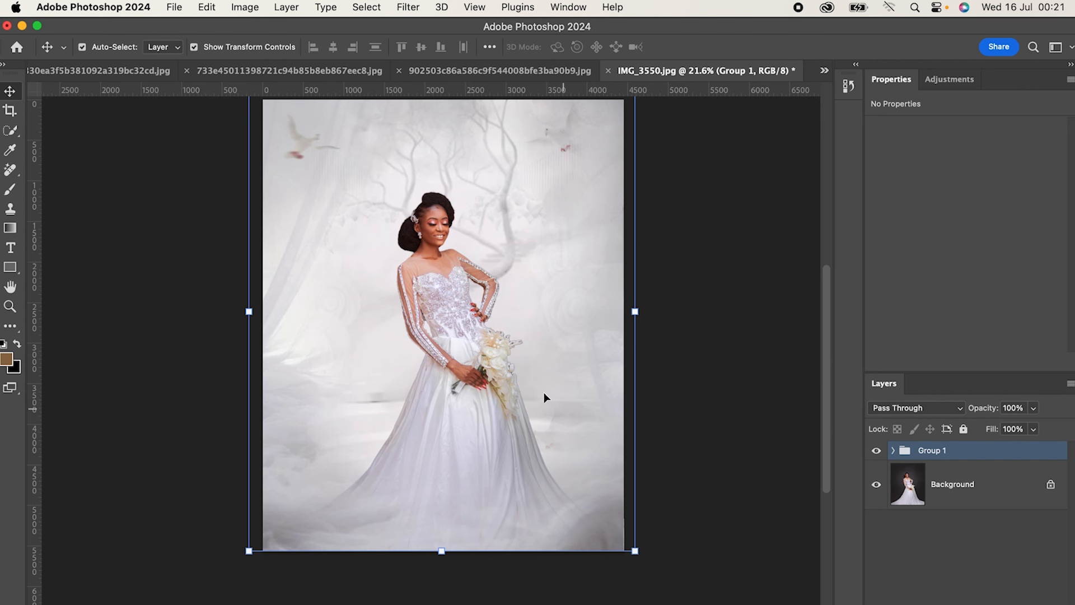
pyautogui.scroll(-2, 531, 391)
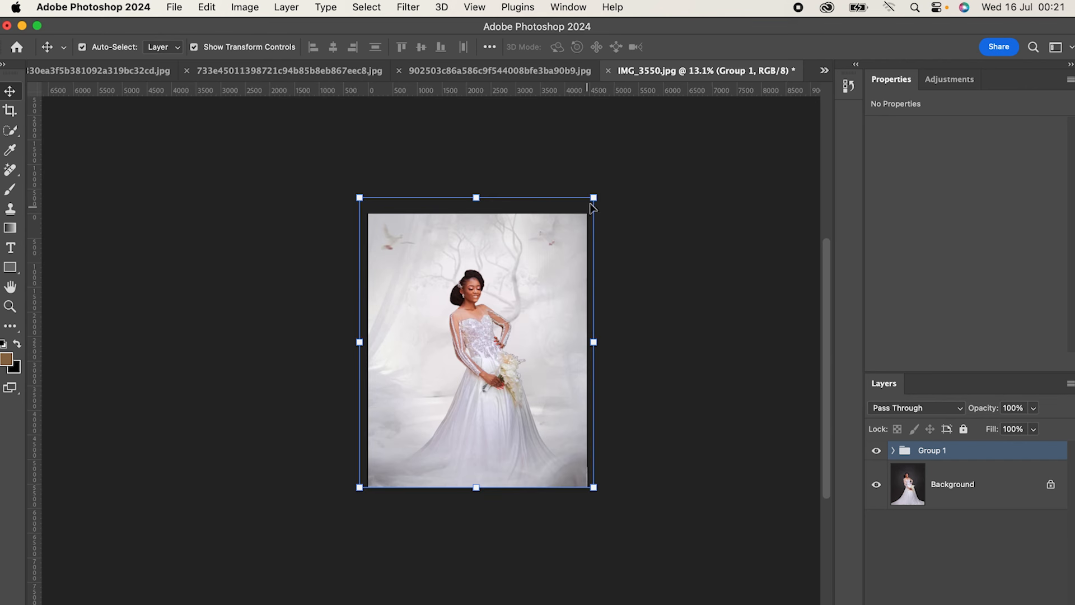
# Step: Stamp all visible layers into a new merged pixel layer above Group 1
pyautogui.moveTo(594, 197)
pyautogui.mouseDown()
pyautogui.moveTo(587, 205)
pyautogui.moveTo(593, 197)
pyautogui.mouseUp()
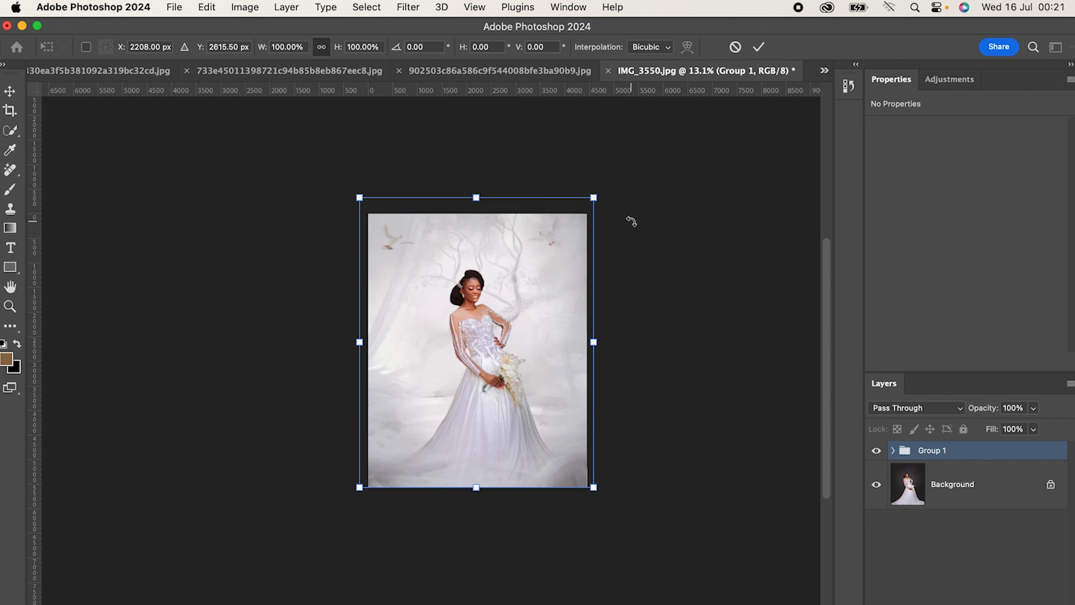
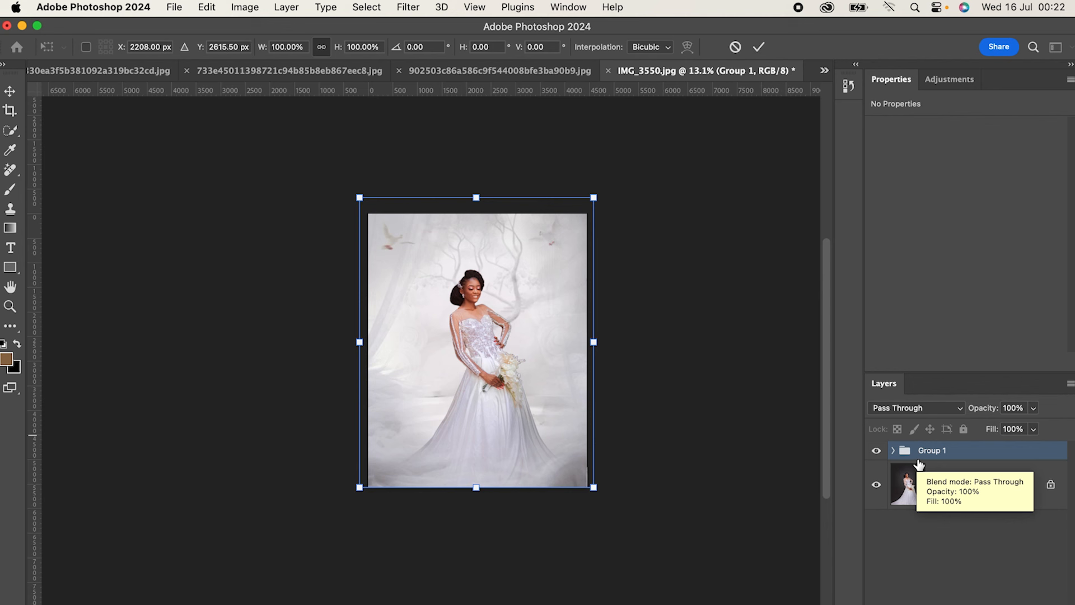
pyautogui.click(758, 47)
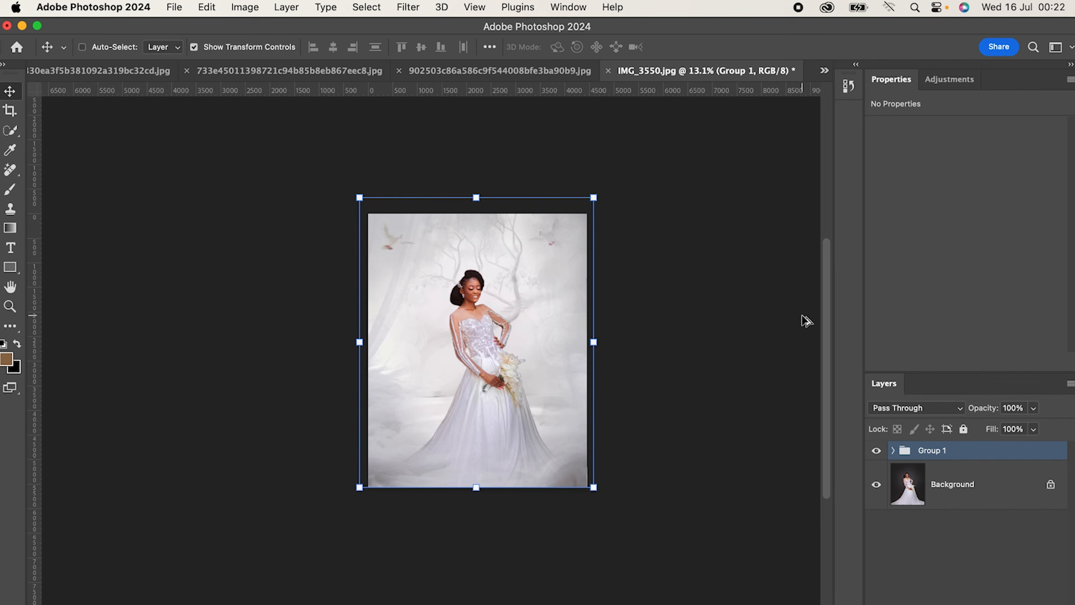
pyautogui.press('super+shift+alt+n')
pyautogui.press('super+shift+alt+e')
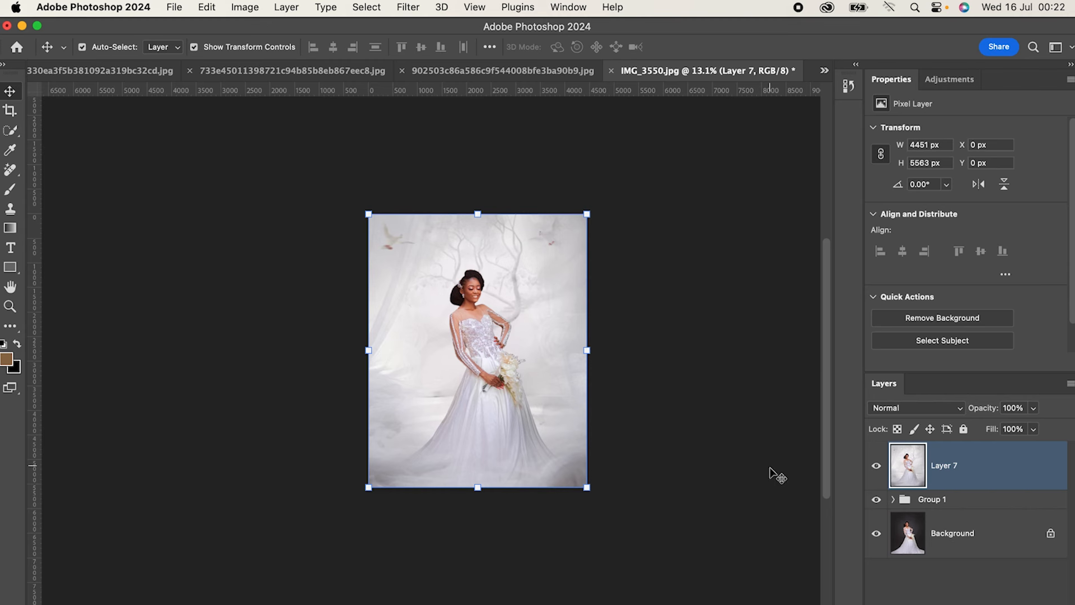
# Step: Open the merged composite on Layer 7 in the Camera Raw Filter with the whole image in view
pyautogui.scroll(-5, 512, 141)
pyautogui.scroll(4, 532, 288)
pyautogui.hscroll(2, 532, 287)
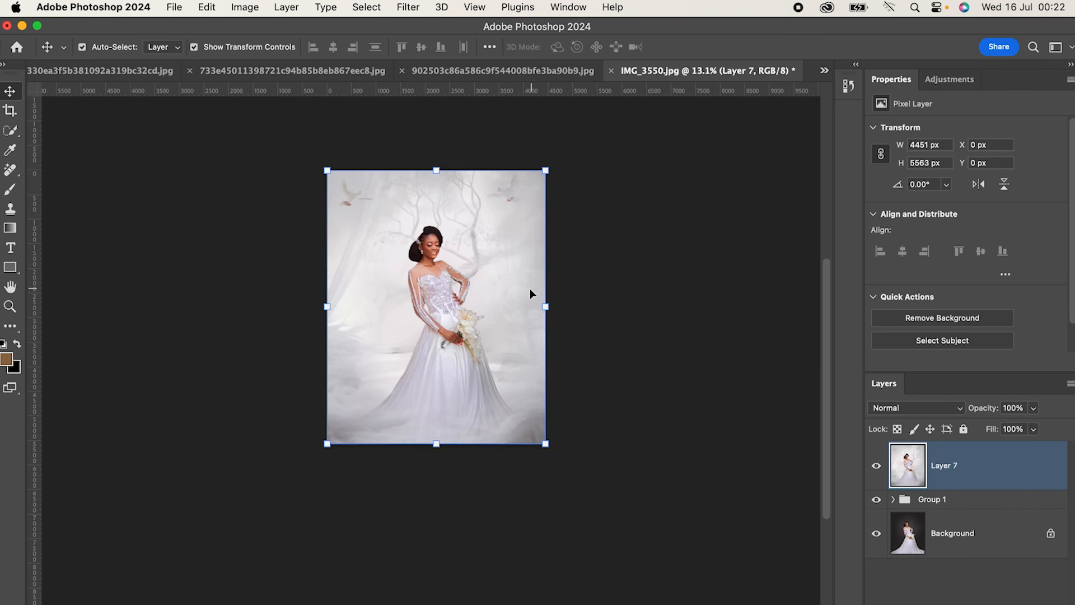
pyautogui.moveTo(464, 292); pyautogui.dragTo(507, 326)
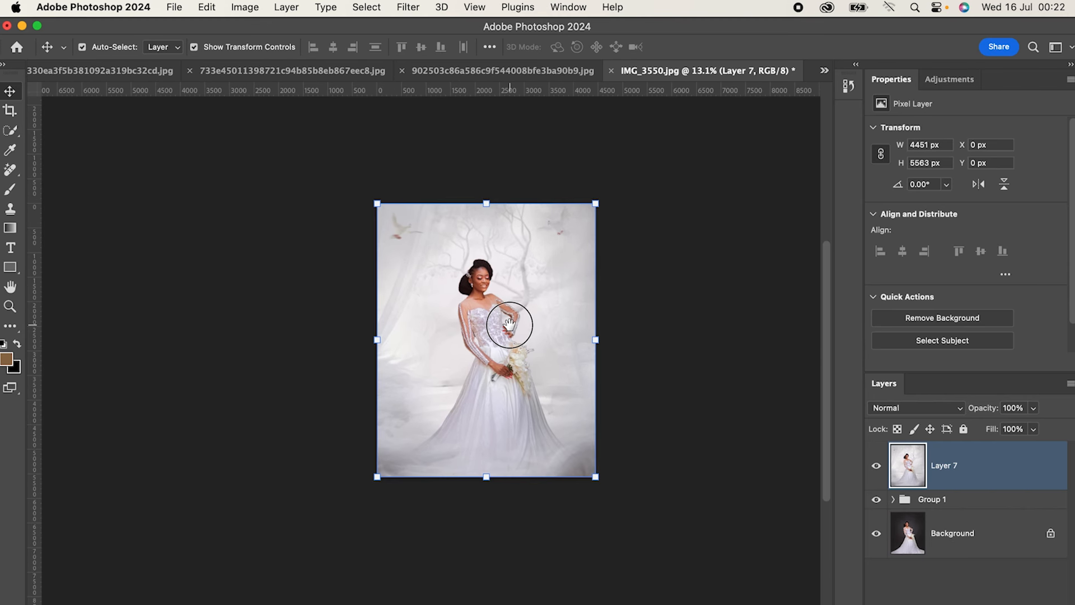
pyautogui.click(408, 8)
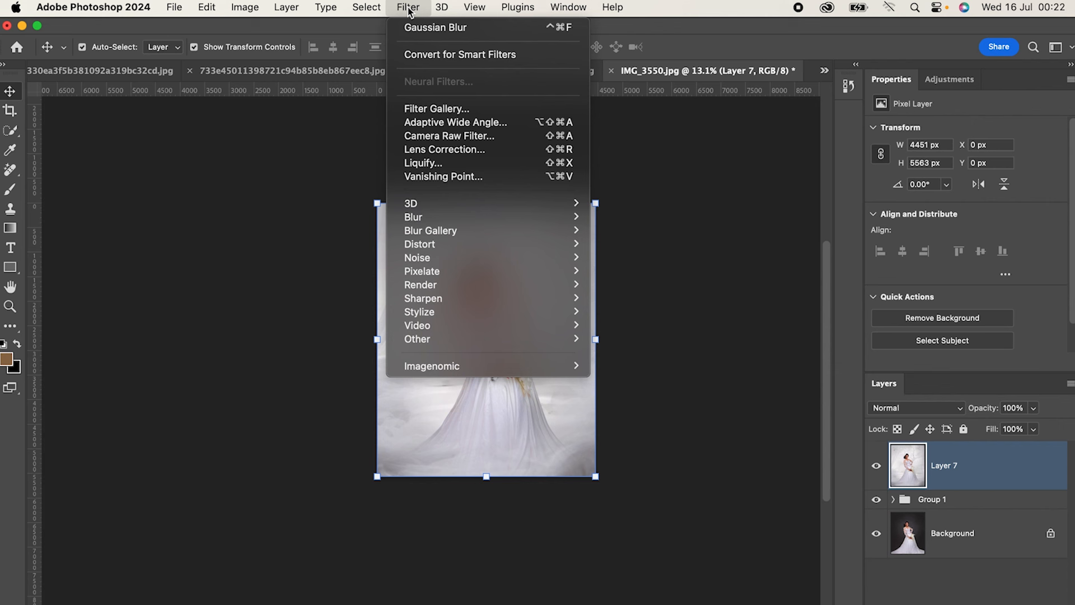
pyautogui.click(449, 139)
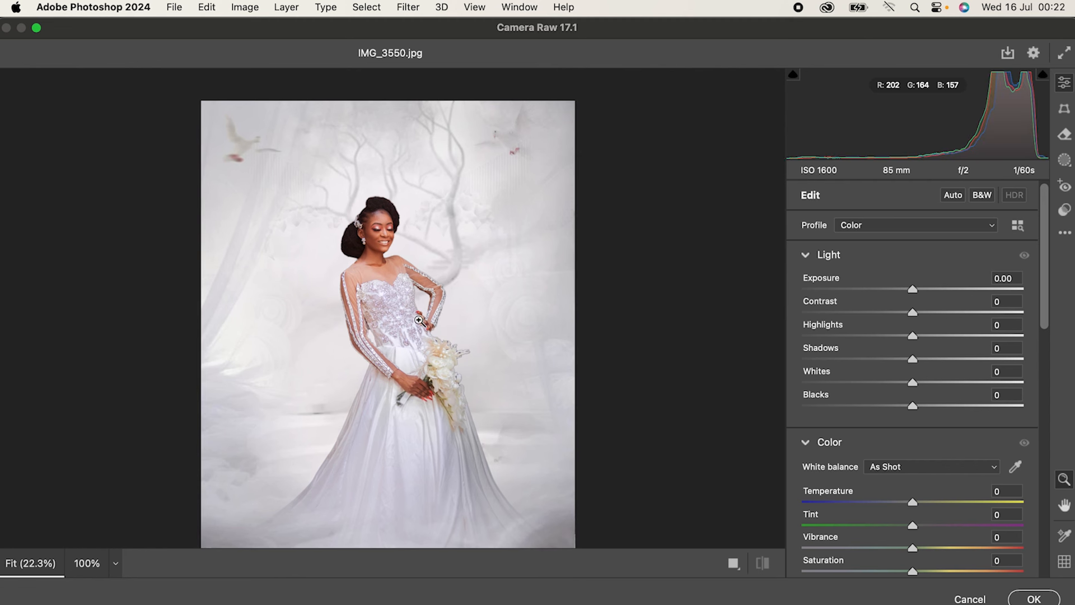
pyautogui.moveTo(384, 317); pyautogui.dragTo(515, 326)
pyautogui.press('space')
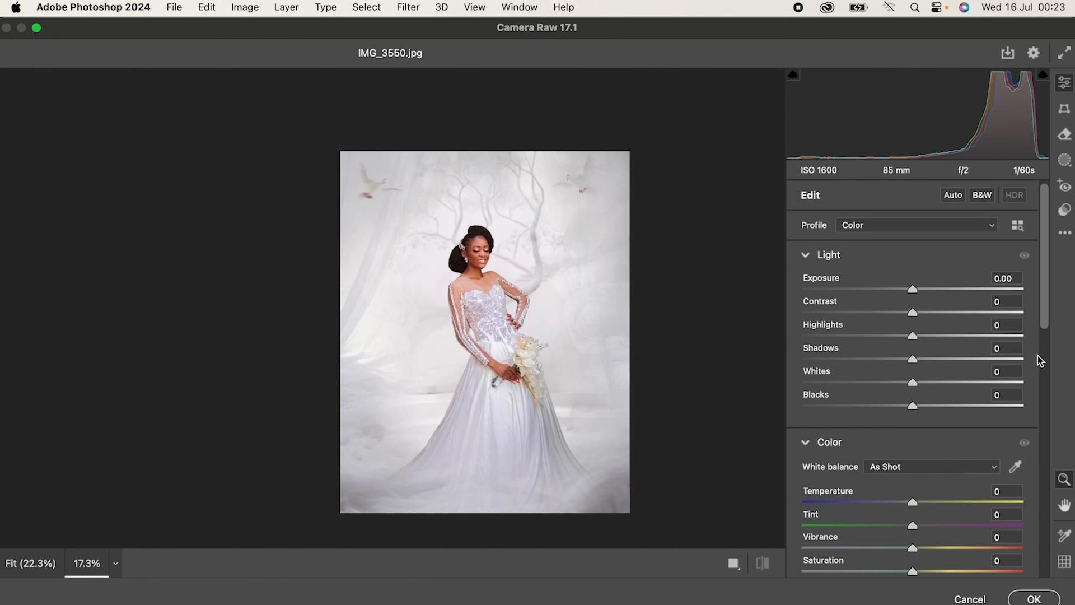
# Step: Load the saved Camera Raw settings file Blue2.xmp from the Downloads folder onto the composite
pyautogui.click(1065, 233)
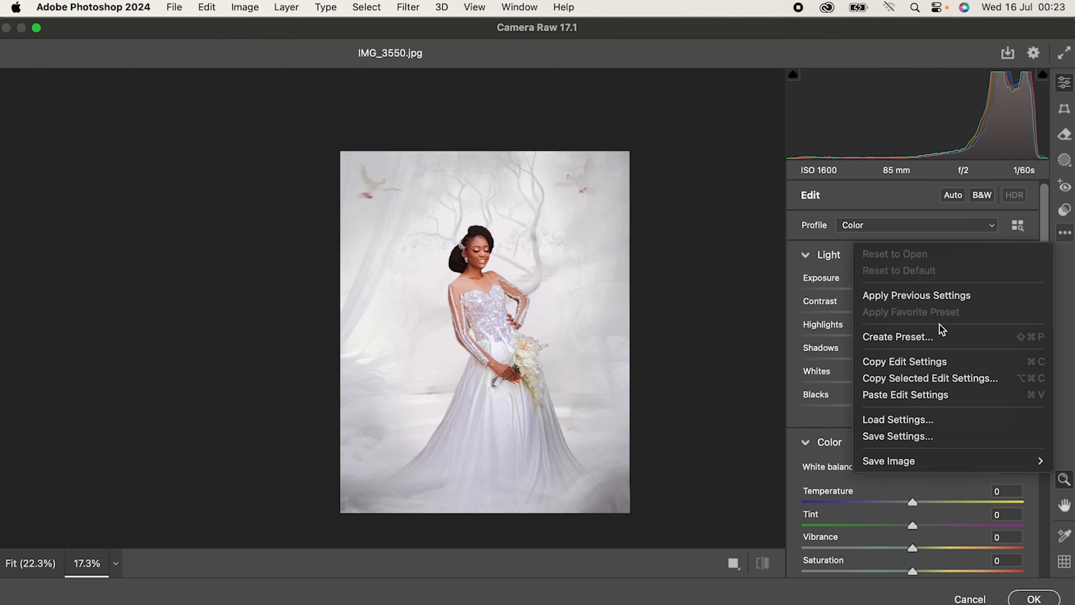
pyautogui.click(894, 421)
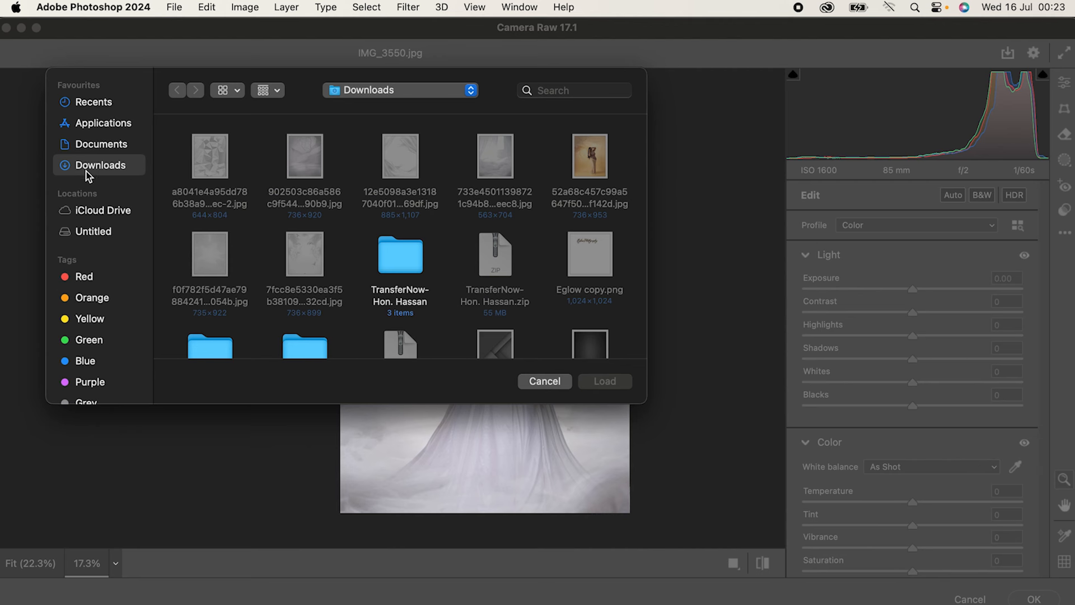
pyautogui.scroll(-15, 399, 218)
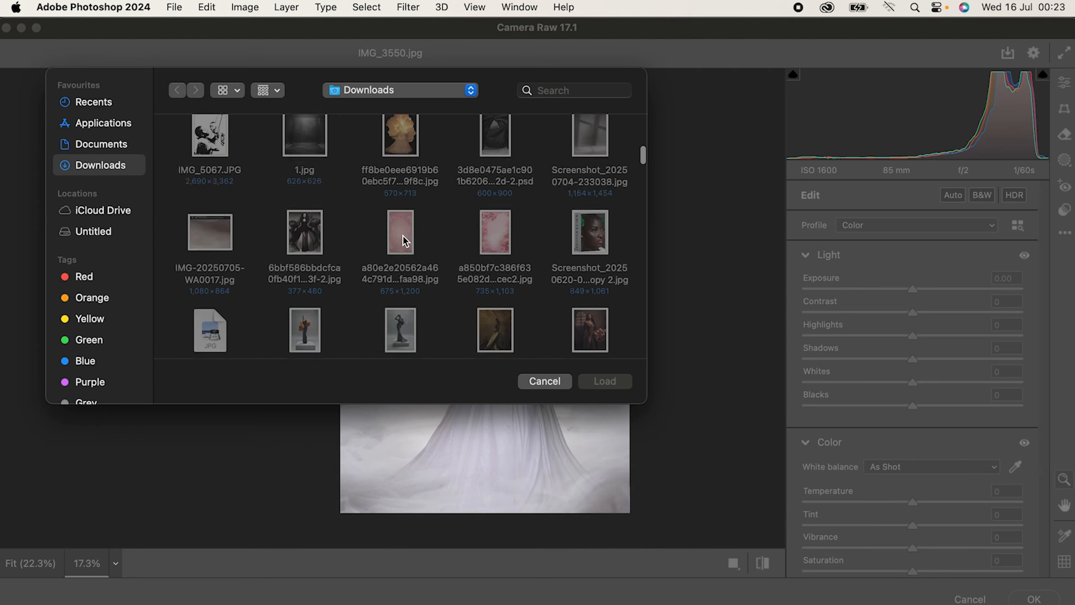
pyautogui.scroll(-12, 405, 240)
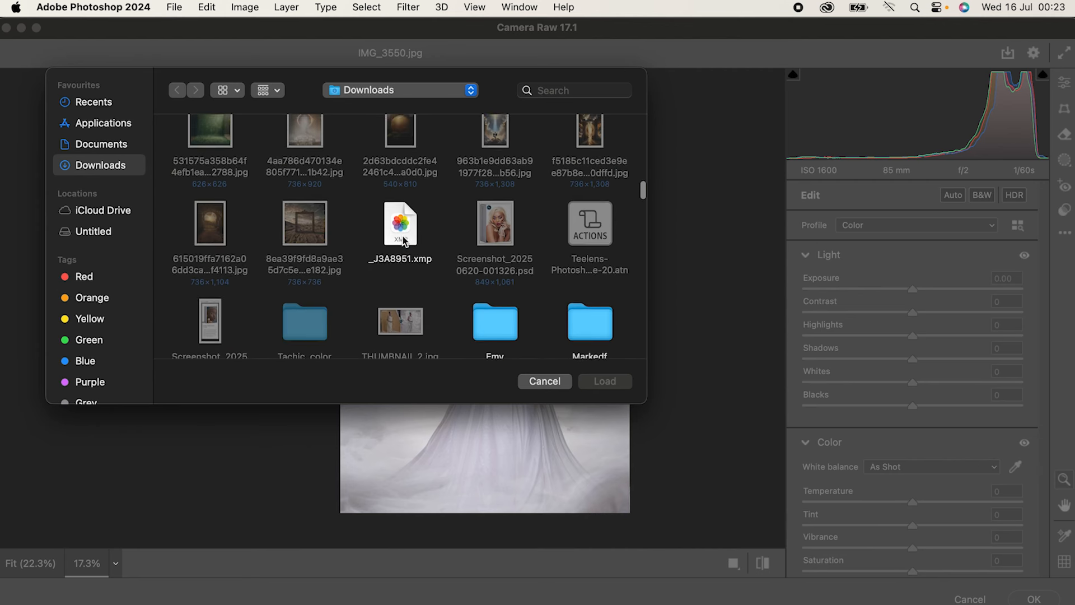
pyautogui.scroll(-12, 402, 237)
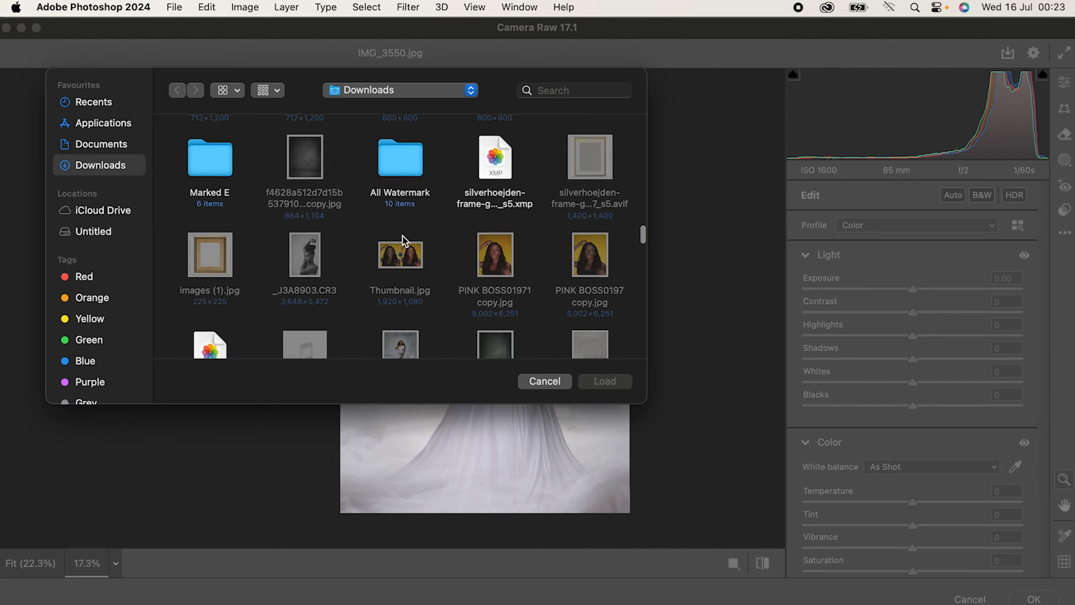
pyautogui.scroll(-12, 403, 240)
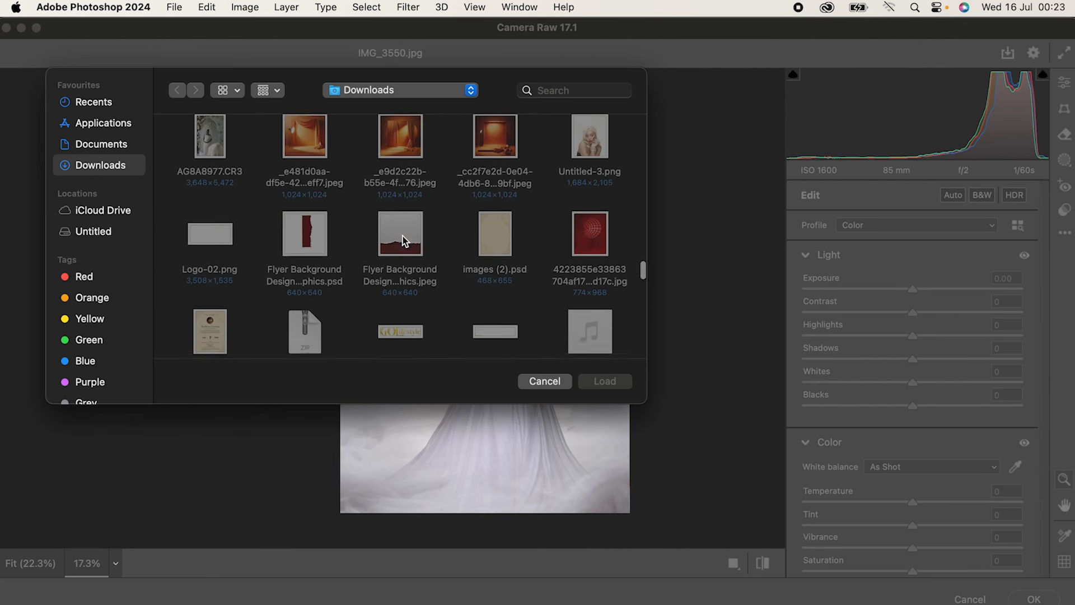
pyautogui.scroll(-10, 404, 241)
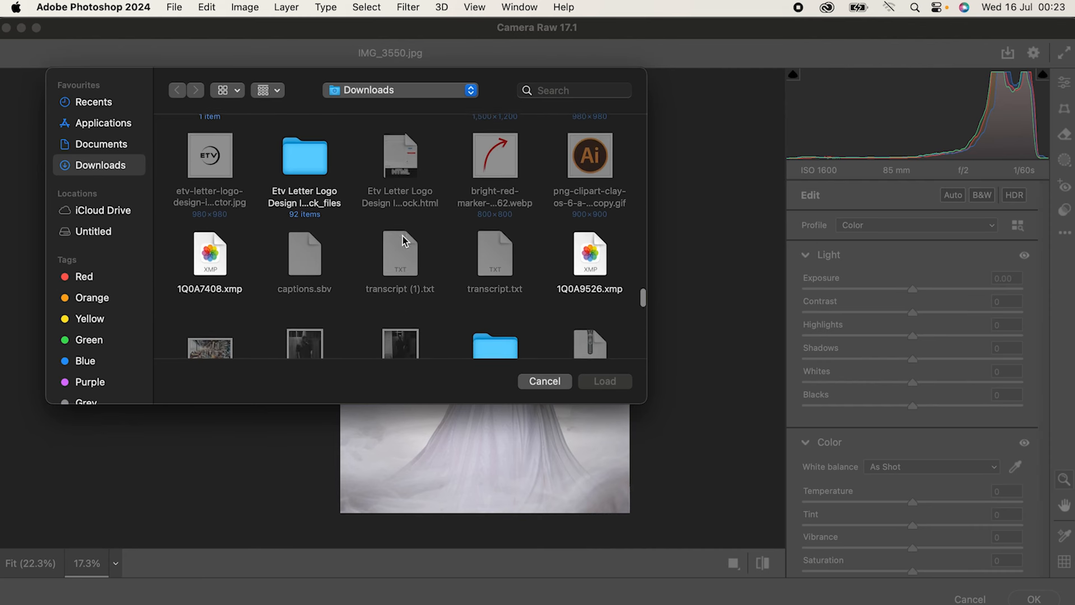
pyautogui.scroll(-12, 404, 240)
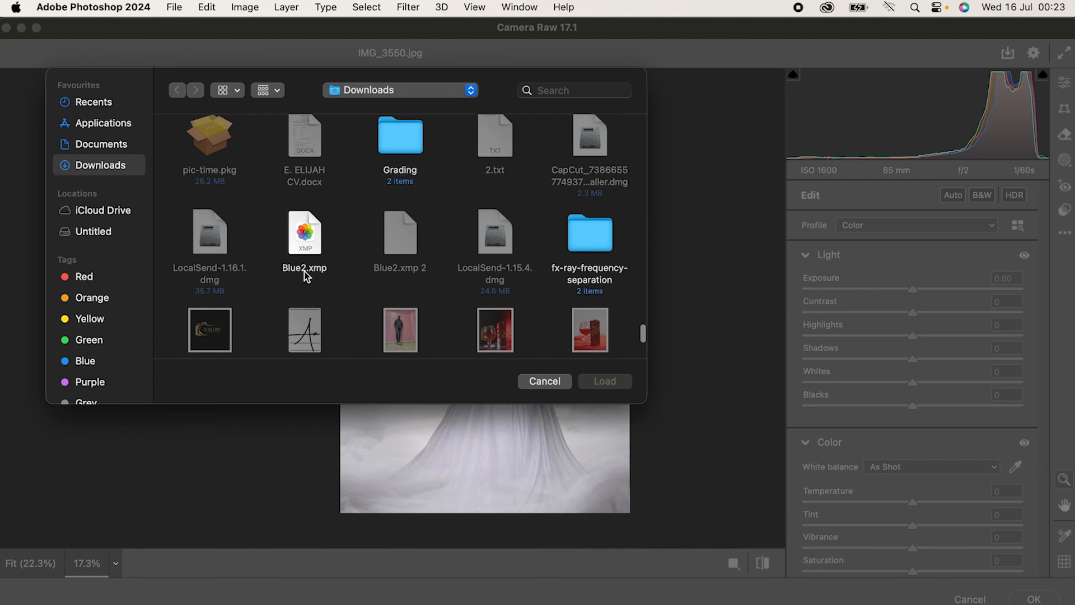
pyautogui.click(312, 271)
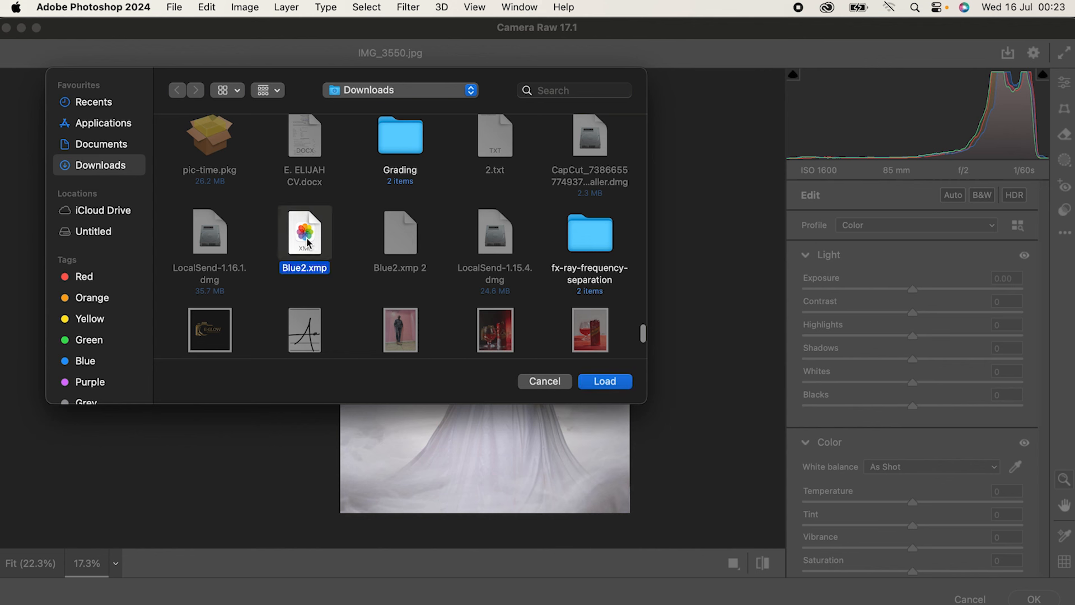
pyautogui.click(612, 381)
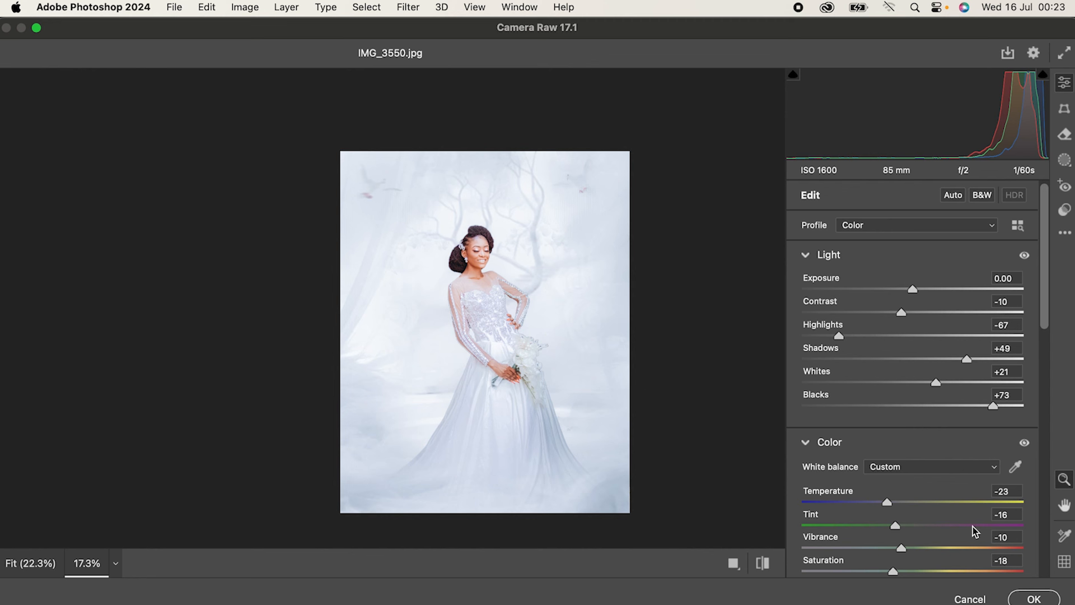
# Step: Compare the Blue2 colour grade with the default settings and apply the grade to Layer 7
pyautogui.click(763, 563)
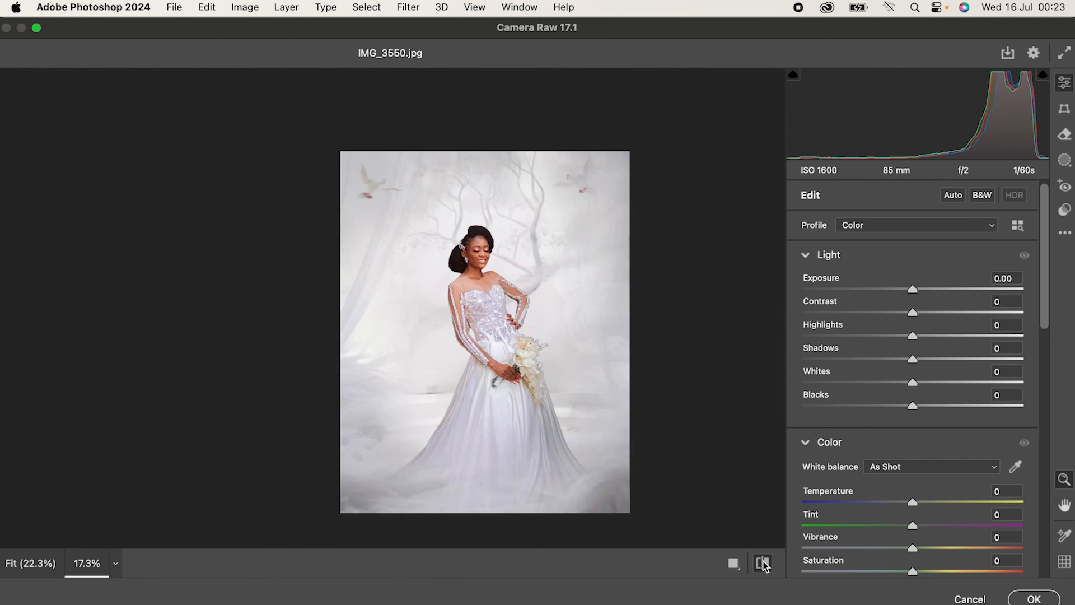
pyautogui.click(763, 562)
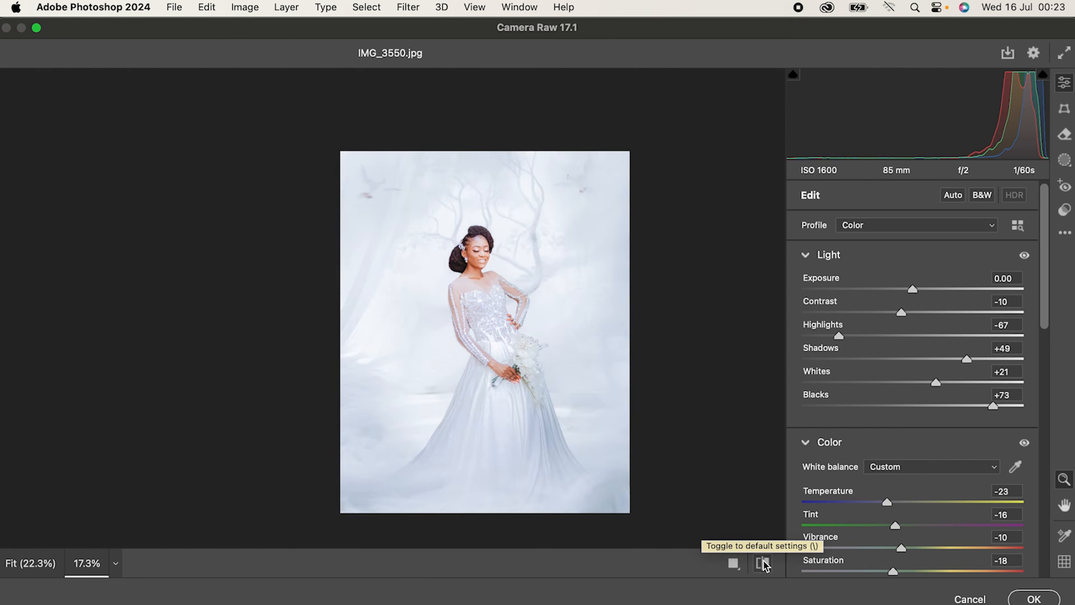
pyautogui.click(763, 563)
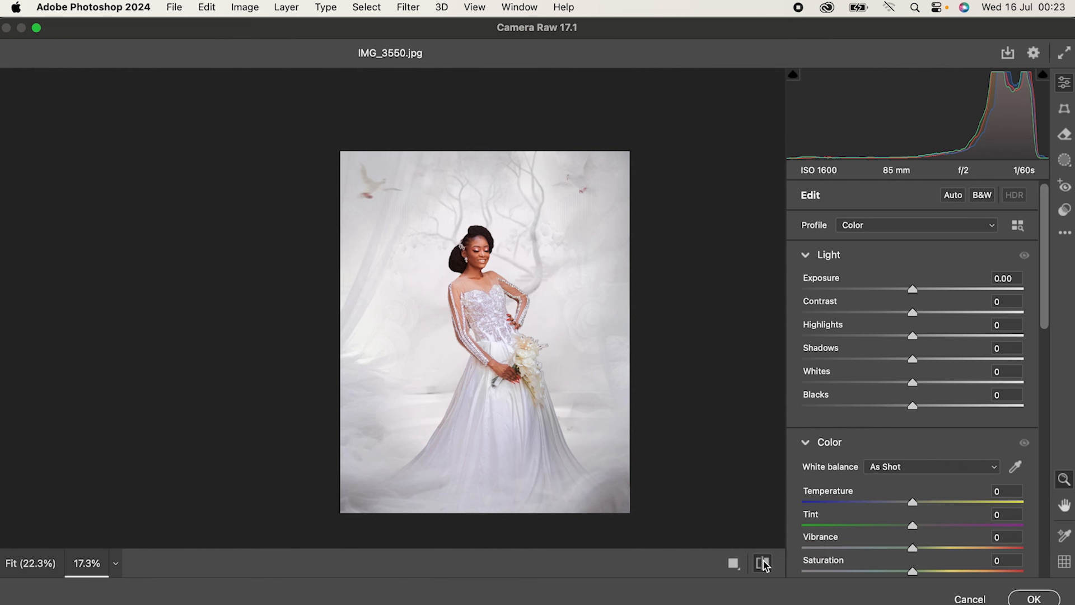
pyautogui.click(764, 563)
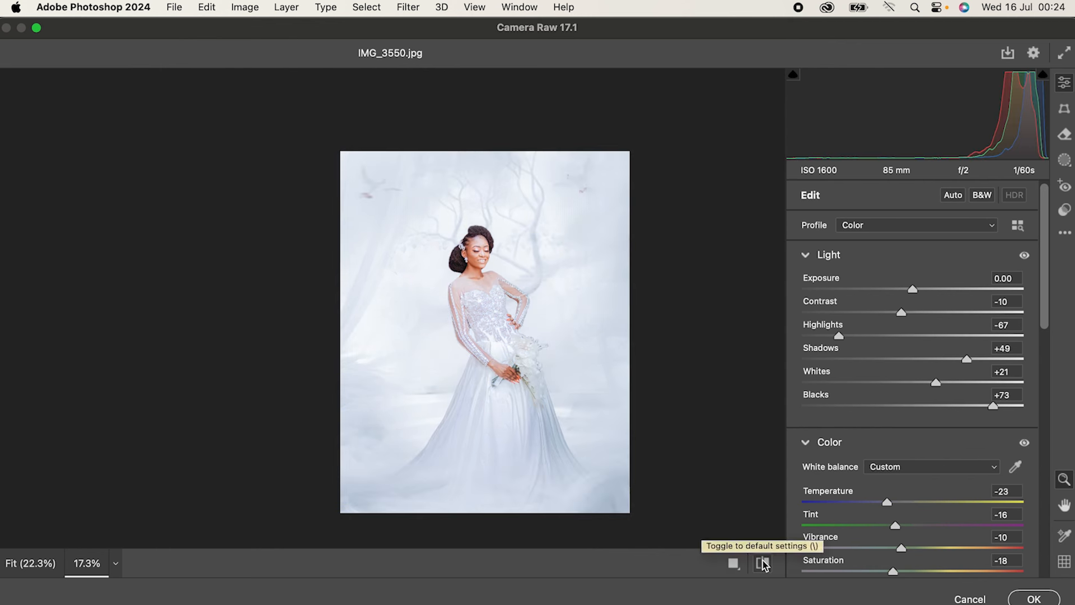
pyautogui.click(1035, 599)
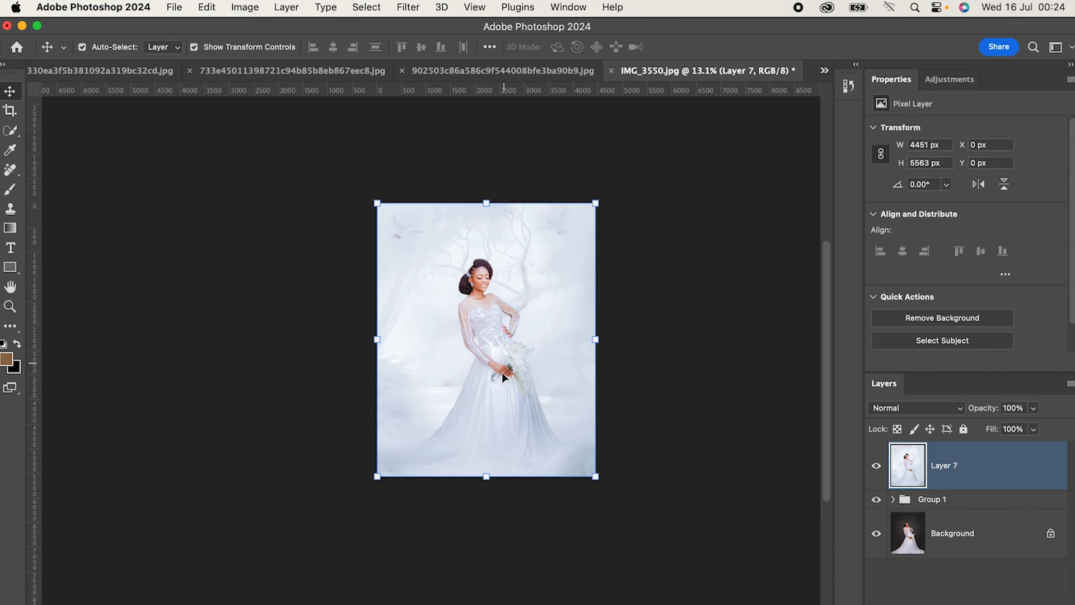
# Step: Check the graded composite and add a white layer mask to Layer 7
pyautogui.scroll(3, 513, 384)
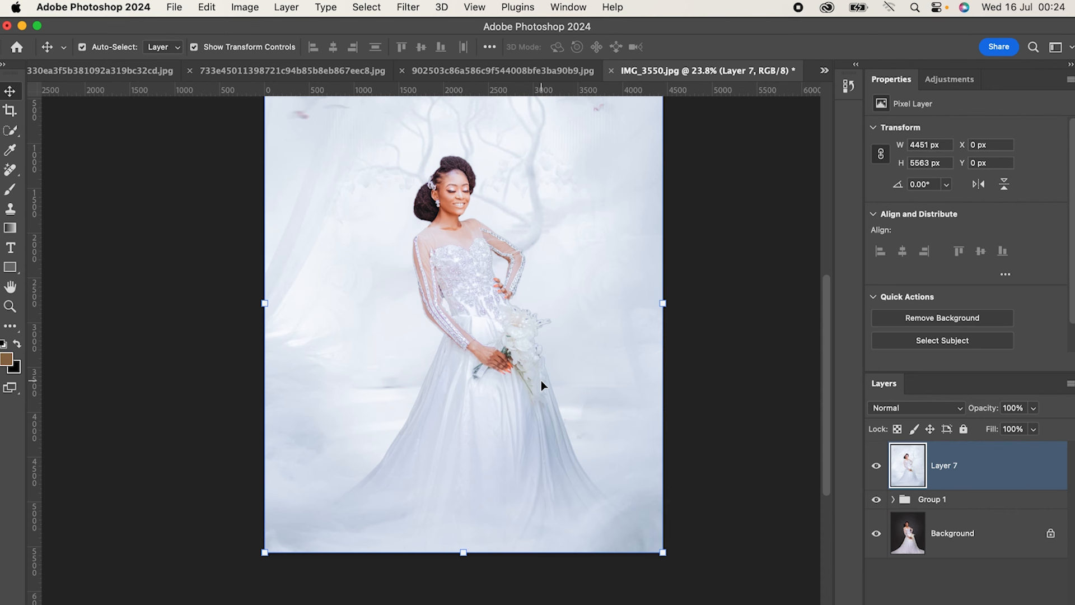
pyautogui.scroll(-5, 515, 378)
pyautogui.scroll(5, 515, 378)
pyautogui.scroll(-2, 514, 378)
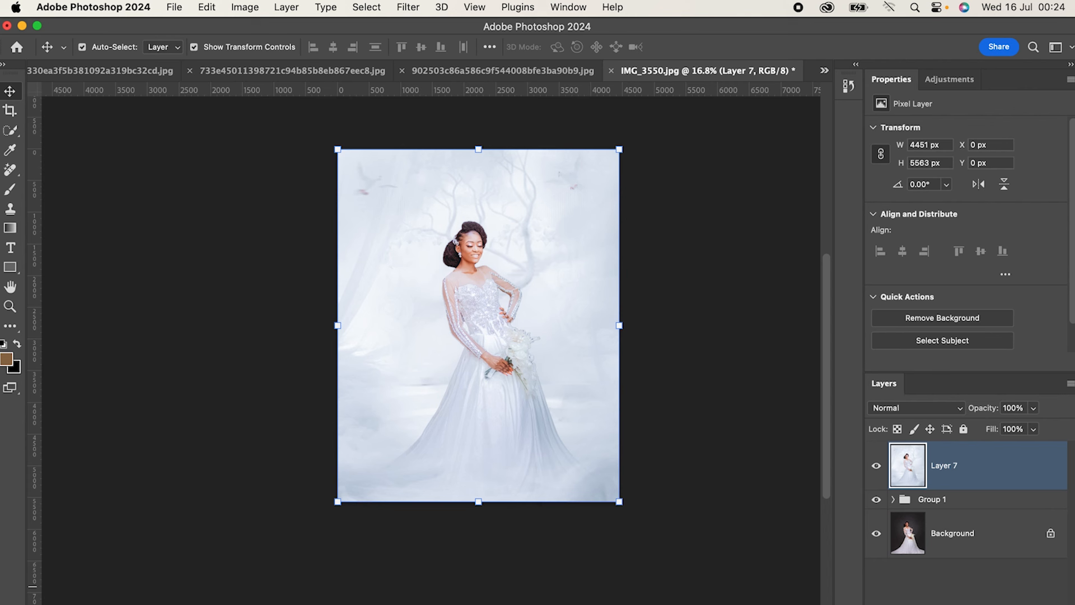
pyautogui.click(952, 604)
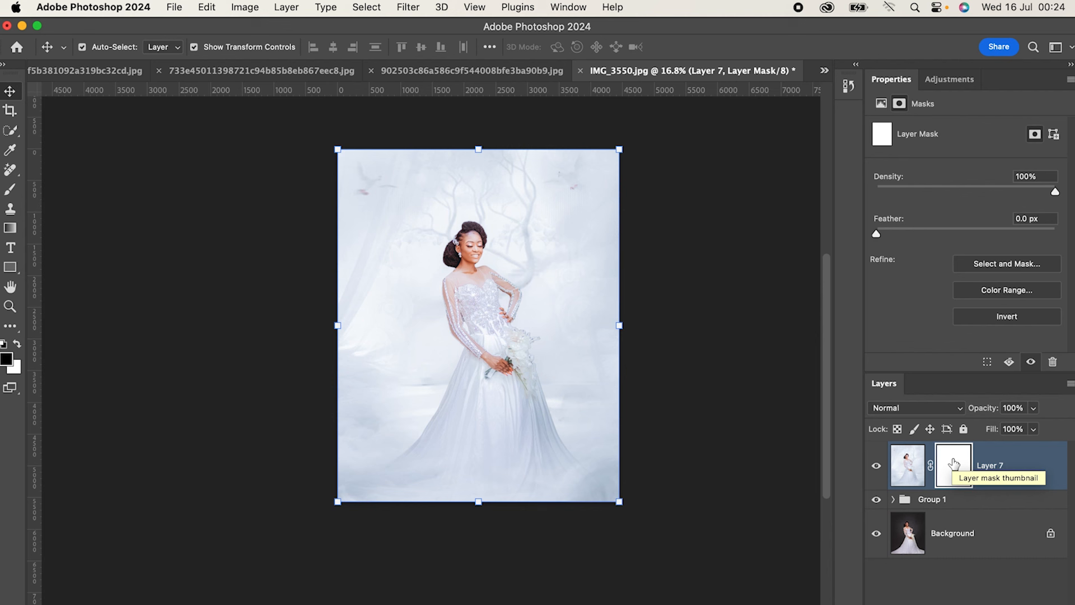
# Step: Invert Layer 7's mask to black and select the bride with Select Subject
pyautogui.press('super+i')
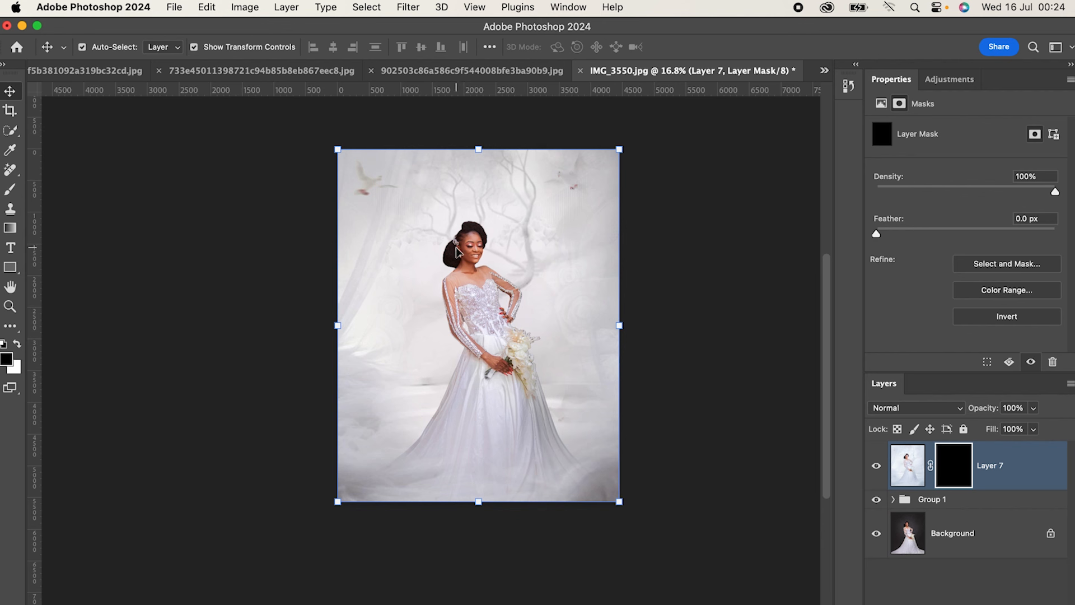
pyautogui.press('w')
pyautogui.click(441, 47)
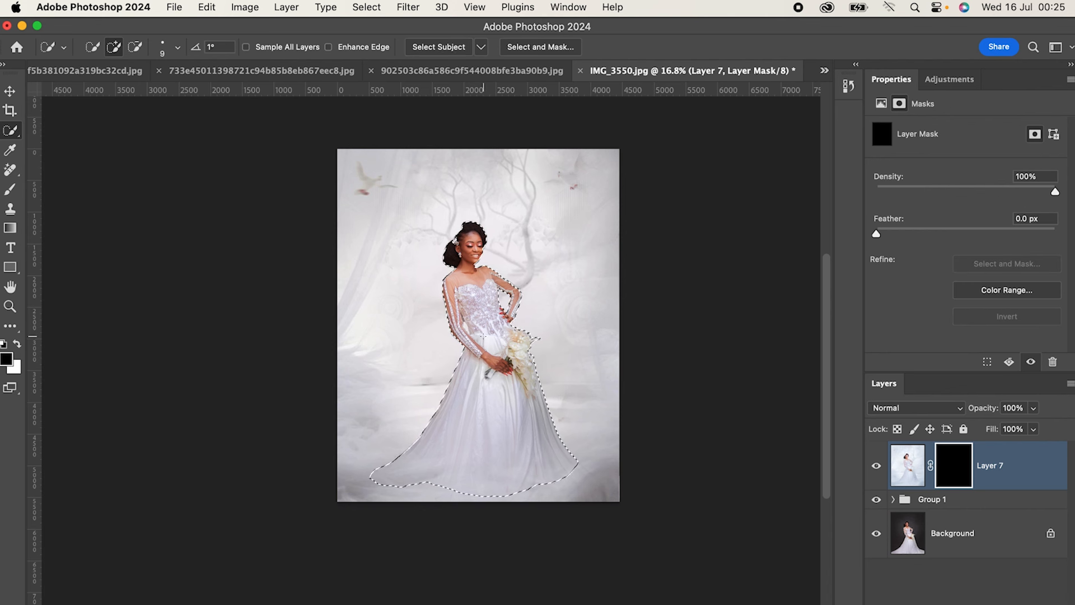
# Step: Subtract the backdrop gap between the bride's bent arm and waist from the selection, and undo the stray addition beside her sleeve
pyautogui.press('alt')
pyautogui.scroll(5, 536, 339)
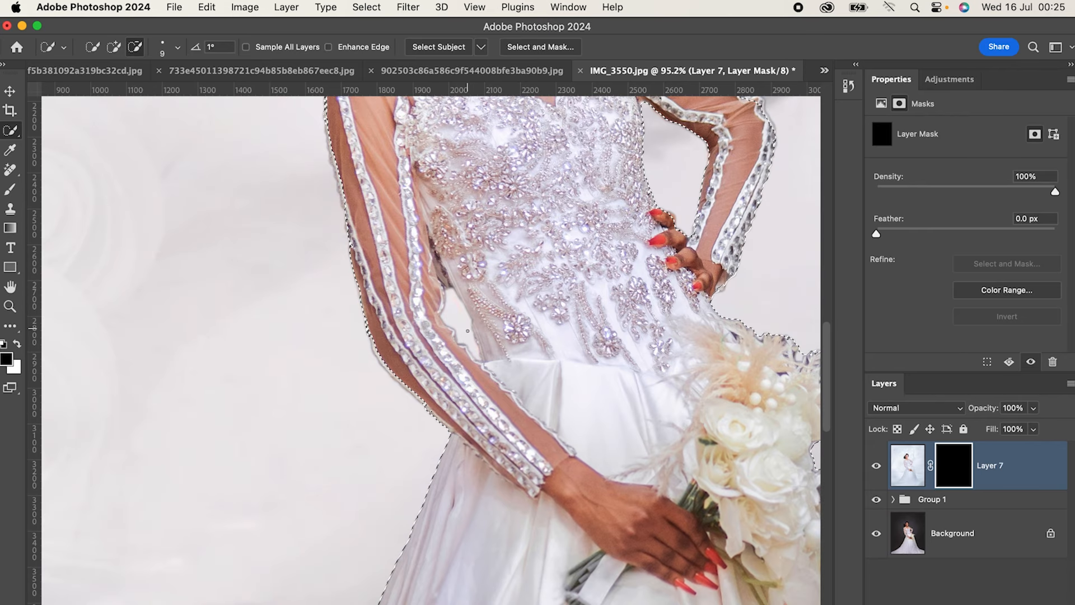
pyautogui.keyDown('alt'); pyautogui.click(472, 345); pyautogui.keyUp('alt')
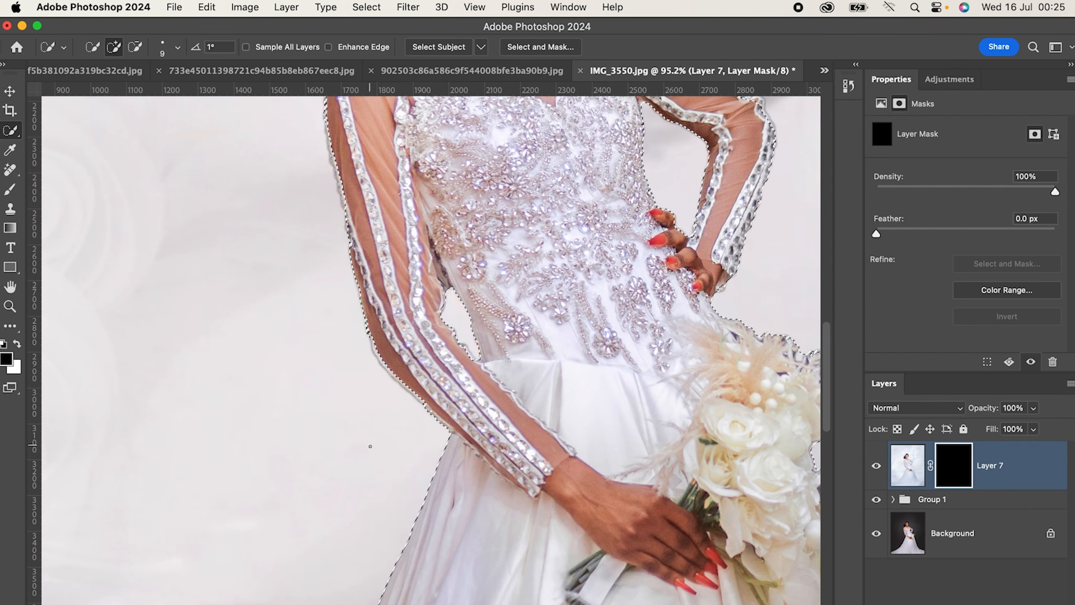
pyautogui.scroll(-2, 412, 343)
pyautogui.scroll(-3, 412, 343)
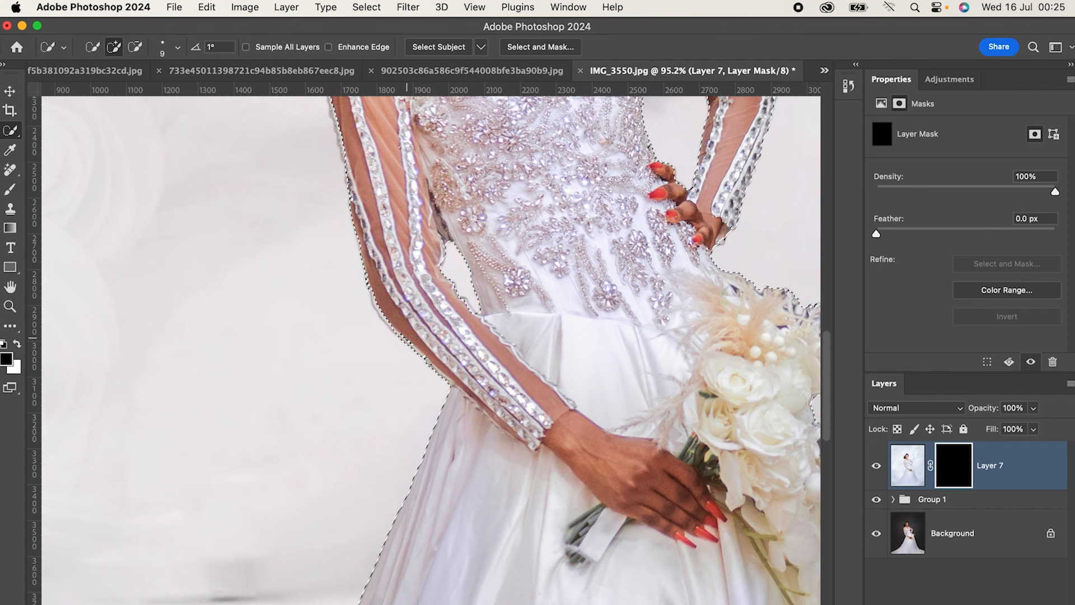
pyautogui.scroll(-1, 407, 342)
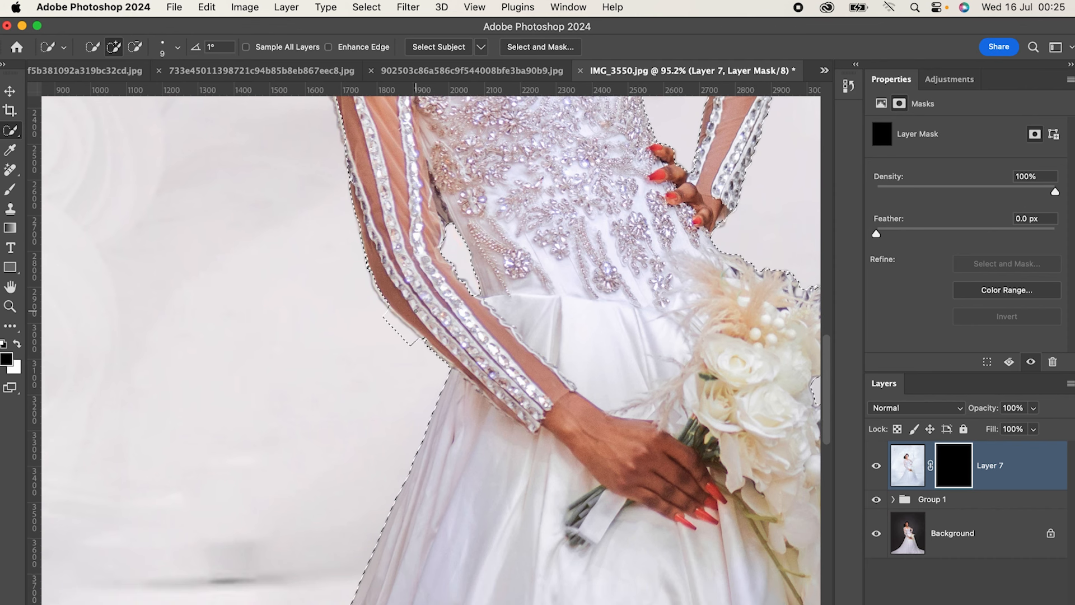
pyautogui.press('super+z')
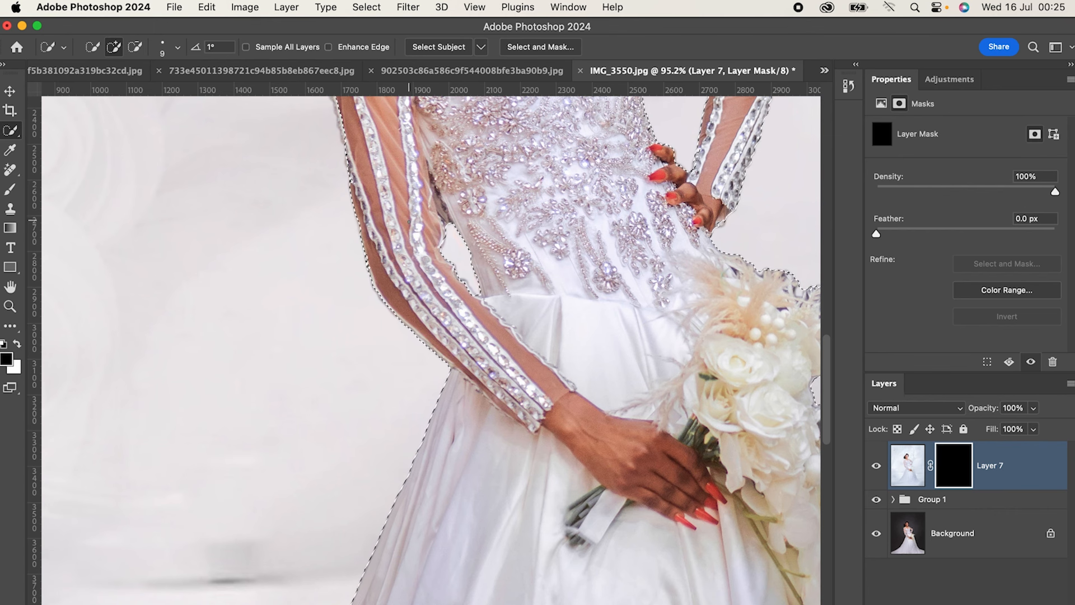
# Step: Examine the selection outline around the bride's sleeves, bodice, shoulders and hair
pyautogui.scroll(3, 408, 220)
pyautogui.scroll(-1, 387, 190)
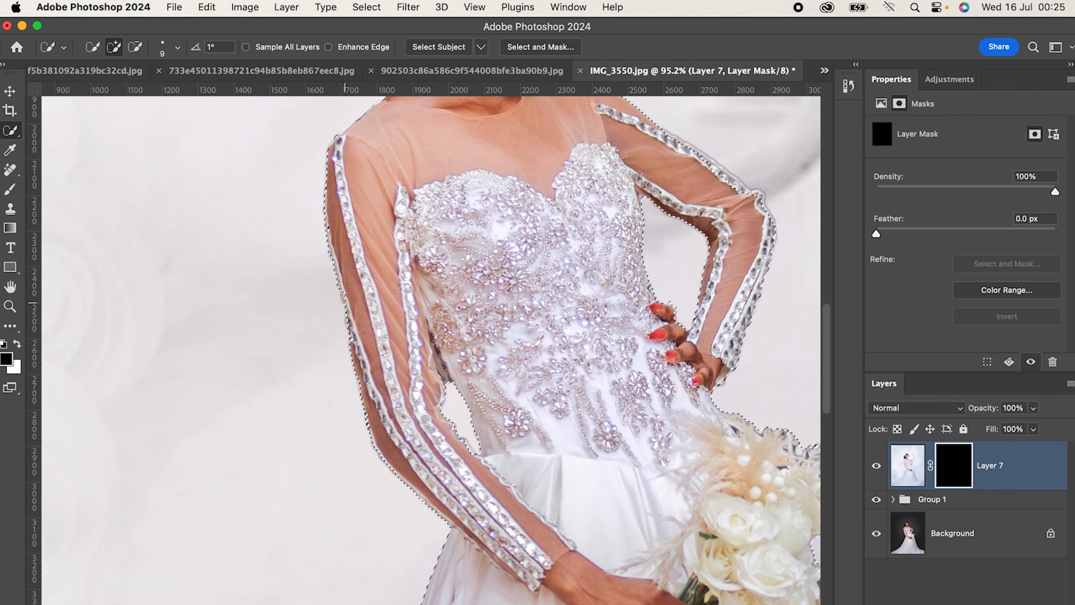
pyautogui.scroll(1, 350, 324)
pyautogui.scroll(-1, 346, 313)
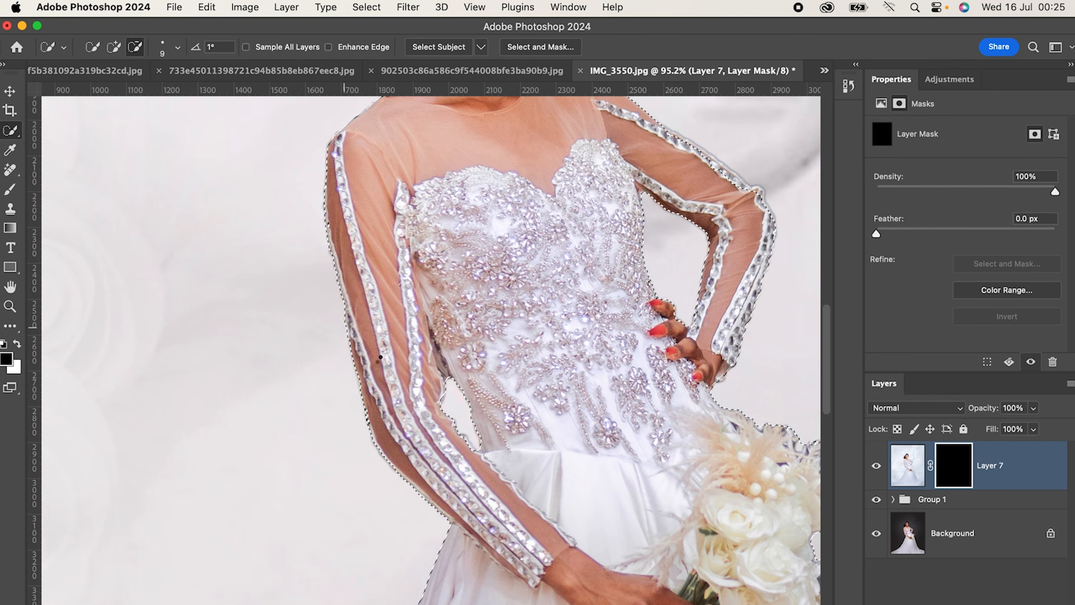
pyautogui.scroll(5, 508, 398)
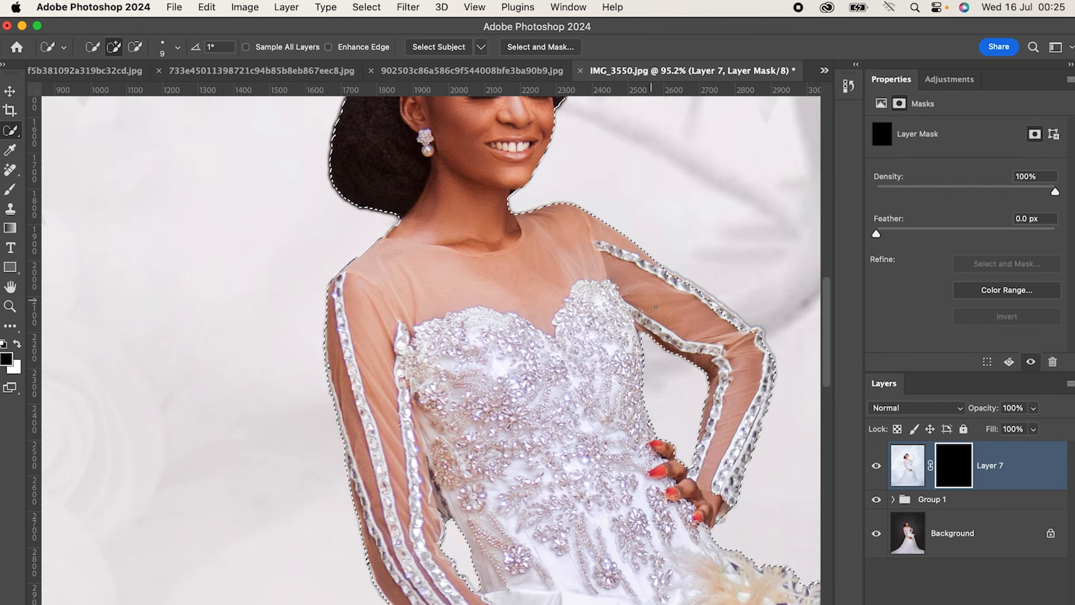
pyautogui.scroll(4, 656, 306)
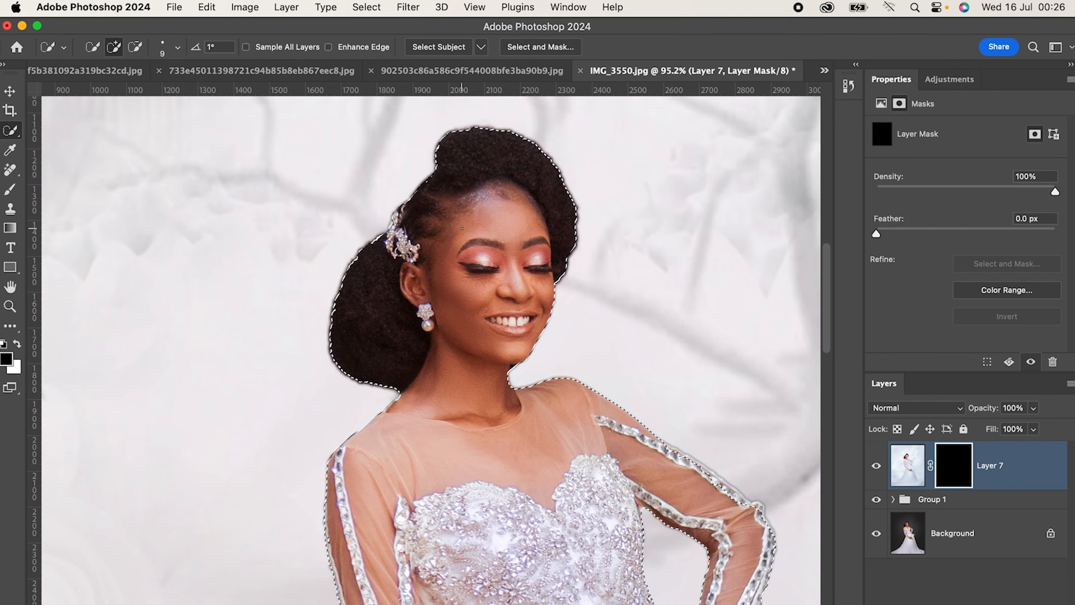
pyautogui.scroll(-6, 505, 223)
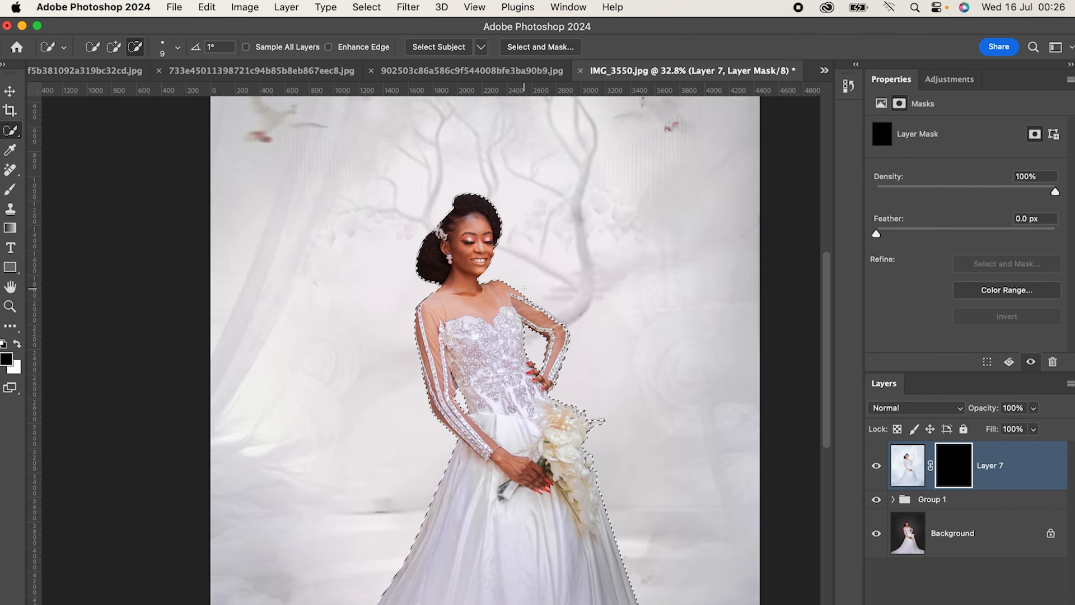
pyautogui.scroll(-4, 518, 278)
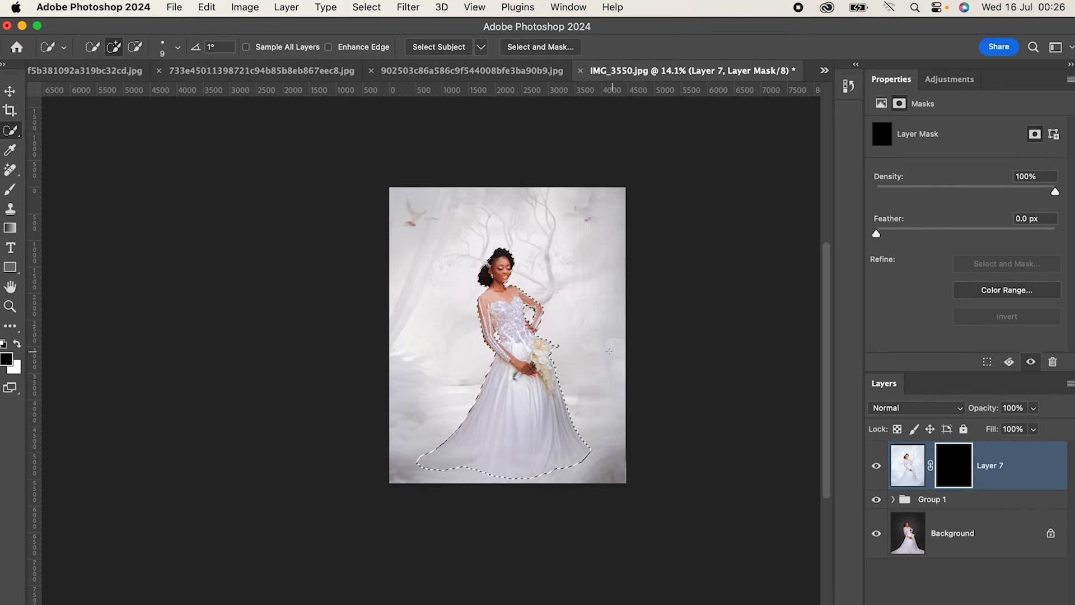
# Step: Feather the bride selection by 3 pixels and invert it to cover the backdrop
pyautogui.rightClick(572, 268)
pyautogui.click(589, 311)
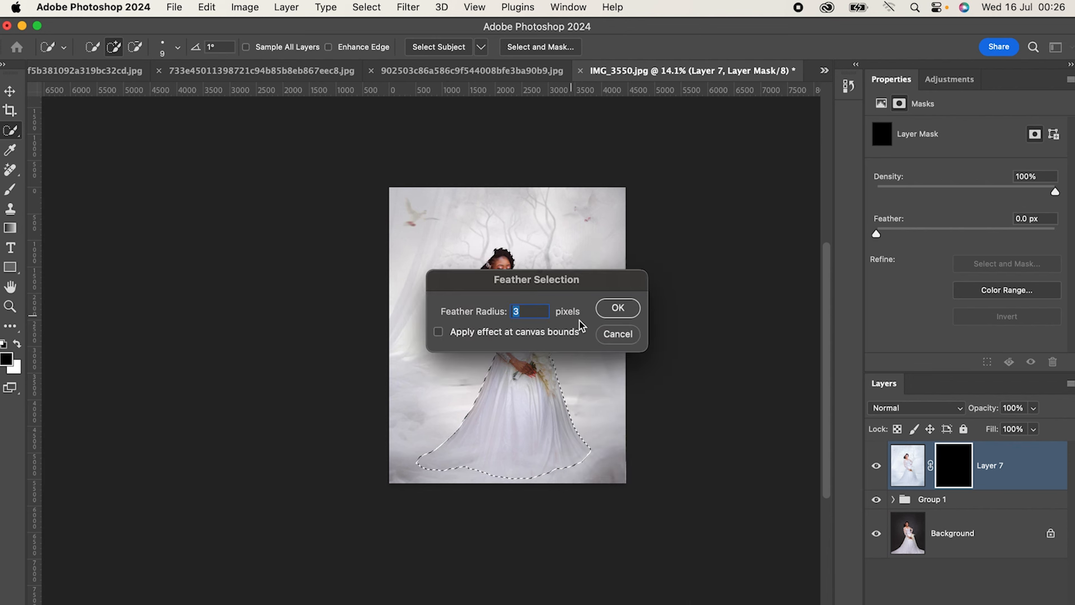
pyautogui.click(618, 308)
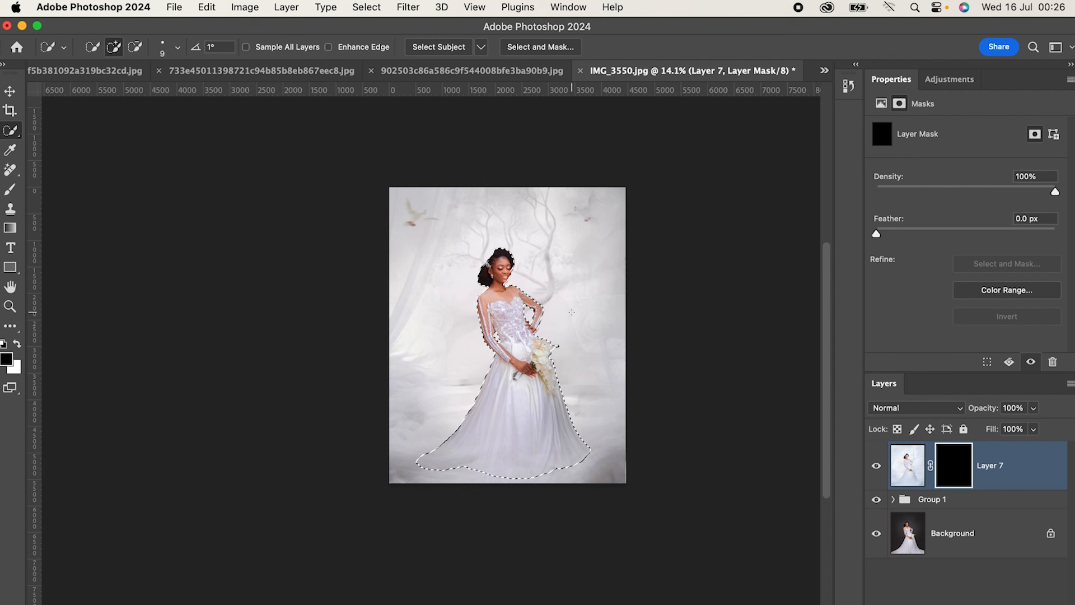
pyautogui.rightClick(569, 296)
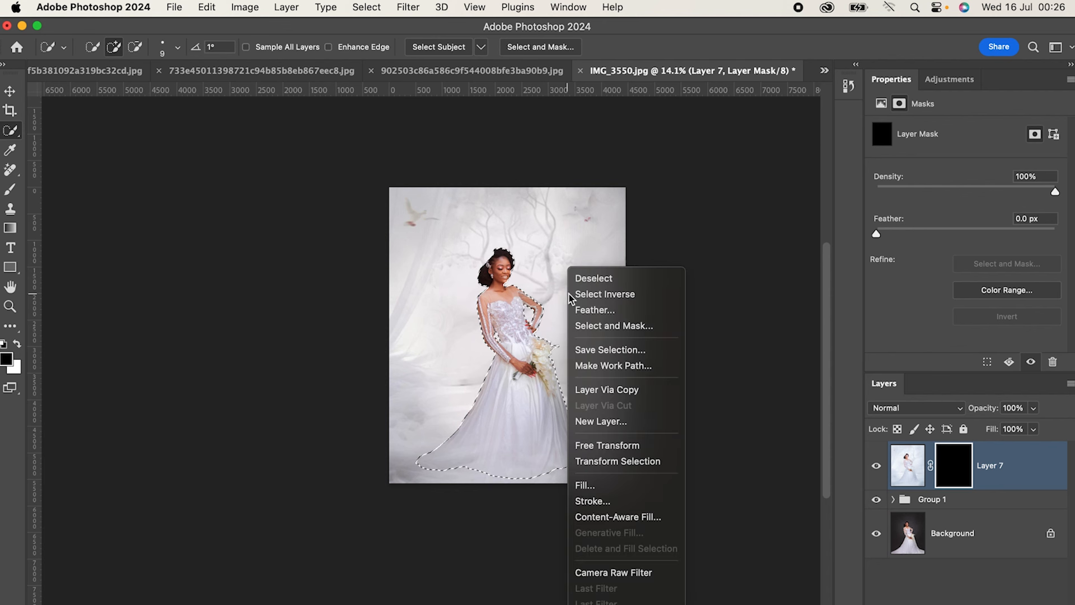
pyautogui.click(615, 297)
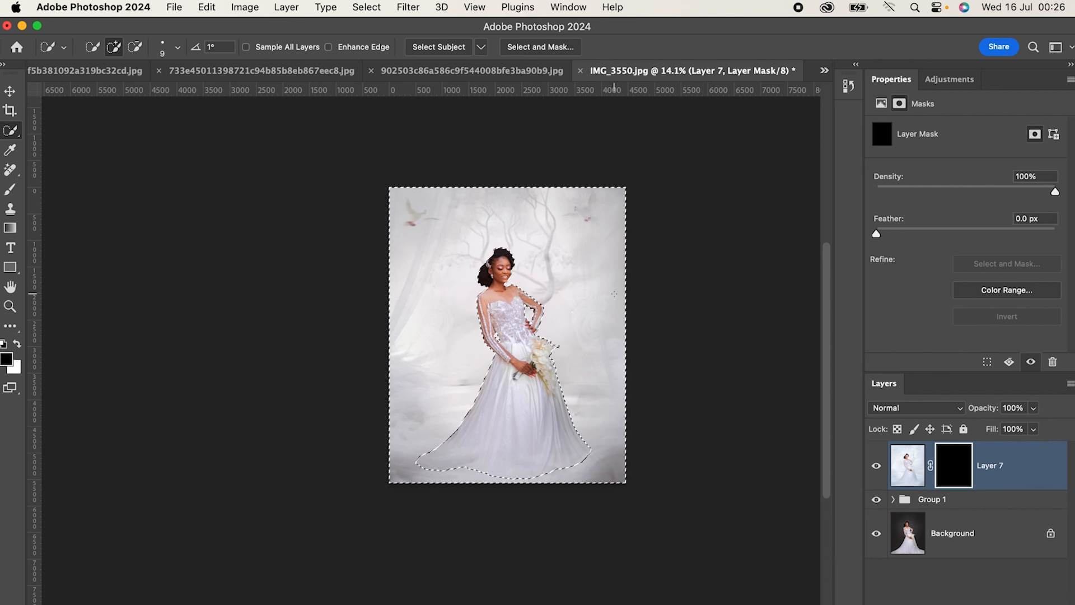
# Step: Set up the Brush with white as the foreground colour, 70% opacity and 70% flow
pyautogui.click(10, 189)
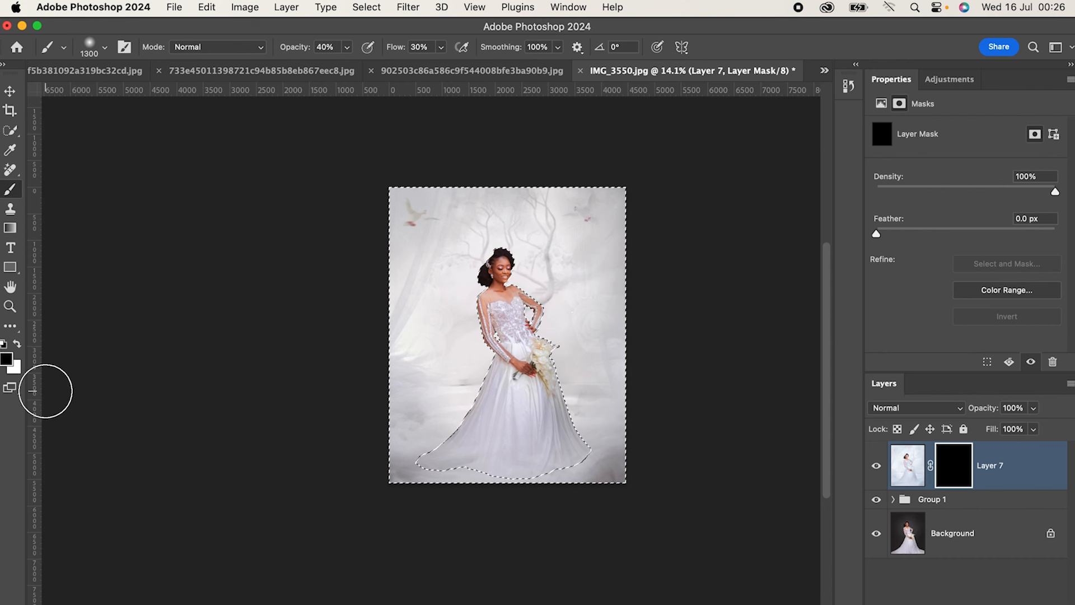
pyautogui.click(17, 344)
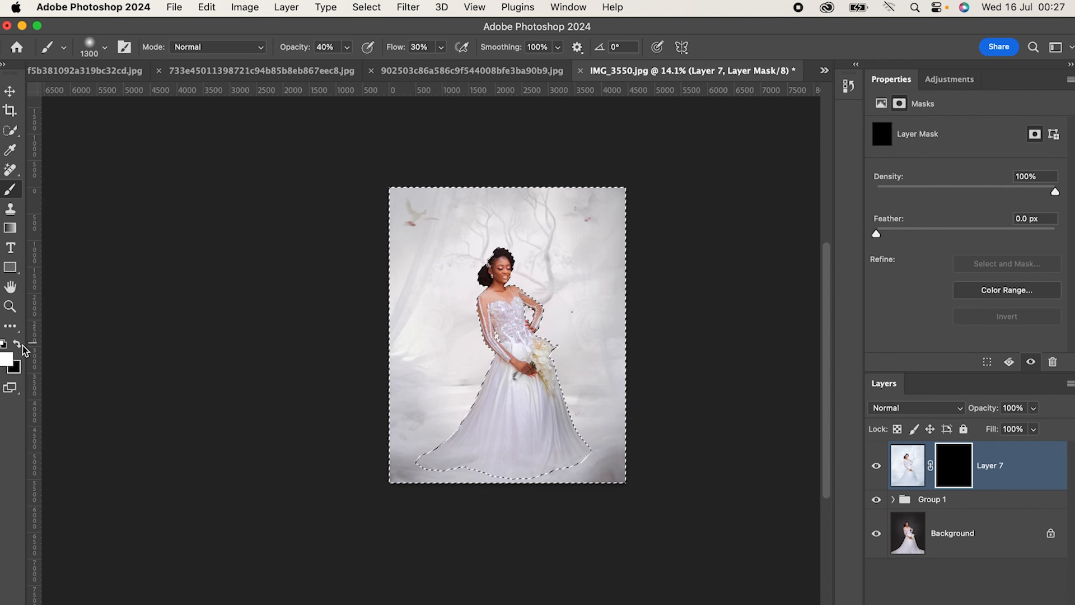
pyautogui.scroll(-5, 526, 192)
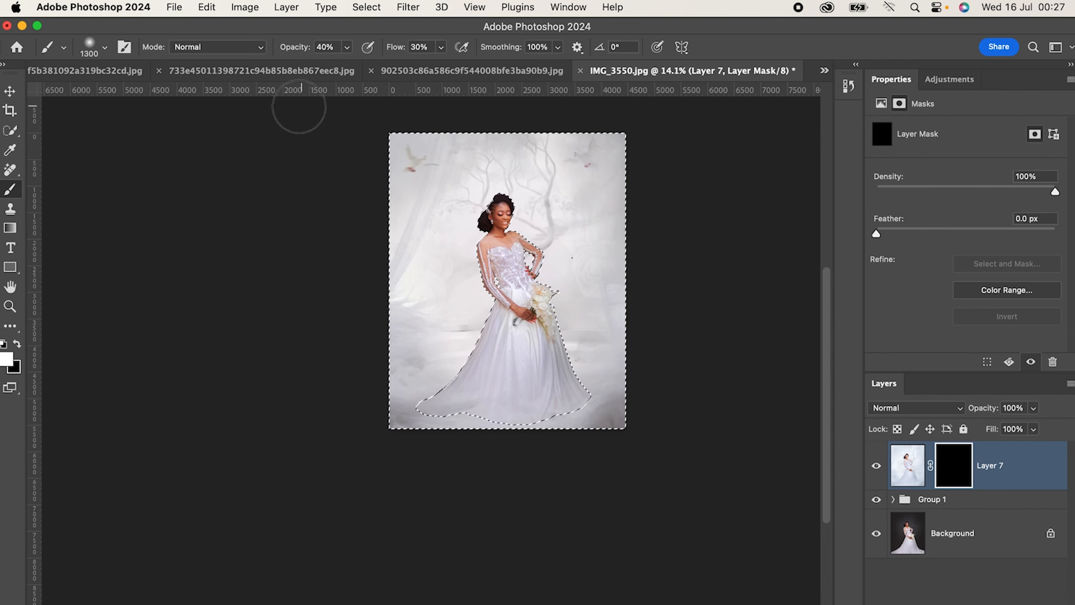
pyautogui.click(347, 47)
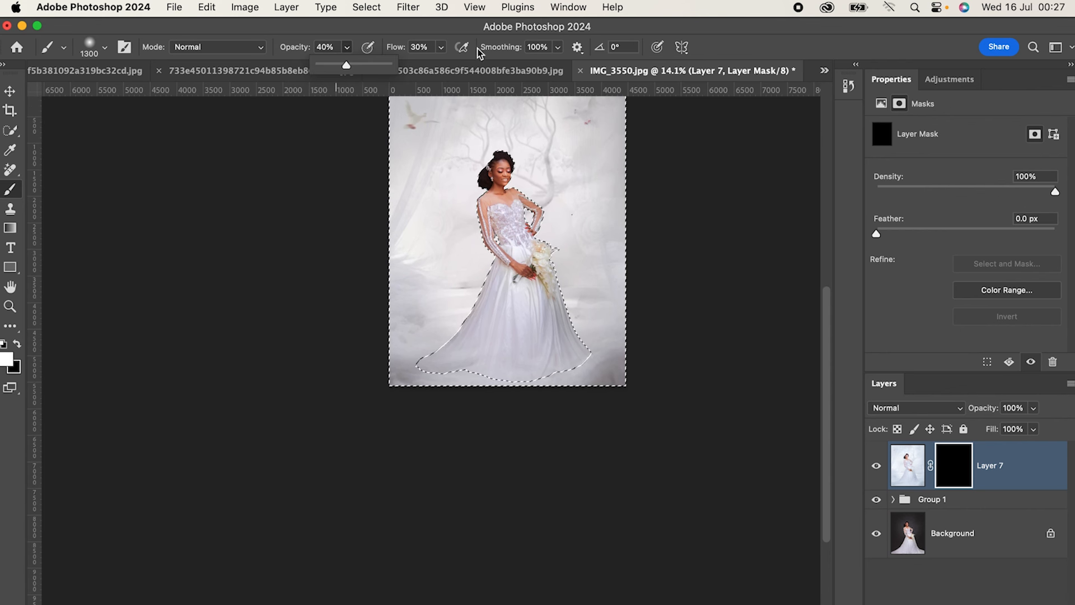
pyautogui.click(347, 65)
pyautogui.moveTo(357, 65); pyautogui.dragTo(371, 65)
pyautogui.click(441, 47)
pyautogui.moveTo(442, 66); pyautogui.dragTo(468, 66)
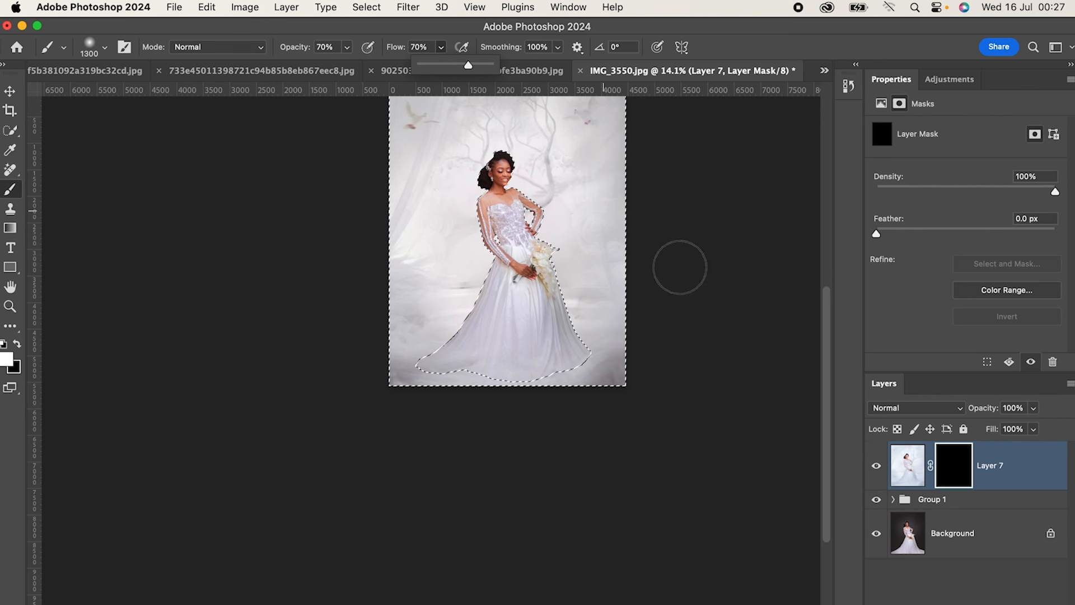
# Step: Enlarge the brush to 2200 px and paint white over the backdrop on Layer 7's mask to bring in the blue grade
pyautogui.scroll(2, 680, 267)
pyautogui.press(']')
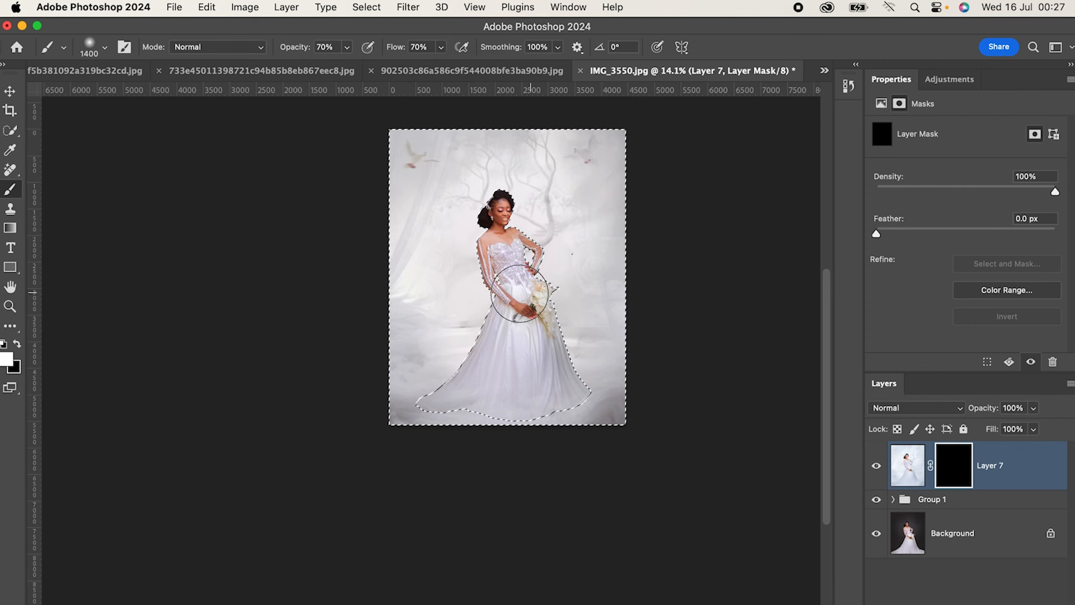
pyautogui.press(']')
pyautogui.press(']')
pyautogui.press(']')
pyautogui.press(']')
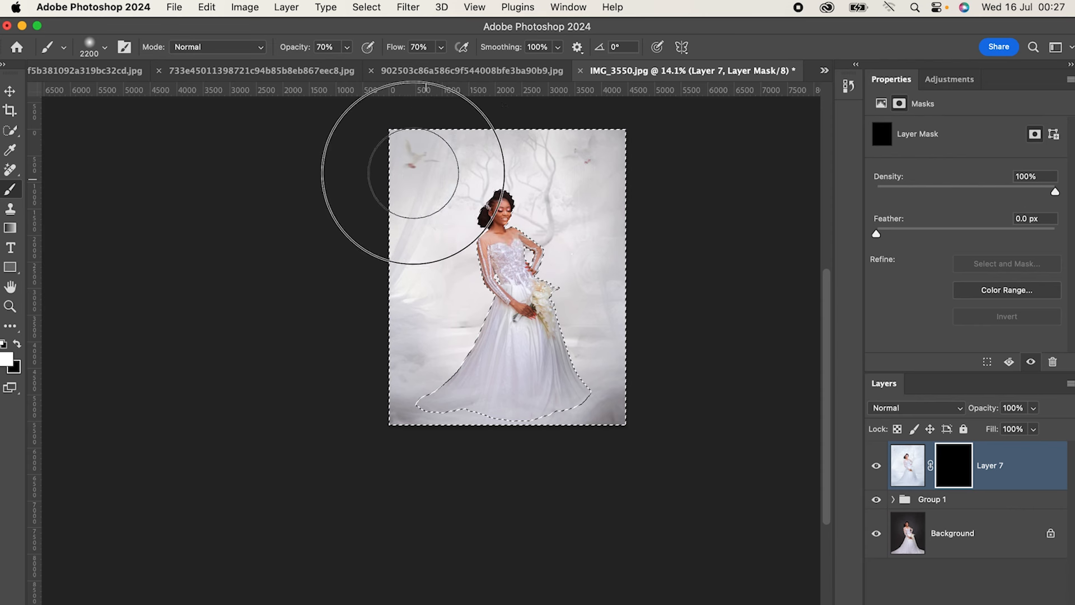
pyautogui.moveTo(443, 158)
pyautogui.mouseDown()
pyautogui.moveTo(638, 169)
pyautogui.moveTo(566, 158)
pyautogui.moveTo(640, 174)
pyautogui.moveTo(591, 190)
pyautogui.moveTo(576, 215)
pyautogui.moveTo(603, 270)
pyautogui.moveTo(568, 234)
pyautogui.moveTo(611, 346)
pyautogui.moveTo(625, 446)
pyautogui.moveTo(346, 417)
pyautogui.moveTo(461, 376)
pyautogui.moveTo(433, 314)
pyautogui.moveTo(469, 270)
pyautogui.moveTo(463, 228)
pyautogui.moveTo(435, 206)
pyautogui.moveTo(471, 183)
pyautogui.moveTo(565, 181)
pyautogui.mouseUp()
pyautogui.moveTo(581, 224)
pyautogui.mouseDown()
pyautogui.moveTo(628, 265)
pyautogui.moveTo(661, 383)
pyautogui.moveTo(636, 396)
pyautogui.mouseUp()
pyautogui.scroll(-2, 769, 530)
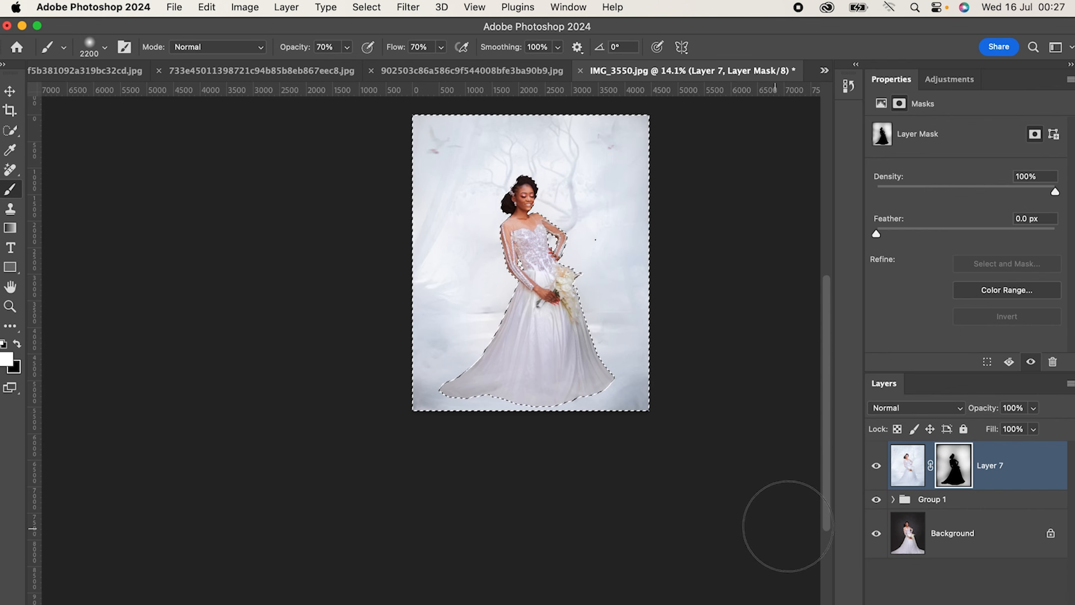
# Step: Compare the composite with Layer 7 hidden and shown
pyautogui.scroll(3, 642, 396)
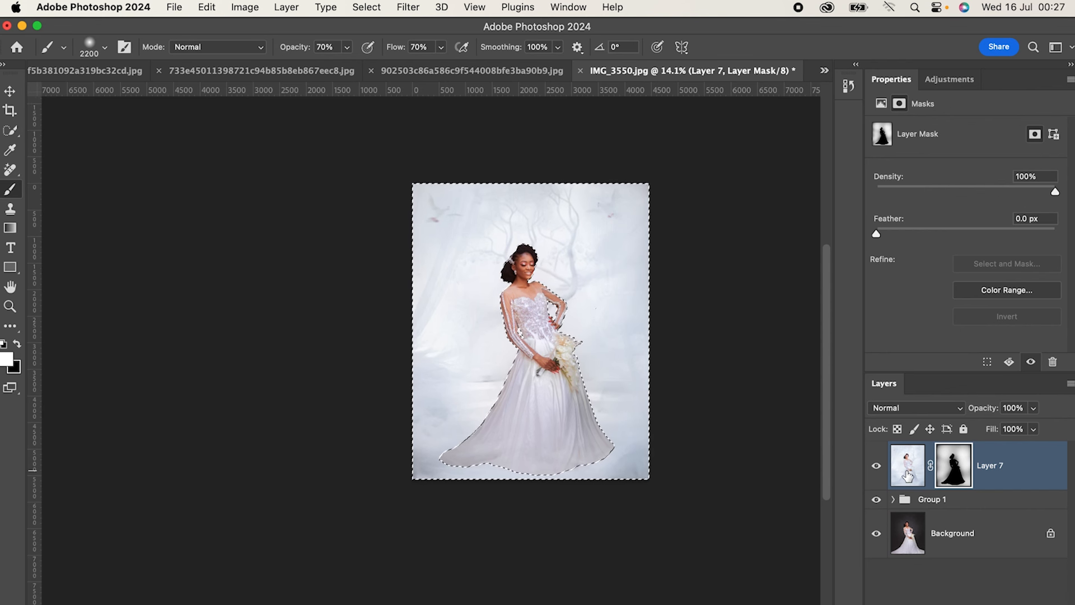
pyautogui.click(877, 468)
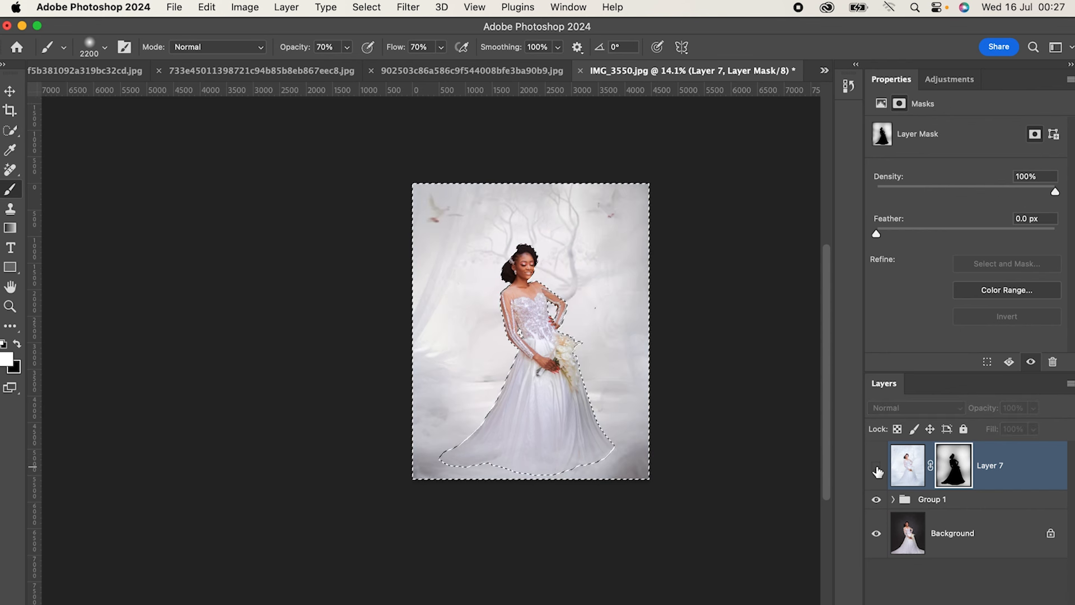
pyautogui.click(877, 469)
pyautogui.click(877, 468)
pyautogui.click(877, 469)
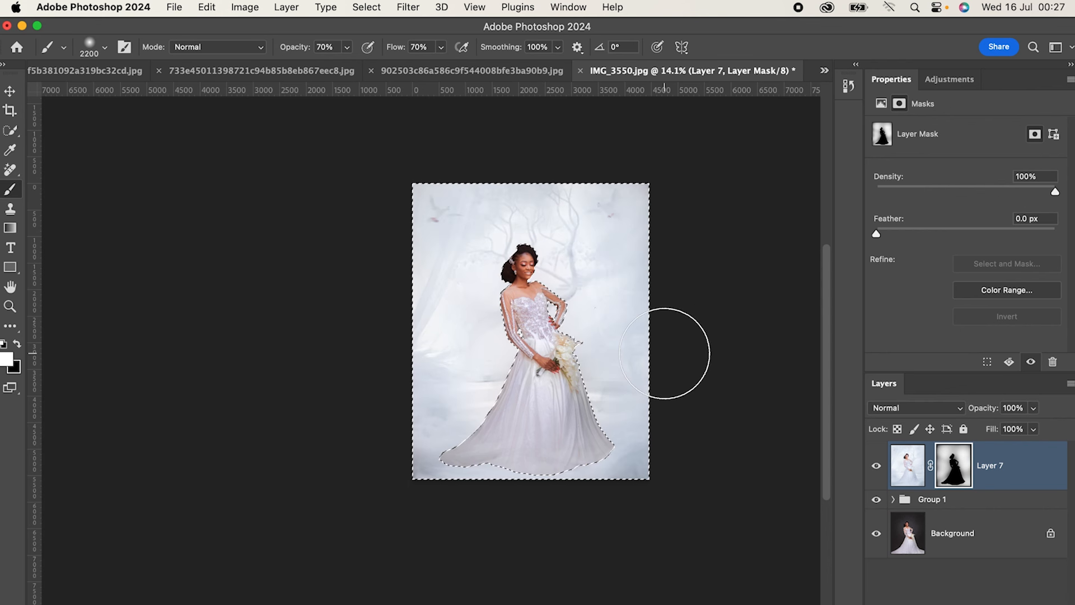
# Step: Invert the selection back to the bride and paint white over her skirt on Layer 7's mask
pyautogui.press('w')
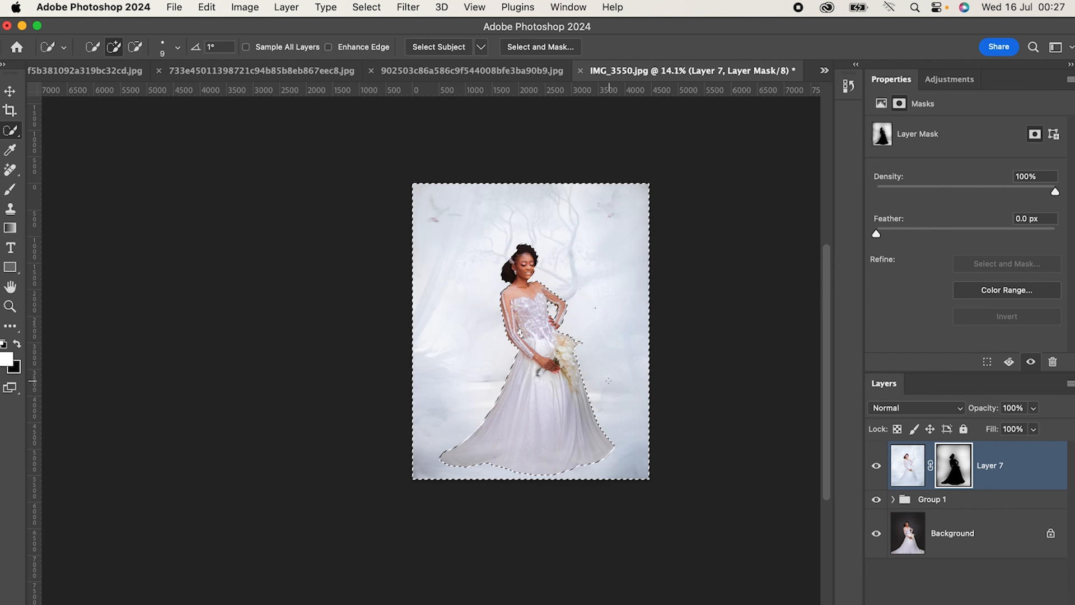
pyautogui.rightClick(590, 305)
pyautogui.click(637, 300)
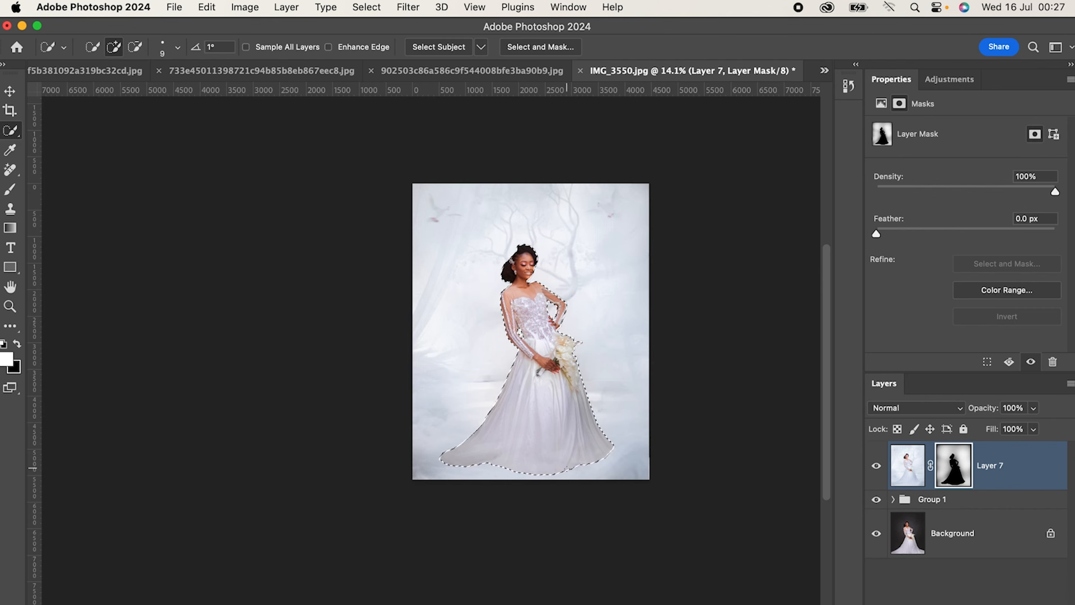
pyautogui.press('b')
pyautogui.moveTo(568, 440)
pyautogui.mouseDown()
pyautogui.moveTo(471, 449)
pyautogui.moveTo(530, 455)
pyautogui.moveTo(436, 459)
pyautogui.moveTo(588, 454)
pyautogui.moveTo(569, 447)
pyautogui.moveTo(607, 436)
pyautogui.moveTo(508, 412)
pyautogui.moveTo(515, 448)
pyautogui.mouseUp()
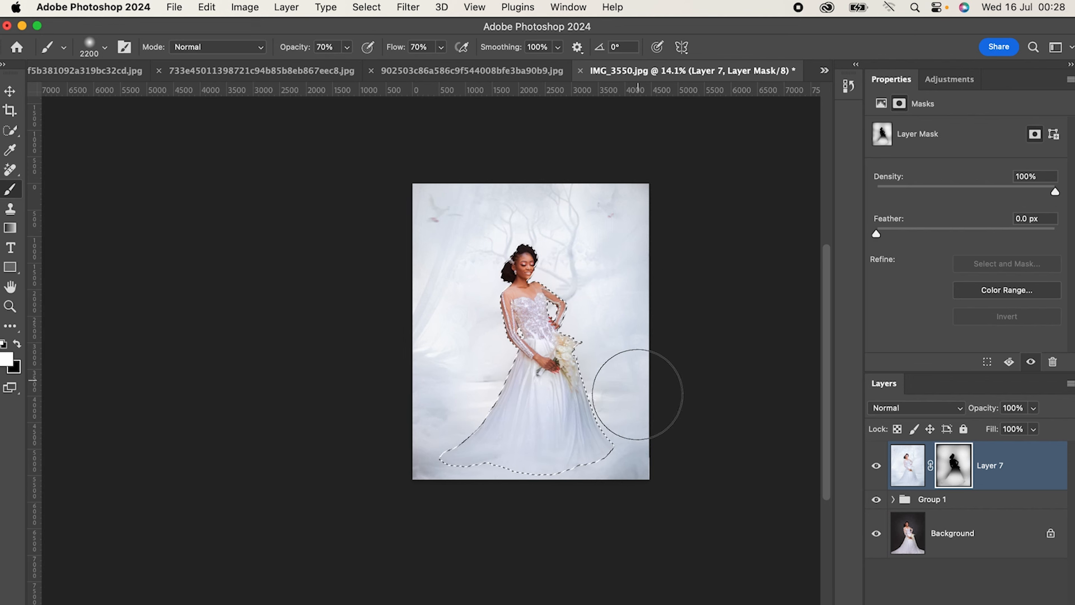
# Step: Shrink the brush to 400 px while painting white over the bride's beaded bodice on Layer 7's mask
pyautogui.scroll(-1, 637, 394)
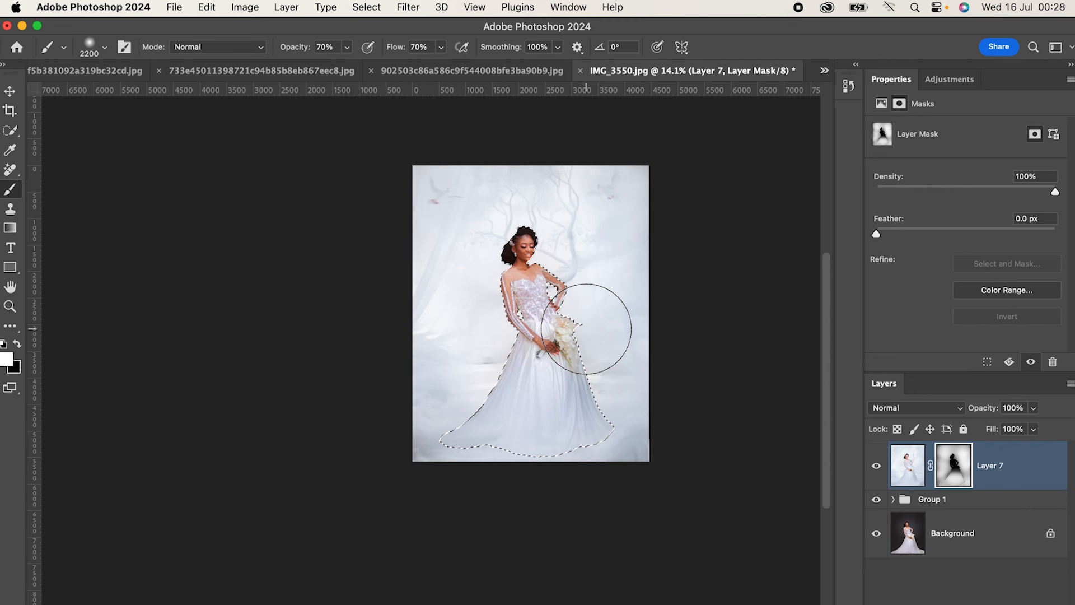
pyautogui.scroll(2, 586, 329)
pyautogui.scroll(3, 570, 343)
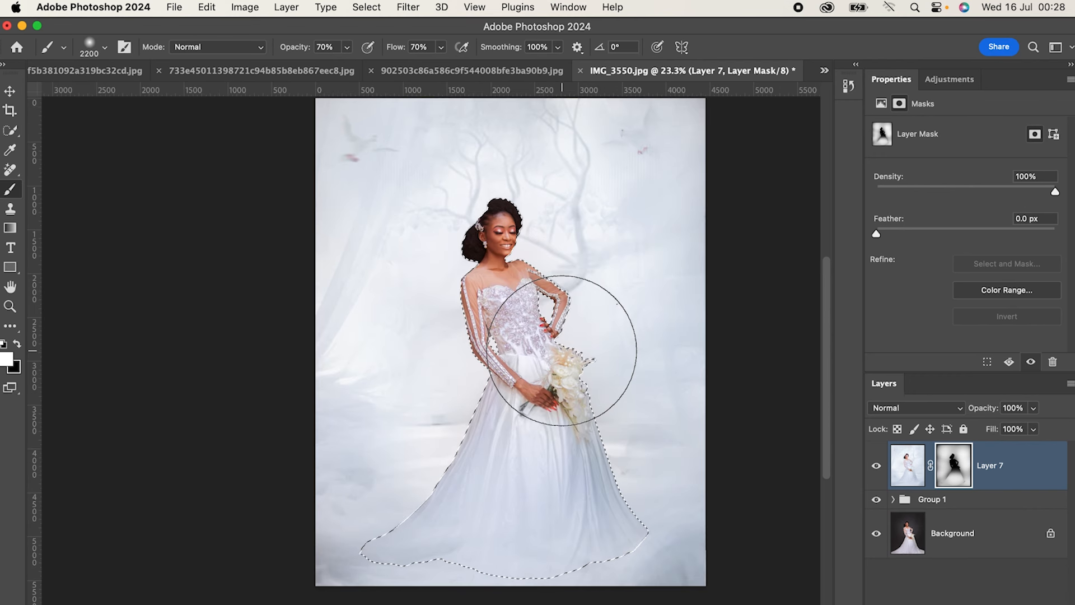
pyautogui.press('[')
pyautogui.press('[')
pyautogui.press('[')
pyautogui.press('[')
pyautogui.press('[')
pyautogui.press('[')
pyautogui.press('[')
pyautogui.press('[')
pyautogui.press('[')
pyautogui.press('[')
pyautogui.press('[')
pyautogui.press('[')
pyautogui.press('[')
pyautogui.press('[')
pyautogui.press('[')
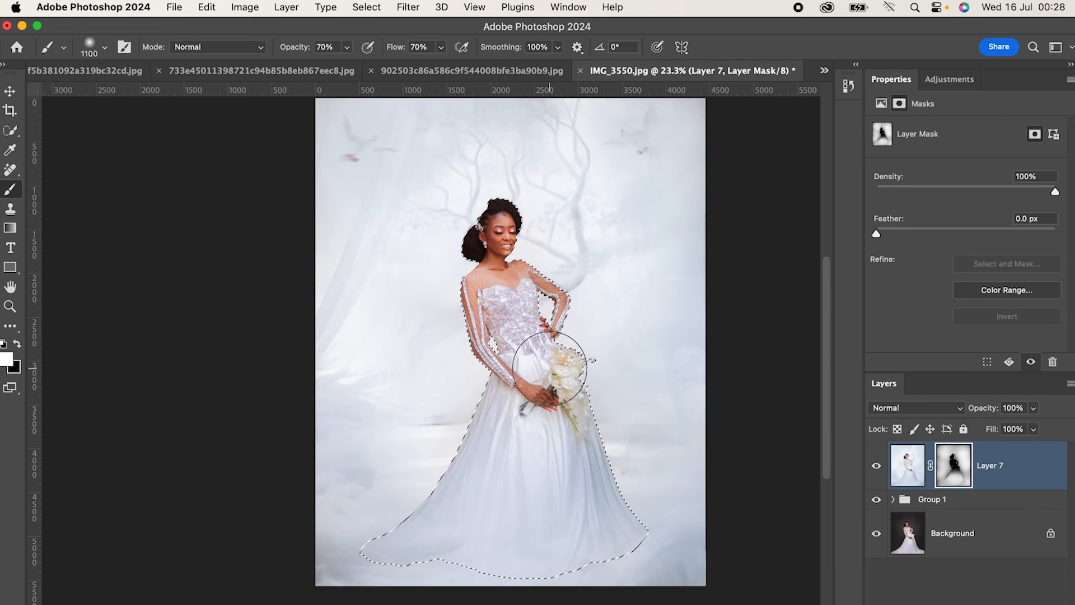
pyautogui.press('[')
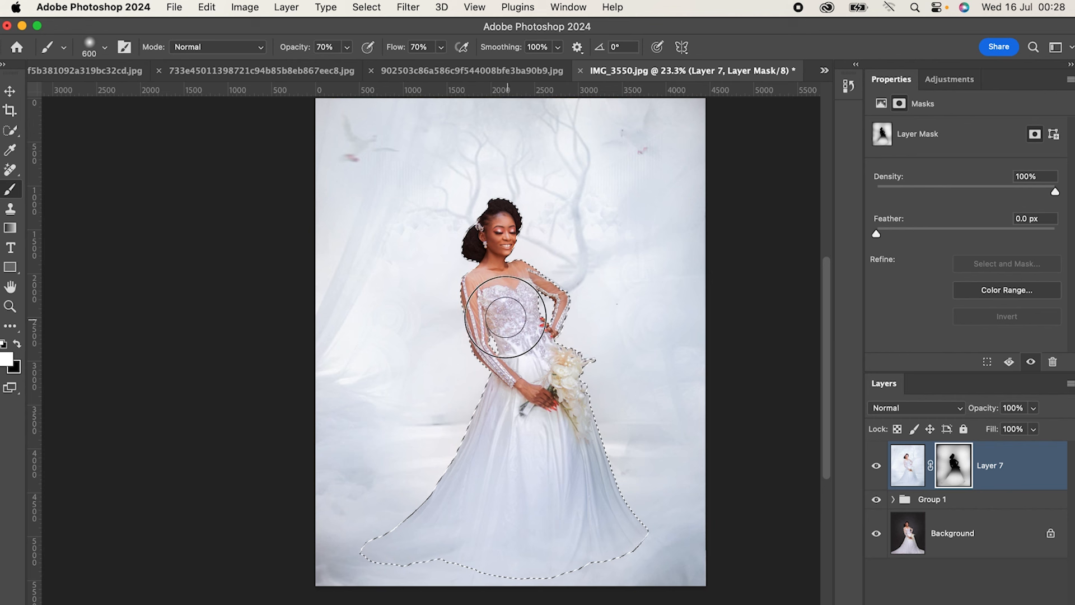
pyautogui.press('[')
pyautogui.press('[')
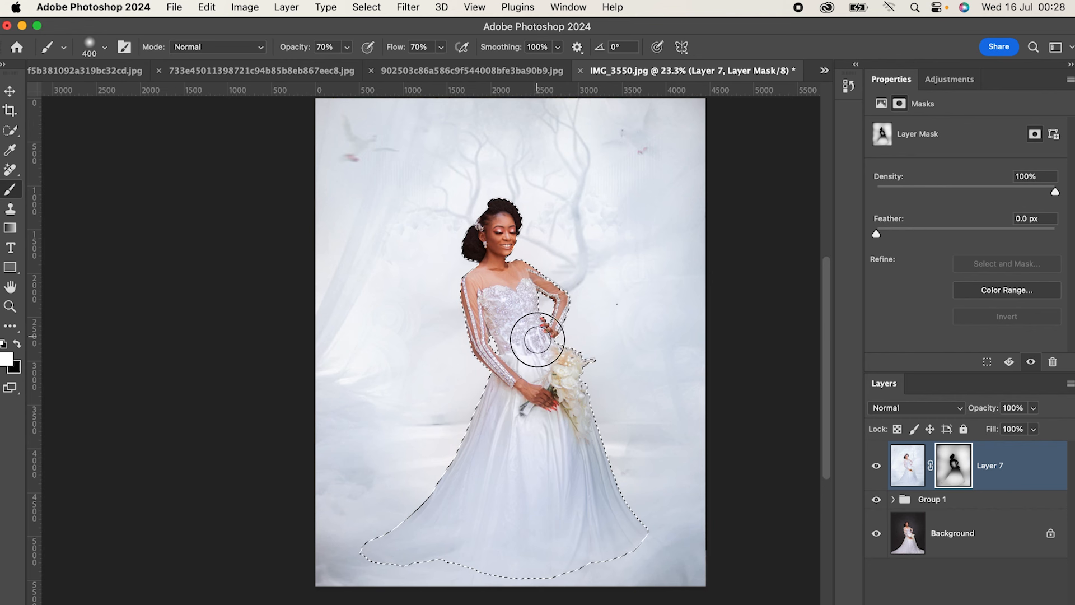
# Step: Reduce the brush to 300 px and paint white on the mask around the bouquet hand and upper skirt
pyautogui.press('[')
pyautogui.press('[')
pyautogui.hscroll(-1, 588, 284)
pyautogui.press('[')
pyautogui.press(']')
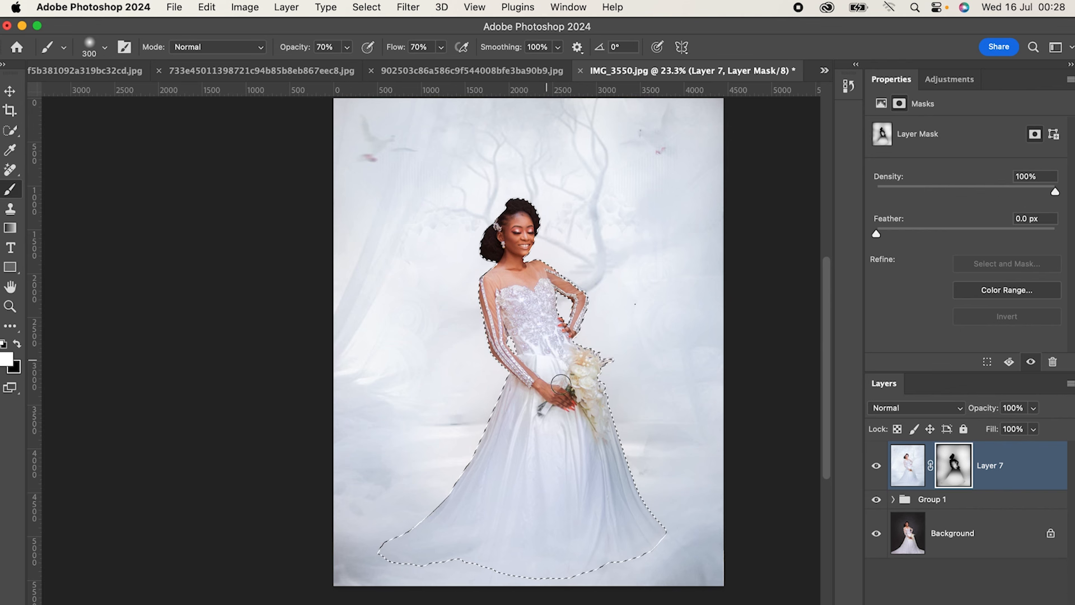
pyautogui.scroll(2, 546, 360)
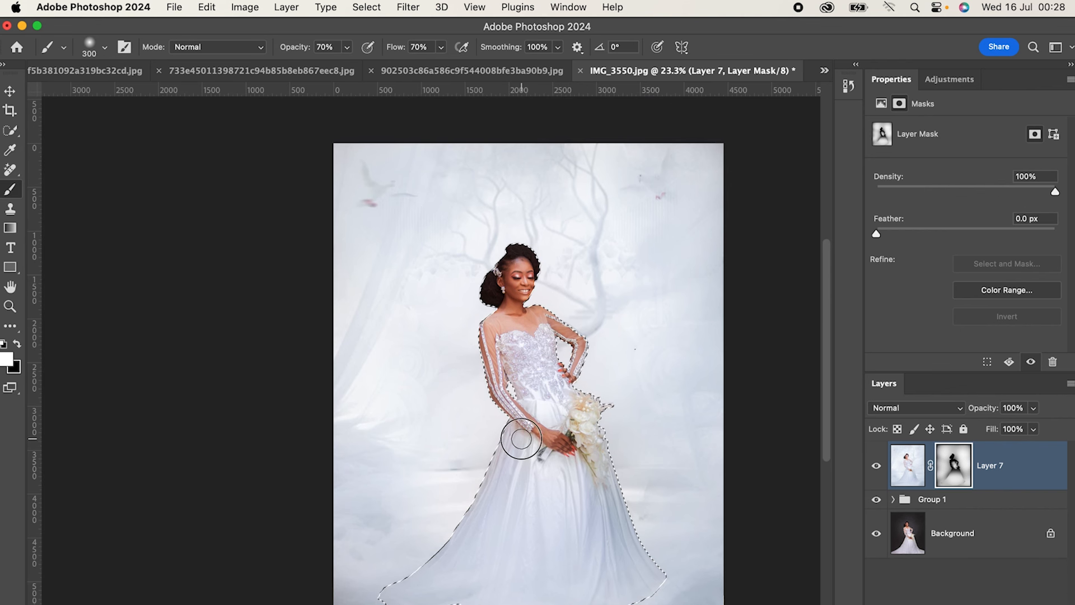
# Step: Enlarge the brush to 400 px and paint white along the skirt's side edges and hem on Layer 7's mask
pyautogui.press(']')
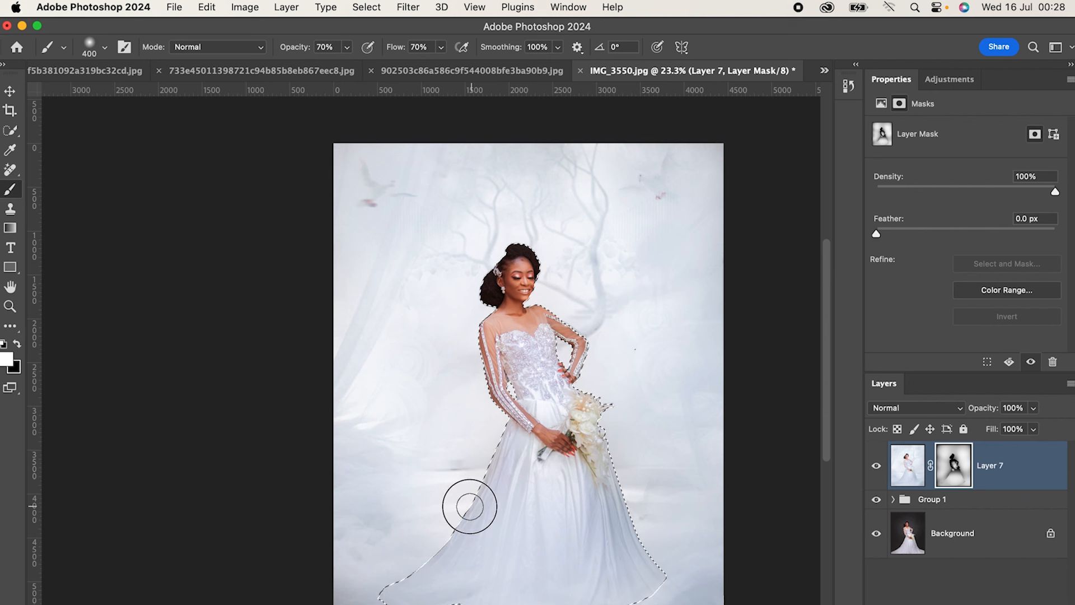
pyautogui.moveTo(614, 501)
pyautogui.mouseDown()
pyautogui.moveTo(605, 458)
pyautogui.moveTo(619, 531)
pyautogui.mouseUp()
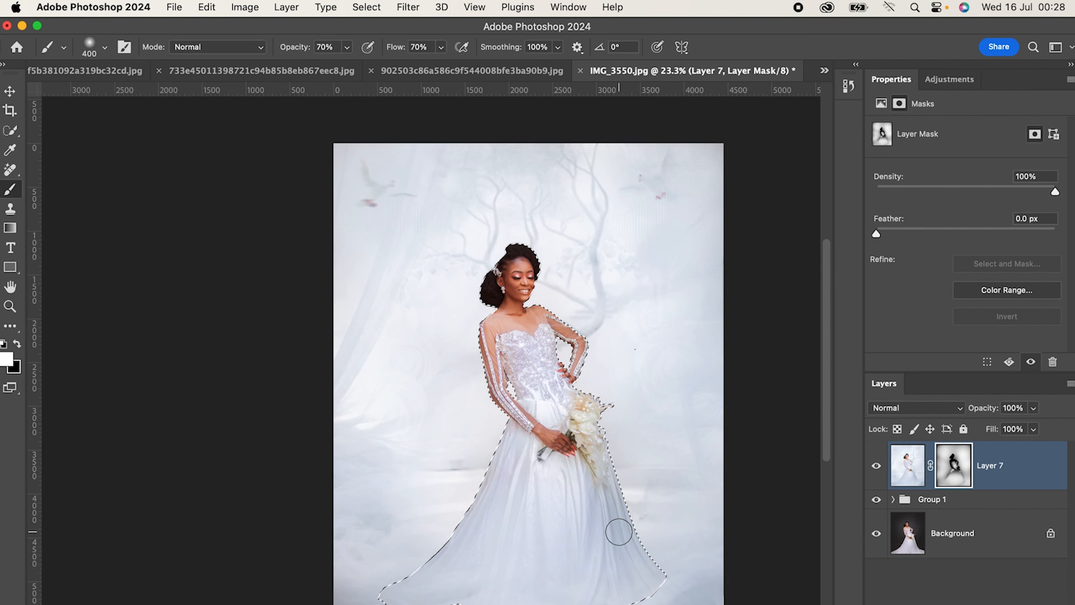
pyautogui.moveTo(650, 584)
pyautogui.mouseDown()
pyautogui.moveTo(611, 604)
pyautogui.moveTo(369, 595)
pyautogui.moveTo(400, 591)
pyautogui.mouseUp()
pyautogui.scroll(-2, 635, 460)
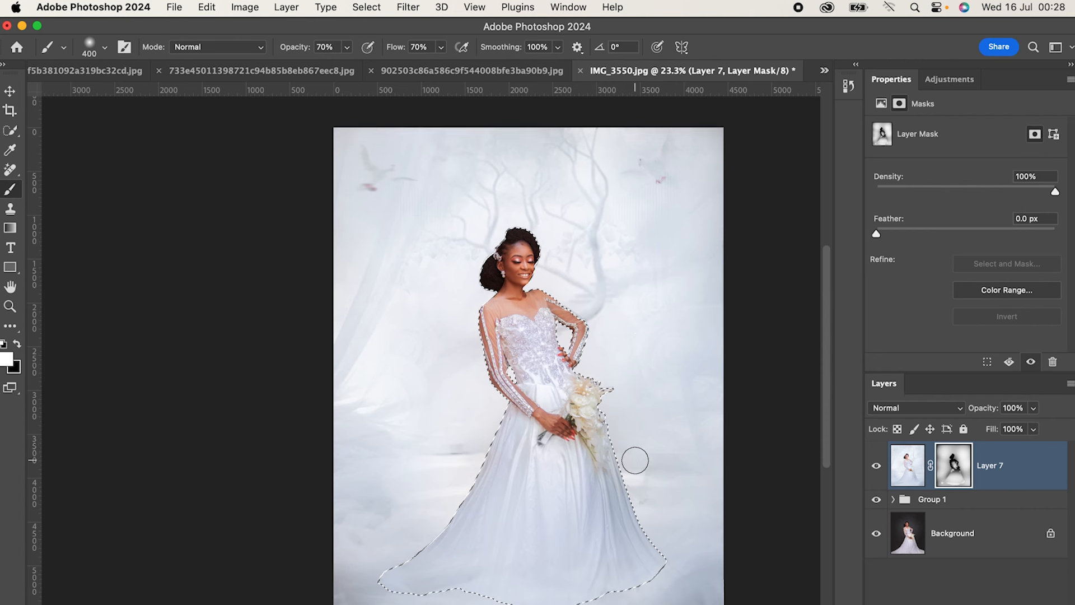
# Step: Make the Background layer active and deselect the bride
pyautogui.scroll(-2, 635, 460)
pyautogui.scroll(-4, 638, 463)
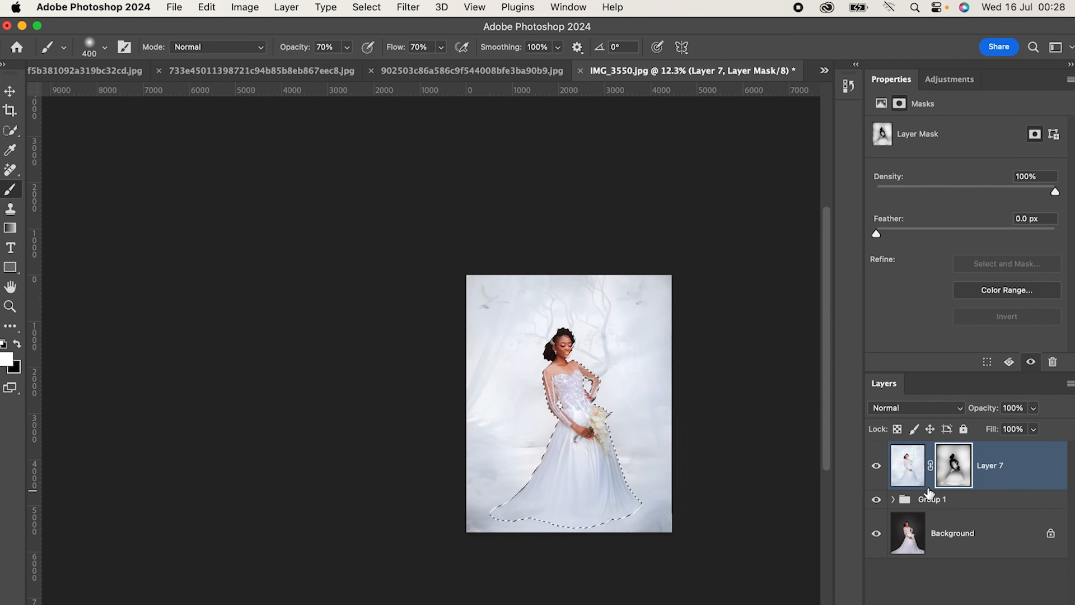
pyautogui.click(977, 540)
pyautogui.press('super+d')
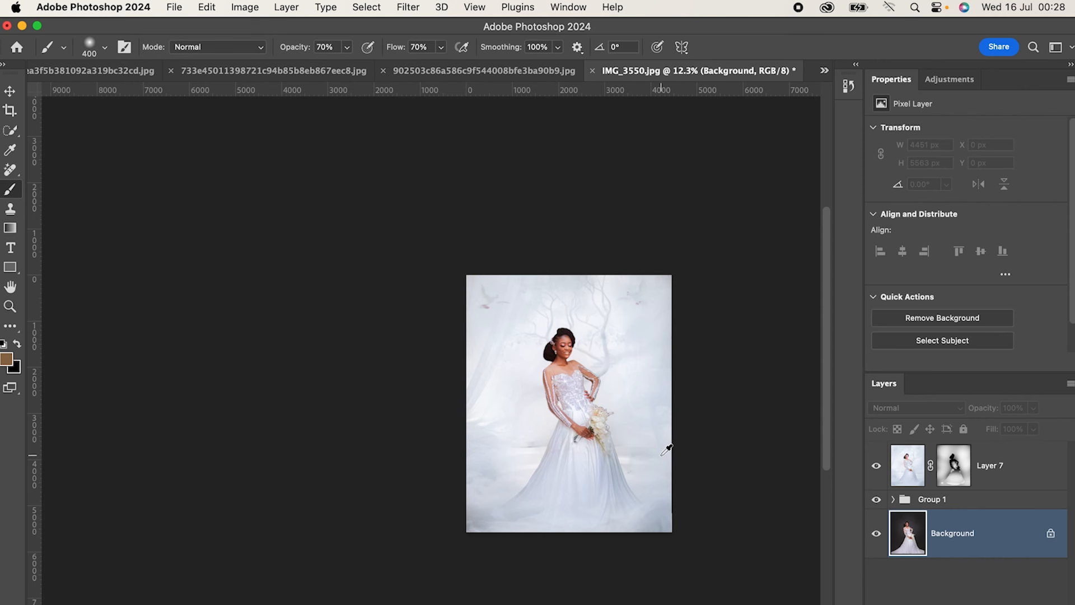
# Step: Examine the composite up close and at a distance, and compare it with Layer 7 hidden and shown
pyautogui.scroll(2, 659, 449)
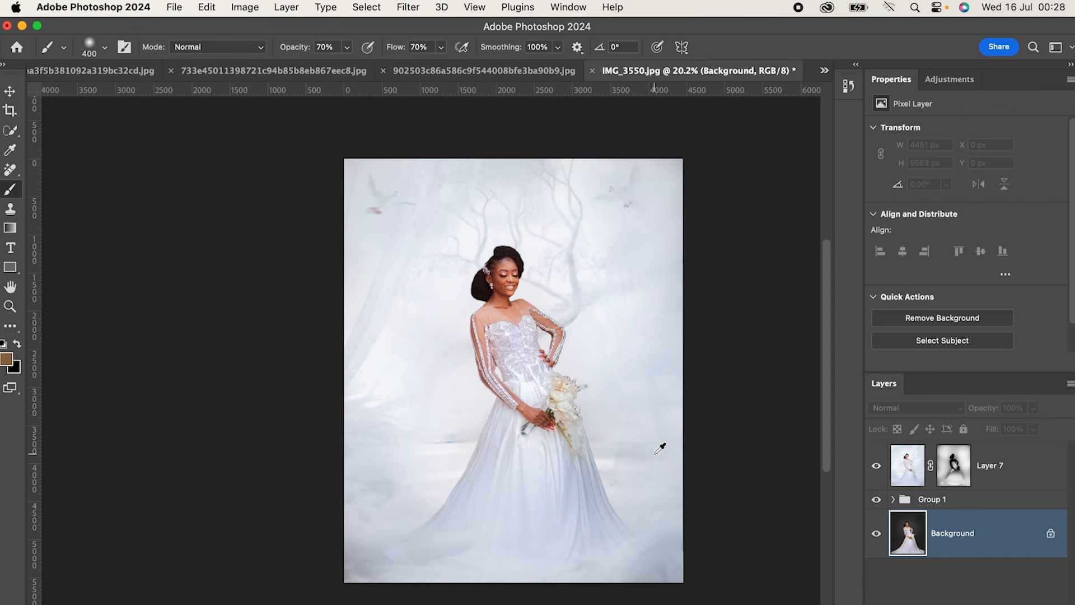
pyautogui.scroll(-2, 660, 449)
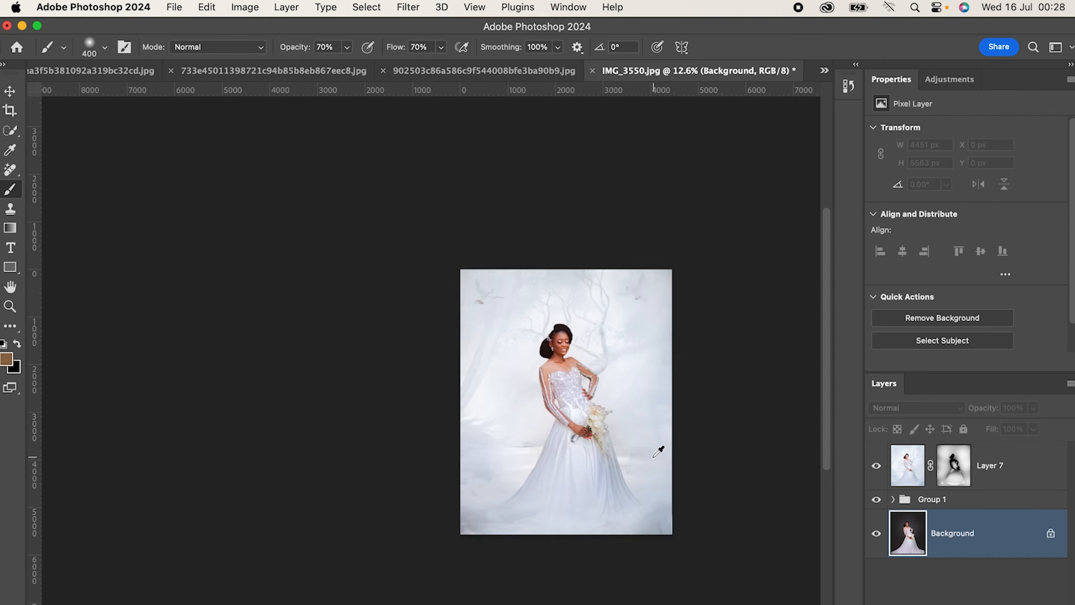
pyautogui.scroll(2, 659, 450)
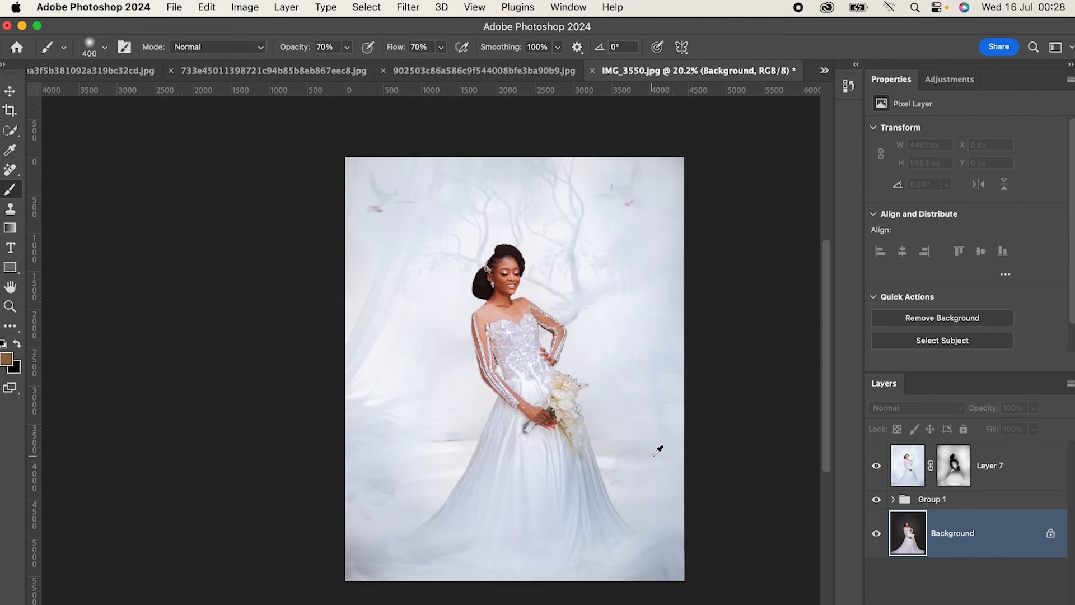
pyautogui.click(877, 467)
pyautogui.click(876, 467)
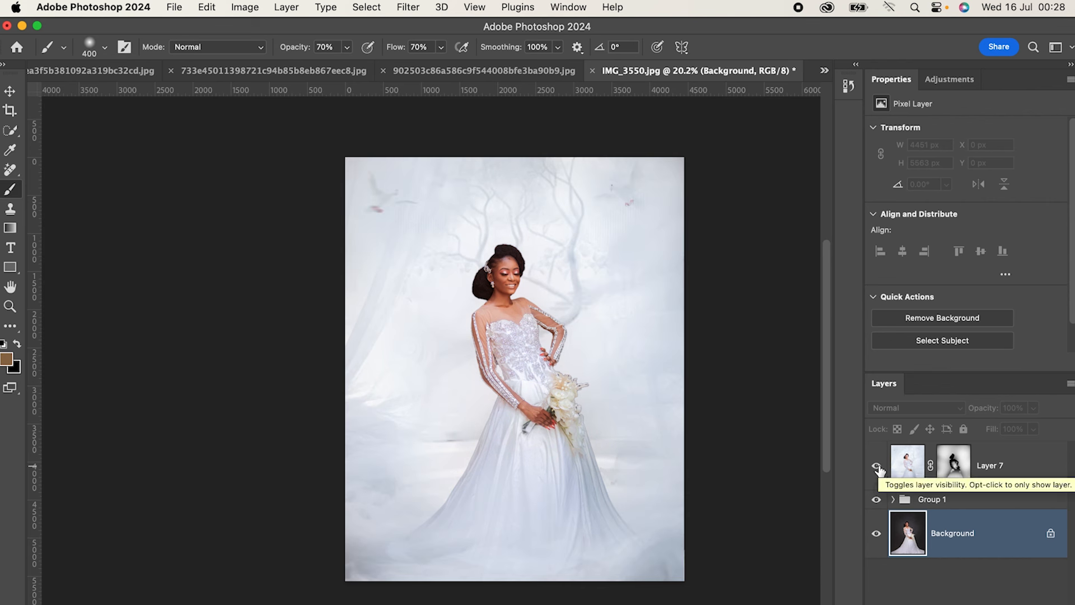
pyautogui.click(877, 467)
pyautogui.click(877, 468)
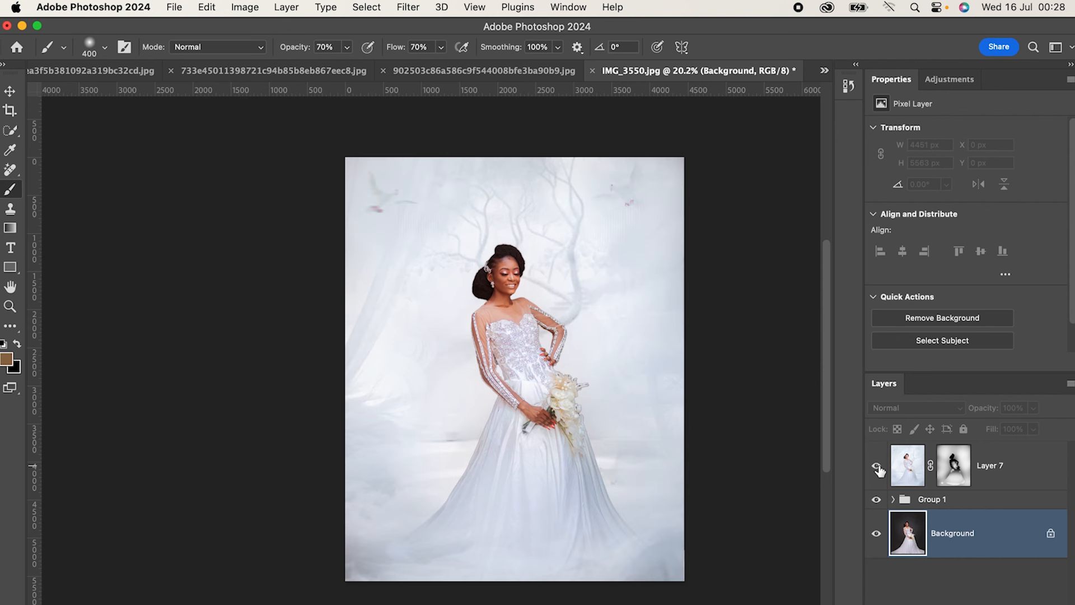
pyautogui.click(877, 468)
pyautogui.click(878, 468)
# Step: Lower the opacity of Layer 7 to 80%
pyautogui.click(1016, 473)
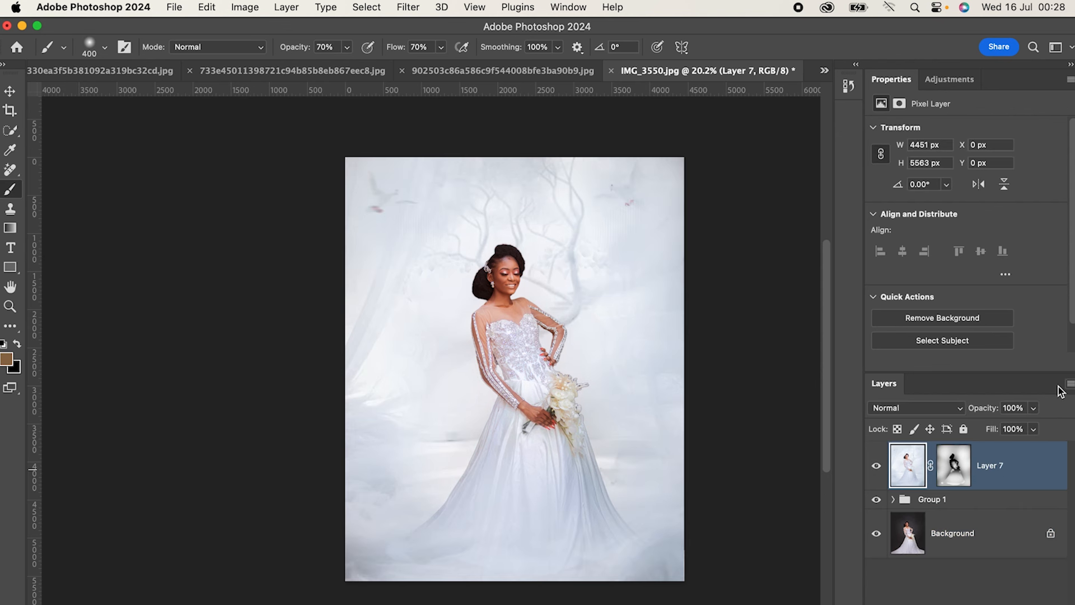
pyautogui.click(1033, 409)
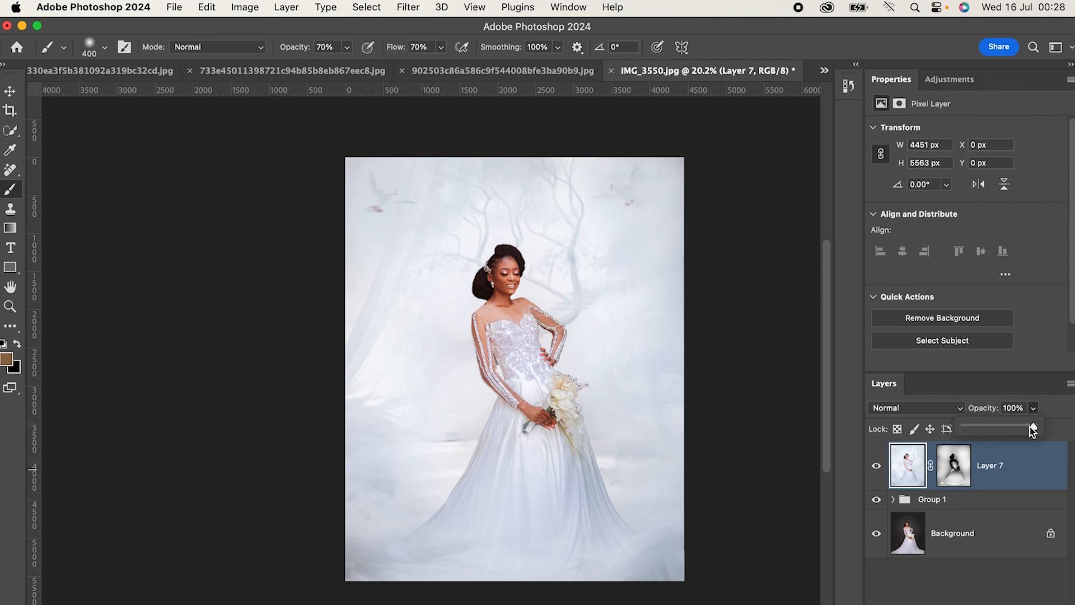
pyautogui.moveTo(1025, 428); pyautogui.dragTo(1022, 436)
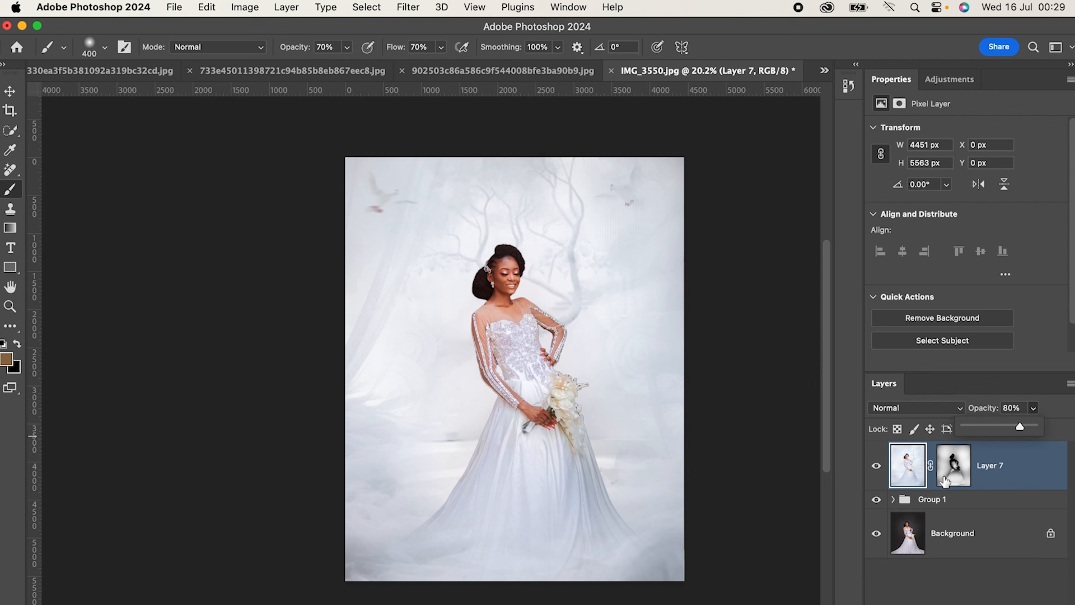
# Step: Toggle Layer 7's visibility to judge the blue grade at its reduced opacity
pyautogui.click(877, 467)
pyautogui.click(877, 466)
pyautogui.click(877, 466)
pyautogui.click(877, 466)
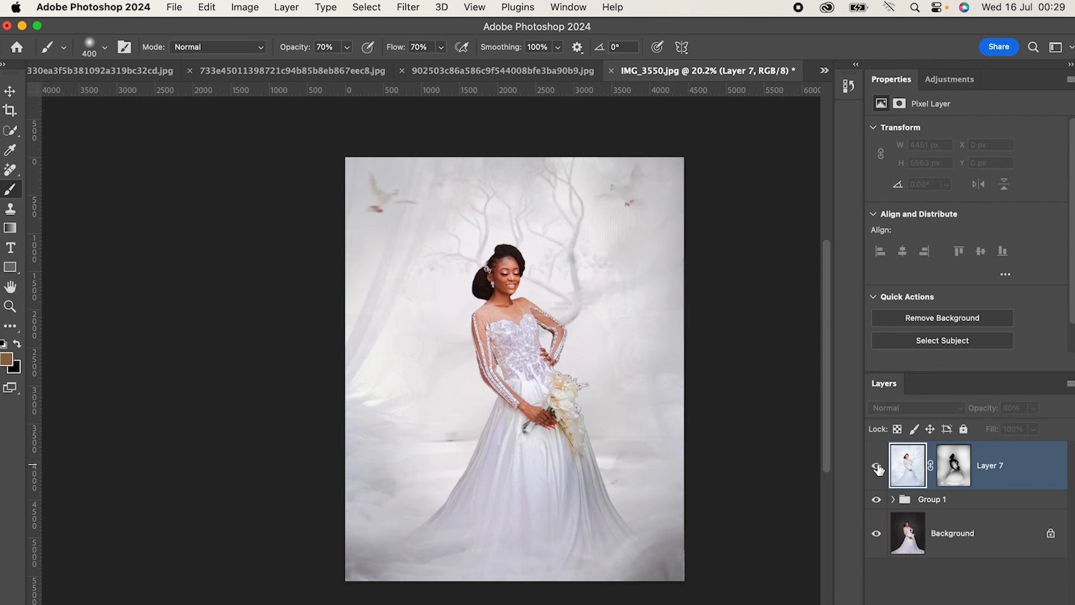
pyautogui.click(876, 466)
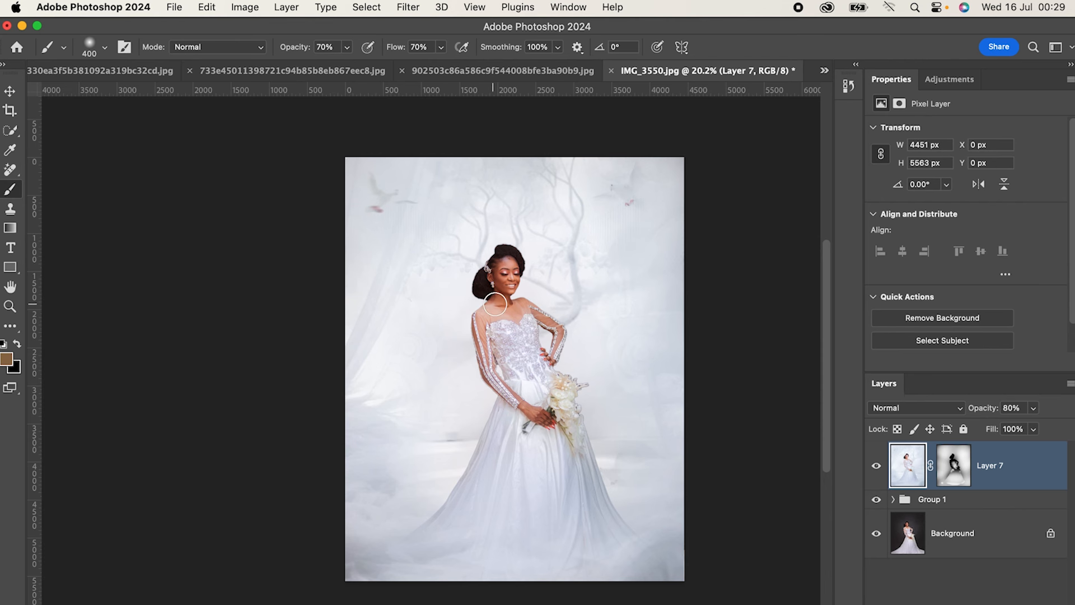
# Step: Use Quick Selection on Layer 7 to select the hand holding the bouquet and the fingers on her waist
pyautogui.scroll(5, 554, 295)
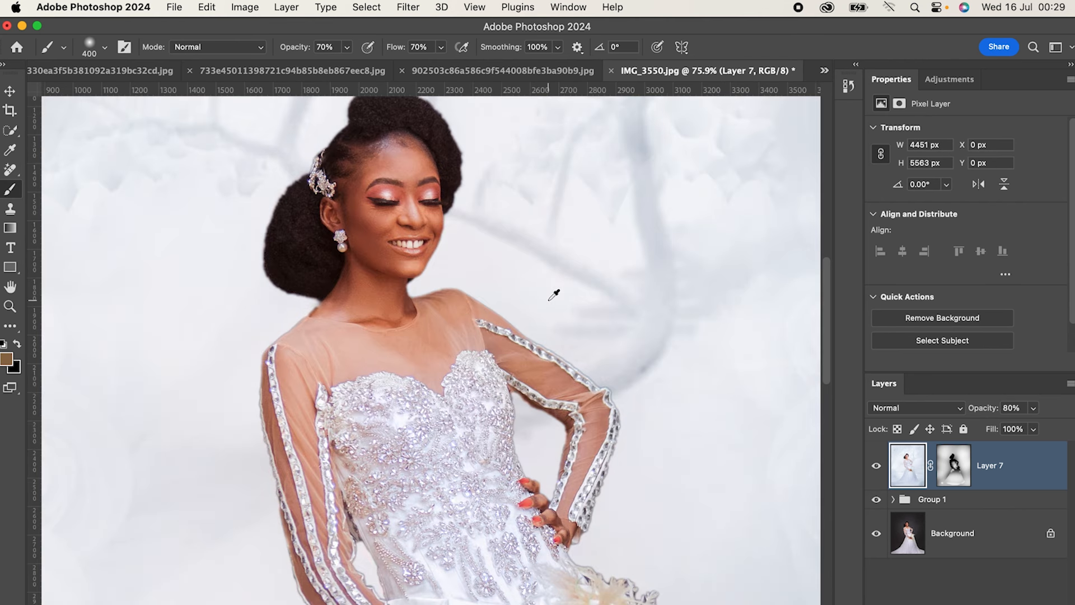
pyautogui.scroll(-4, 550, 305)
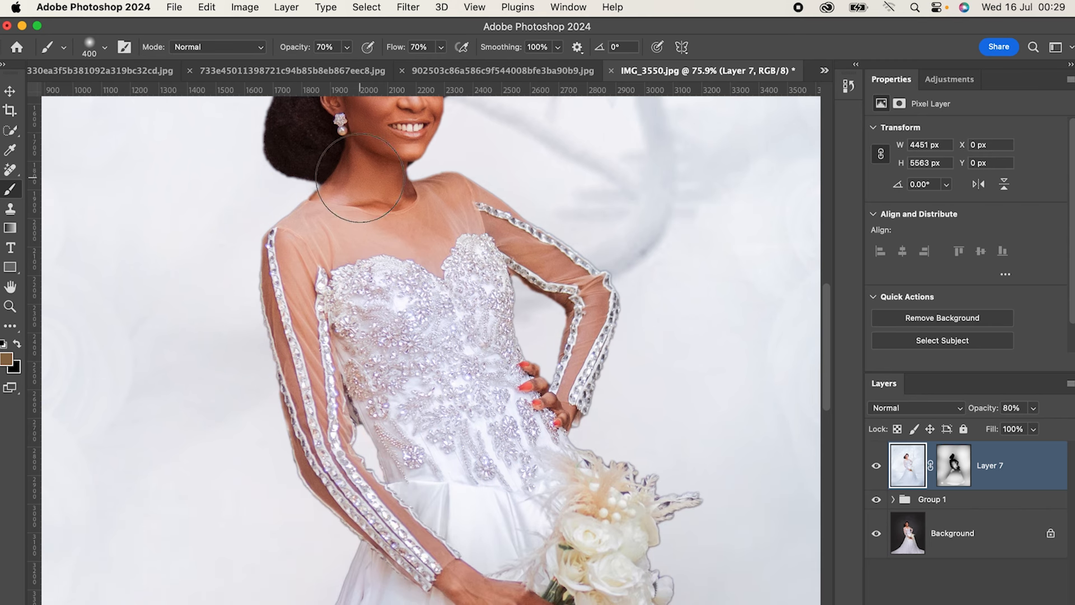
pyautogui.scroll(-1, 134, 167)
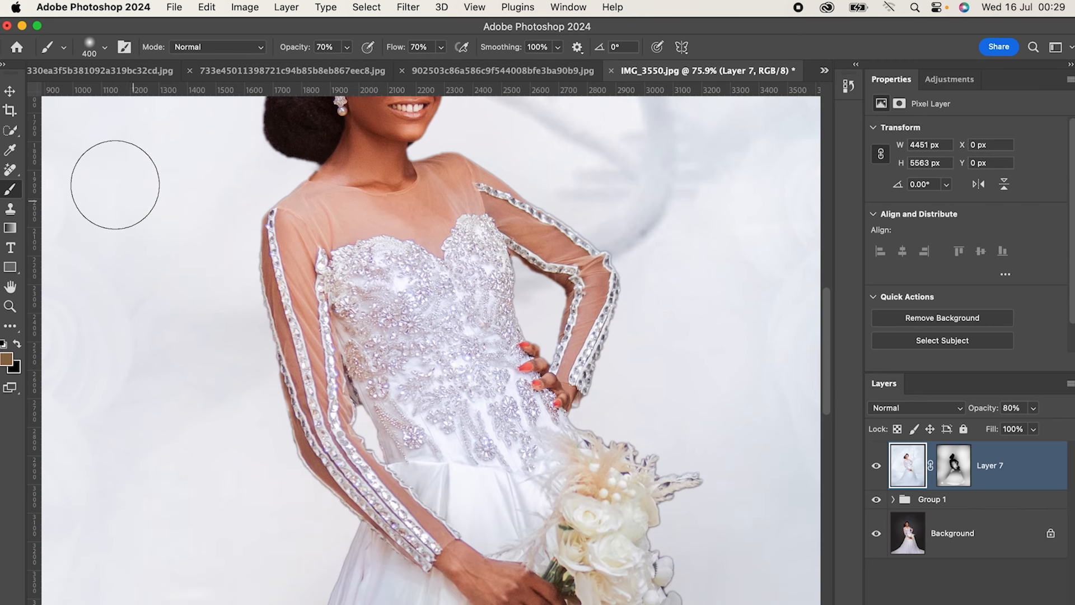
pyautogui.click(10, 131)
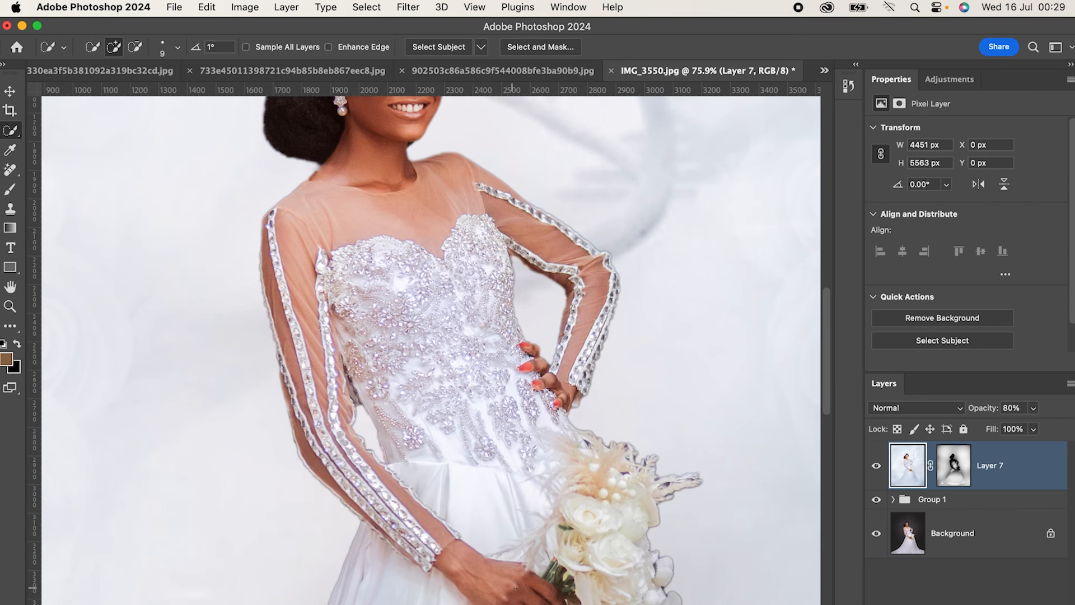
pyautogui.moveTo(519, 589); pyautogui.dragTo(482, 583)
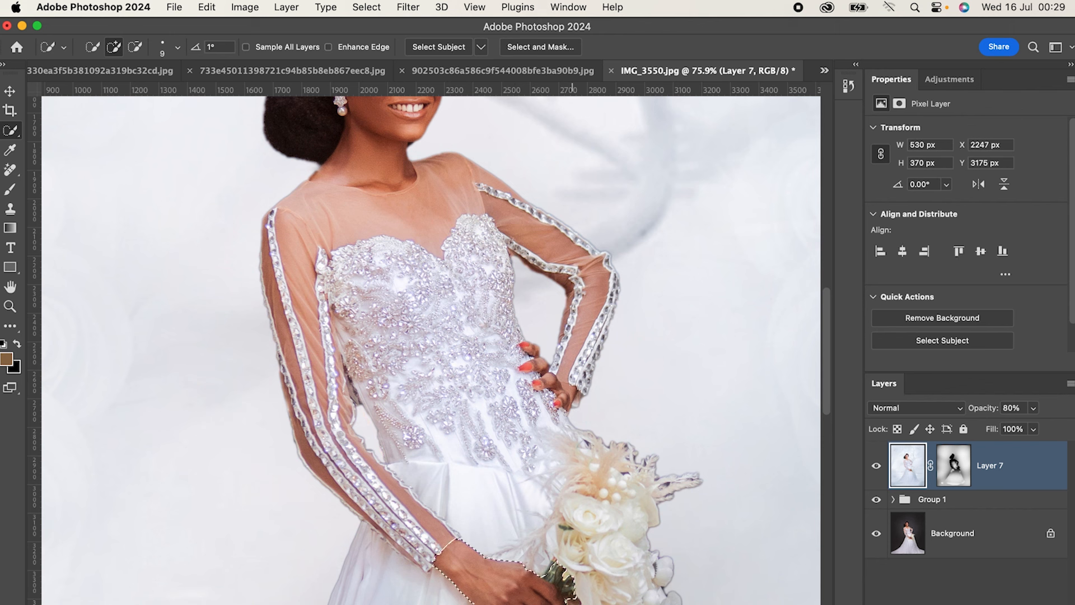
pyautogui.moveTo(552, 573); pyautogui.dragTo(571, 583)
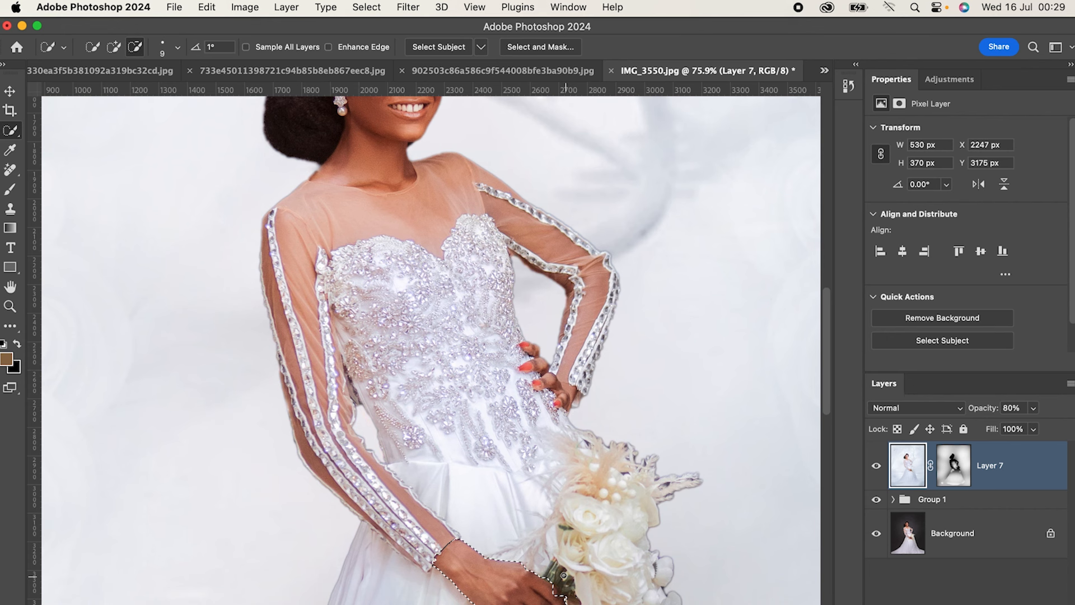
pyautogui.scroll(-1, 470, 599)
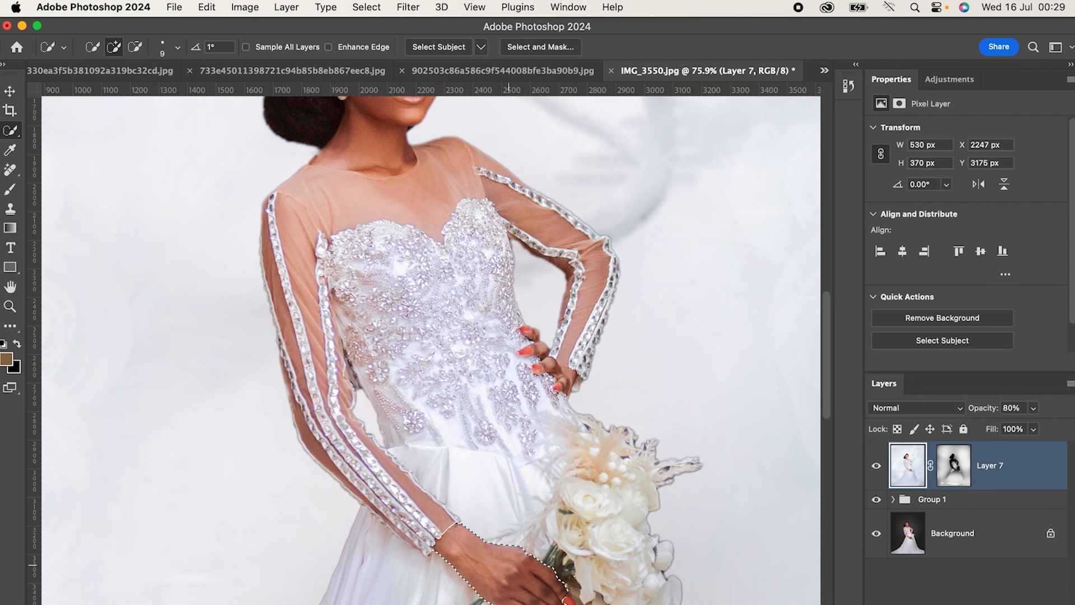
pyautogui.scroll(-1, 480, 565)
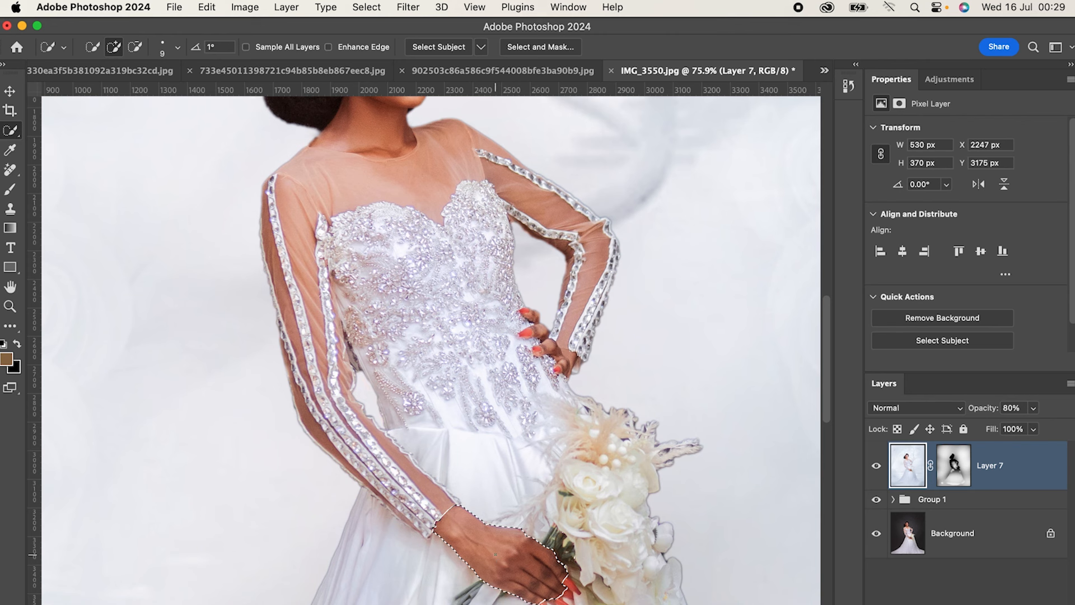
pyautogui.scroll(5, 492, 557)
pyautogui.moveTo(542, 421)
pyautogui.mouseDown()
pyautogui.moveTo(532, 399)
pyautogui.moveTo(535, 408)
pyautogui.mouseUp()
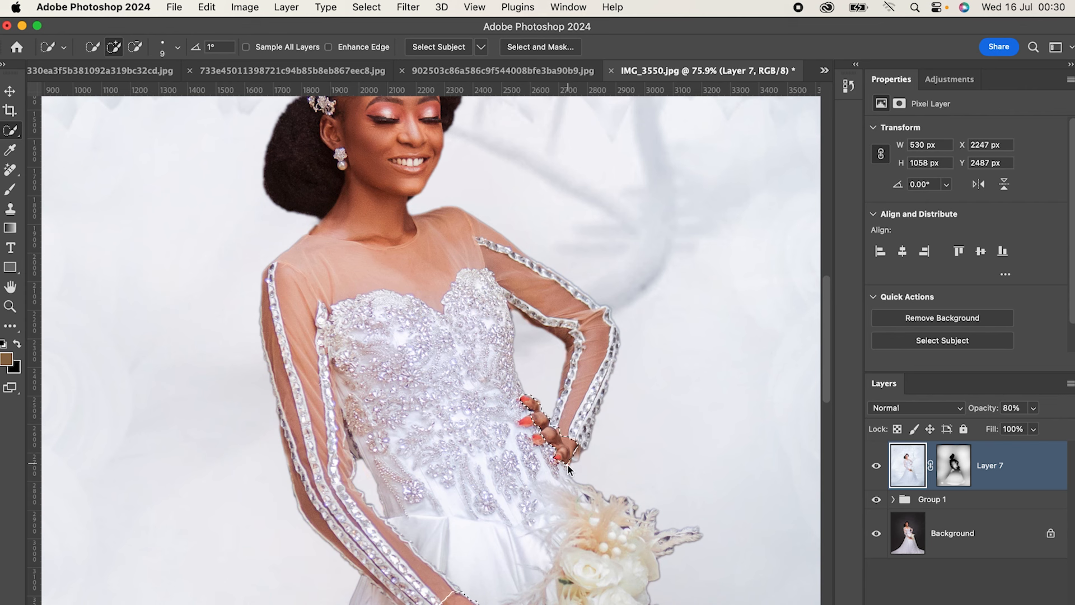
# Step: Add the bride's neck and face to the skin selection with Quick Selection
pyautogui.scroll(1, 429, 350)
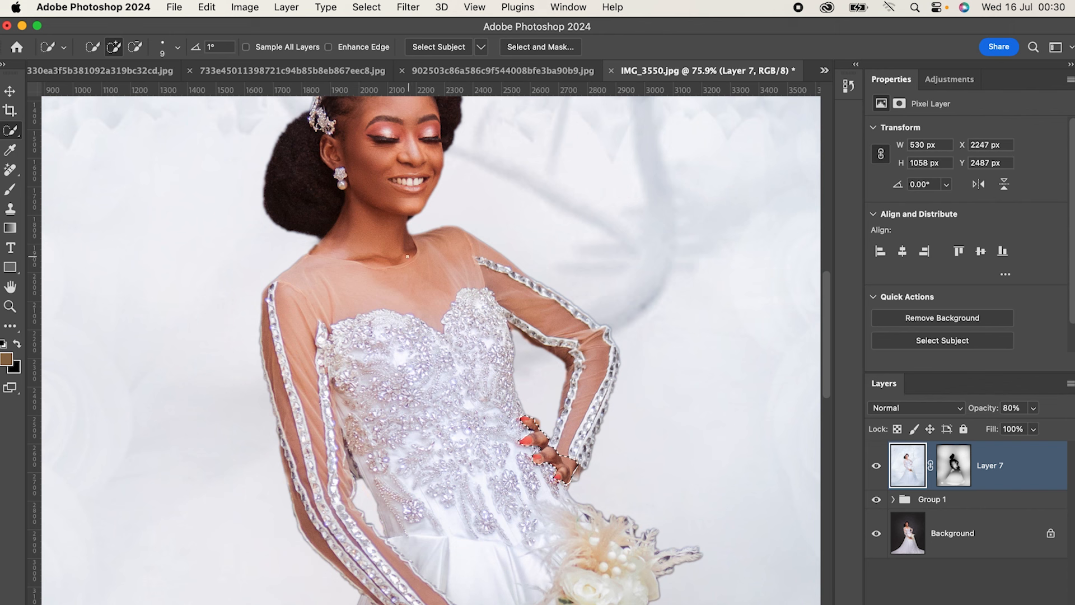
pyautogui.moveTo(396, 248)
pyautogui.mouseDown()
pyautogui.moveTo(371, 248)
pyautogui.moveTo(364, 234)
pyautogui.moveTo(321, 253)
pyautogui.mouseUp()
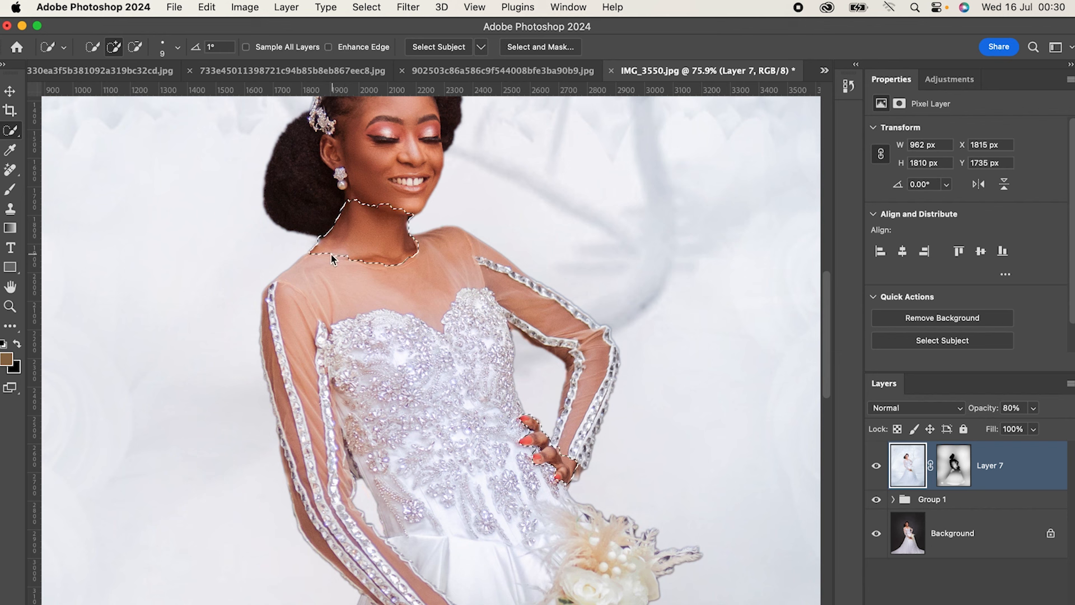
pyautogui.moveTo(313, 253); pyautogui.dragTo(317, 254)
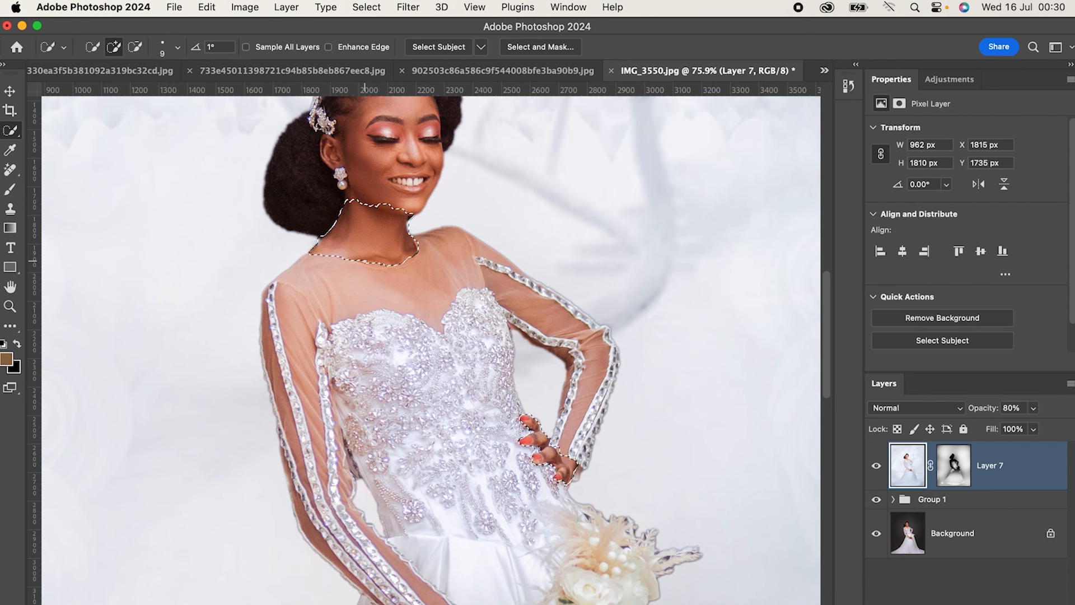
pyautogui.scroll(3, 394, 154)
pyautogui.moveTo(407, 180); pyautogui.dragTo(394, 154)
pyautogui.scroll(-1, 409, 181)
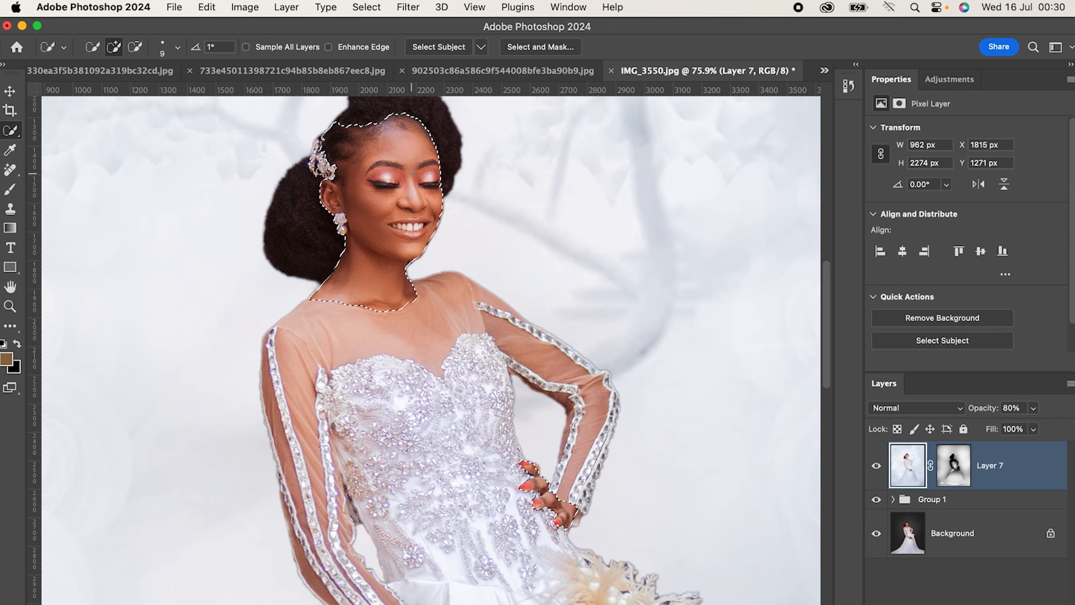
# Step: Refine the skin selection with Quick Selection, subtracting the earring and tidying the edge along the neckline
pyautogui.scroll(-1, 431, 225)
pyautogui.scroll(1, 373, 150)
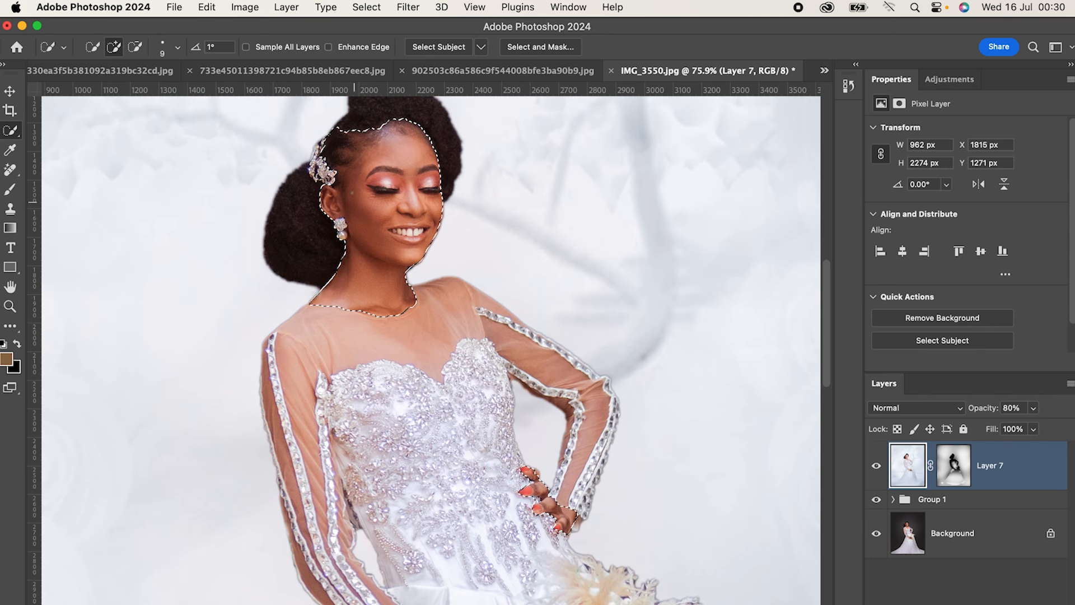
pyautogui.scroll(-2, 399, 235)
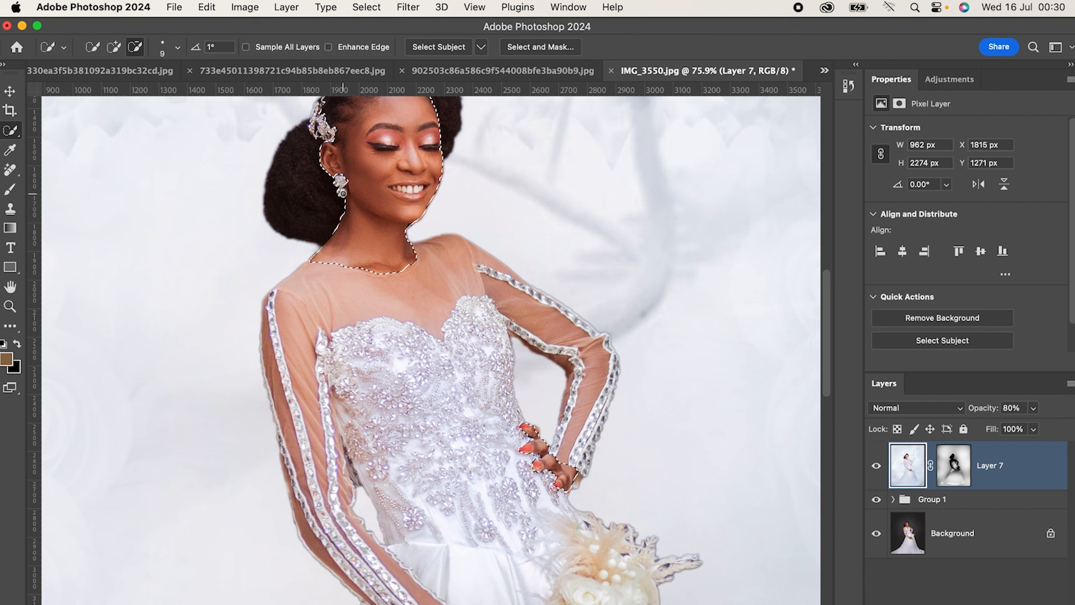
pyautogui.keyDown('alt'); pyautogui.click(338, 185); pyautogui.keyUp('alt')
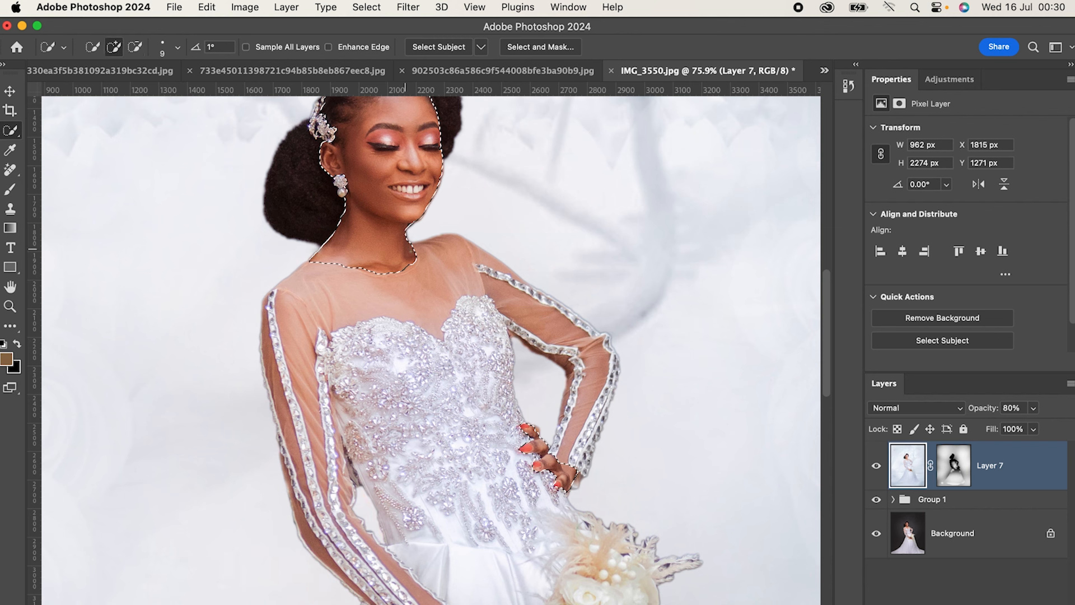
pyautogui.press('alt')
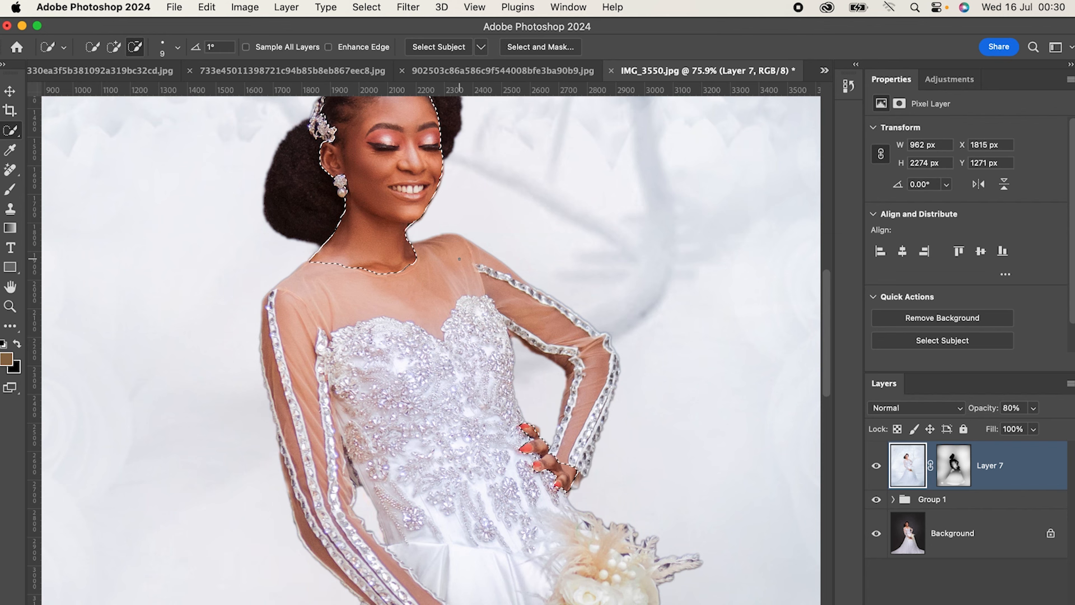
pyautogui.click(405, 271)
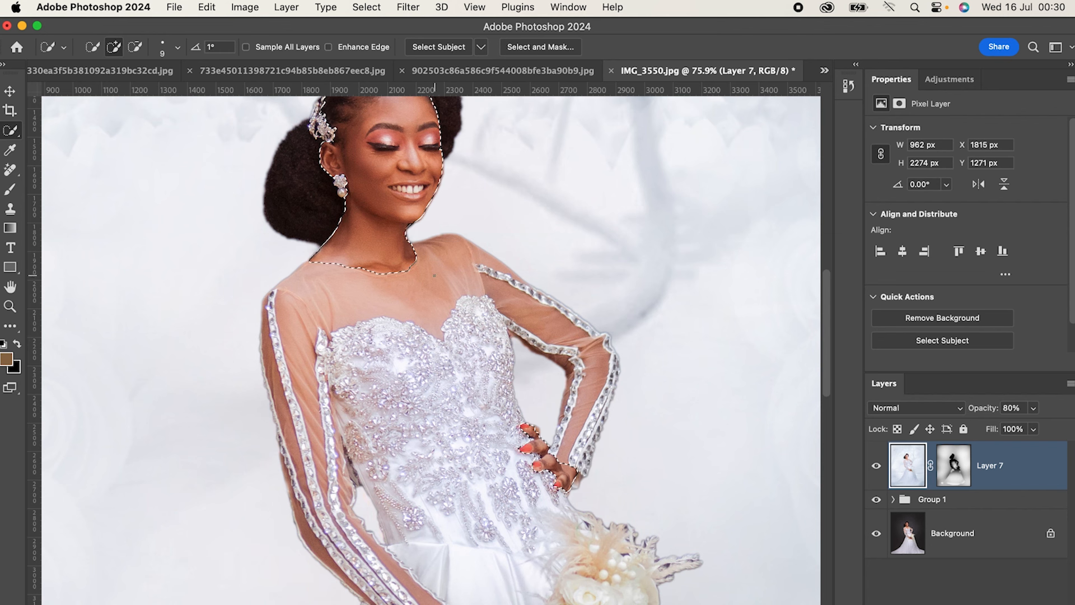
# Step: Invert the skin selection and feather it by 2 pixels
pyautogui.press('alt')
pyautogui.scroll(-3, 466, 288)
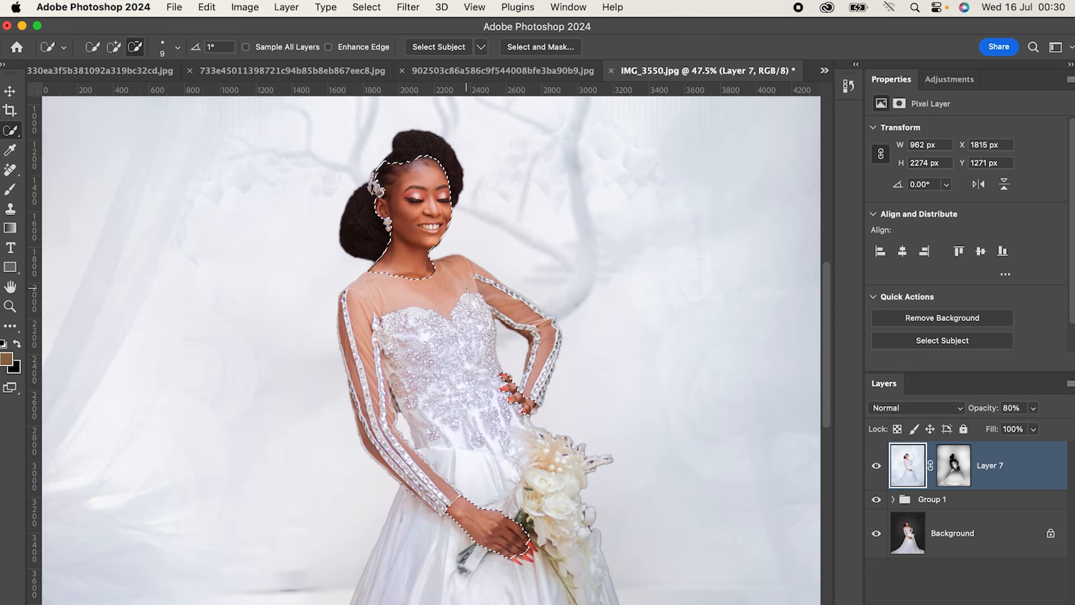
pyautogui.scroll(-2, 532, 322)
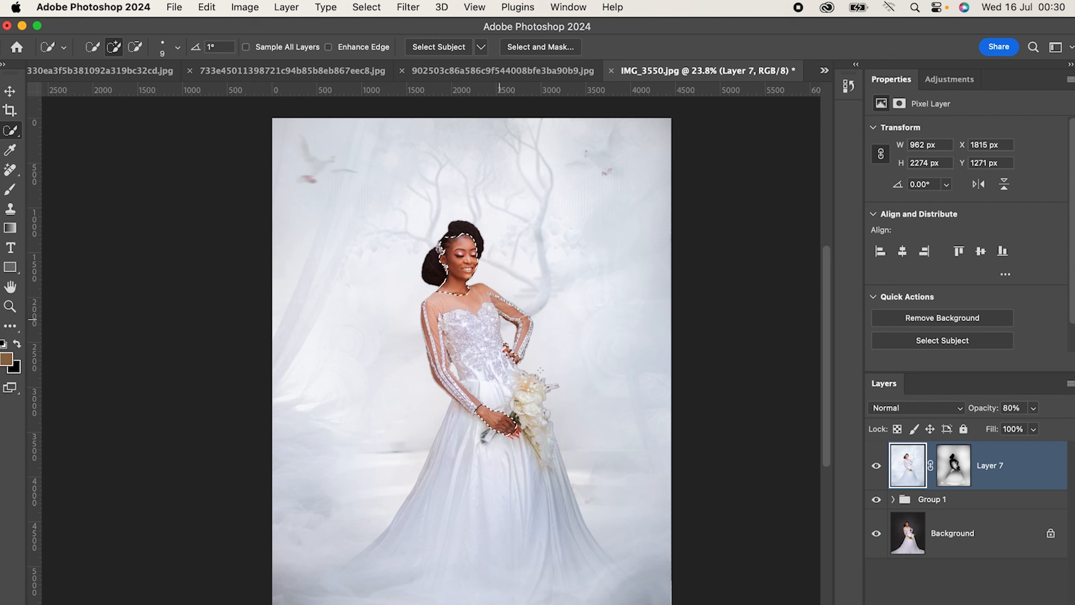
pyautogui.scroll(-2, 474, 329)
pyautogui.rightClick(474, 329)
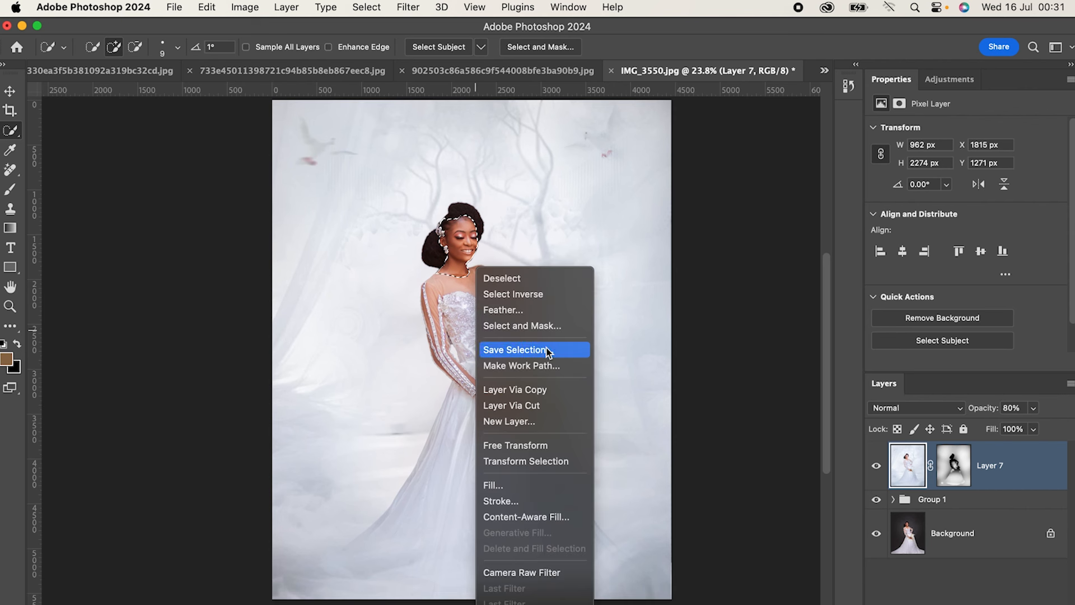
pyautogui.click(512, 294)
pyautogui.scroll(-3, 481, 364)
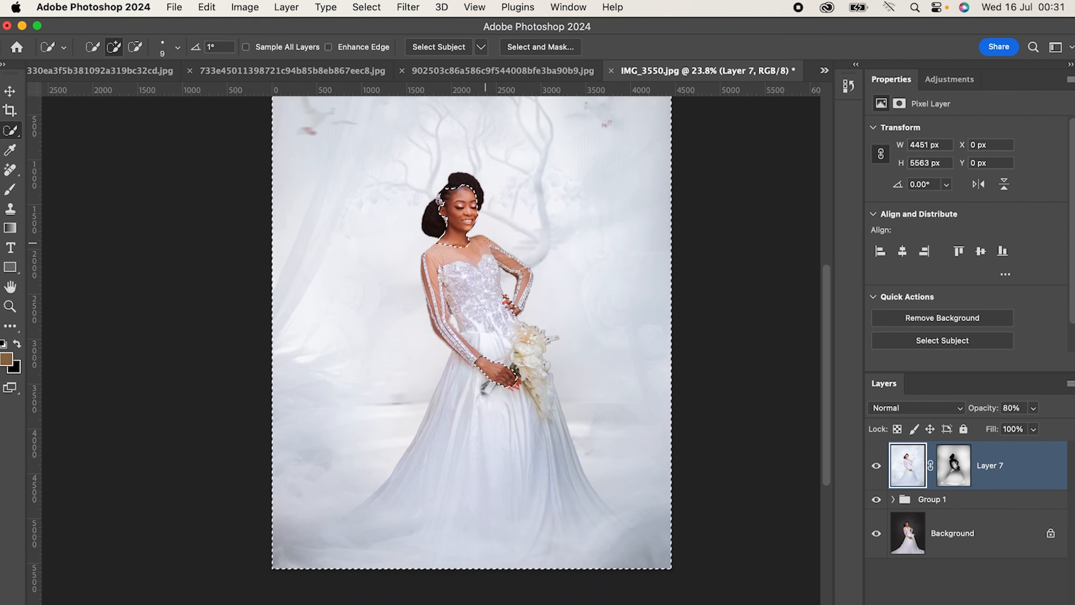
pyautogui.rightClick(498, 267)
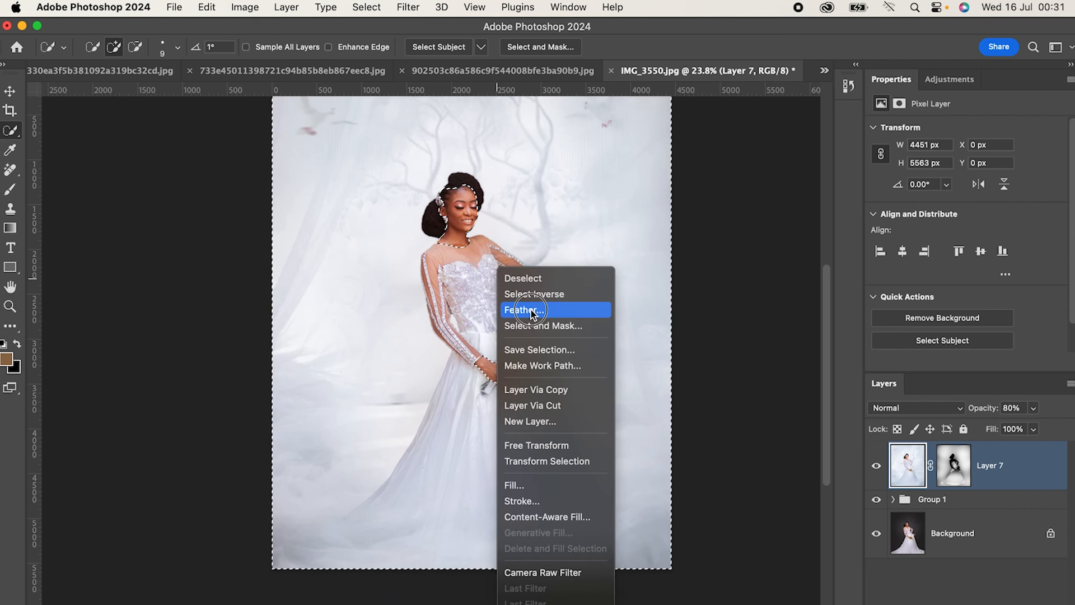
pyautogui.click(536, 310)
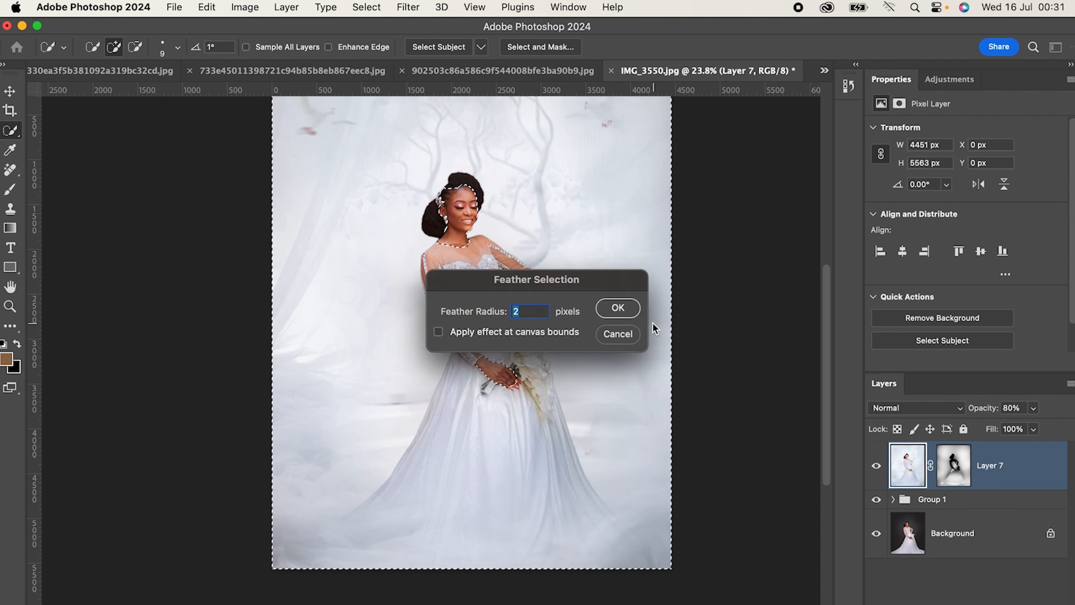
pyautogui.click(617, 307)
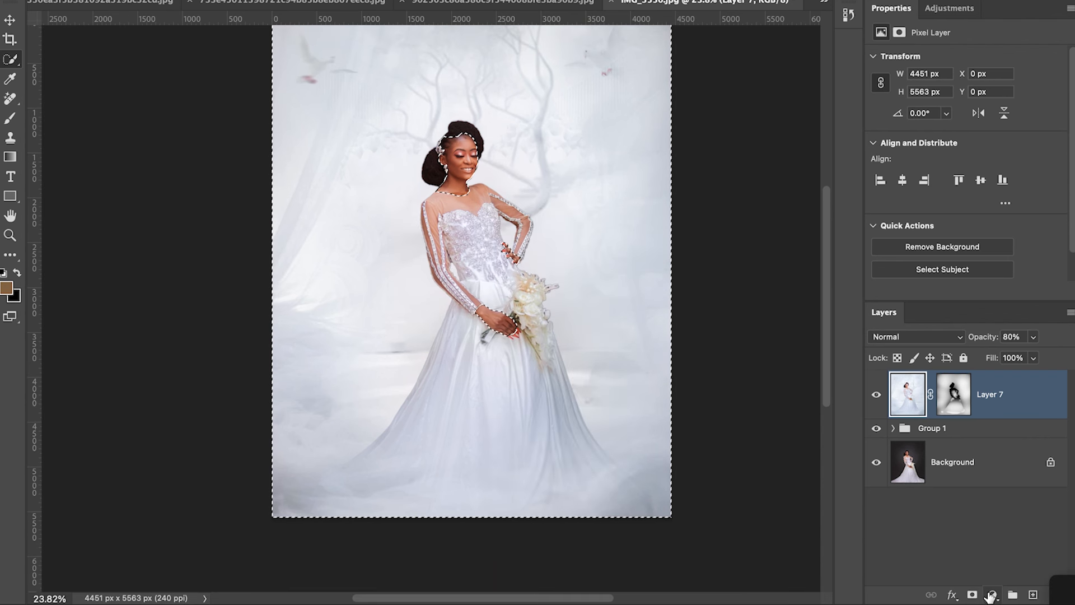
# Step: Add a Color Balance adjustment layer from the selection, set midtones Cyan–Red to +10, and compare before and after
pyautogui.click(993, 594)
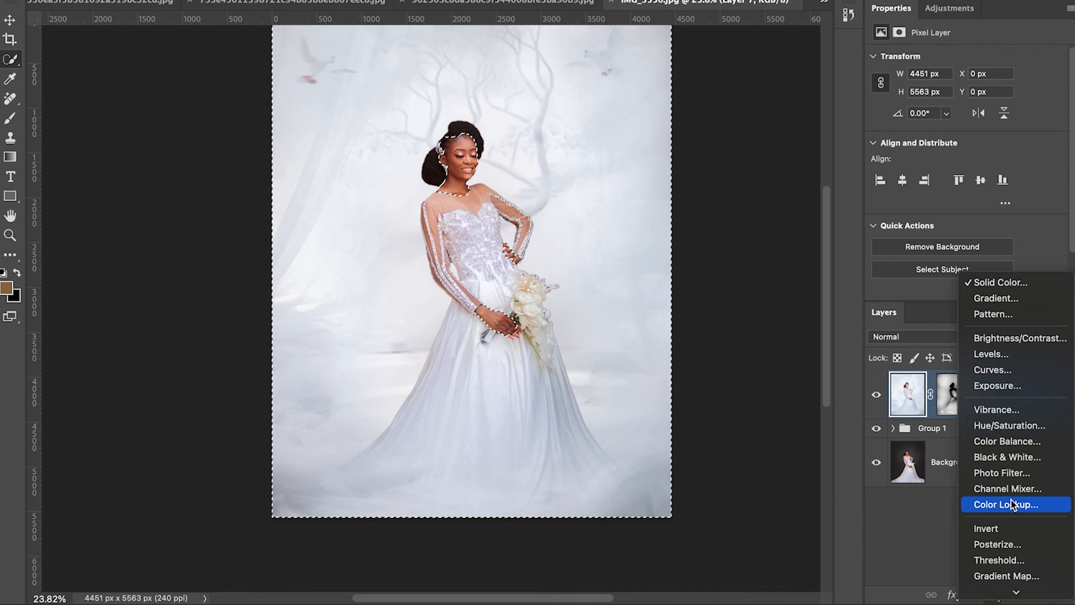
pyautogui.click(1010, 438)
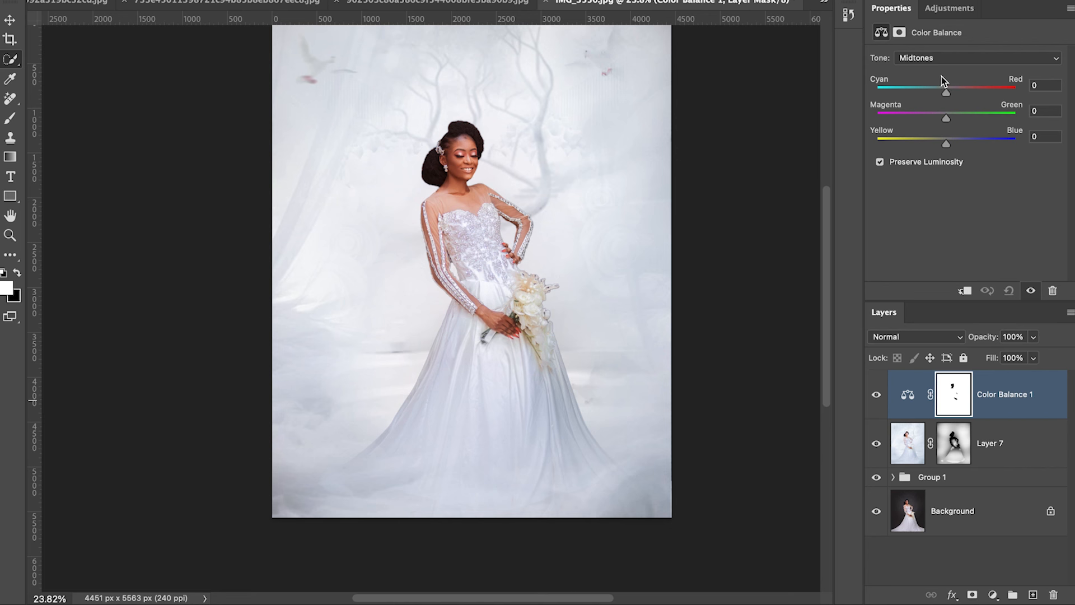
pyautogui.moveTo(946, 93); pyautogui.dragTo(1007, 92)
pyautogui.moveTo(849, 87); pyautogui.dragTo(935, 106)
pyautogui.moveTo(935, 93); pyautogui.dragTo(953, 93)
pyautogui.click(876, 394)
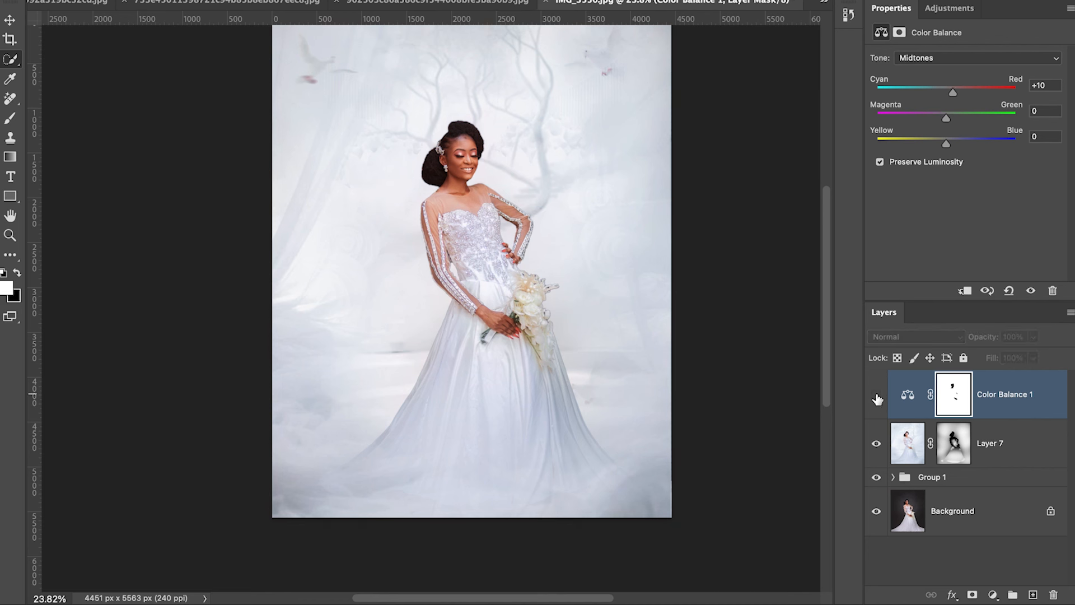
pyautogui.click(876, 394)
pyautogui.click(876, 394)
pyautogui.click(876, 395)
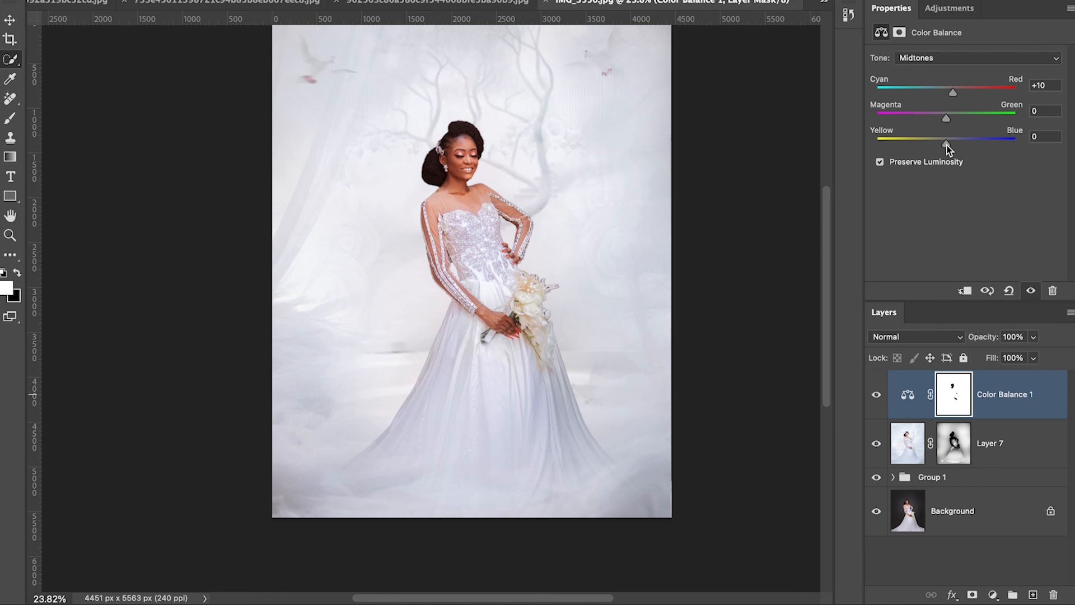
# Step: Set the midtones Yellow–Blue balance to -5 and compare the image with and without the adjustment
pyautogui.moveTo(945, 144); pyautogui.dragTo(942, 144)
pyautogui.click(876, 395)
pyautogui.click(876, 396)
pyautogui.click(876, 396)
pyautogui.click(876, 397)
pyautogui.click(876, 397)
pyautogui.click(876, 397)
# Step: Invert the Color Balance 1 mask to confine the correction to the skin, and clip the adjustment to Layer 7
pyautogui.click(954, 402)
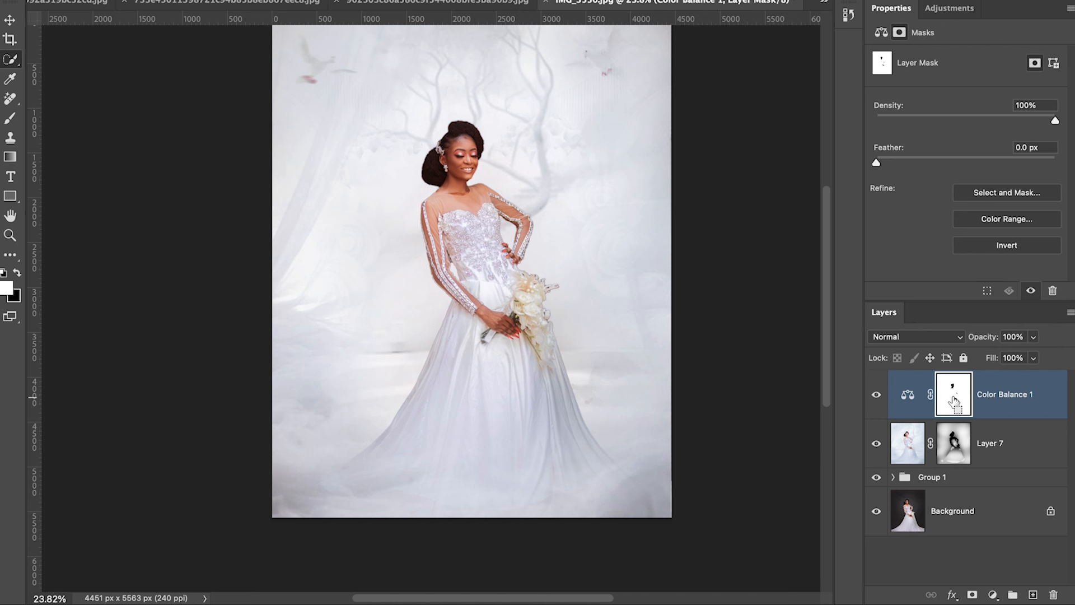
pyautogui.hotkey('ctrl', 'i')
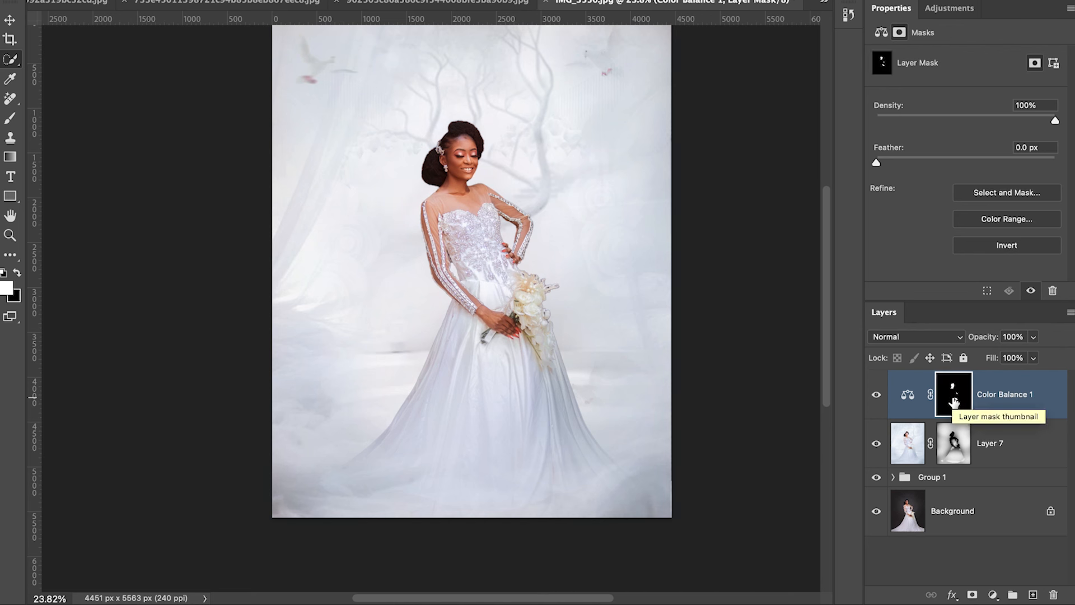
pyautogui.click(876, 394)
pyautogui.click(877, 394)
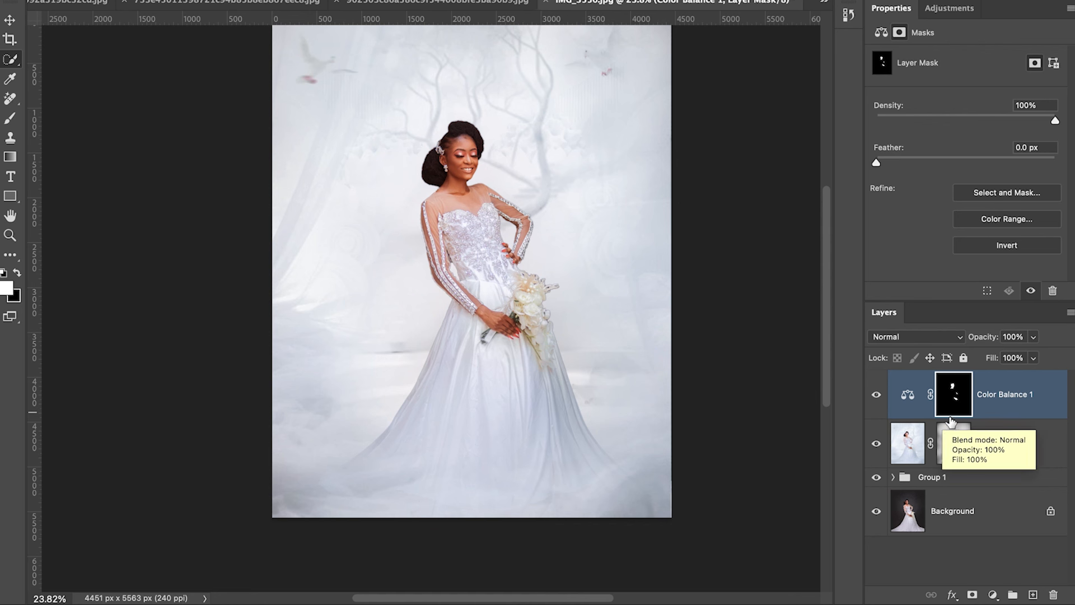
pyautogui.moveTo(947, 414); pyautogui.dragTo(943, 410)
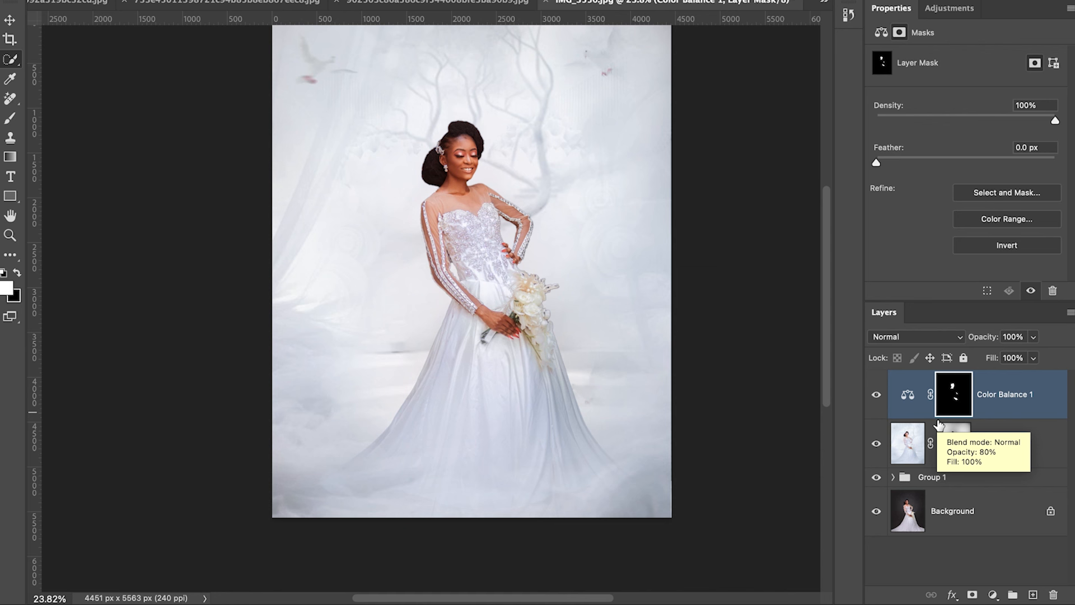
pyautogui.moveTo(938, 422); pyautogui.dragTo(938, 415)
pyautogui.keyDown('alt'); pyautogui.click(938, 416); pyautogui.keyUp('alt')
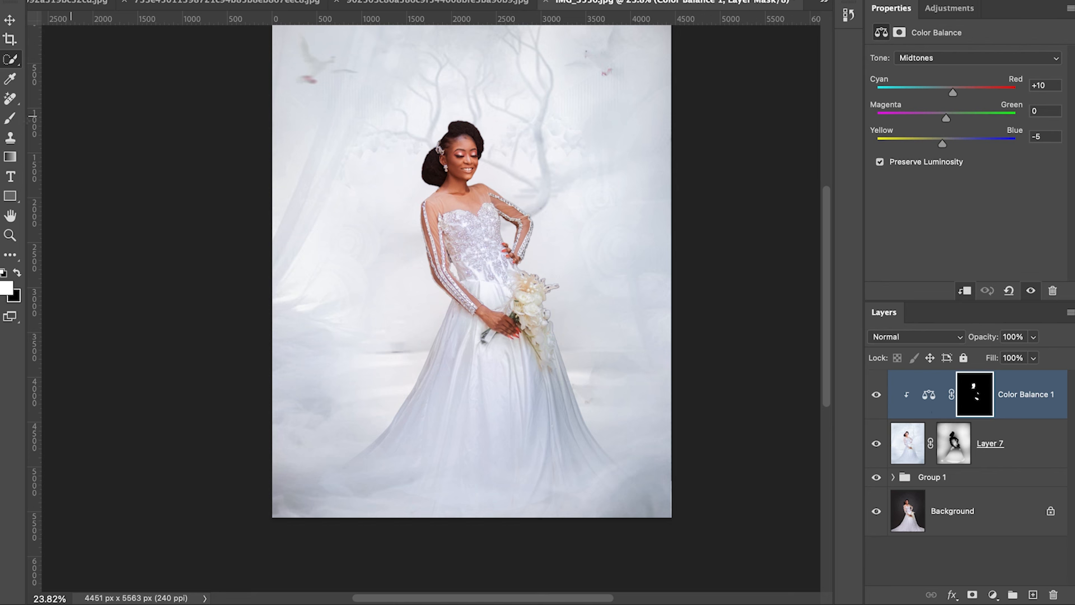
# Step: Activate the Brush tool and toggle Color Balance 1's visibility to judge the skin correction
pyautogui.click(10, 119)
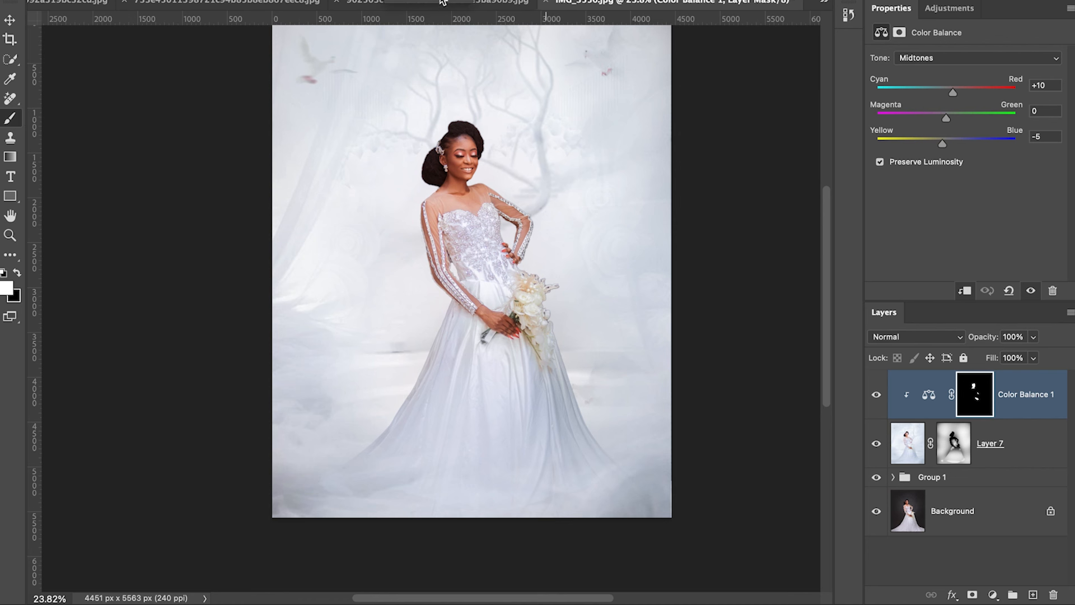
pyautogui.scroll(2, 524, 358)
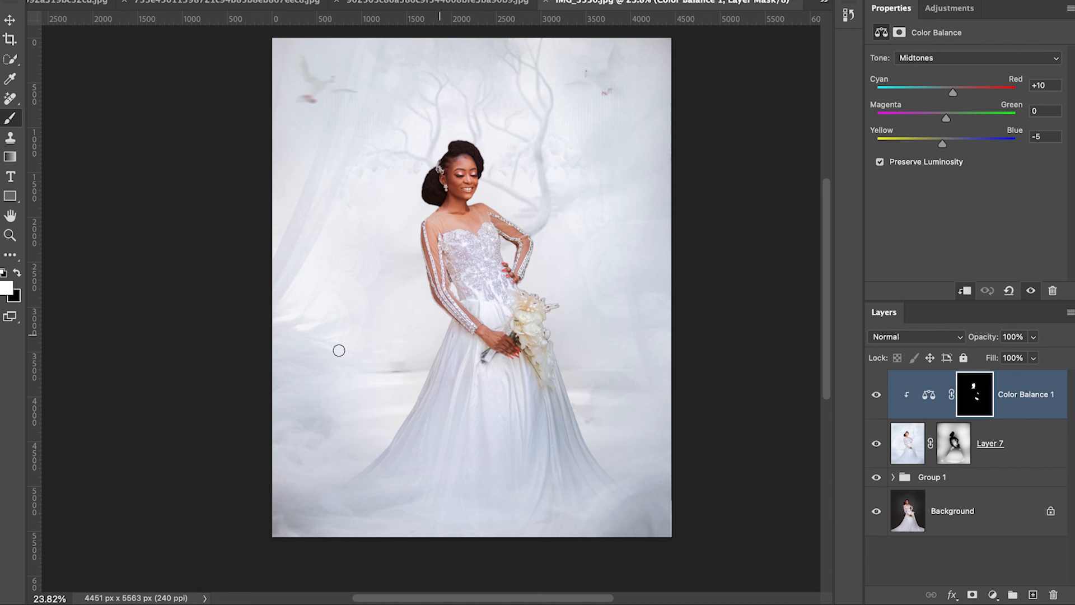
pyautogui.click(877, 395)
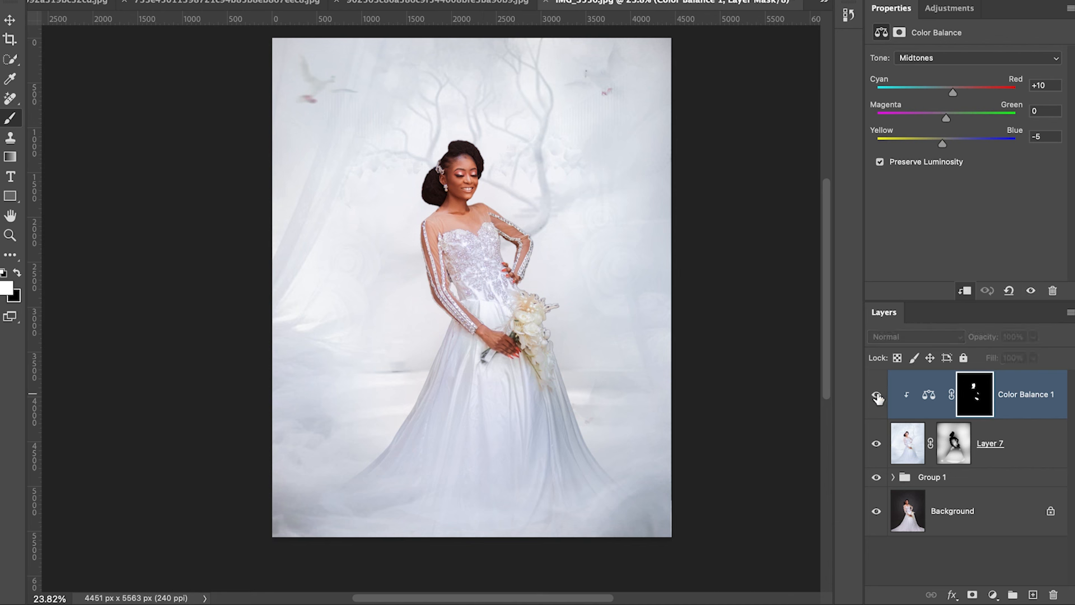
pyautogui.click(877, 395)
pyautogui.click(877, 394)
pyautogui.click(877, 395)
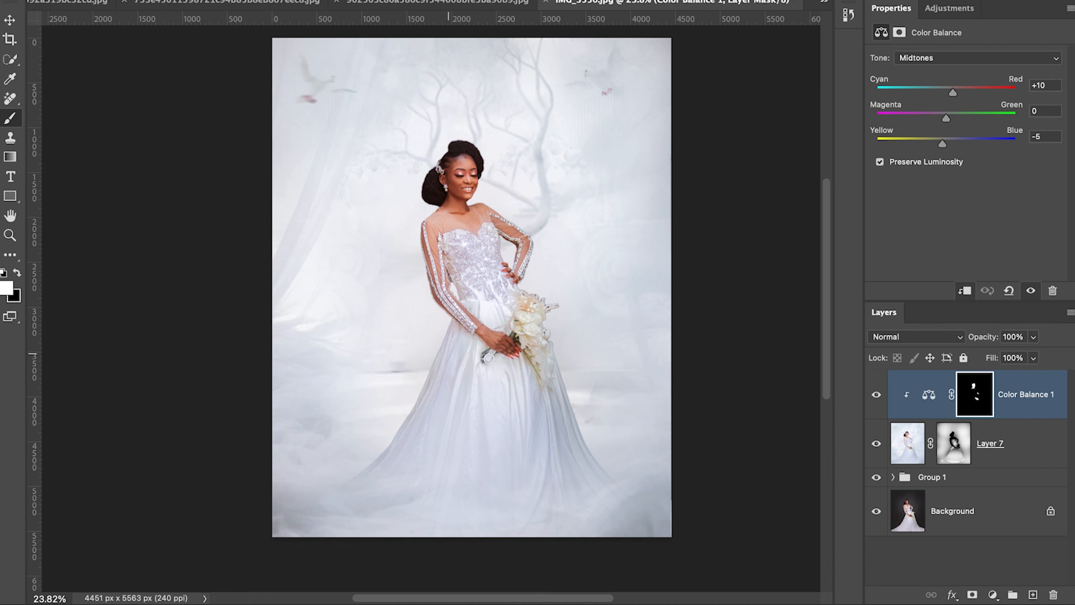
# Step: Resize the brush and paint black on the Color Balance 1 mask over the bride's neck and face
pyautogui.press(']')
pyautogui.press(']')
pyautogui.press(']')
pyautogui.press('[')
pyautogui.press('[')
pyautogui.press(']')
pyautogui.press('[')
pyautogui.press('[')
pyautogui.scroll(2, 294, 271)
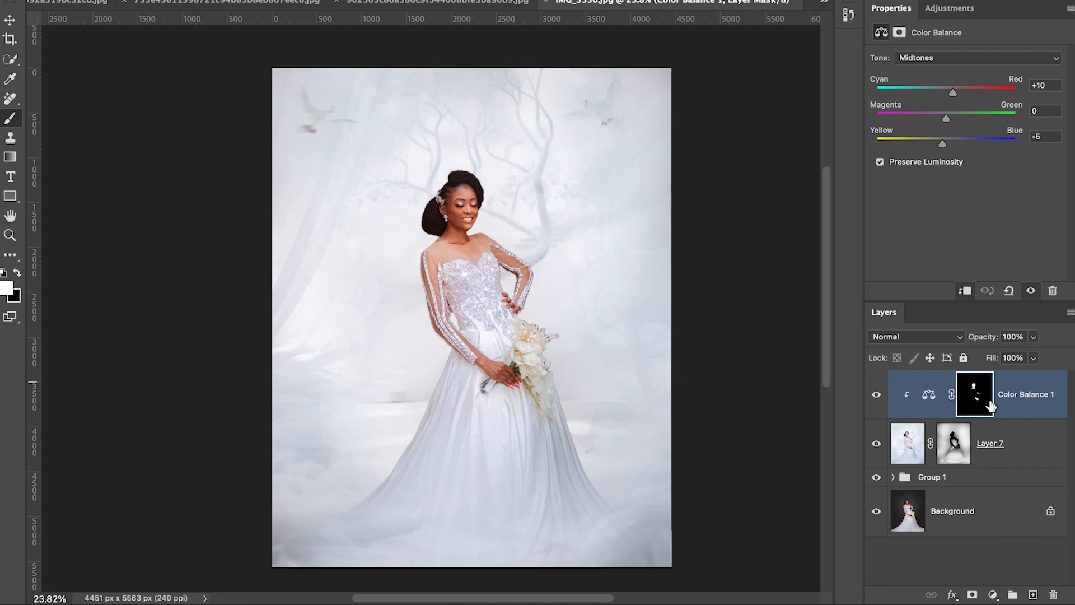
pyautogui.click(877, 396)
pyautogui.click(876, 396)
pyautogui.scroll(1, 502, 351)
pyautogui.press('x')
pyautogui.press(']')
pyautogui.press(']')
pyautogui.moveTo(463, 251); pyautogui.dragTo(463, 228)
pyautogui.click(876, 394)
pyautogui.click(877, 396)
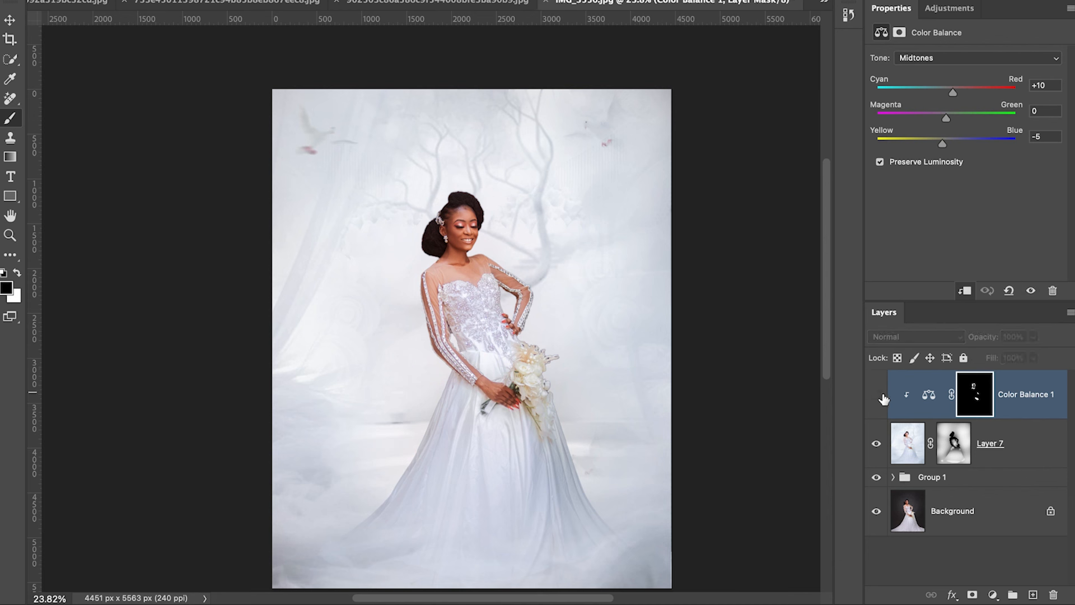
# Step: Try to paint a sampled color over the bride's neck on a new layer
pyautogui.press('x')
pyautogui.keyDown('alt'); pyautogui.click(453, 257); pyautogui.keyUp('alt')
pyautogui.hotkey('ctrl', 'shift', 'alt', 'n')
pyautogui.click(454, 257)
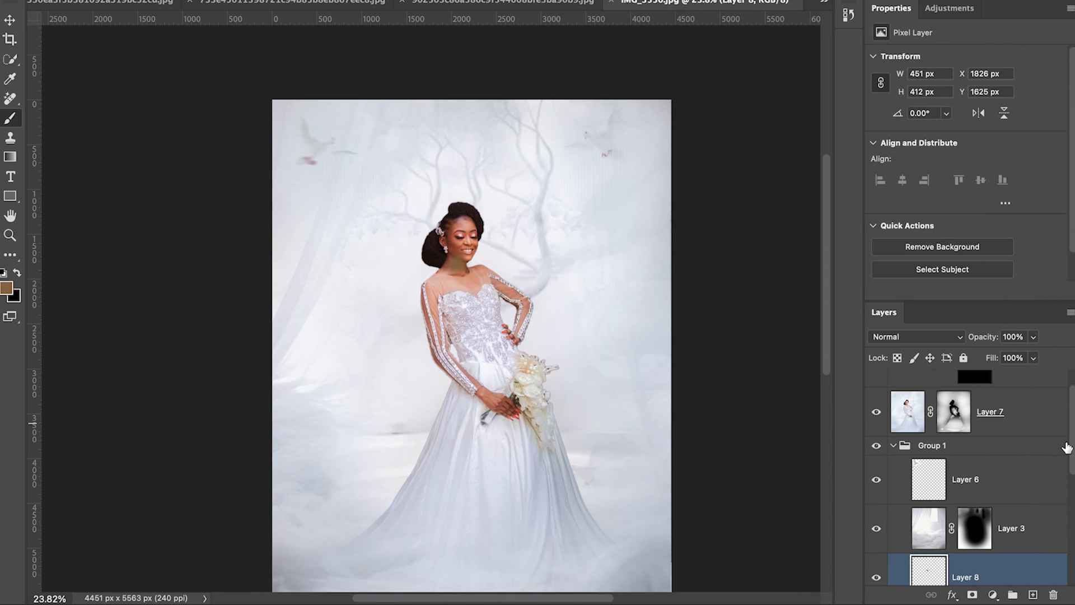
pyautogui.scroll(-2, 1066, 444)
pyautogui.scroll(2, 1067, 444)
pyautogui.click(876, 394)
pyautogui.click(891, 396)
pyautogui.scroll(-2, 611, 336)
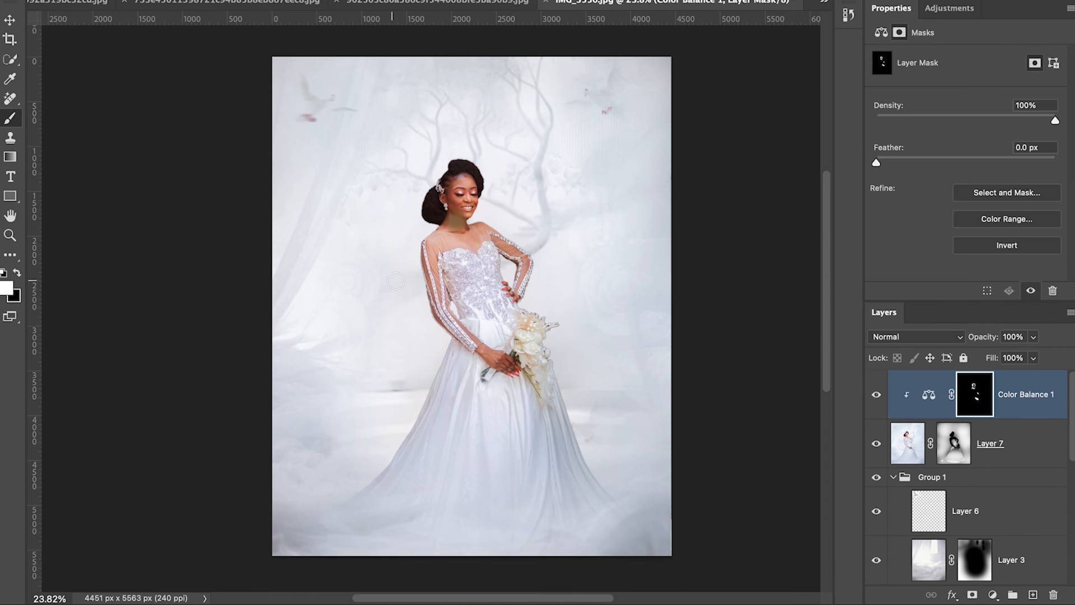
pyautogui.scroll(1, 663, 308)
# Step: Compare the bride's skin with Color Balance 1 hidden and shown
pyautogui.press('super+comma')
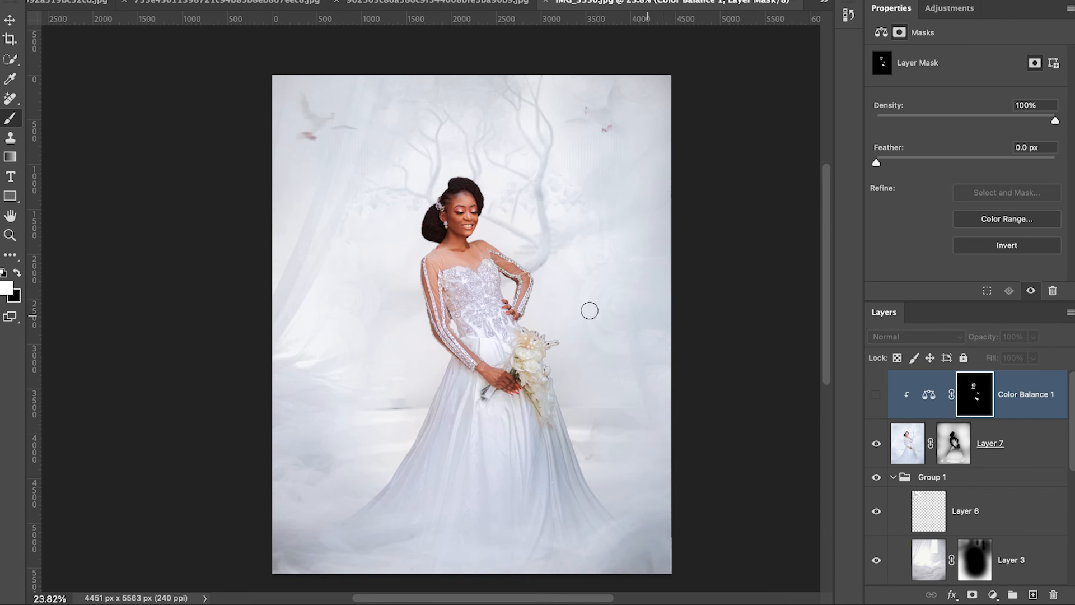
pyautogui.click(875, 394)
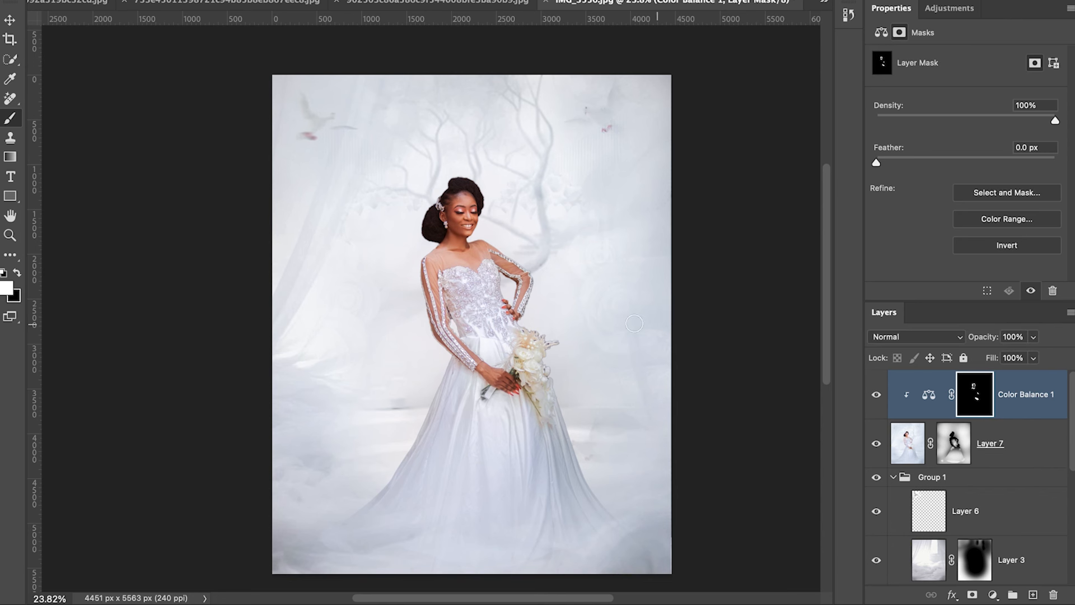
pyautogui.hscroll(-1, 637, 319)
pyautogui.click(876, 395)
pyautogui.click(876, 396)
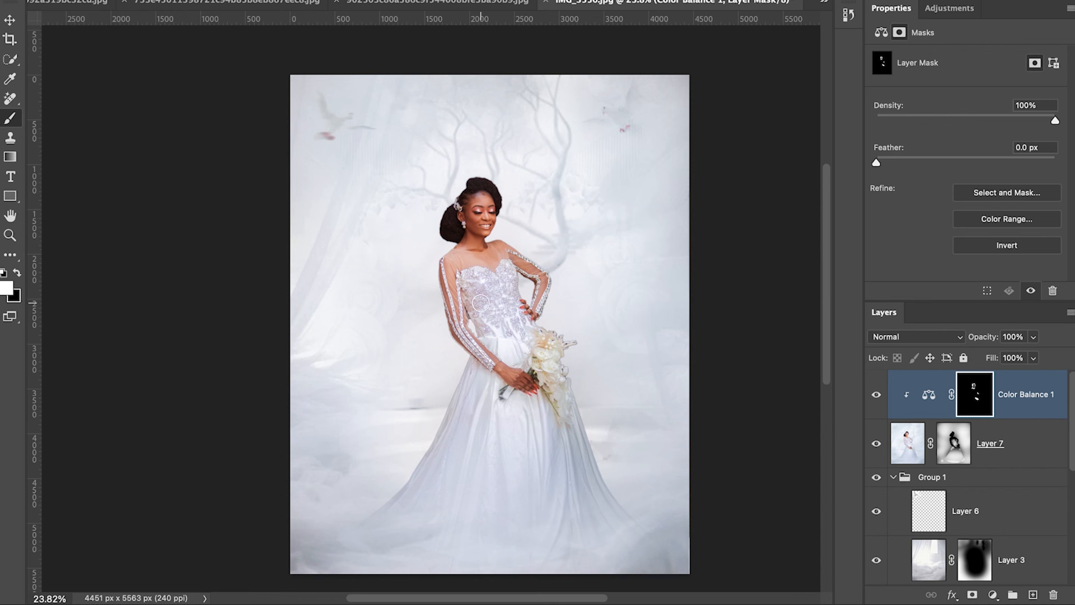
# Step: Enlarge the brush and paint white on the Color Balance 1 mask over the bride's face and neck
pyautogui.press(']')
pyautogui.press(']')
pyautogui.press(']')
pyautogui.press(']')
pyautogui.press(']')
pyautogui.press(']')
pyautogui.moveTo(477, 213); pyautogui.dragTo(483, 218)
# Step: Shrink the brush and paint white on the Color Balance 1 mask over the hand holding the bouquet
pyautogui.scroll(-1, 476, 244)
pyautogui.press('[')
pyautogui.press('[')
pyautogui.press('[')
pyautogui.press('[')
pyautogui.press('[')
pyautogui.press('[')
pyautogui.press('[')
pyautogui.scroll(2, 529, 377)
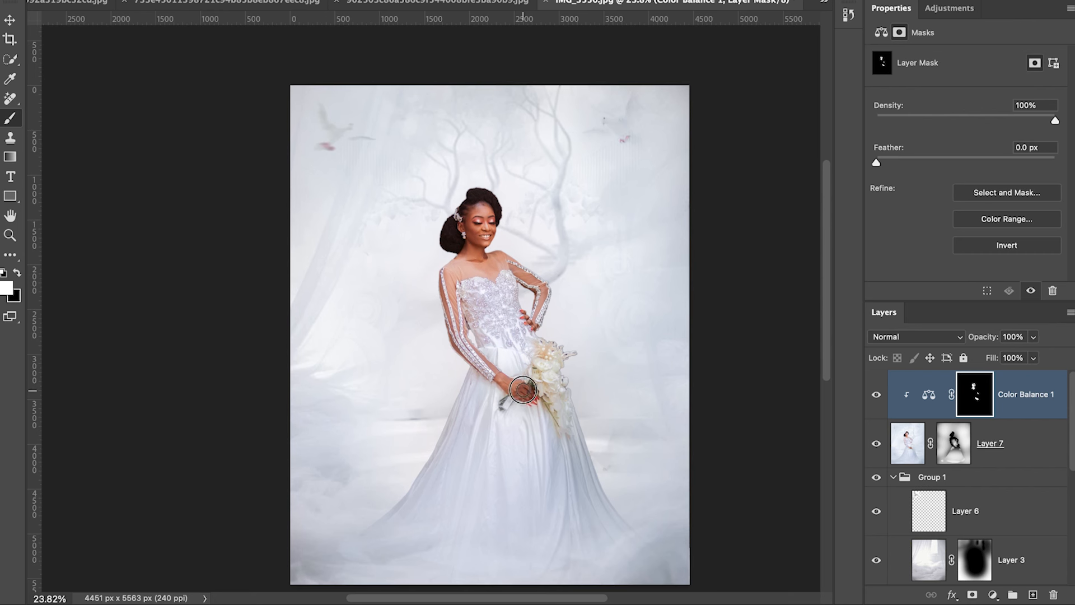
pyautogui.moveTo(511, 383); pyautogui.dragTo(515, 385)
pyautogui.scroll(1, 504, 257)
pyautogui.hscroll(-1, 607, 303)
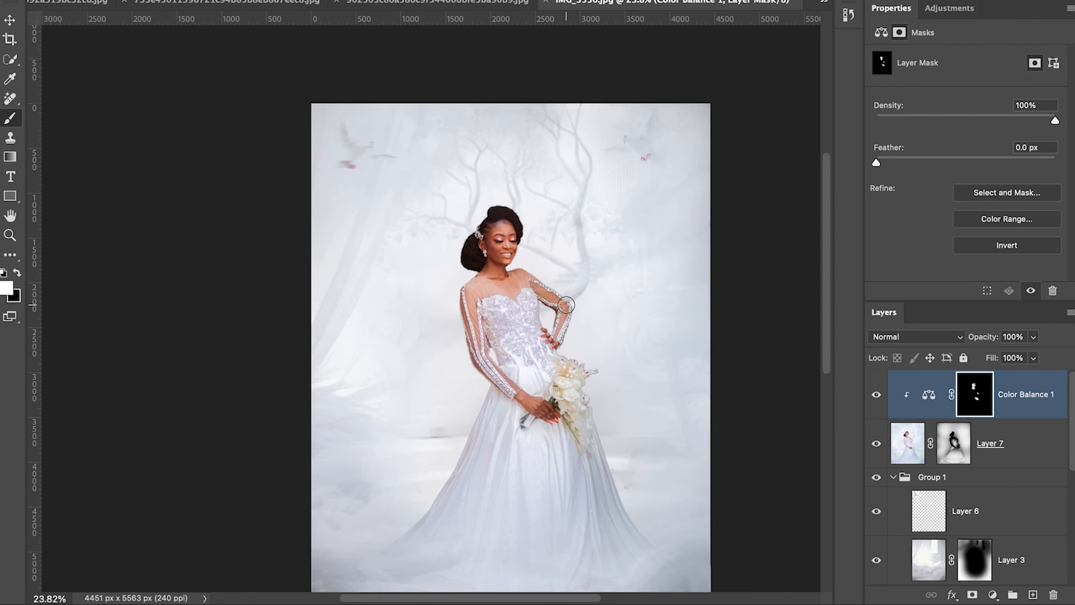
pyautogui.scroll(-1, 564, 304)
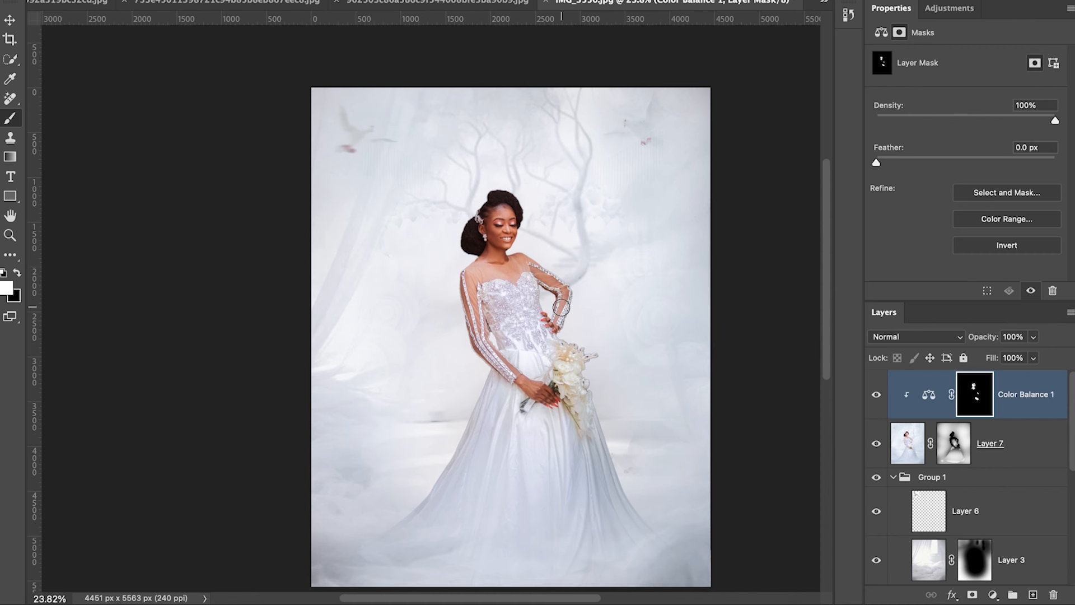
# Step: Stamp all visible layers into a new layer above Color Balance 1 and open it in the Camera Raw Filter
pyautogui.scroll(-2, 569, 300)
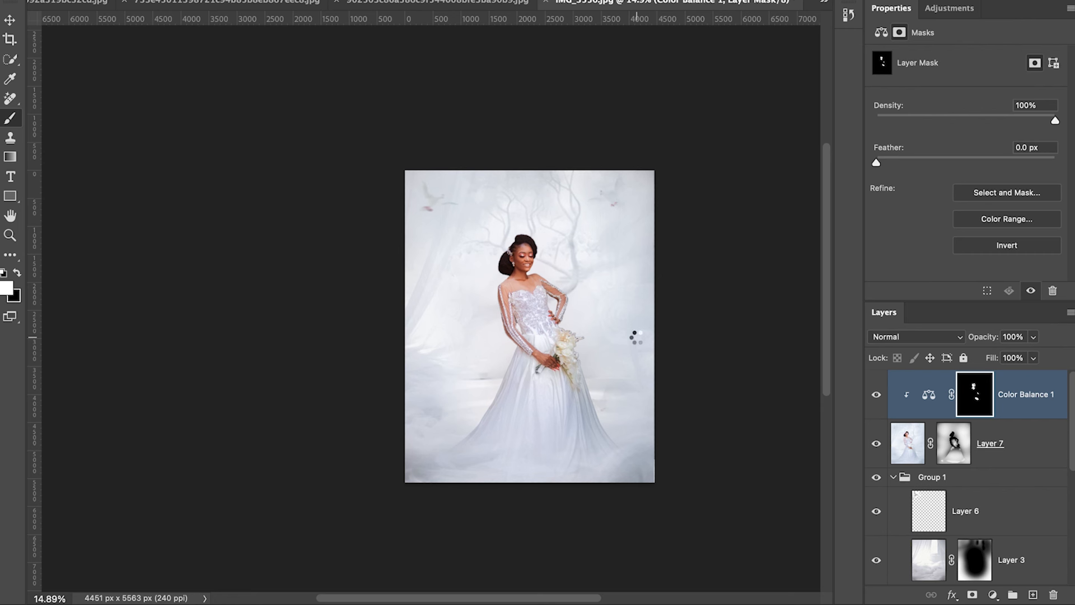
pyautogui.hotkey('ctrl', 'shift', 'alt', 'n')
pyautogui.hotkey('ctrl', 'shift', 'alt', 'e')
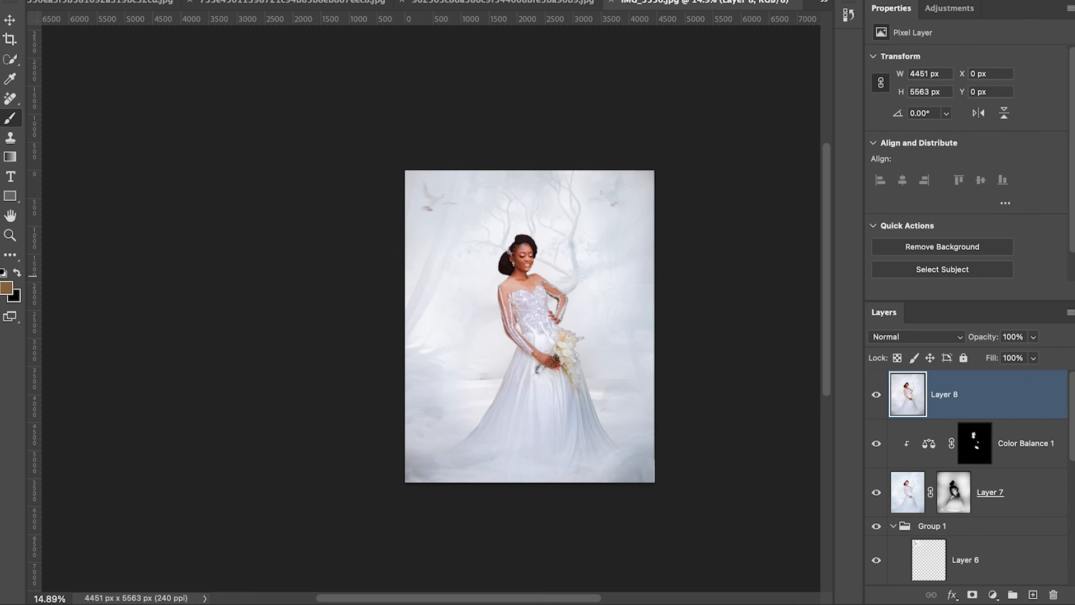
pyautogui.click(427, 0)
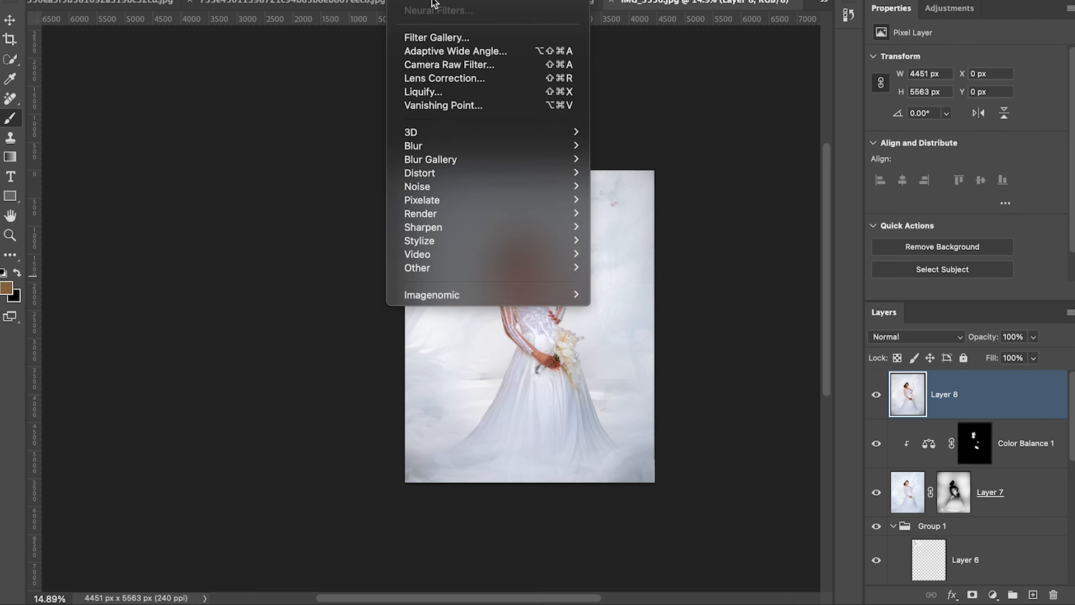
pyautogui.click(432, 66)
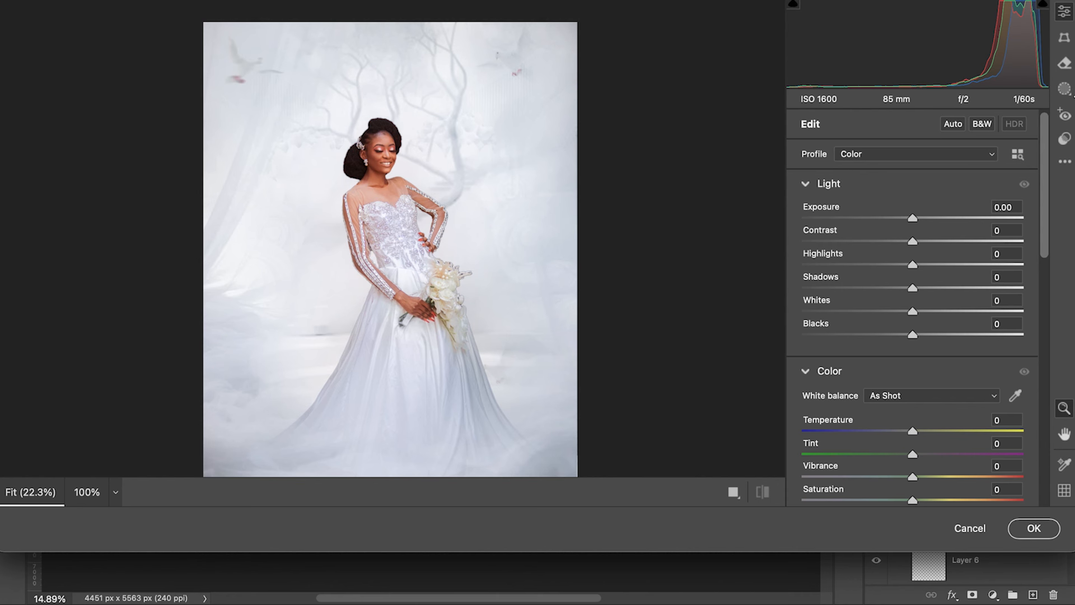
# Step: Create a Radial Gradient mask as a tall ellipse around the bride, from above her head to the hem of her gown
pyautogui.click(1065, 90)
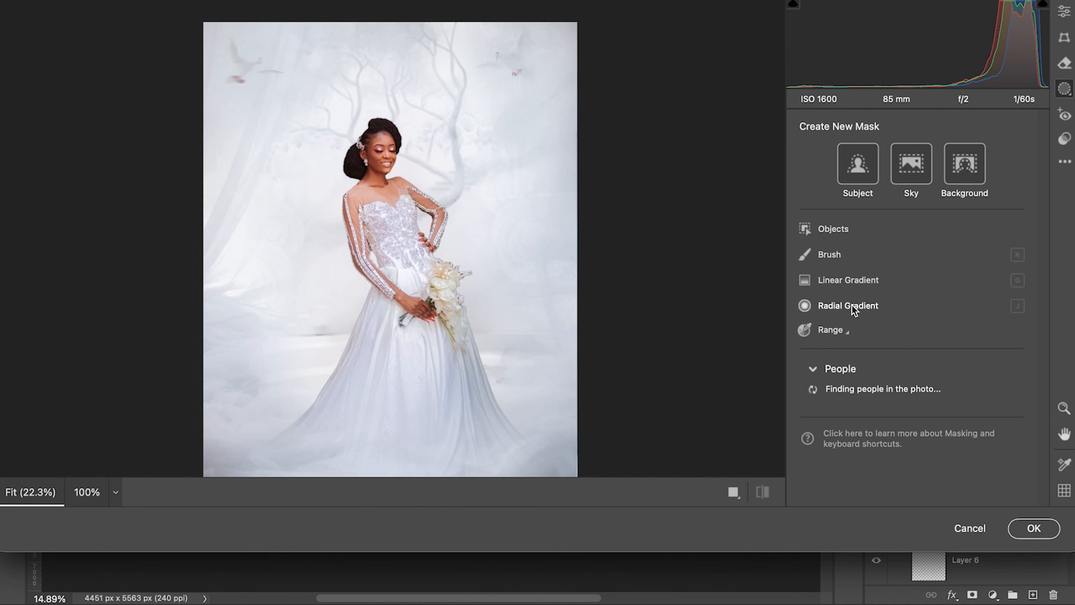
pyautogui.click(825, 307)
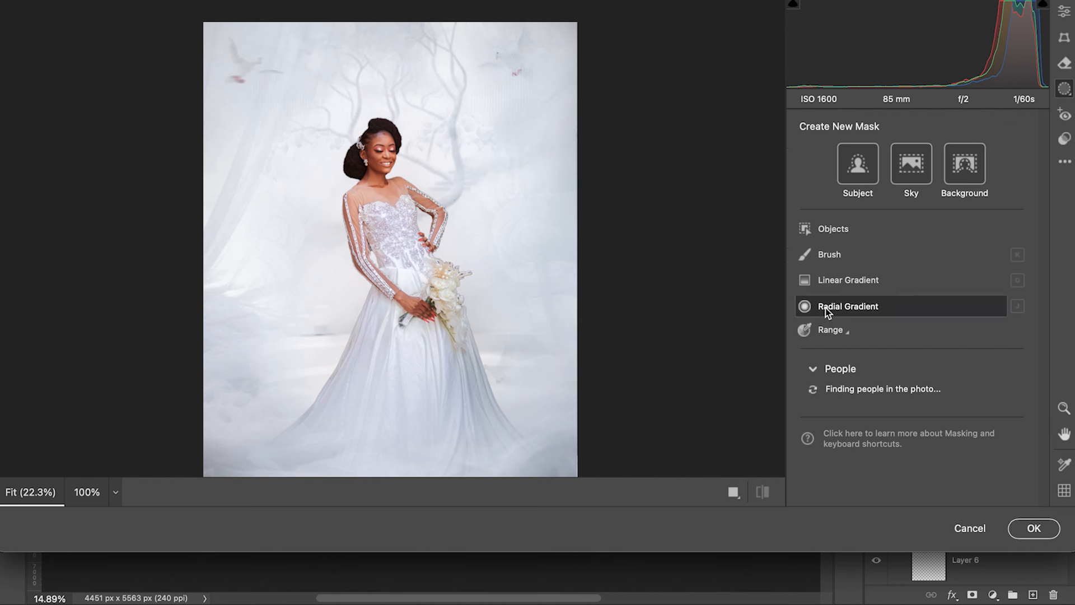
pyautogui.scroll(-3, 397, 241)
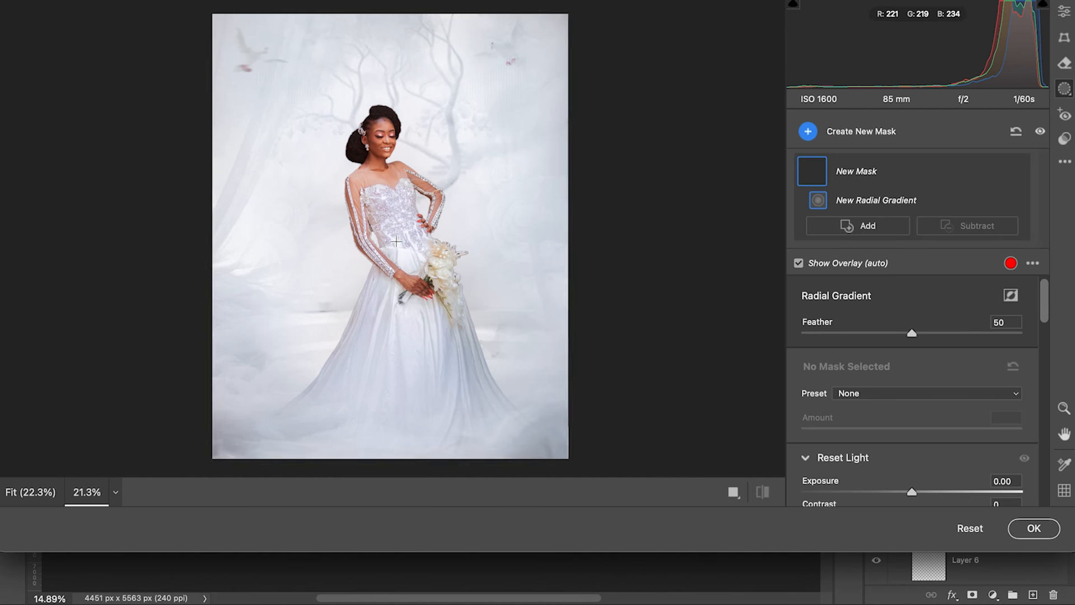
pyautogui.moveTo(337, 135); pyautogui.dragTo(423, 248)
pyautogui.moveTo(368, 91); pyautogui.dragTo(419, 213)
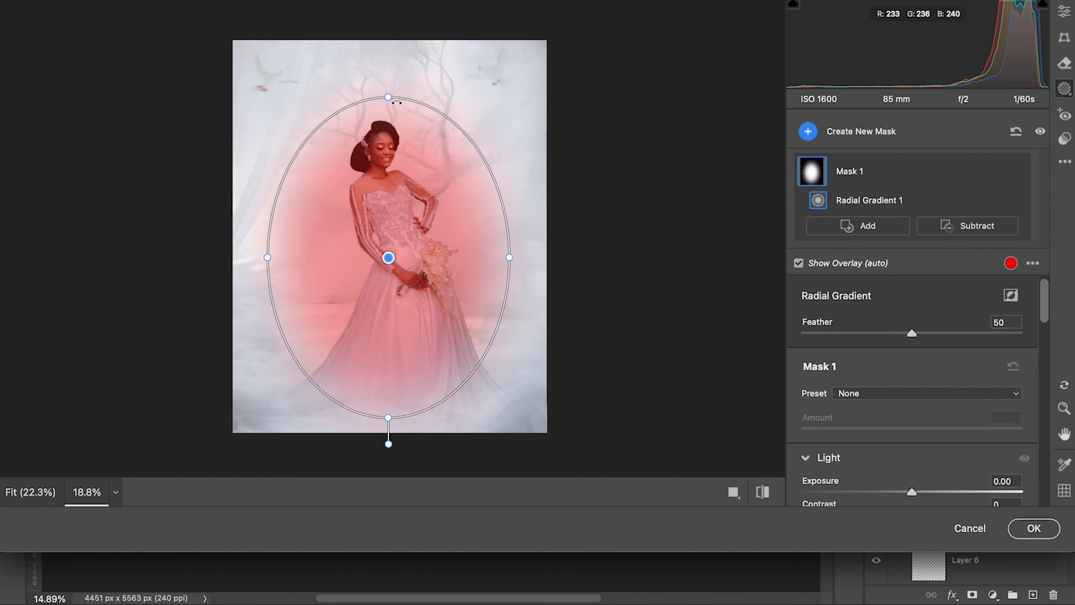
# Step: Reposition the radial gradient, tilt it to follow the bride's pose, and invert it to target the surrounding backdrop
pyautogui.moveTo(389, 96); pyautogui.dragTo(381, 87)
pyautogui.moveTo(420, 148); pyautogui.dragTo(412, 142)
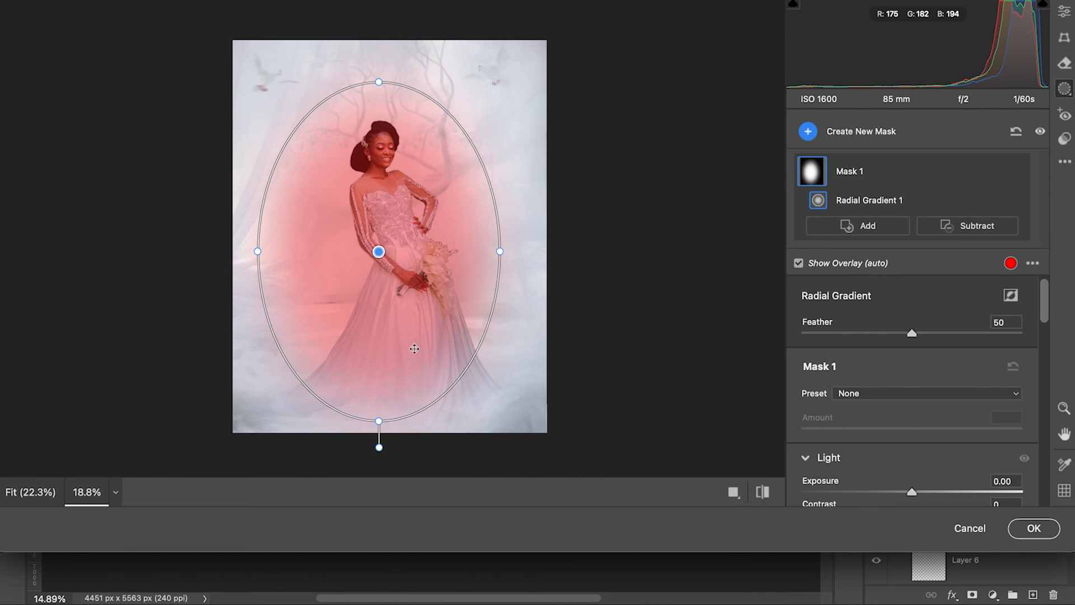
pyautogui.moveTo(379, 420); pyautogui.dragTo(412, 447)
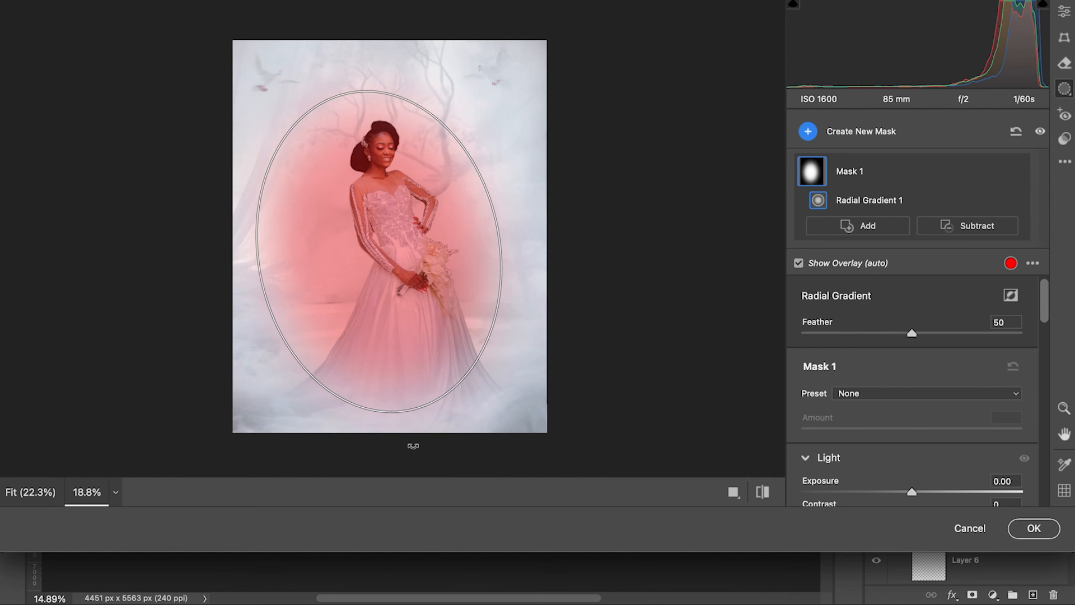
pyautogui.moveTo(413, 308); pyautogui.dragTo(420, 311)
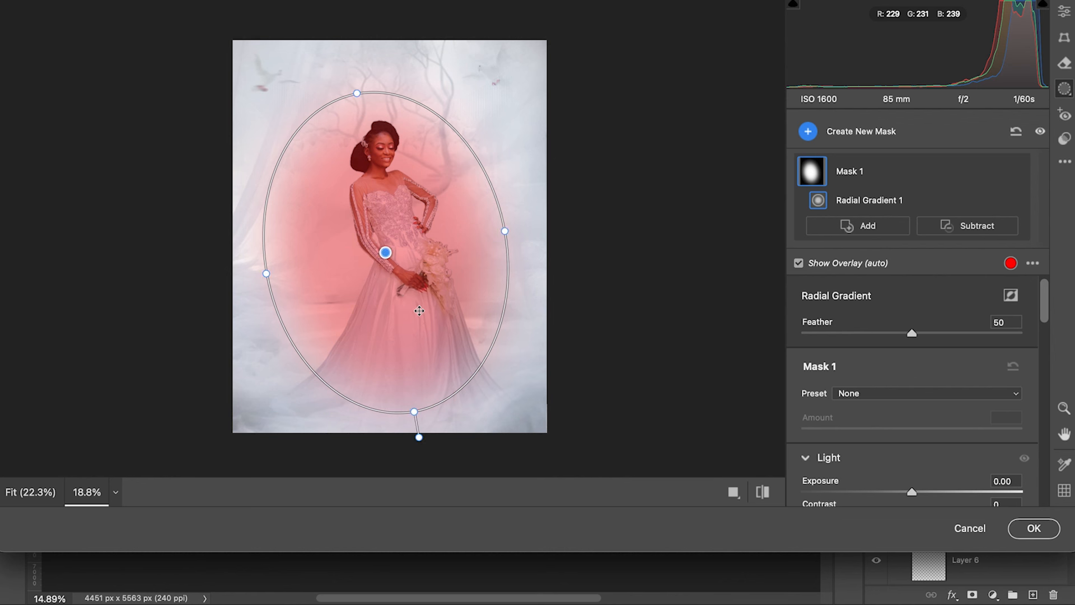
pyautogui.click(1012, 296)
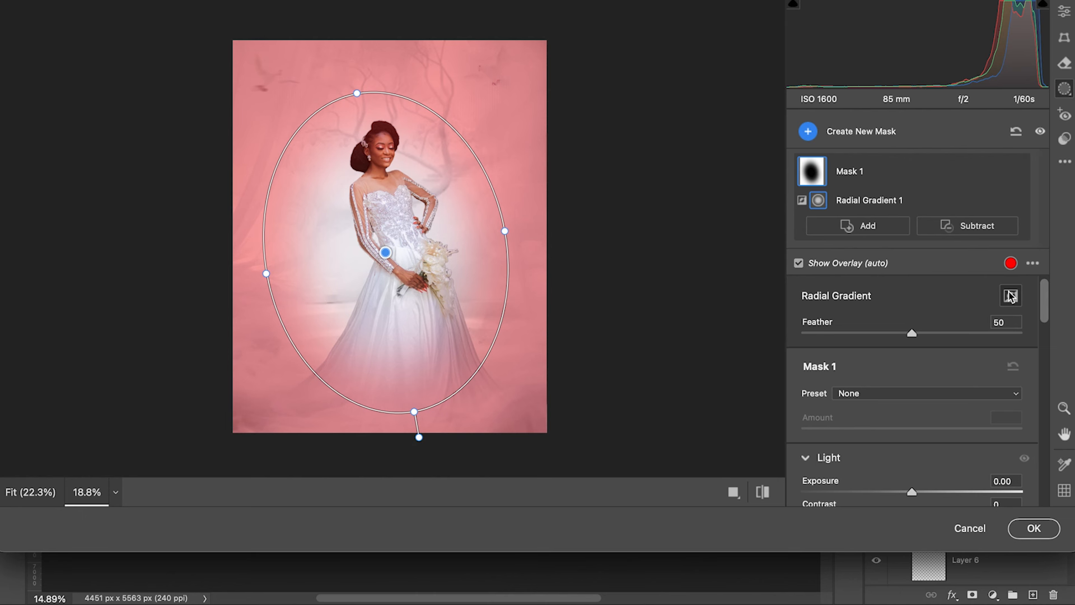
# Step: Darken the inverted radial mask area with Blacks -10, Exposure -0.10 and Highlights -10
pyautogui.moveTo(1046, 297); pyautogui.dragTo(1052, 340)
pyautogui.moveTo(911, 410); pyautogui.dragTo(901, 413)
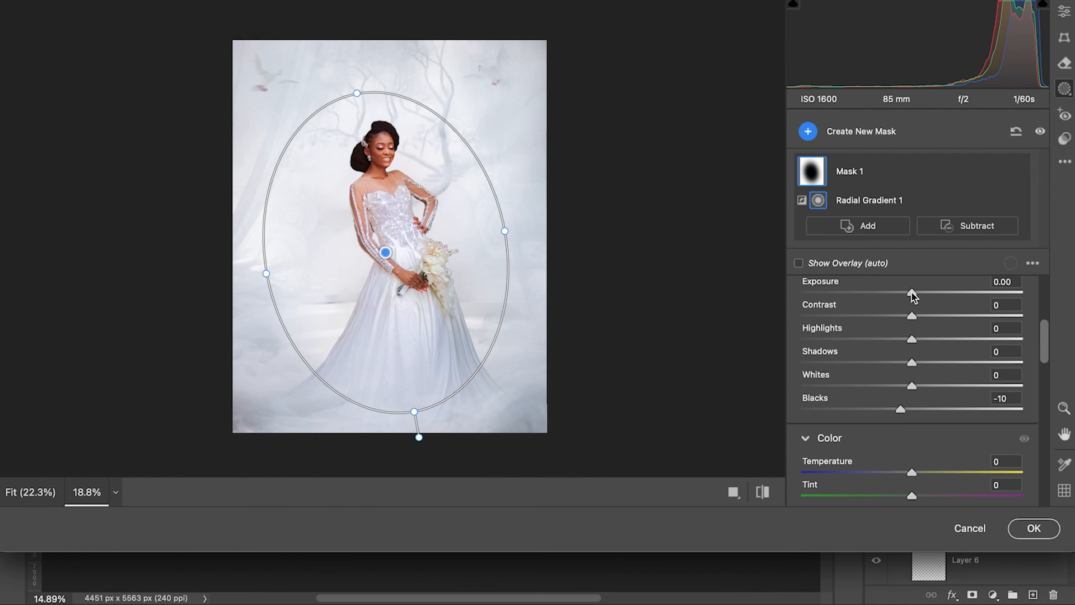
pyautogui.moveTo(911, 294); pyautogui.dragTo(940, 293)
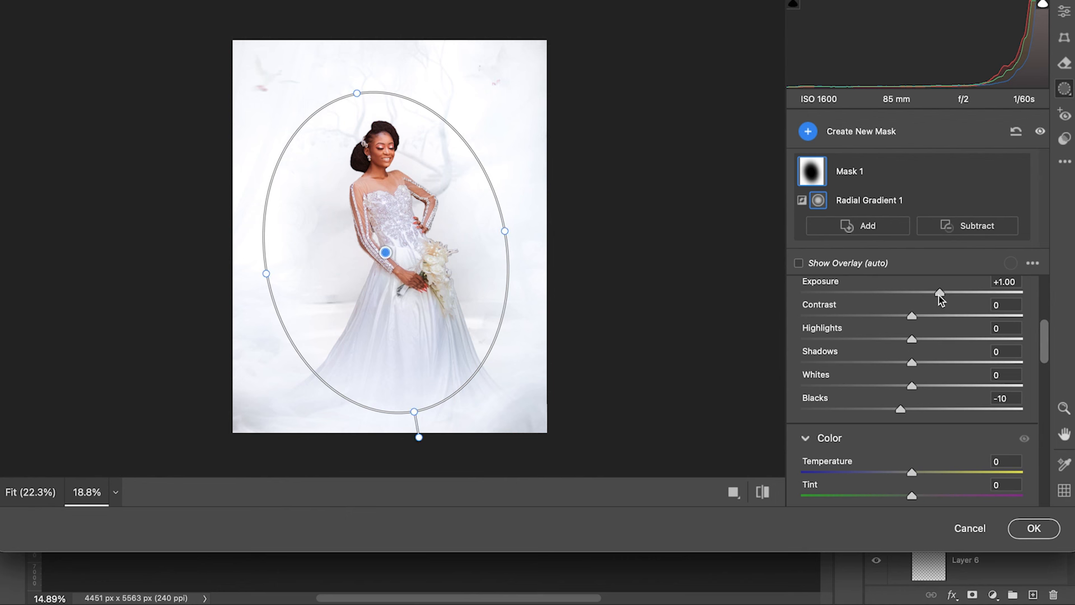
pyautogui.moveTo(944, 296); pyautogui.dragTo(942, 295)
pyautogui.doubleClick(942, 294)
pyautogui.moveTo(910, 293); pyautogui.dragTo(908, 293)
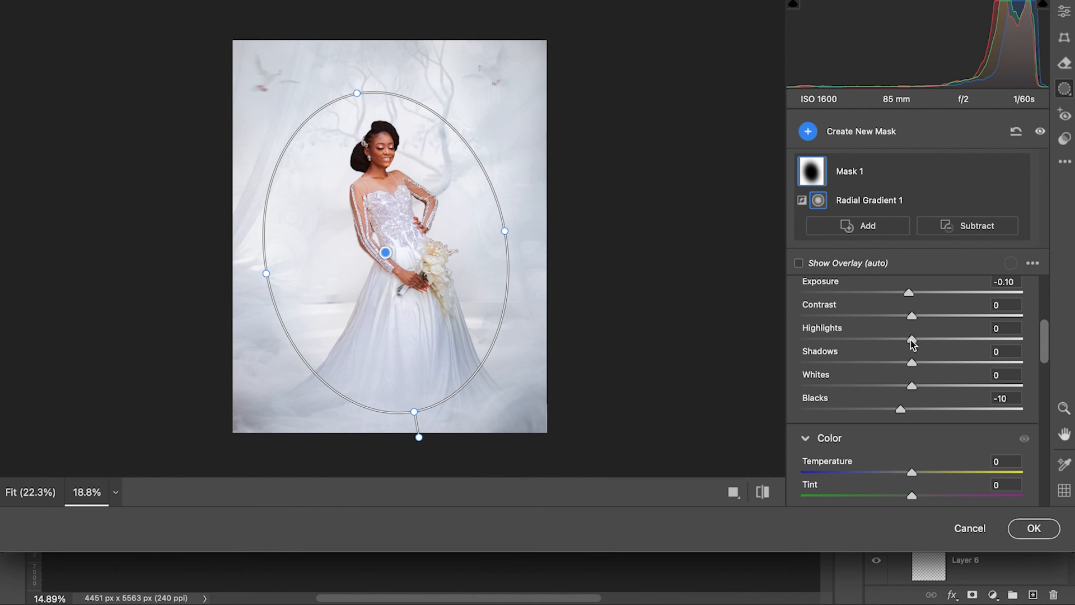
pyautogui.moveTo(911, 340); pyautogui.dragTo(901, 340)
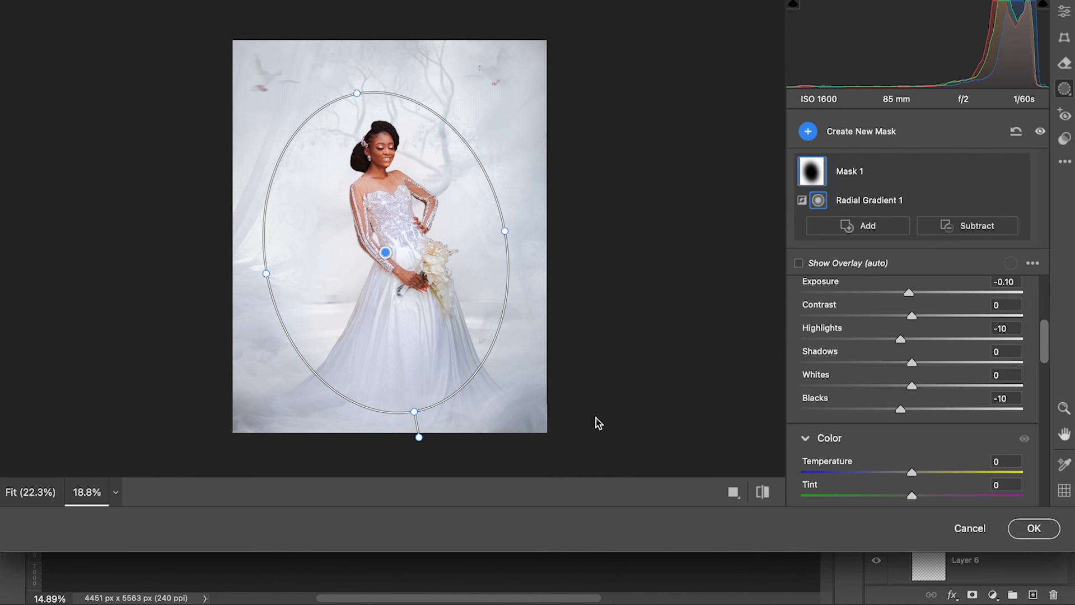
# Step: Compare the masked backdrop darkening with the default settings at several zoom levels
pyautogui.click(763, 492)
pyautogui.click(762, 492)
pyautogui.click(763, 492)
pyautogui.click(763, 492)
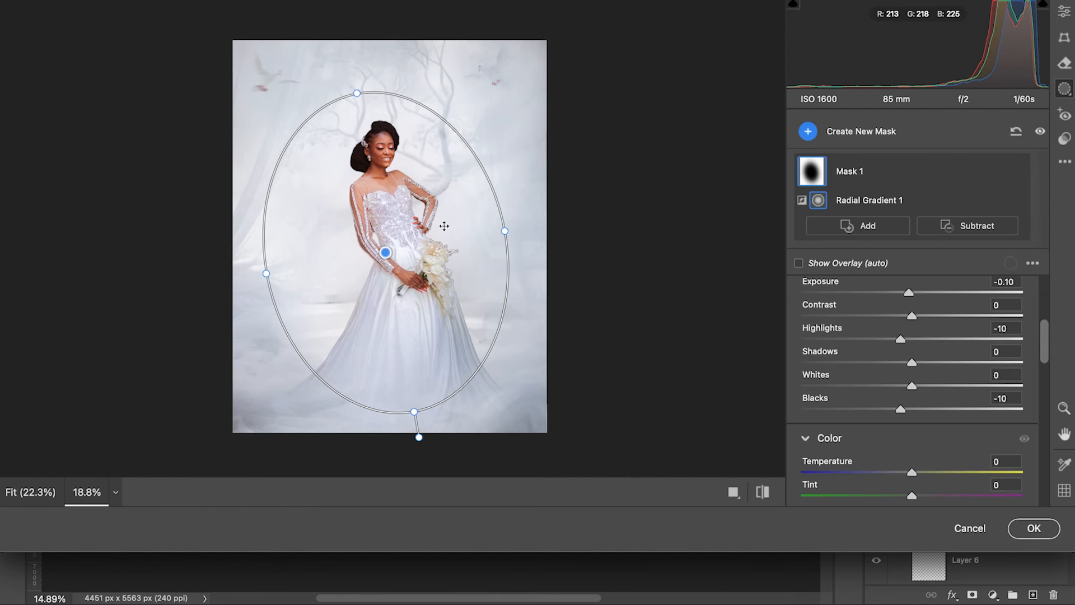
pyautogui.scroll(1, 441, 224)
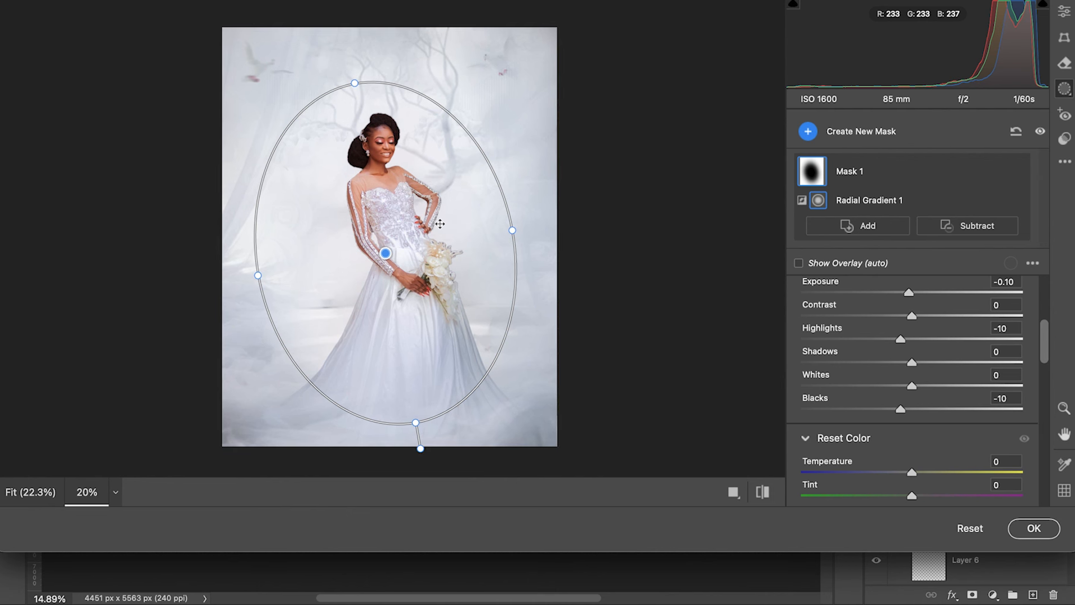
pyautogui.scroll(1, 441, 224)
pyautogui.scroll(1, 440, 224)
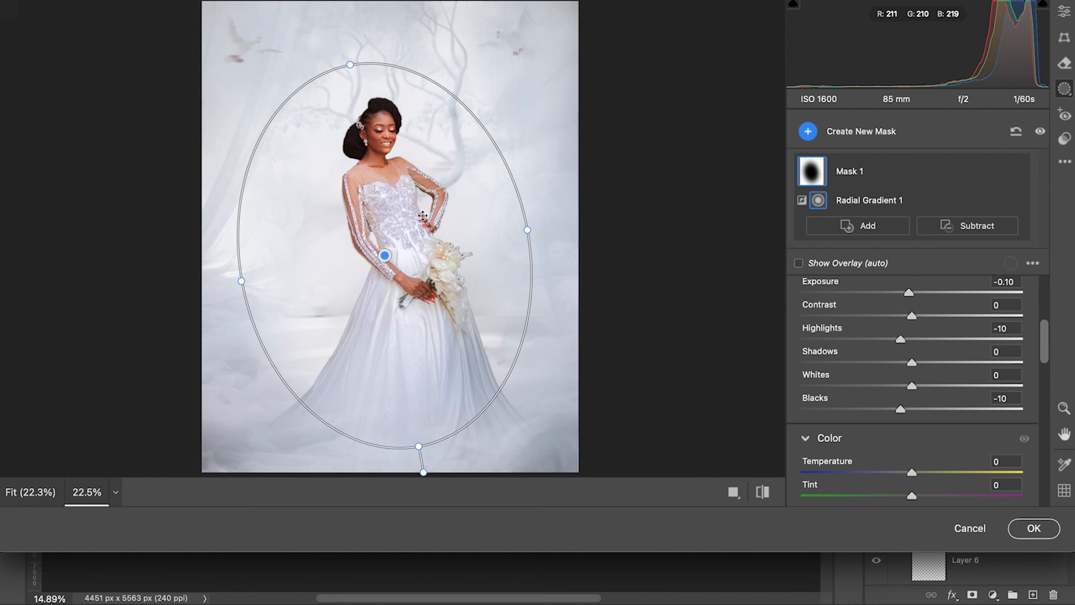
pyautogui.scroll(2, 423, 216)
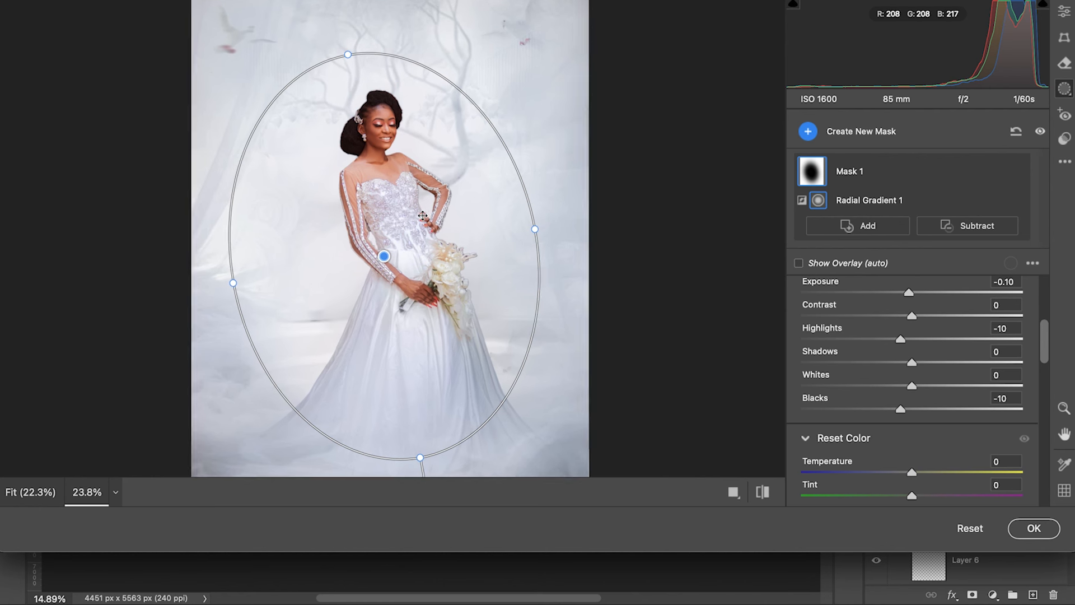
pyautogui.click(764, 492)
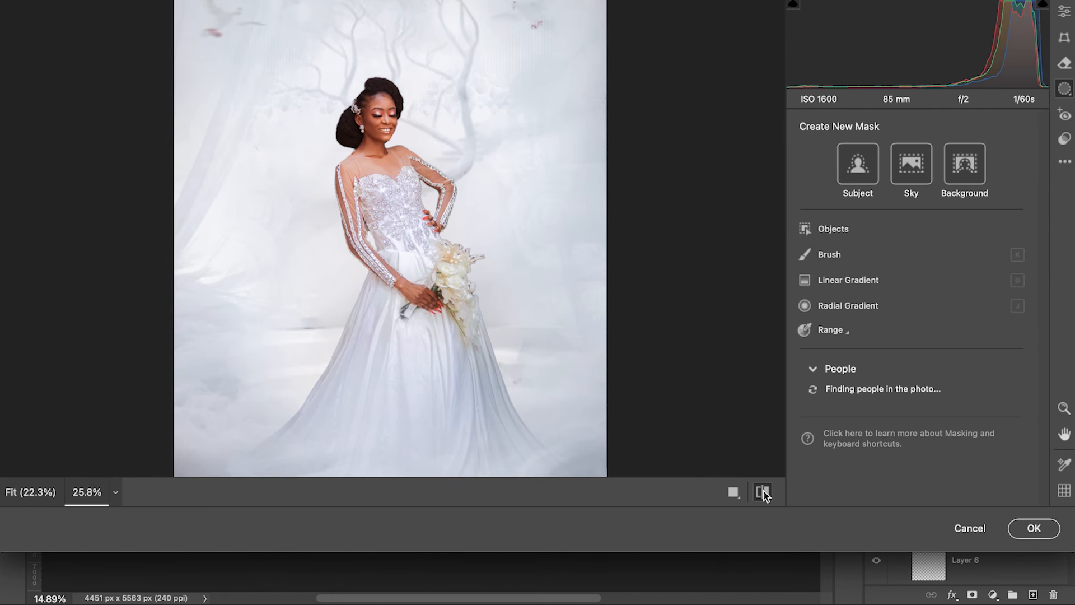
pyautogui.click(764, 492)
pyautogui.click(763, 492)
pyautogui.click(764, 491)
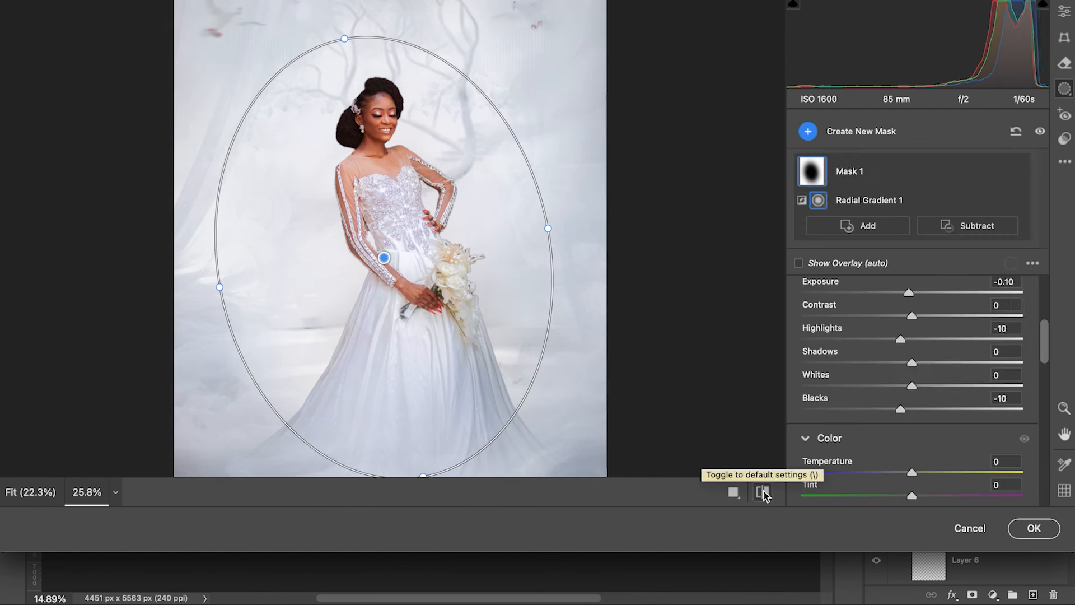
pyautogui.scroll(-1, 526, 360)
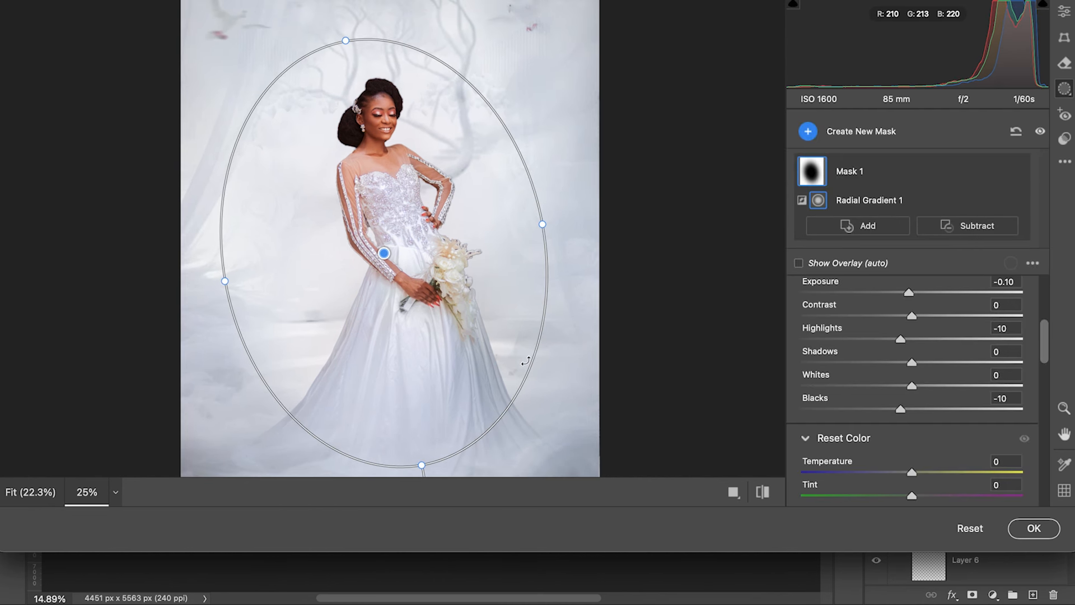
pyautogui.scroll(-2, 526, 360)
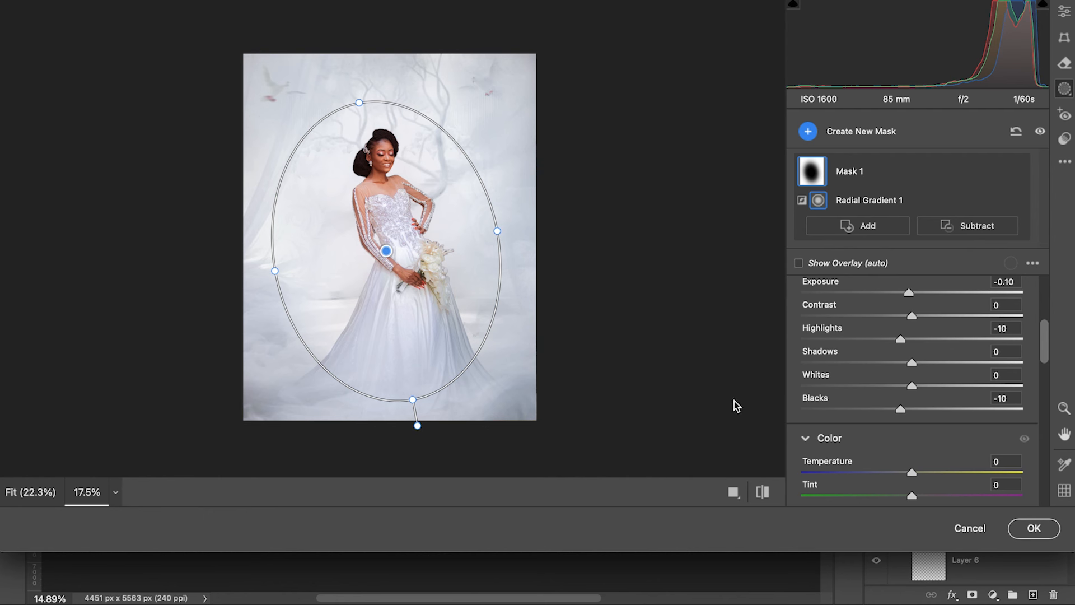
pyautogui.click(765, 493)
pyautogui.click(764, 493)
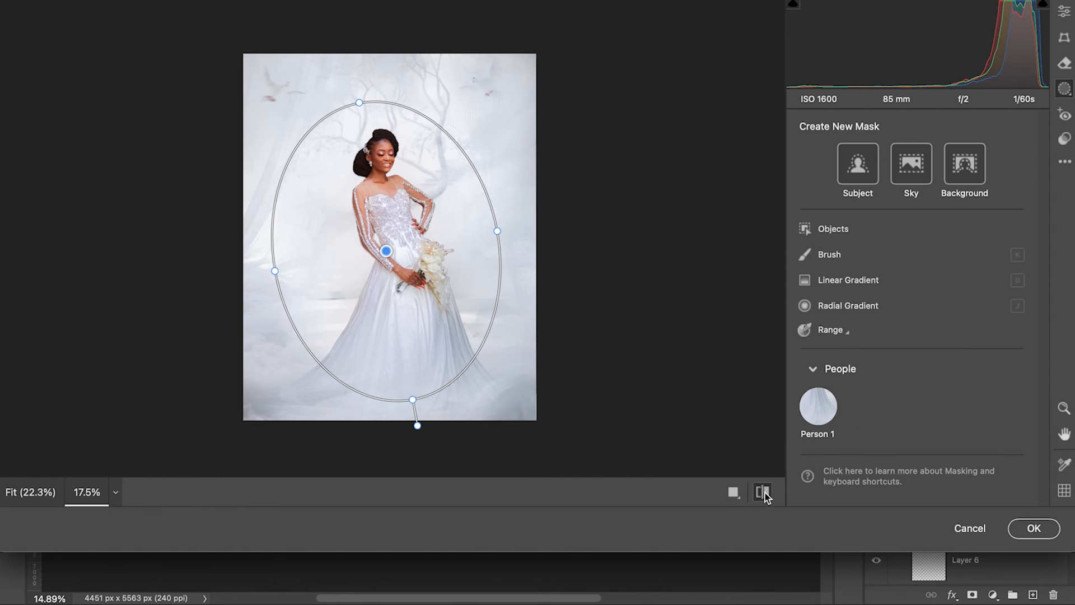
# Step: Apply the Camera Raw adjustments to Layer 8
pyautogui.click(1033, 529)
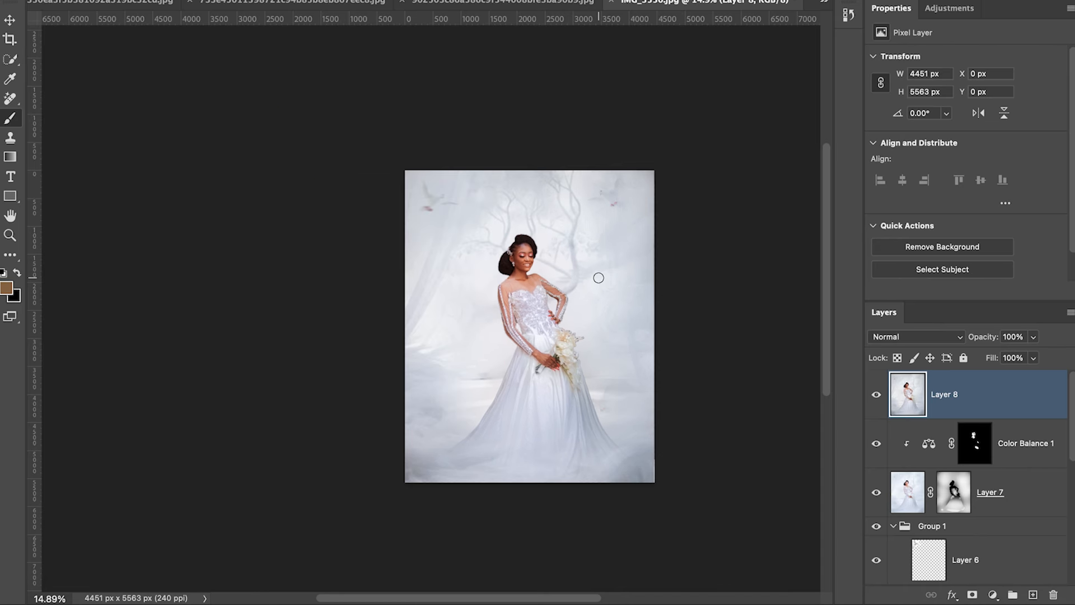
pyautogui.press('space')
pyautogui.moveTo(576, 311)
pyautogui.mouseDown()
pyautogui.moveTo(516, 309)
pyautogui.moveTo(531, 310)
pyautogui.mouseUp()
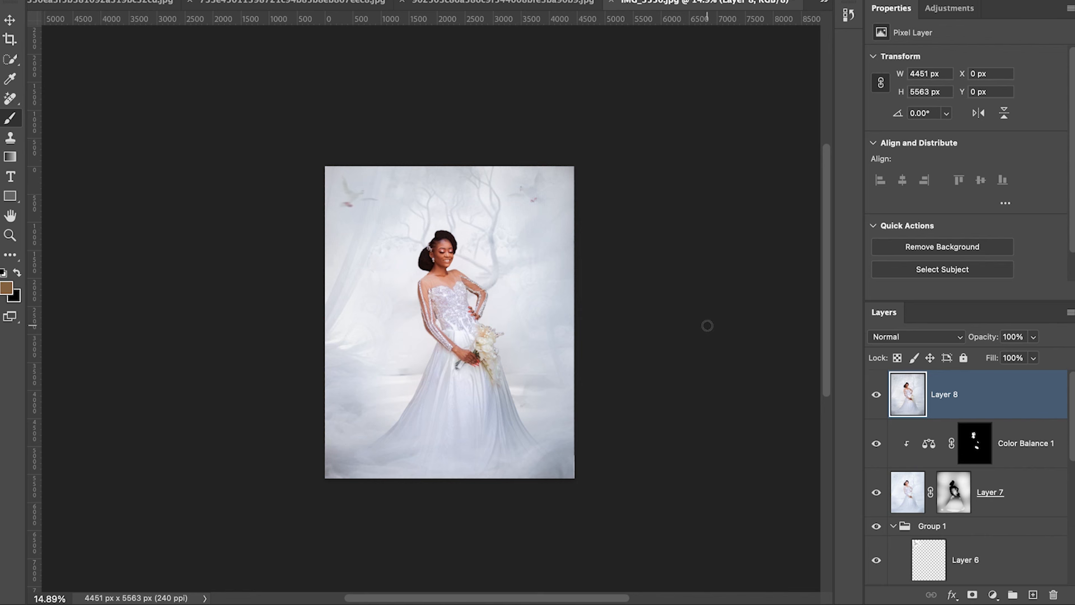
# Step: Compare the composite with Layer 8 hidden and shown
pyautogui.click(877, 396)
pyautogui.click(877, 397)
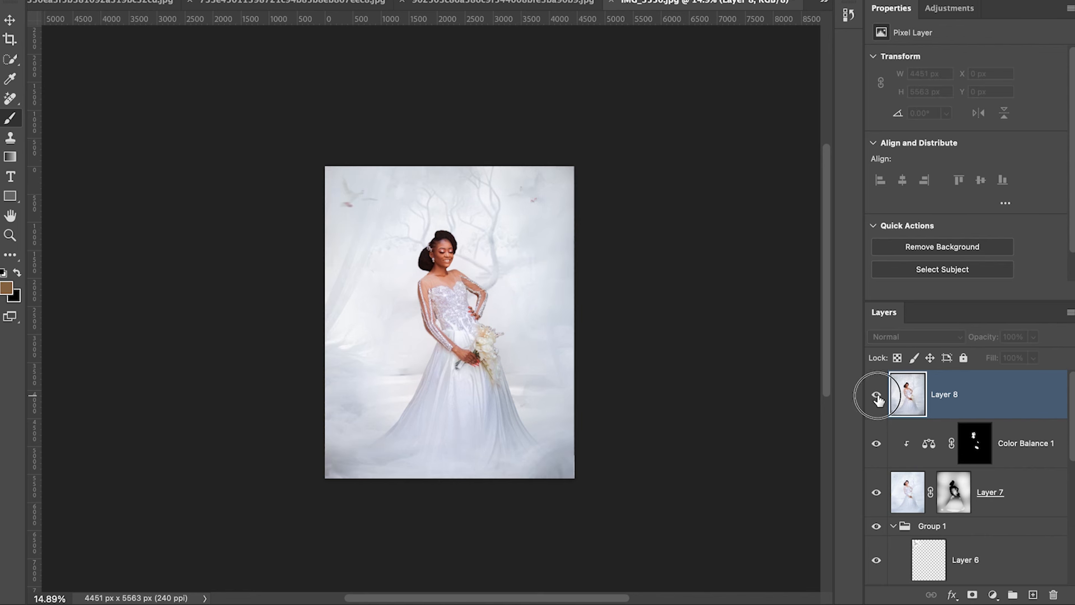
pyautogui.click(877, 396)
pyautogui.click(877, 396)
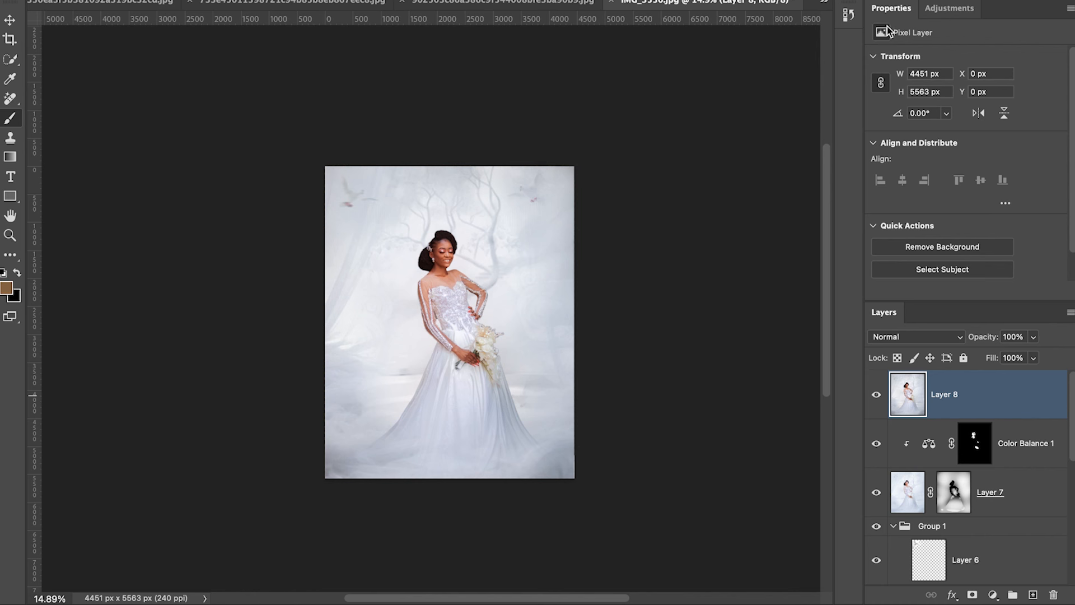
# Step: Add a Curves adjustment layer, moving the RGB black point to input 9, output 0 and the white point to input 240, output 255
pyautogui.click(946, 9)
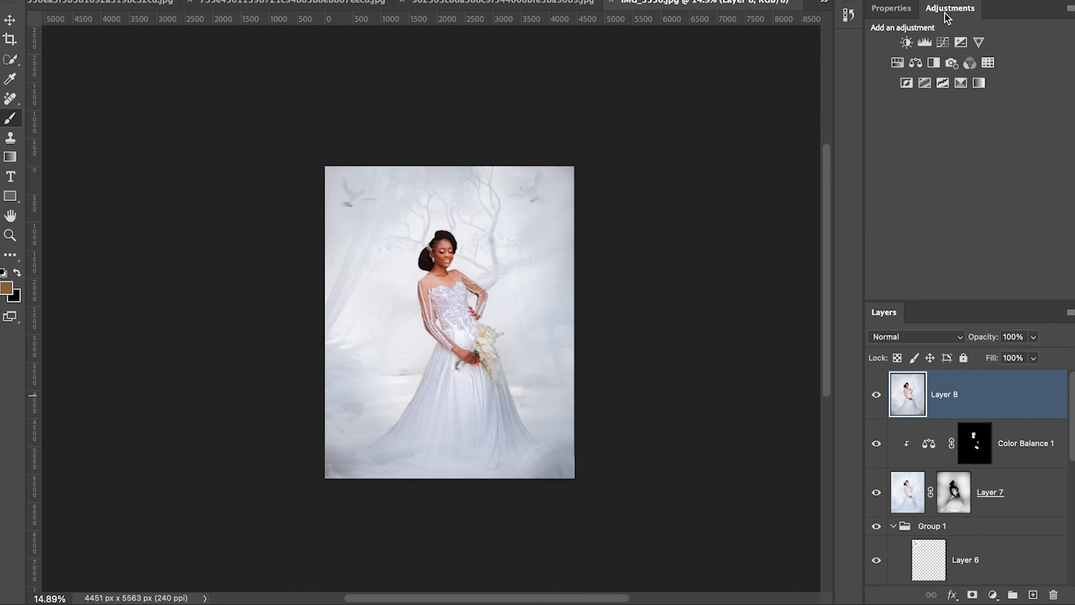
pyautogui.click(942, 42)
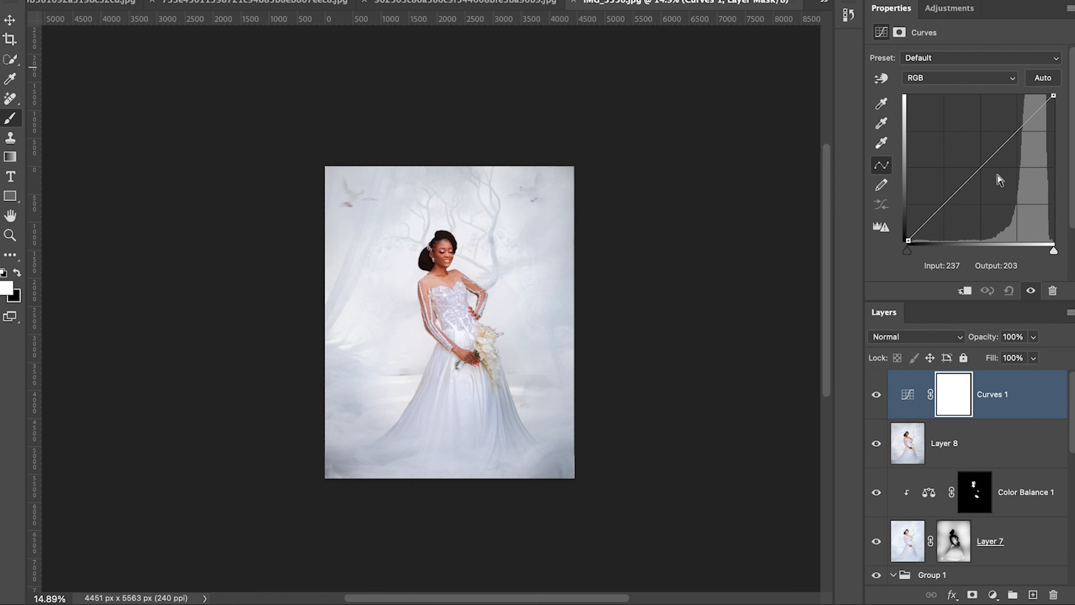
pyautogui.moveTo(910, 241); pyautogui.dragTo(913, 242)
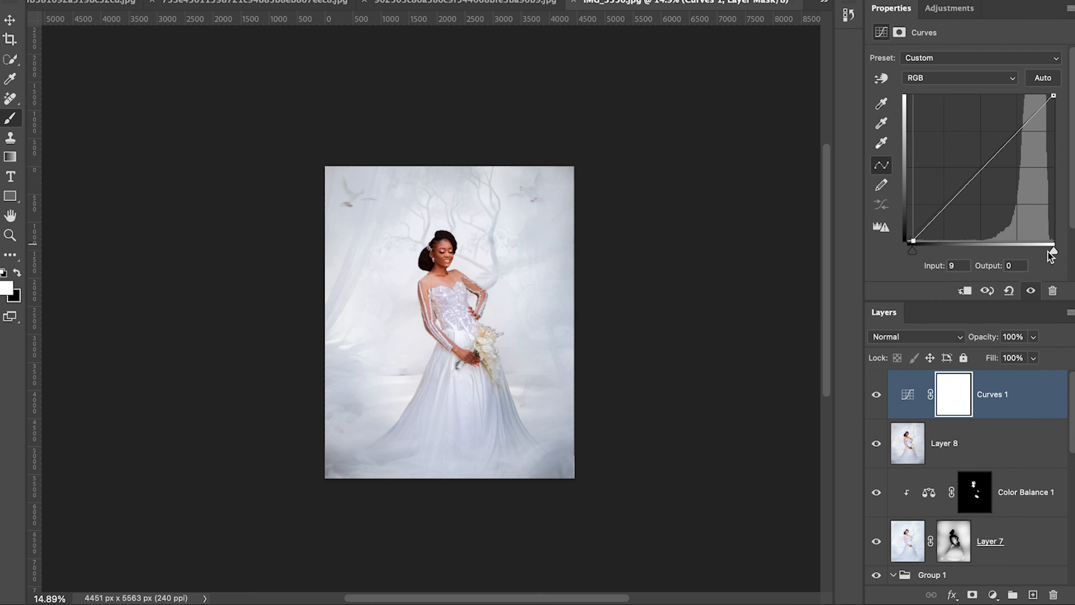
pyautogui.scroll(-1, 1055, 95)
pyautogui.scroll(1, 1054, 90)
pyautogui.moveTo(1054, 90); pyautogui.dragTo(1046, 87)
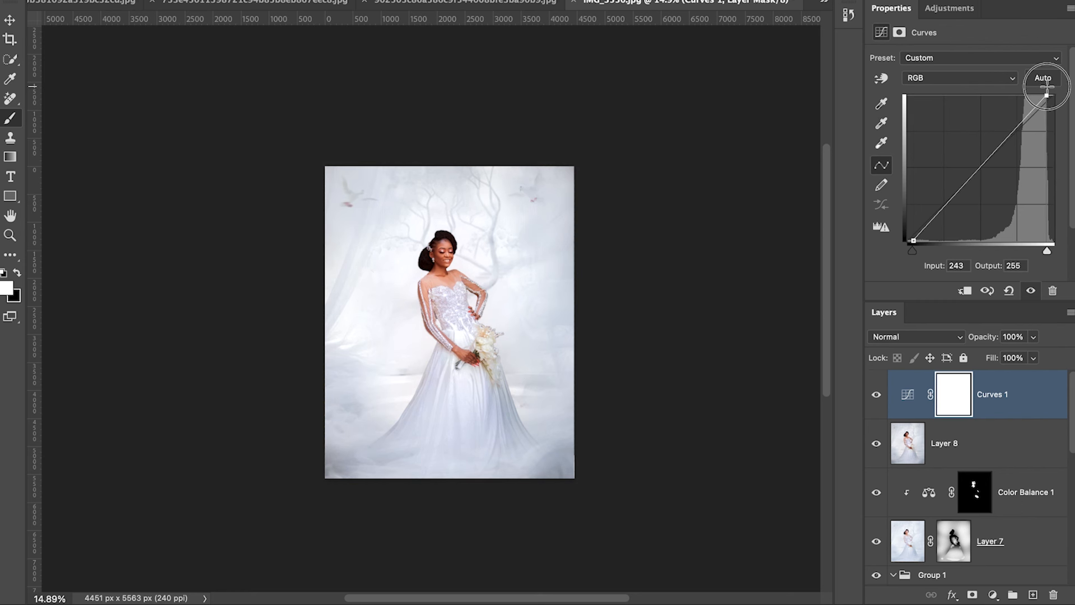
pyautogui.scroll(-1, 1046, 84)
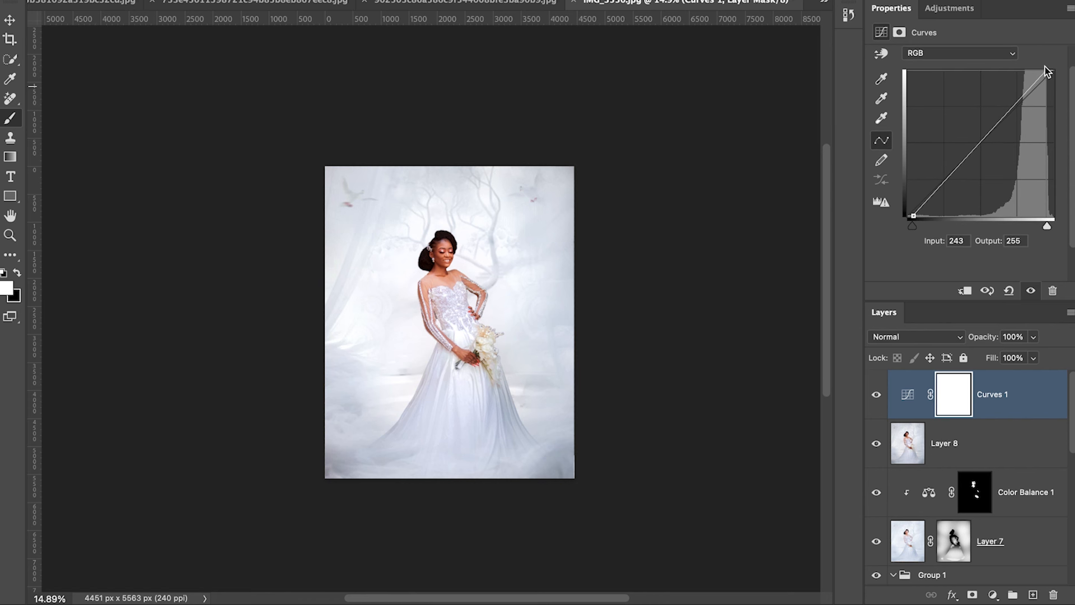
pyautogui.moveTo(1045, 67); pyautogui.dragTo(1046, 70)
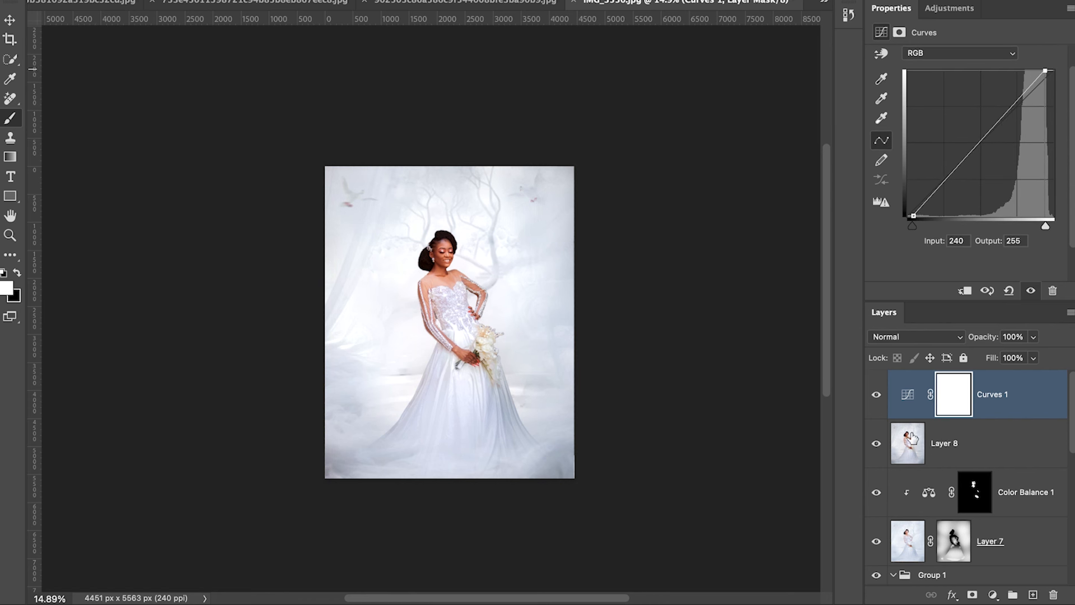
# Step: Compare the composite with the Curves 1 adjustment layer hidden and shown, leaving the layer visible
pyautogui.click(876, 394)
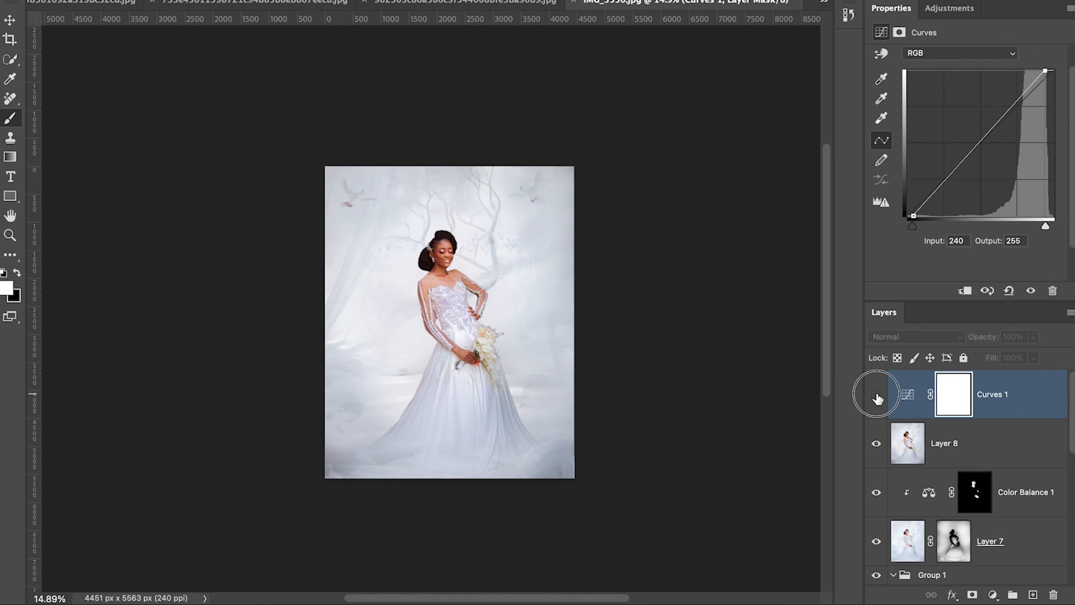
pyautogui.click(877, 395)
pyautogui.click(877, 396)
pyautogui.click(876, 396)
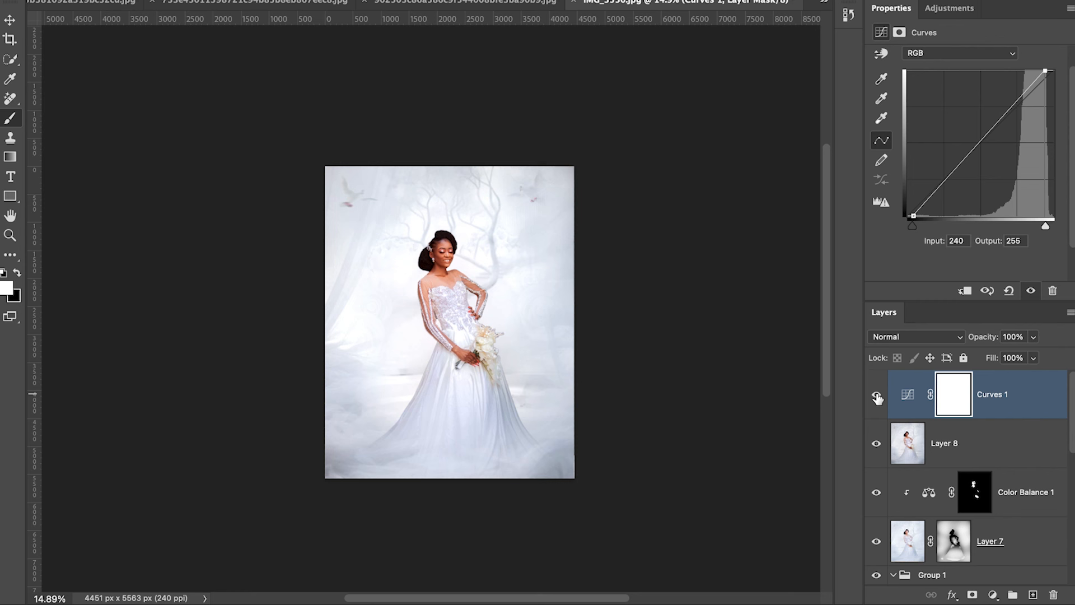
pyautogui.click(877, 397)
pyautogui.click(877, 396)
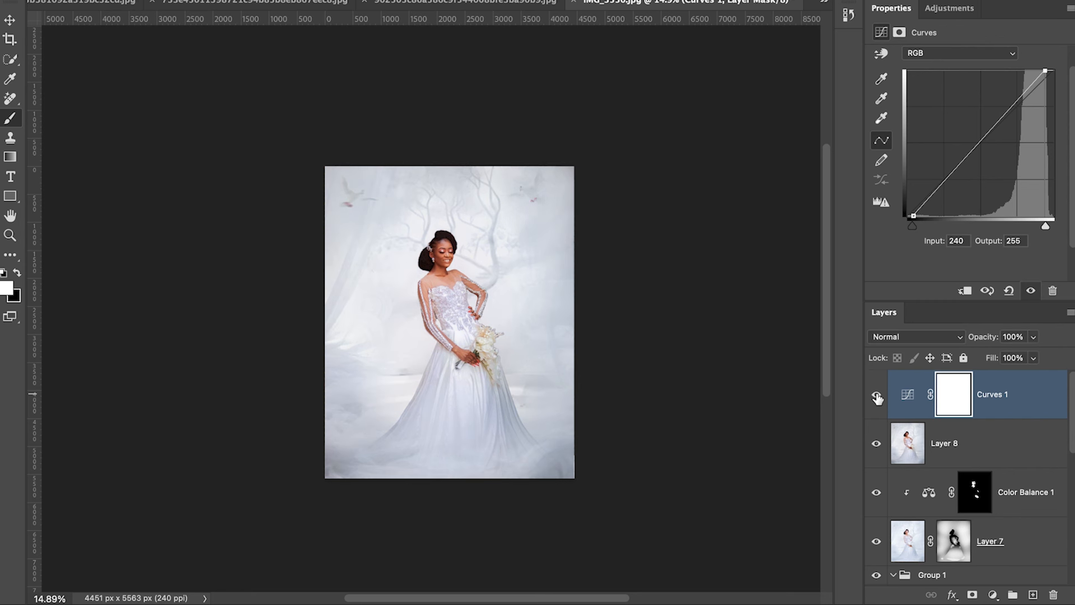
pyautogui.click(877, 397)
pyautogui.click(876, 397)
pyautogui.click(877, 396)
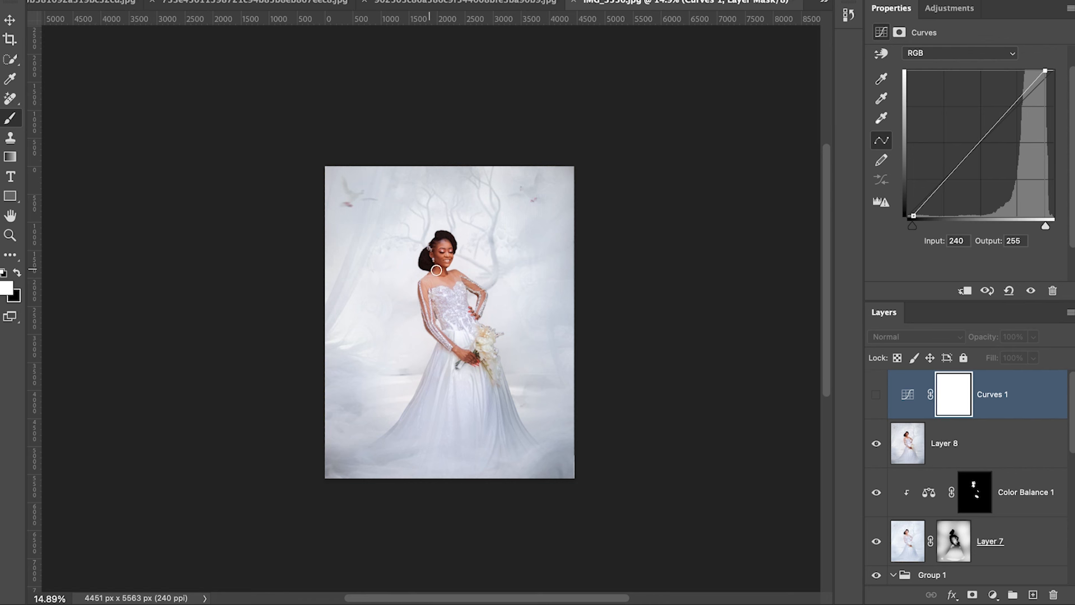
pyautogui.click(877, 396)
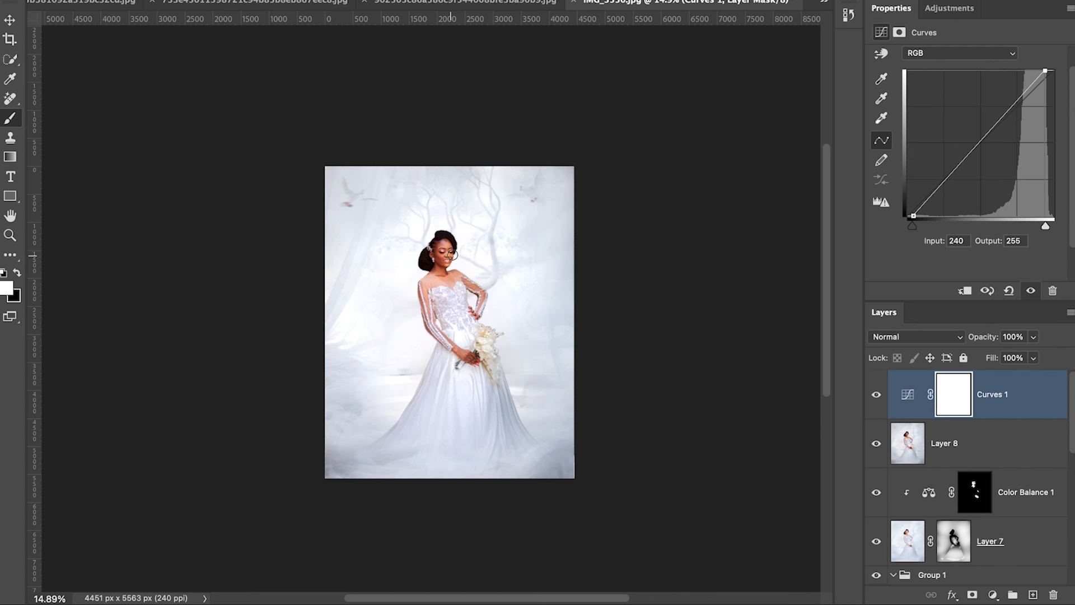
pyautogui.scroll(-1, 546, 402)
pyautogui.scroll(1, 529, 405)
pyautogui.scroll(-1, 537, 407)
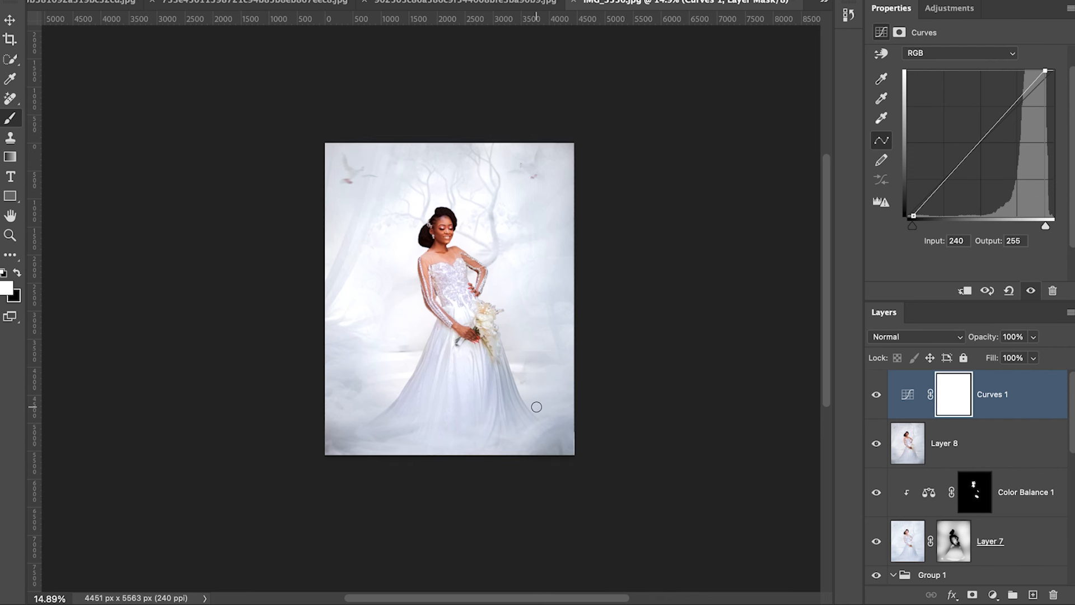